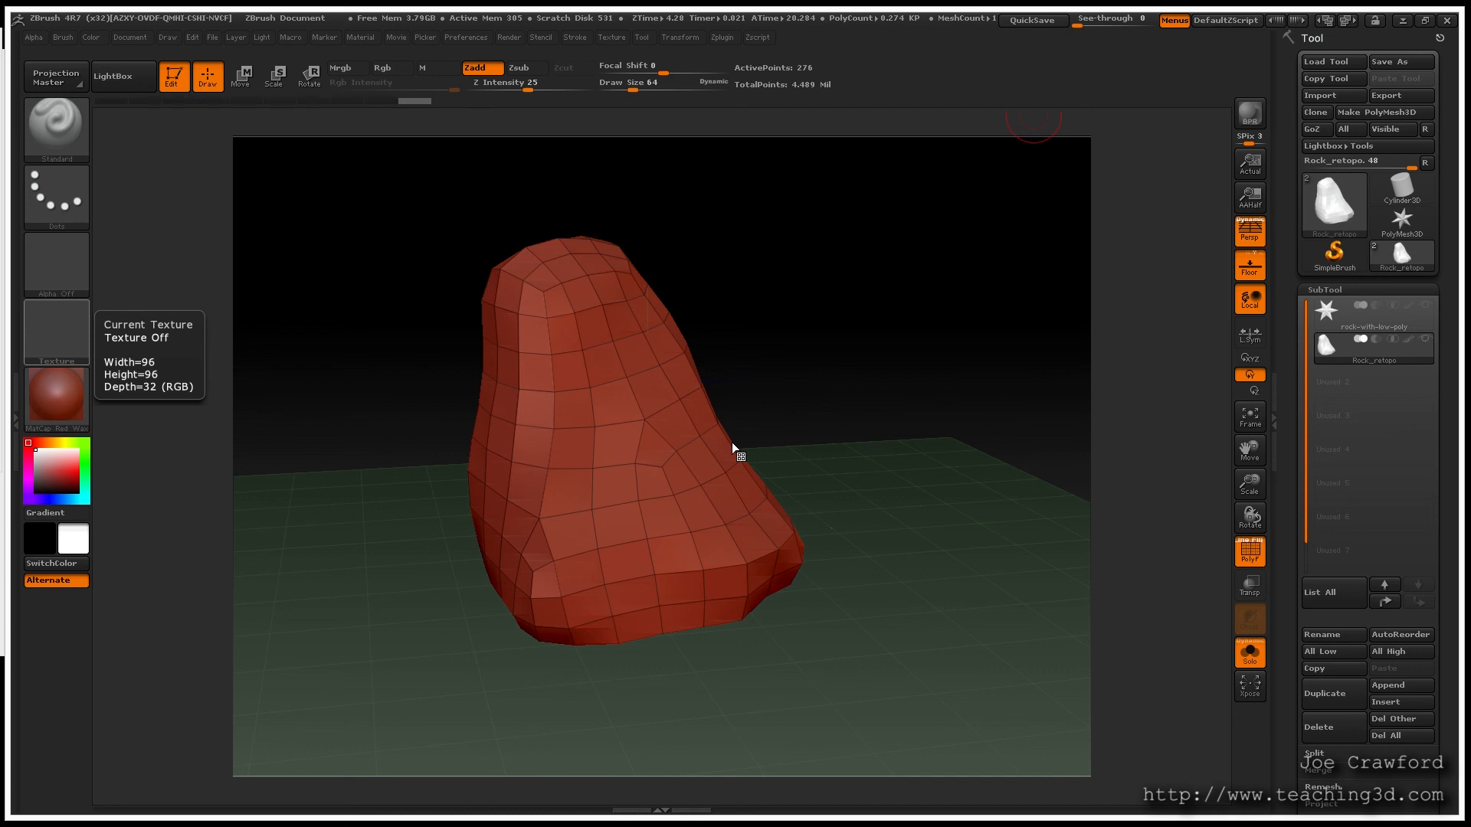
Step: Raise the Rock_retopo subtool five subdivision levels from its lowest level
{"action": "right_click_drag", "start_coordinate": [639, 447], "coordinate": [657, 453]}
{"action": "key", "text": "ctrl+d"}
{"action": "key", "text": "ctrl+d"}
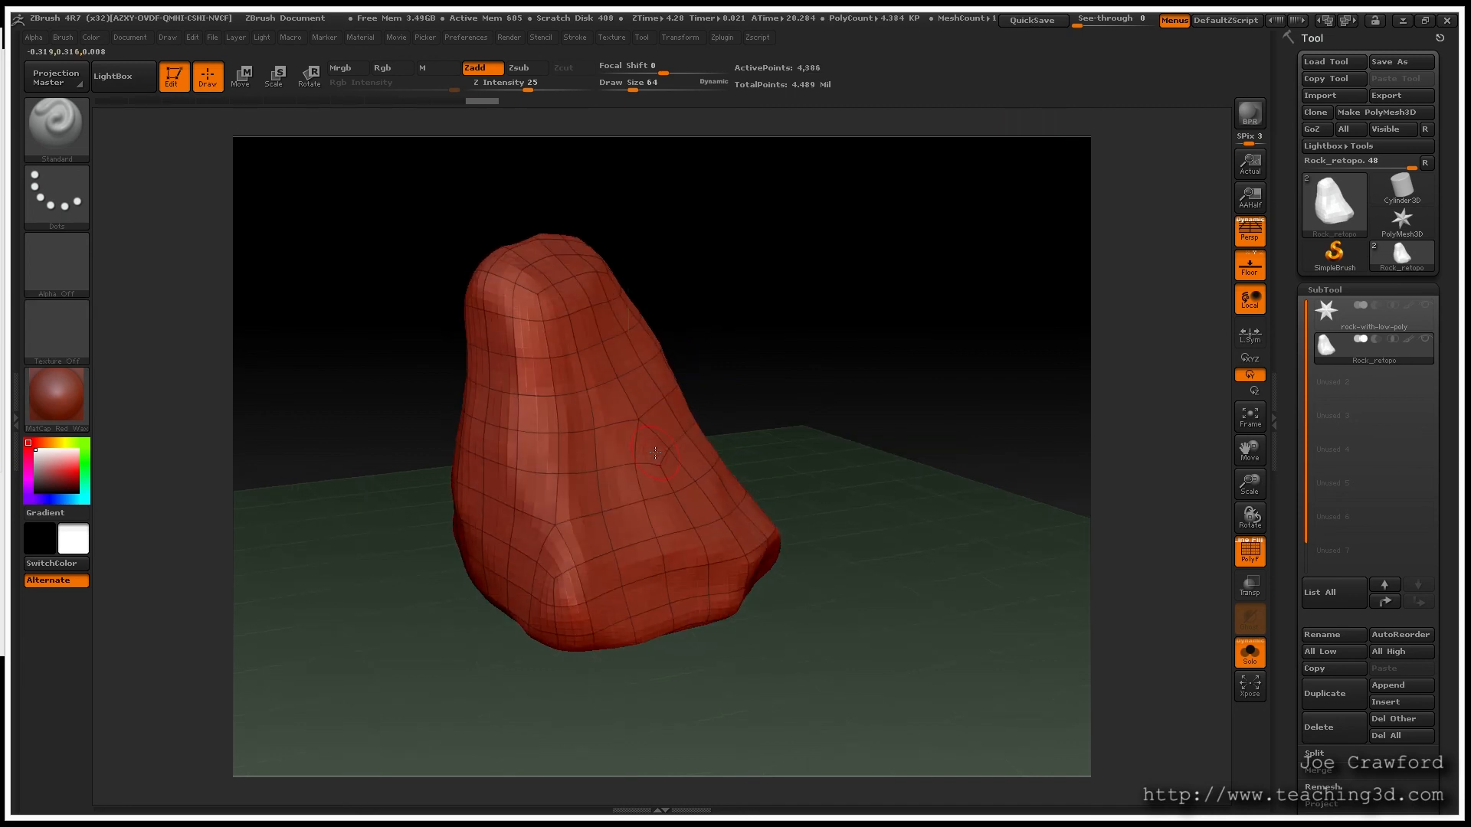
{"action": "key", "text": "ctrl+d"}
{"action": "key", "text": "ctrl+d"}
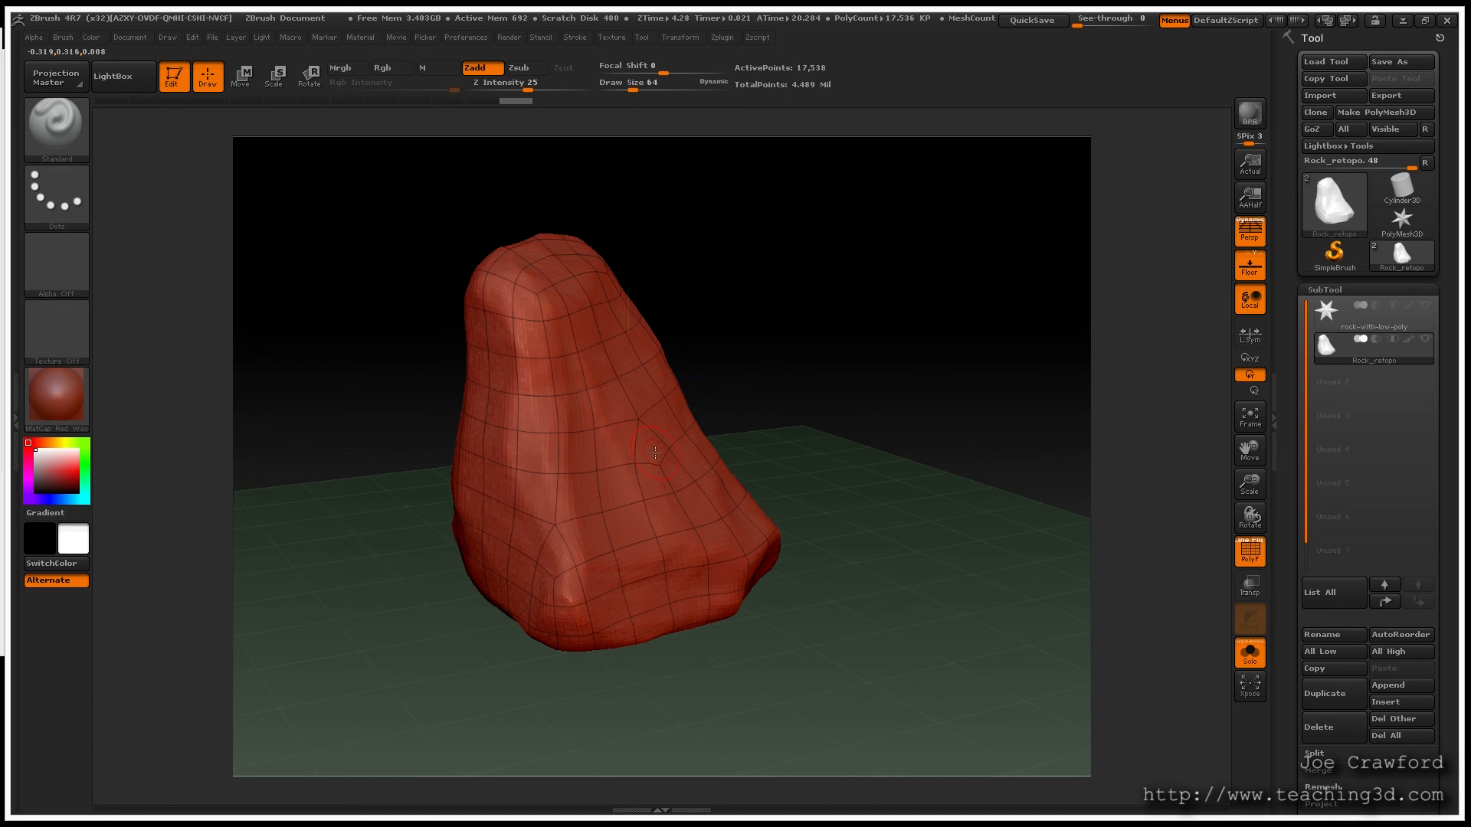
{"action": "key", "text": "ctrl+d"}
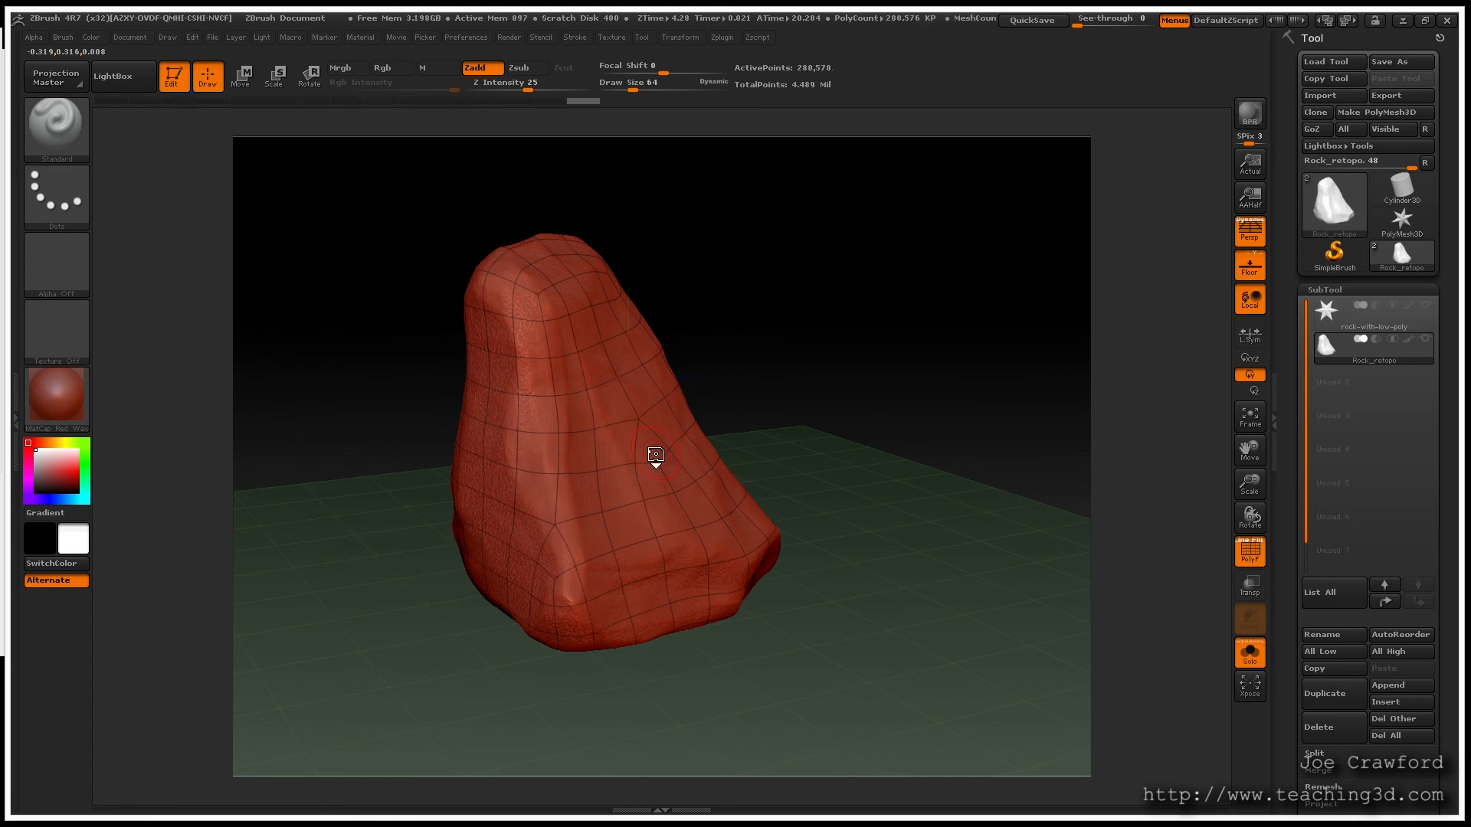
{"action": "left_click_drag", "start_coordinate": [921, 268], "coordinate": [1054, 180]}
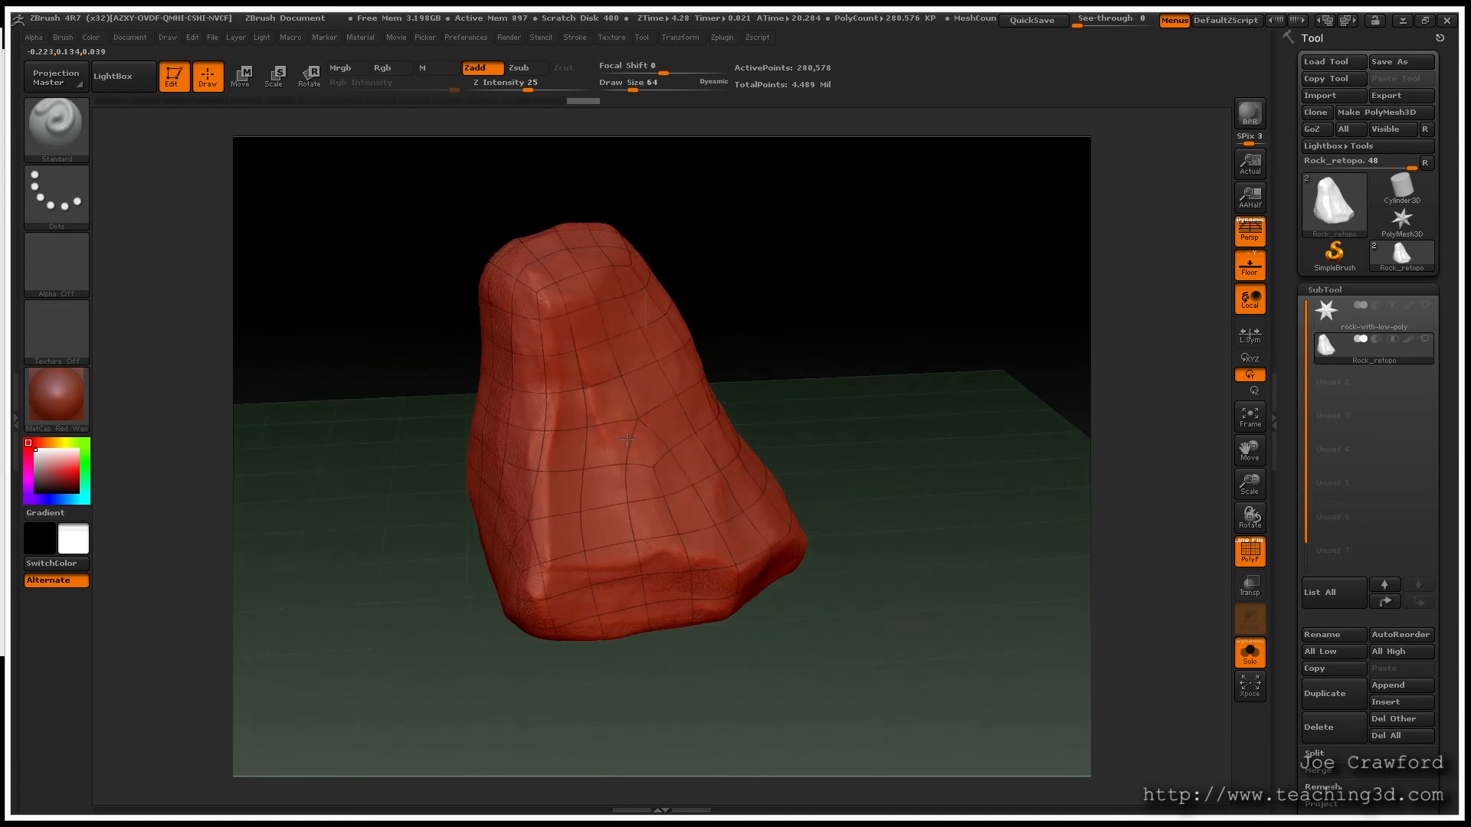
Step: Export the high-resolution rock as an OBJ, overwriting rock_ref.OBJ in the teaching3d__rock_tutorial__maya folder
{"action": "left_click", "coordinate": [1405, 101]}
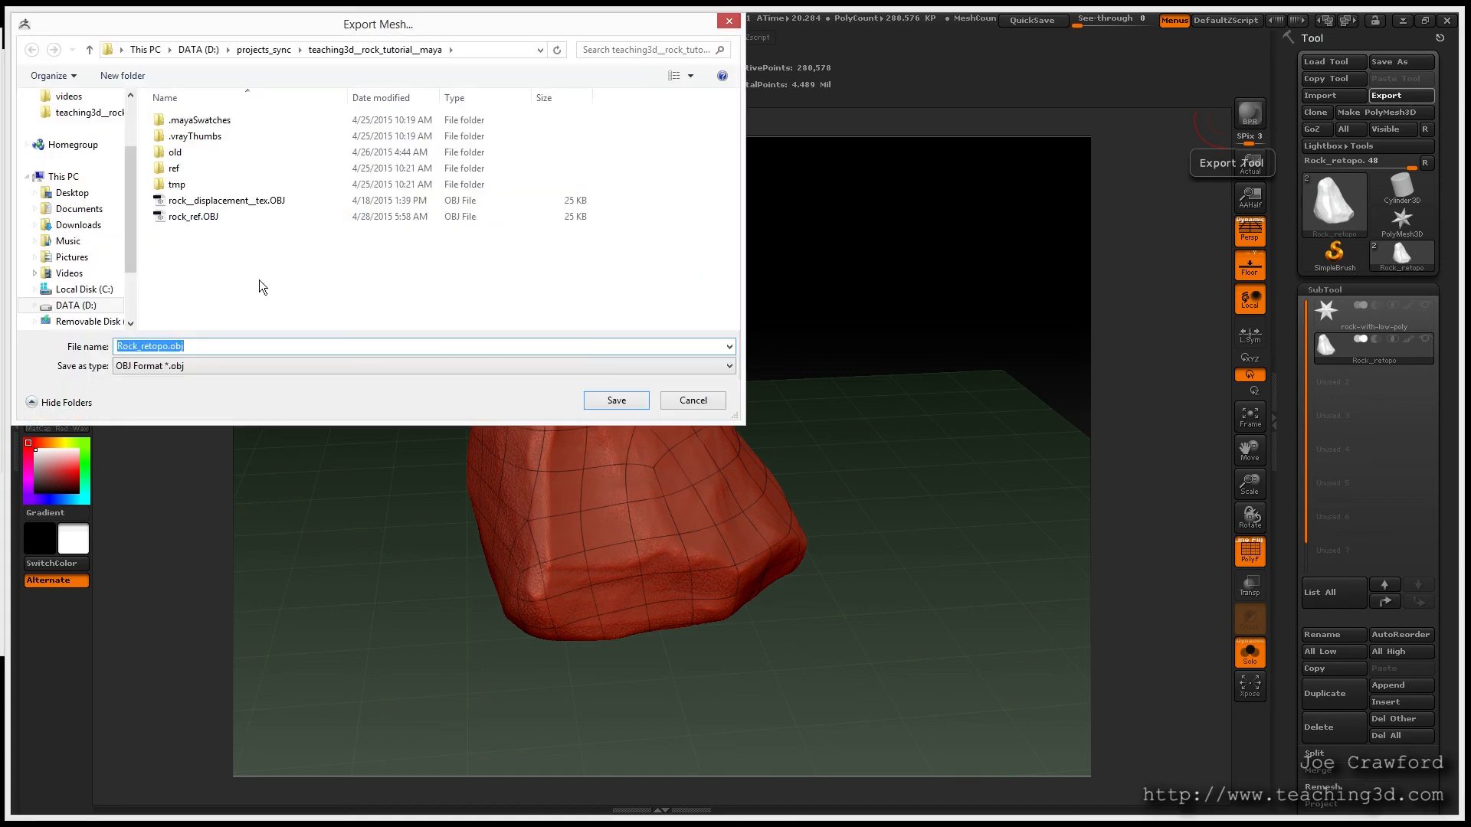
{"action": "double_click", "coordinate": [182, 219]}
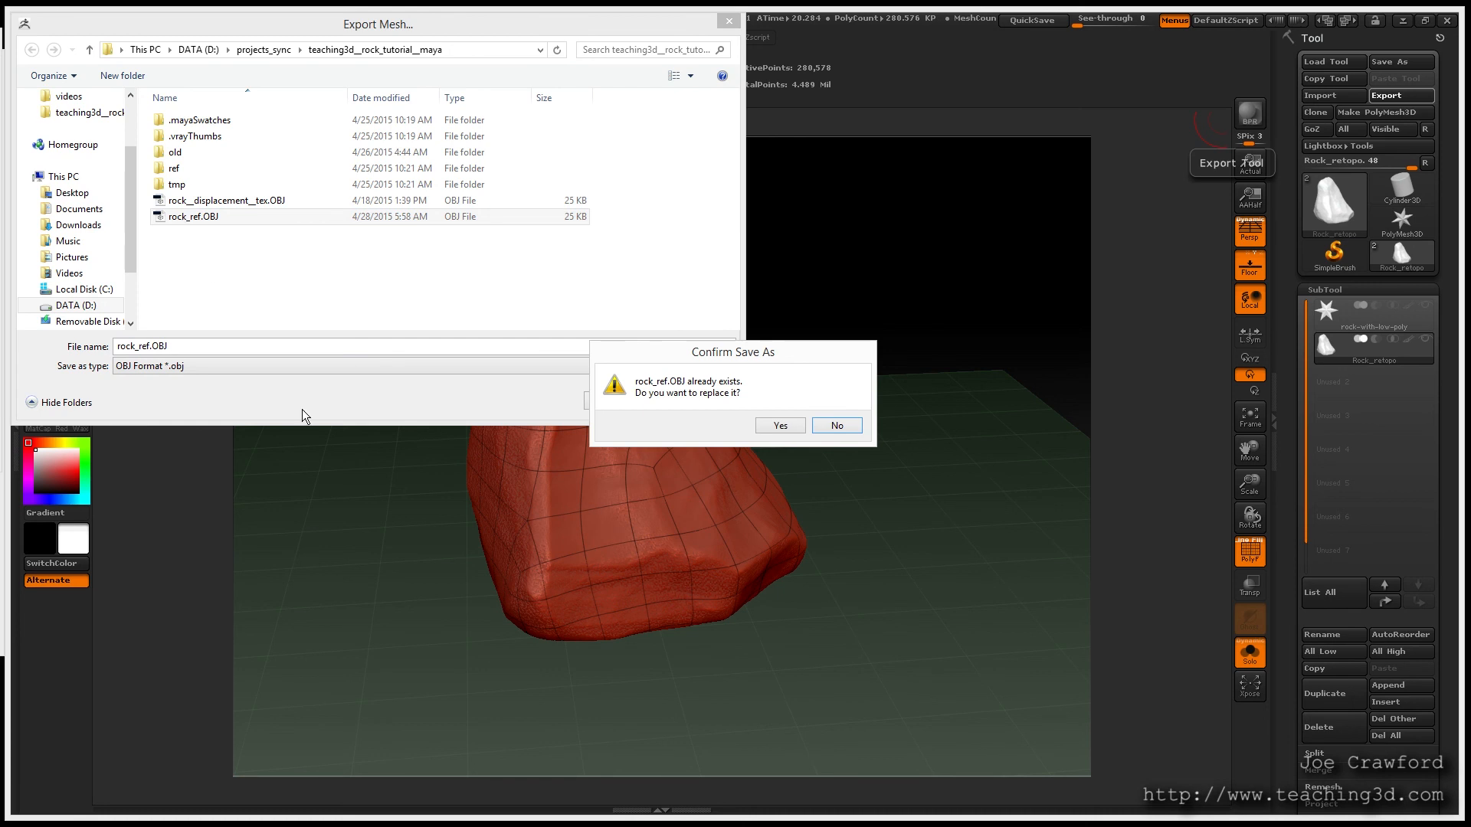
{"action": "left_click", "coordinate": [781, 426]}
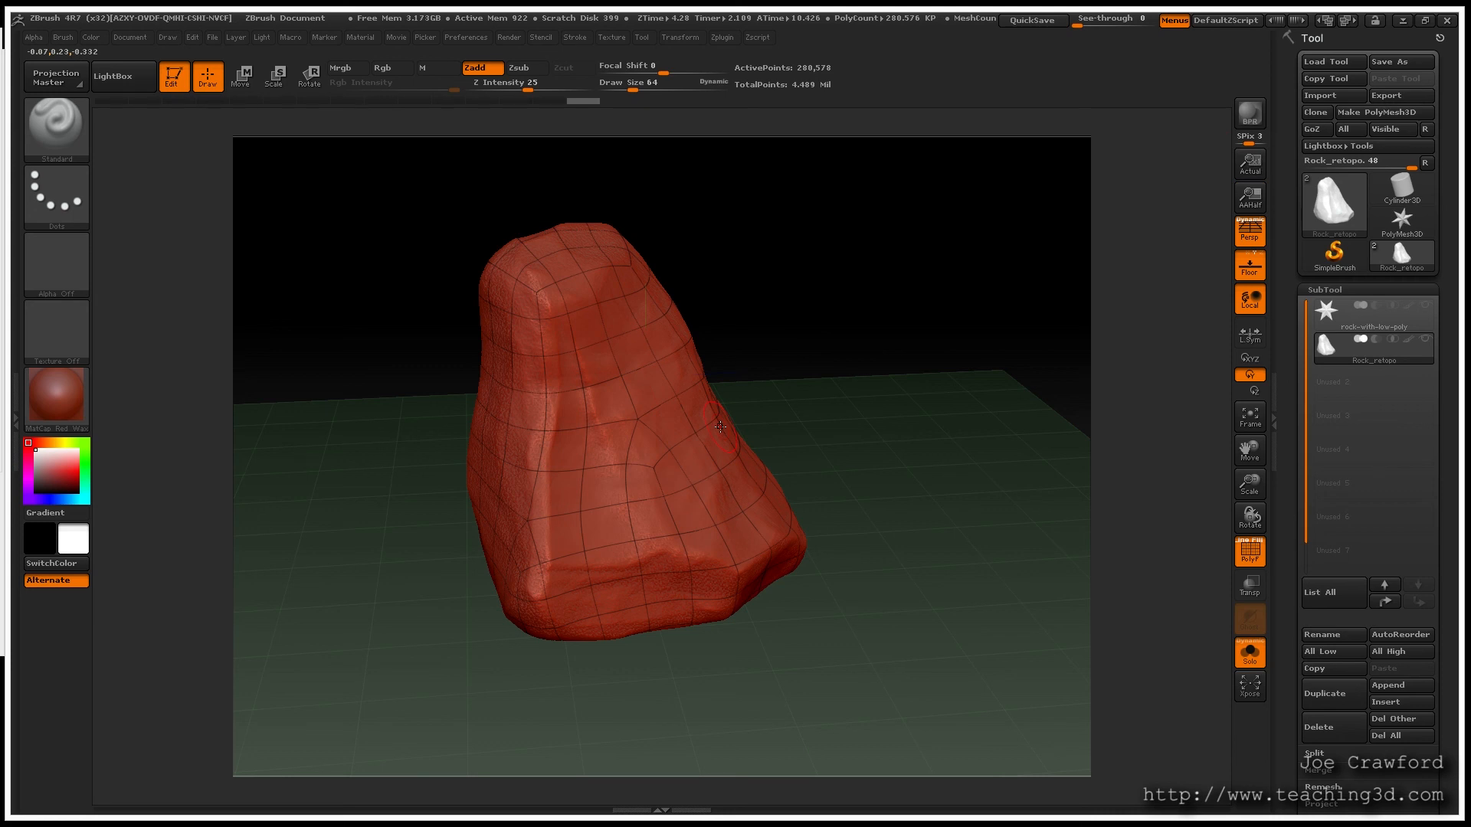
Step: Lower the rock five subdivision levels to its base mesh
{"action": "key", "text": "shift+d"}
{"action": "key", "text": "shift+d"}
{"action": "key", "text": "shift+d"}
{"action": "key", "text": "shift+d"}
{"action": "key", "text": "shift+d"}
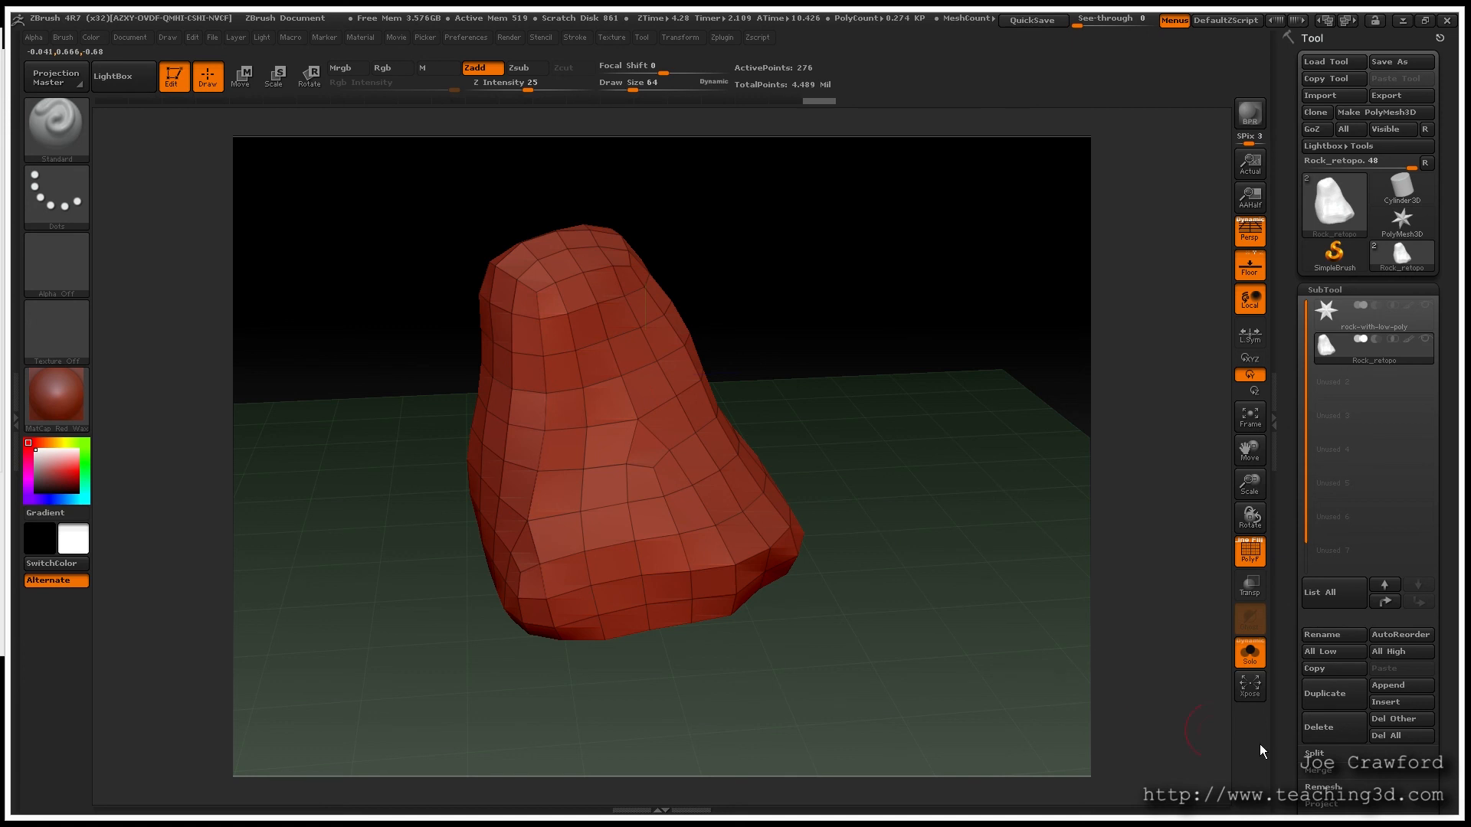
Step: Export the low-resolution rock as Rock_starter.obj in the teaching3d__rock_tutorial__maya folder
{"action": "left_click", "coordinate": [1392, 97]}
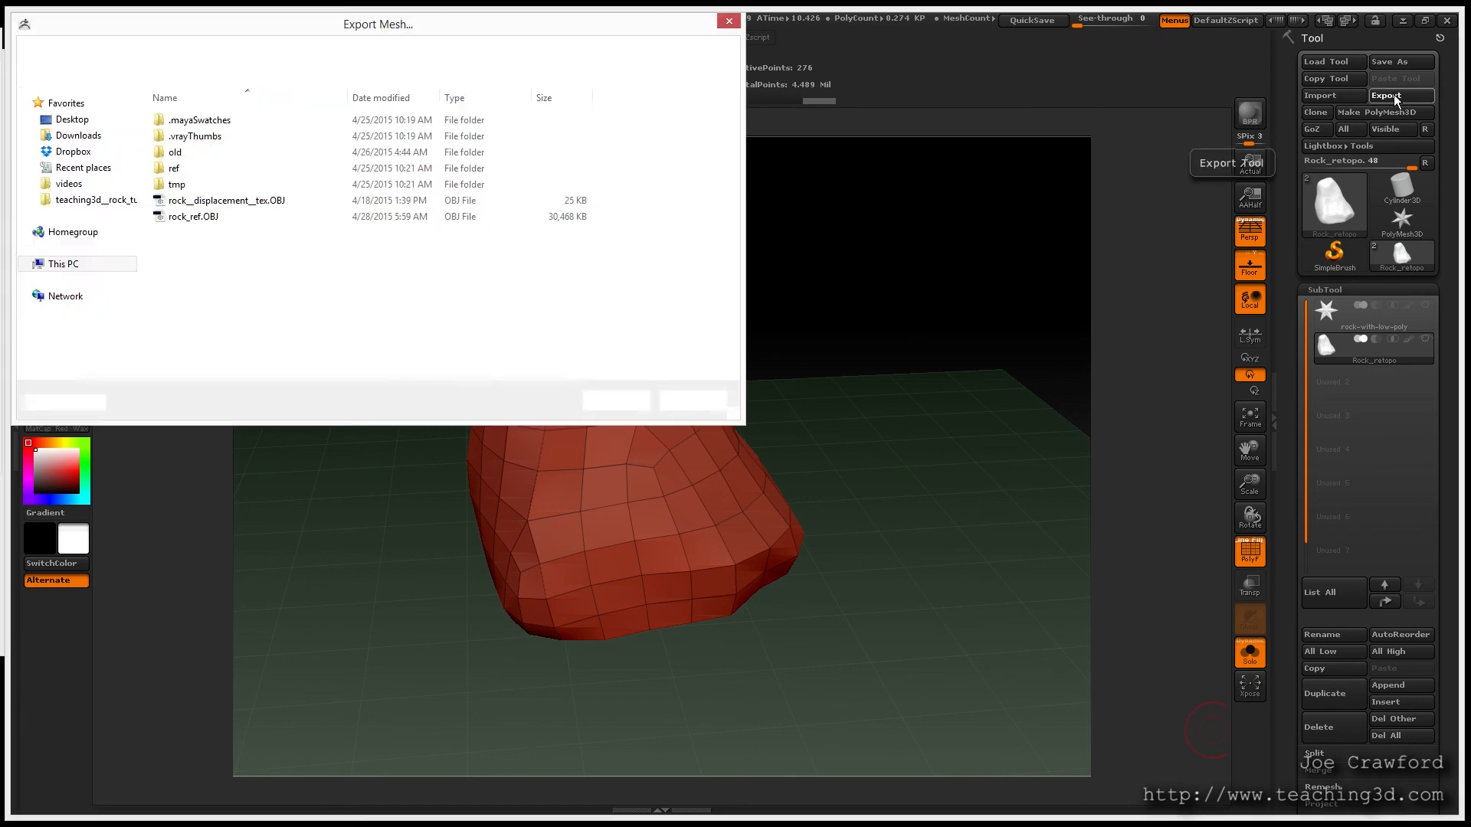
{"action": "left_click", "coordinate": [139, 346]}
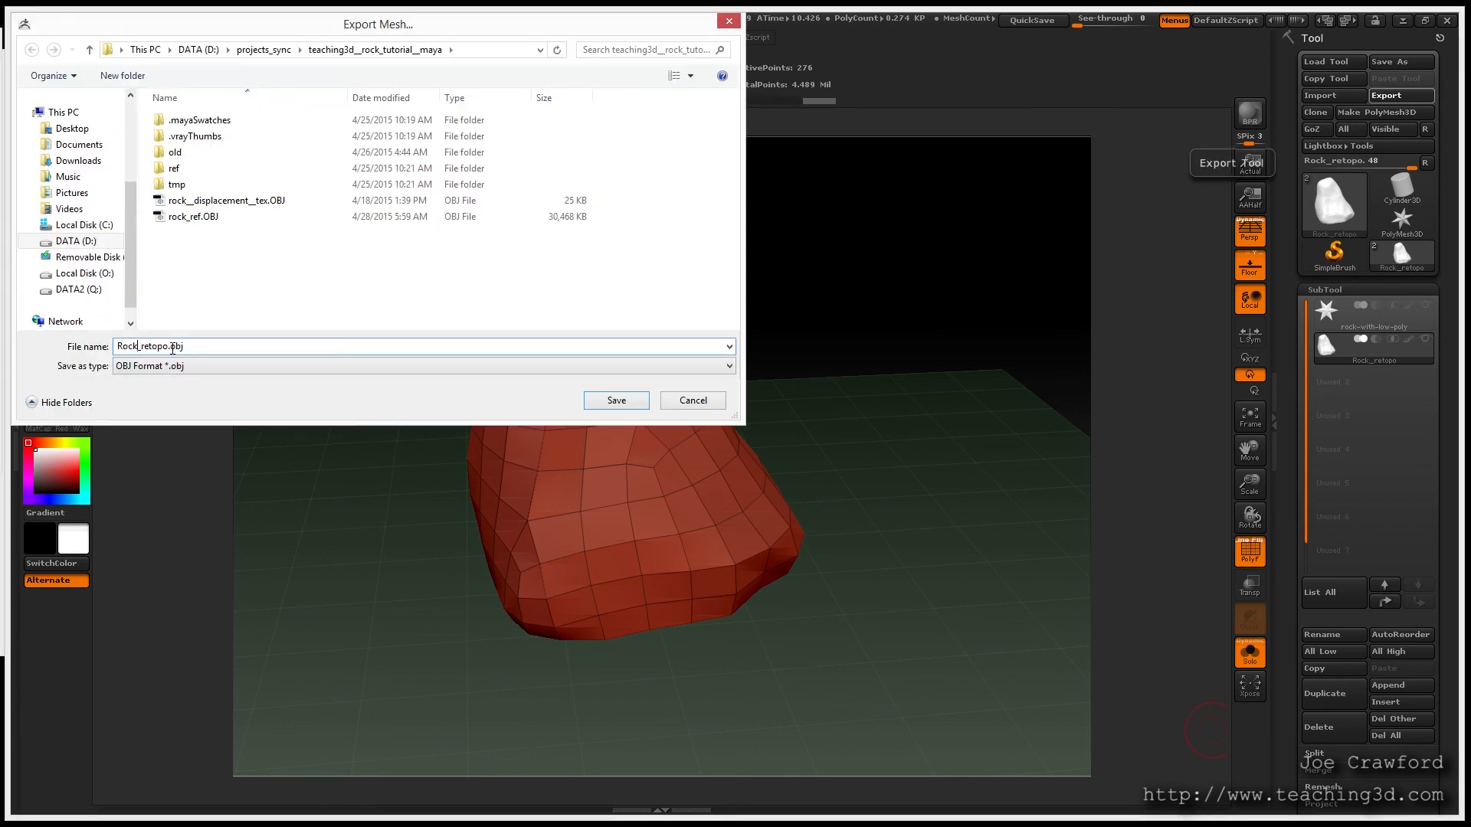
{"action": "left_click_drag", "start_coordinate": [167, 346], "coordinate": [143, 352]}
{"action": "type", "text": "starter"}
{"action": "key", "text": "Return"}
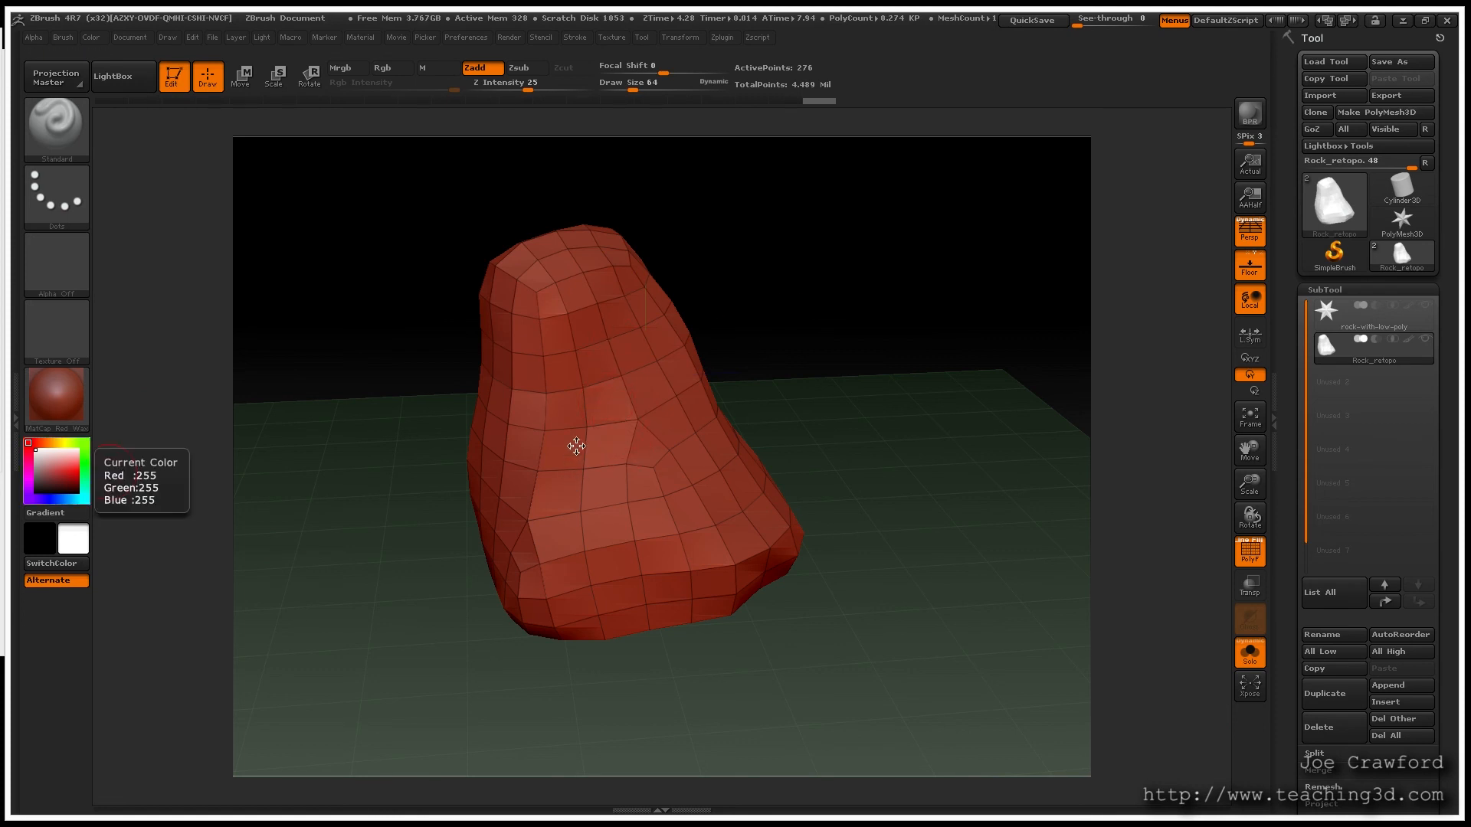
{"action": "mouse_move", "coordinate": [587, 457]}
{"action": "right_mouse_down"}
{"action": "mouse_move", "coordinate": [607, 459]}
{"action": "mouse_move", "coordinate": [583, 451]}
{"action": "mouse_move", "coordinate": [581, 463]}
{"action": "right_mouse_up"}
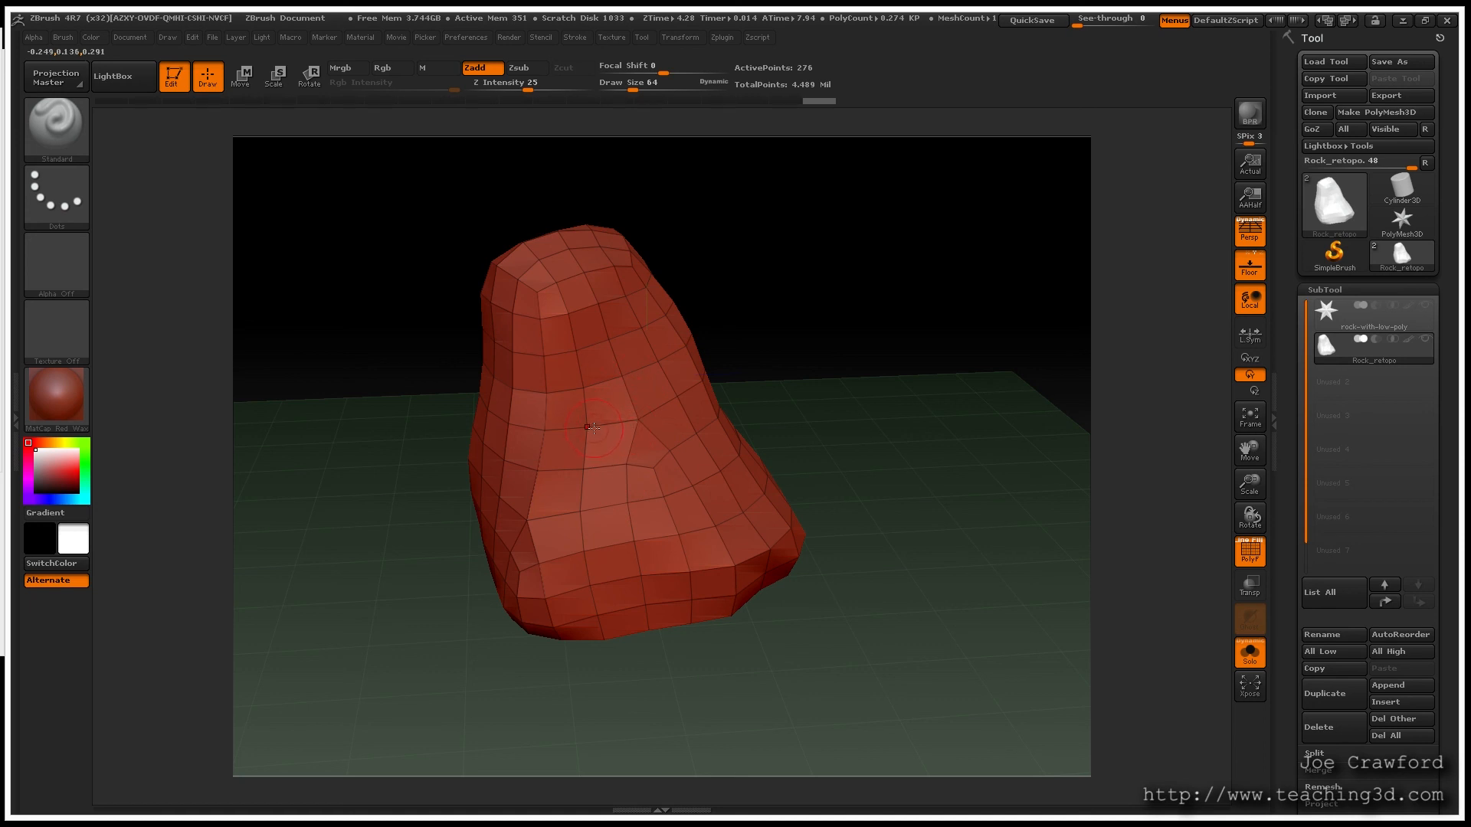
{"action": "right_click_drag", "start_coordinate": [605, 445], "coordinate": [614, 441]}
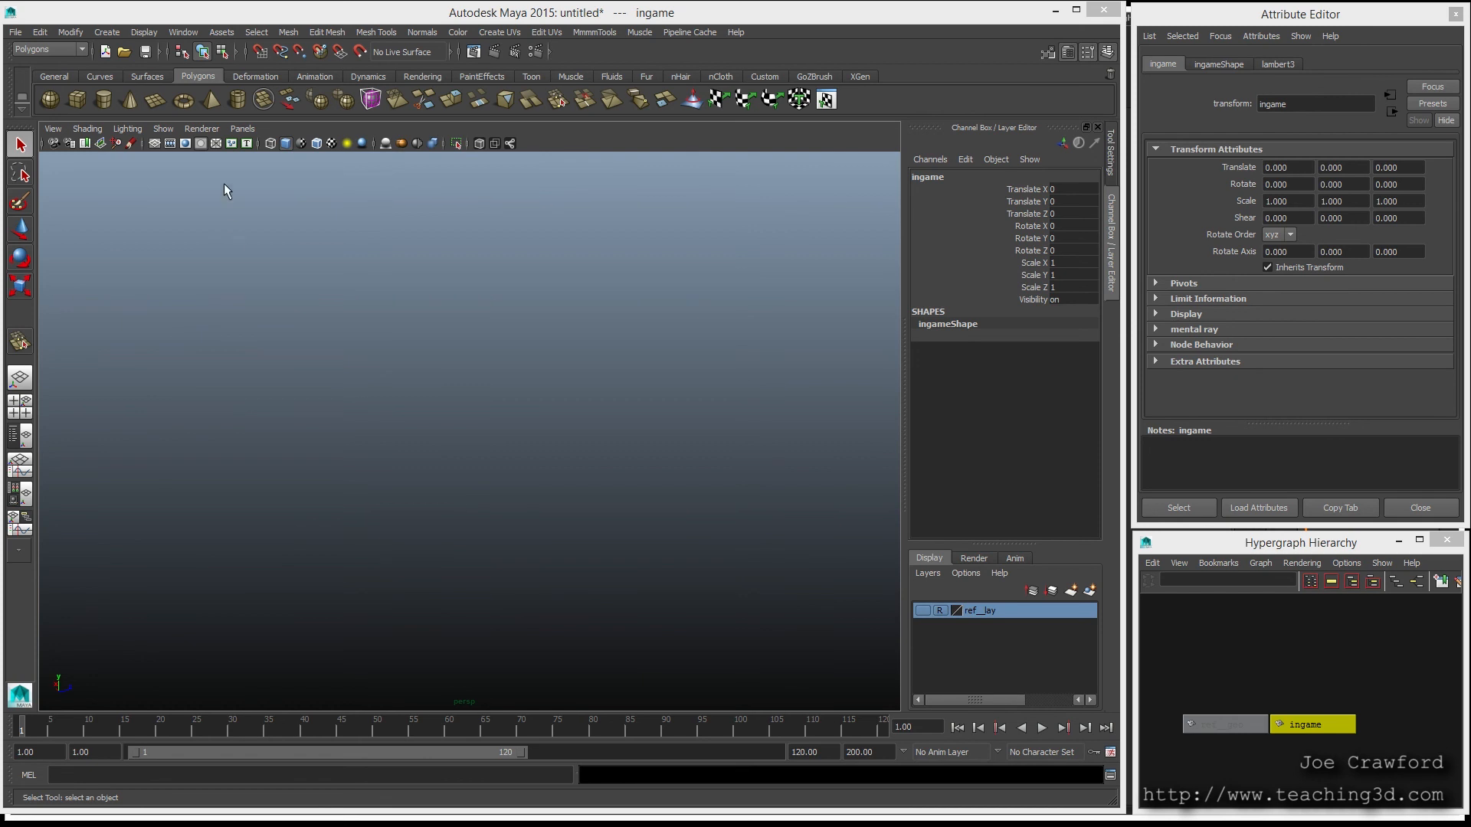
Step: Switch to Maya and toggle the Poly Count heads-up display in the viewport
{"action": "left_click", "coordinate": [143, 32]}
{"action": "mouse_move", "coordinate": [158, 70]}
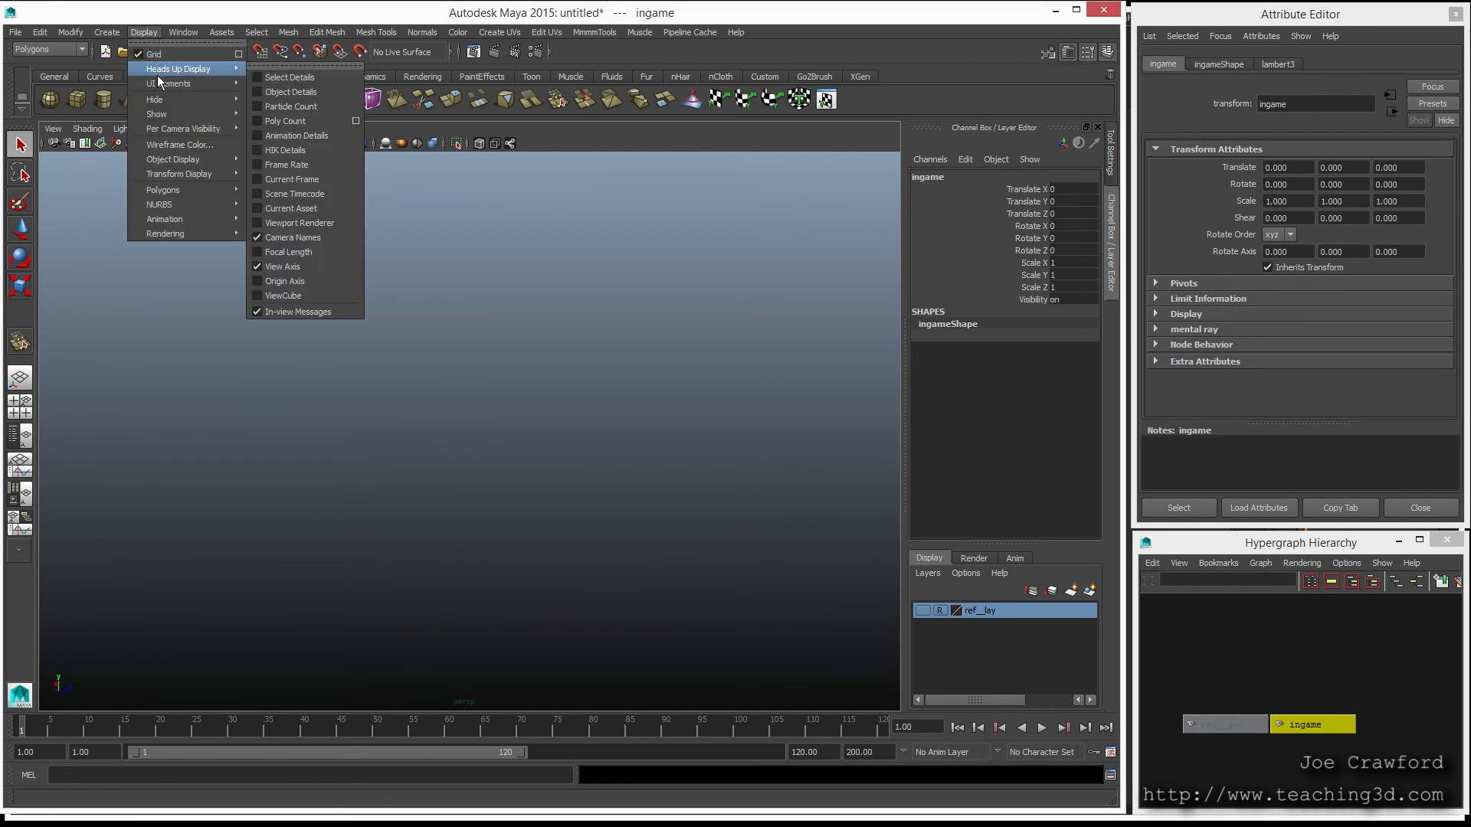
{"action": "left_click", "coordinate": [284, 121]}
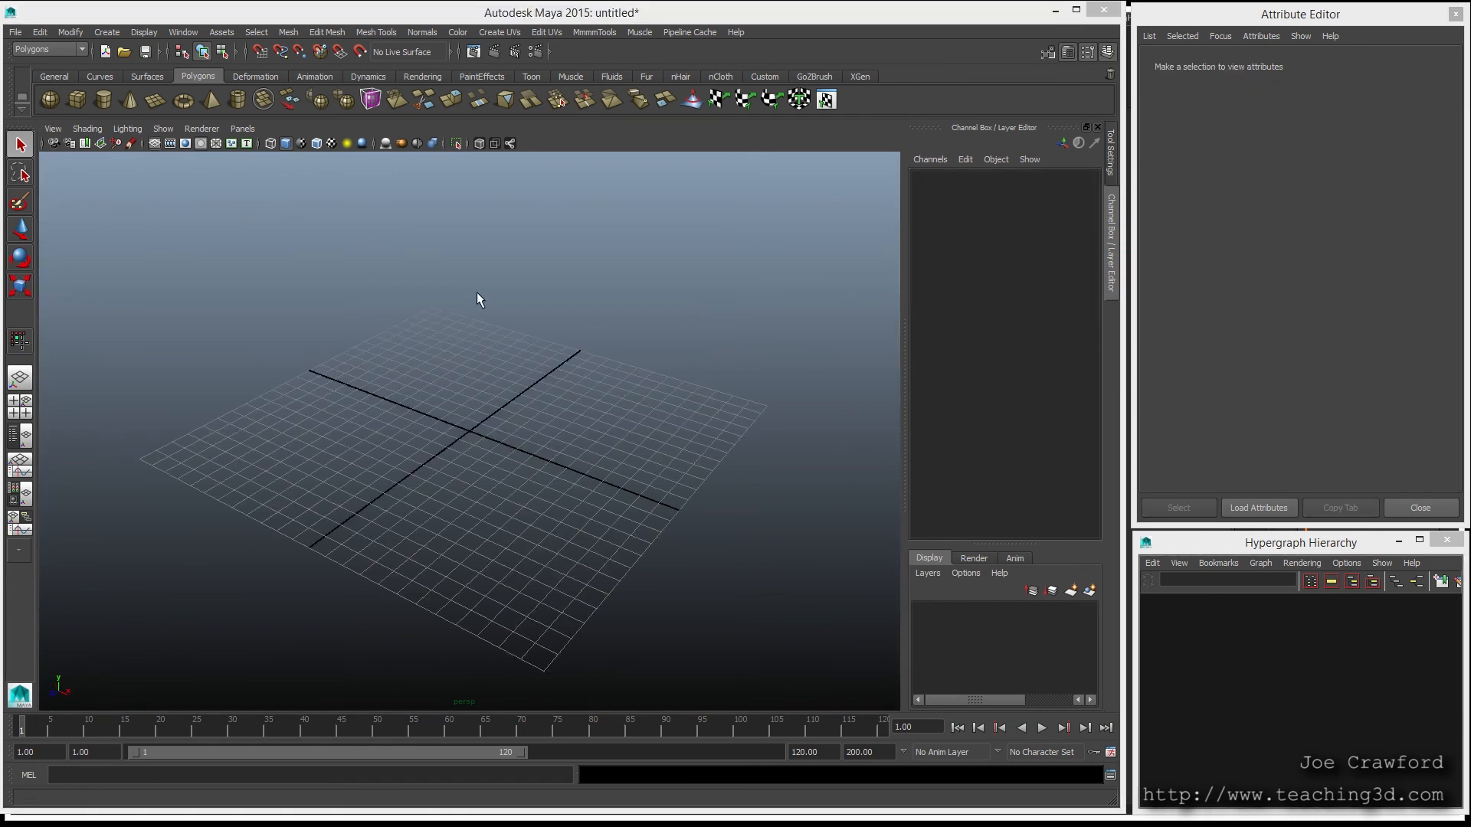
Step: Import rock_ref.OBJ from the project folder into the scene and frame the whole rock in the viewport
{"action": "left_click", "coordinate": [16, 32]}
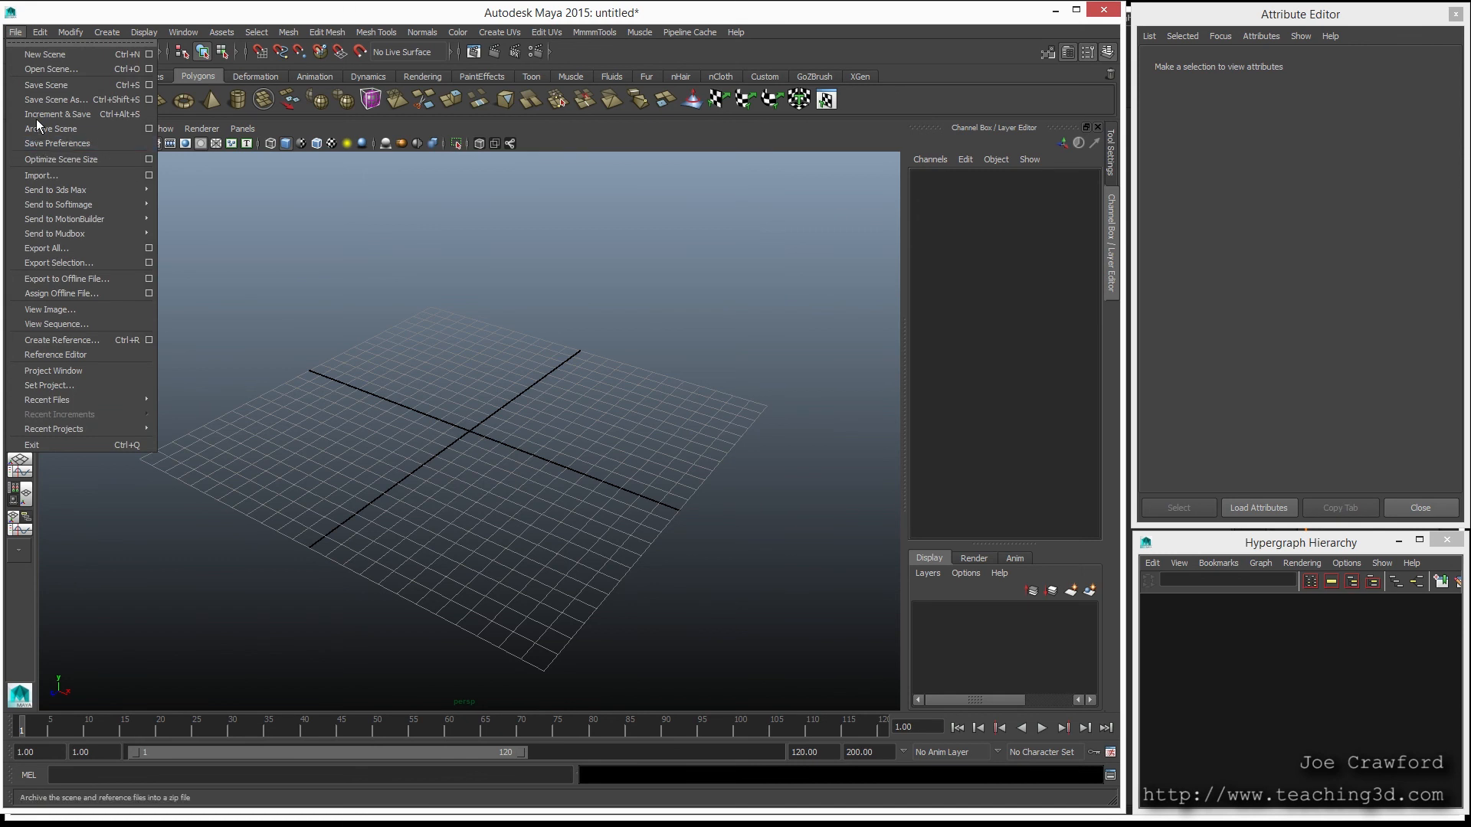
{"action": "left_click", "coordinate": [46, 177]}
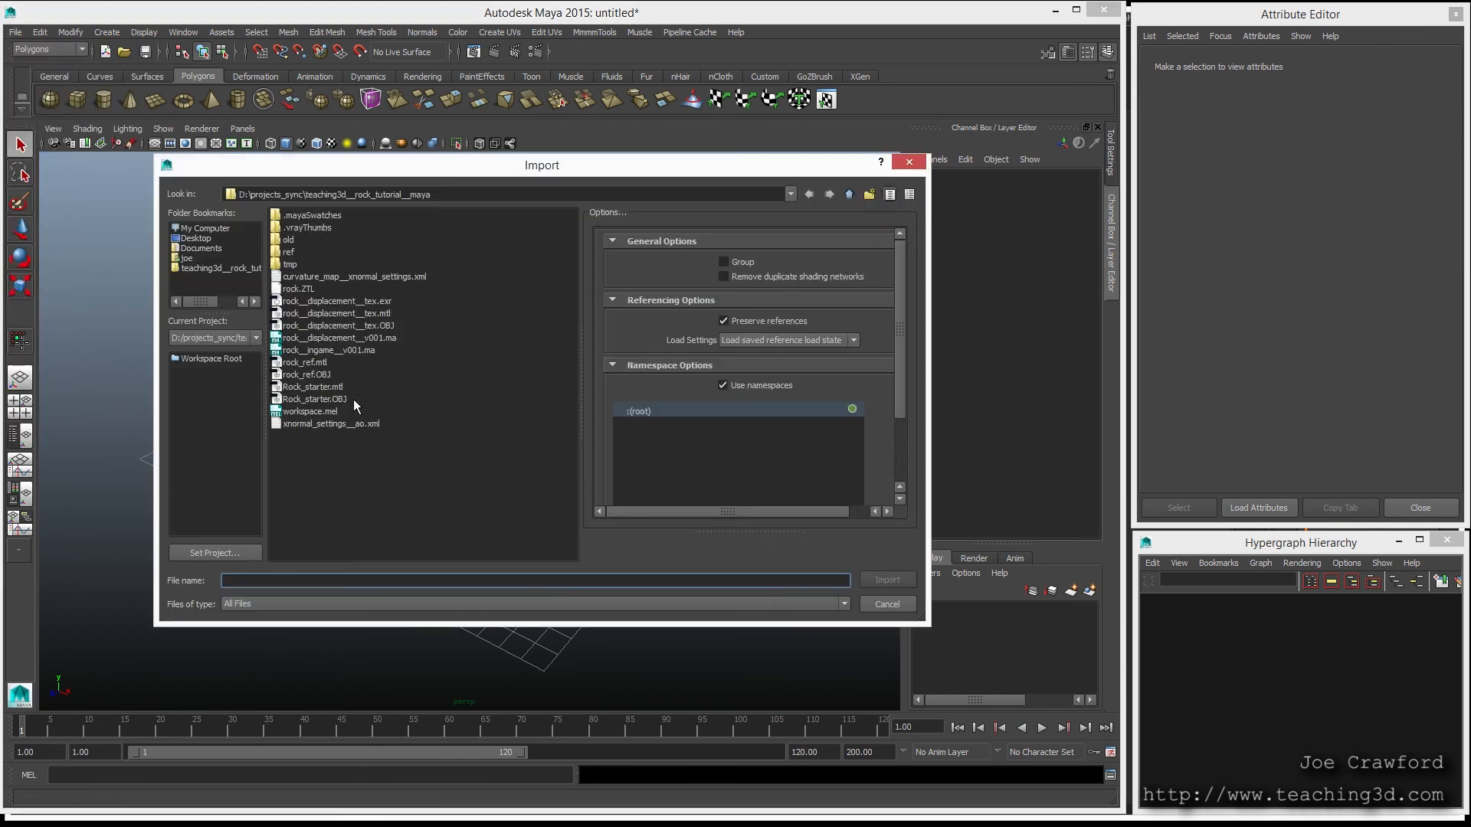
{"action": "left_click", "coordinate": [301, 378]}
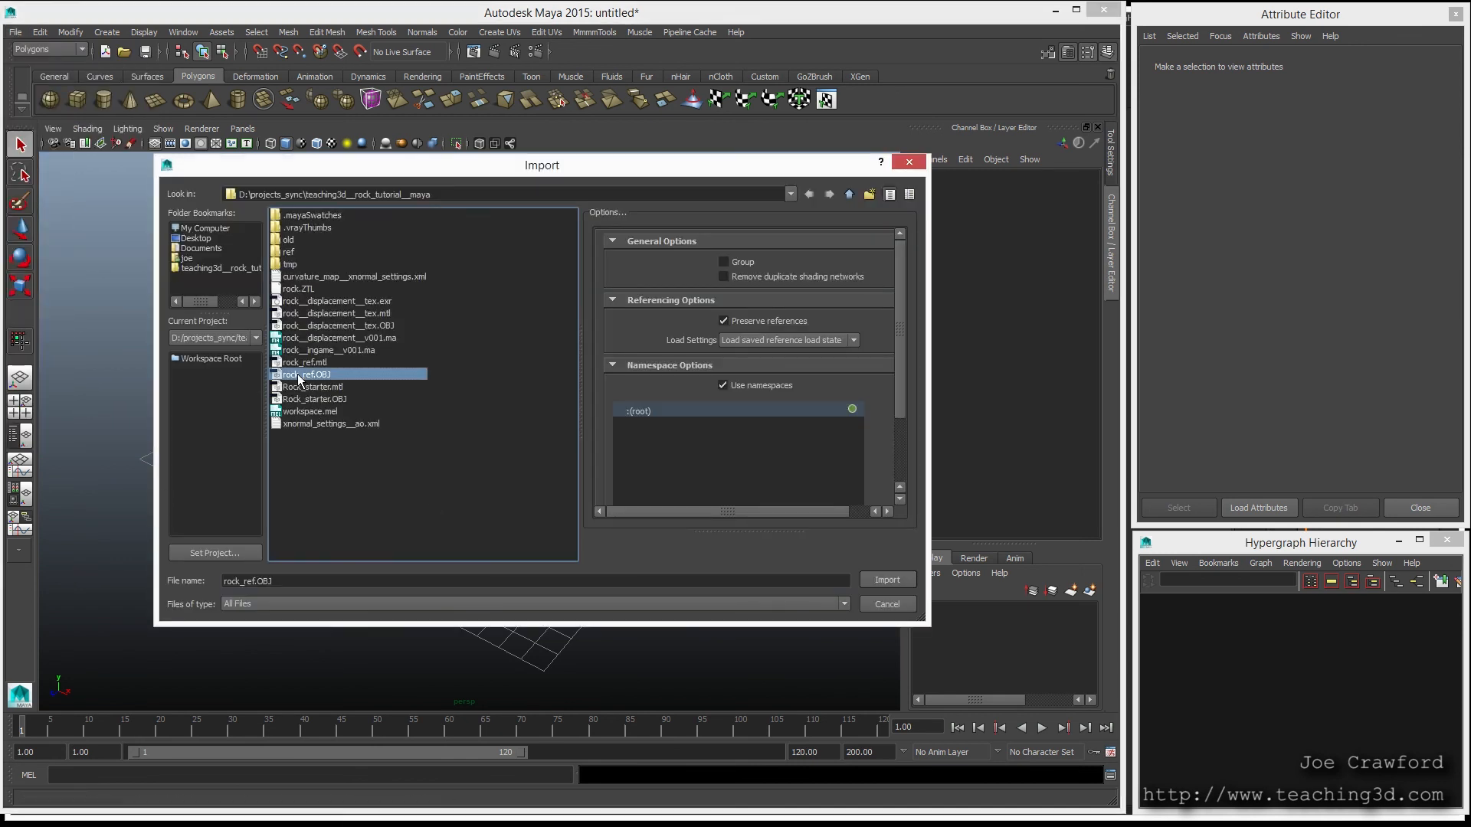
{"action": "left_click", "coordinate": [863, 579]}
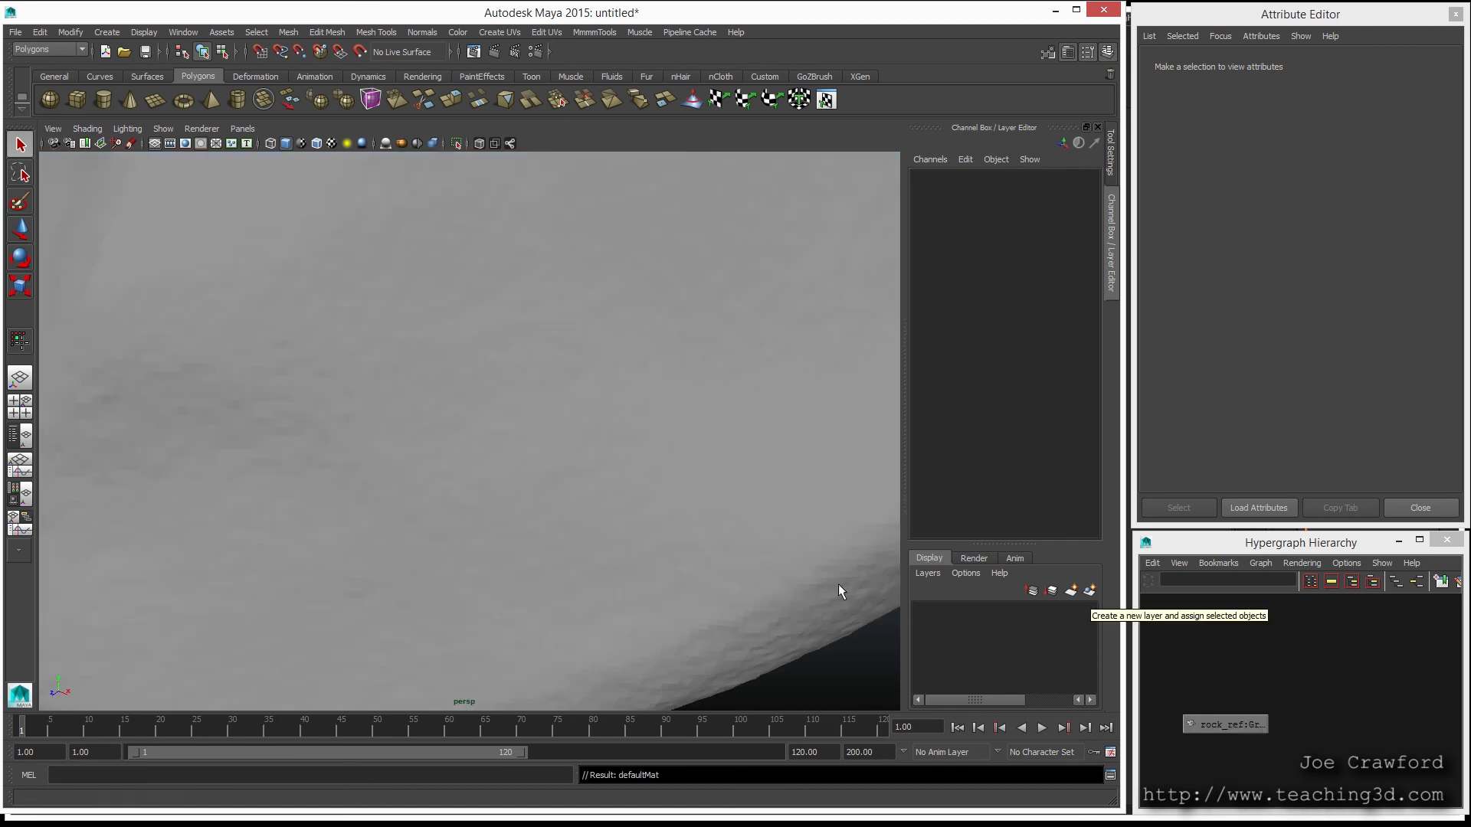
{"action": "key", "text": "a"}
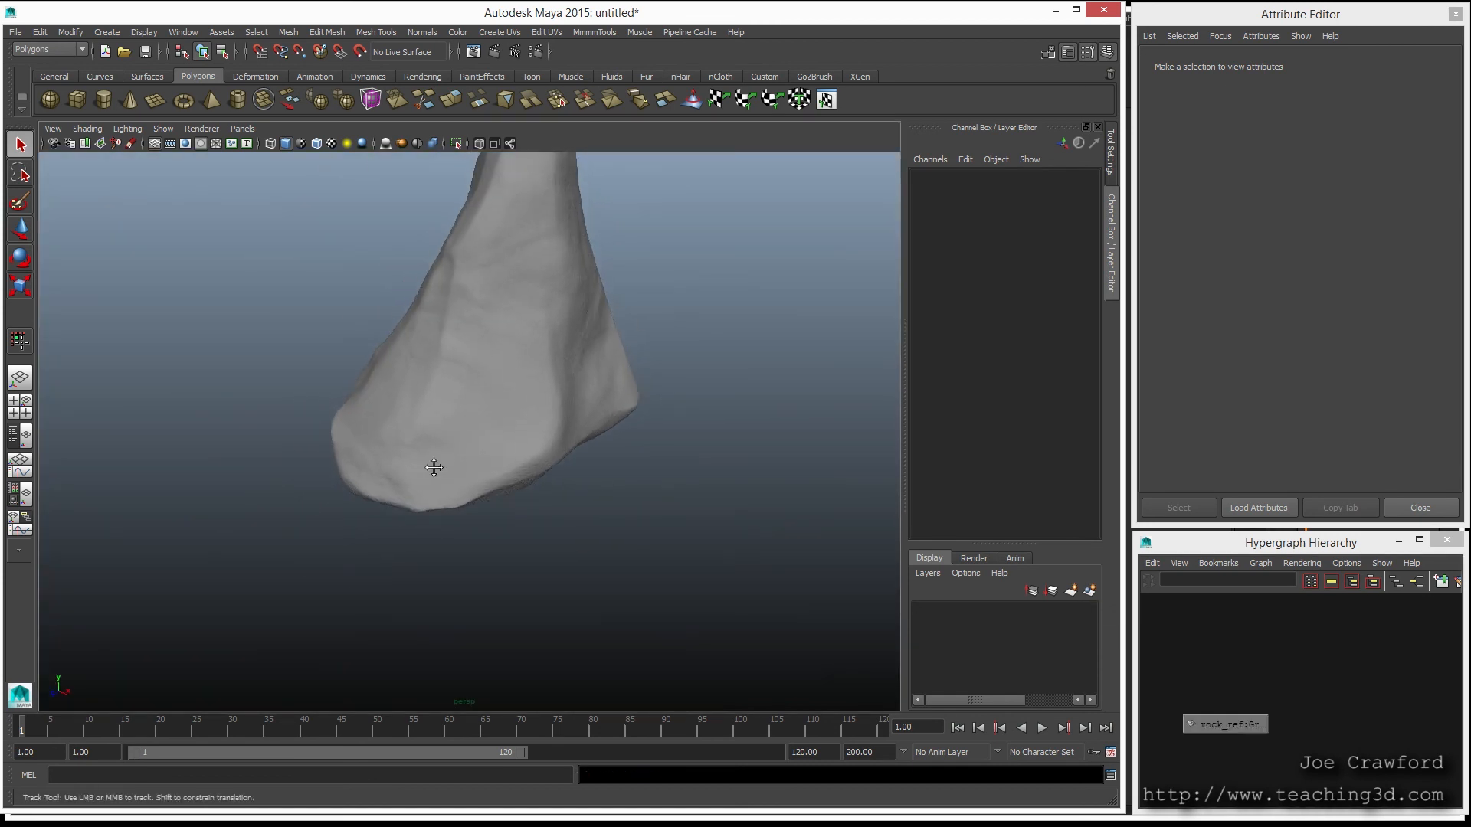
{"action": "left_click_drag", "start_coordinate": [413, 586], "coordinate": [558, 582], "text": "alt"}
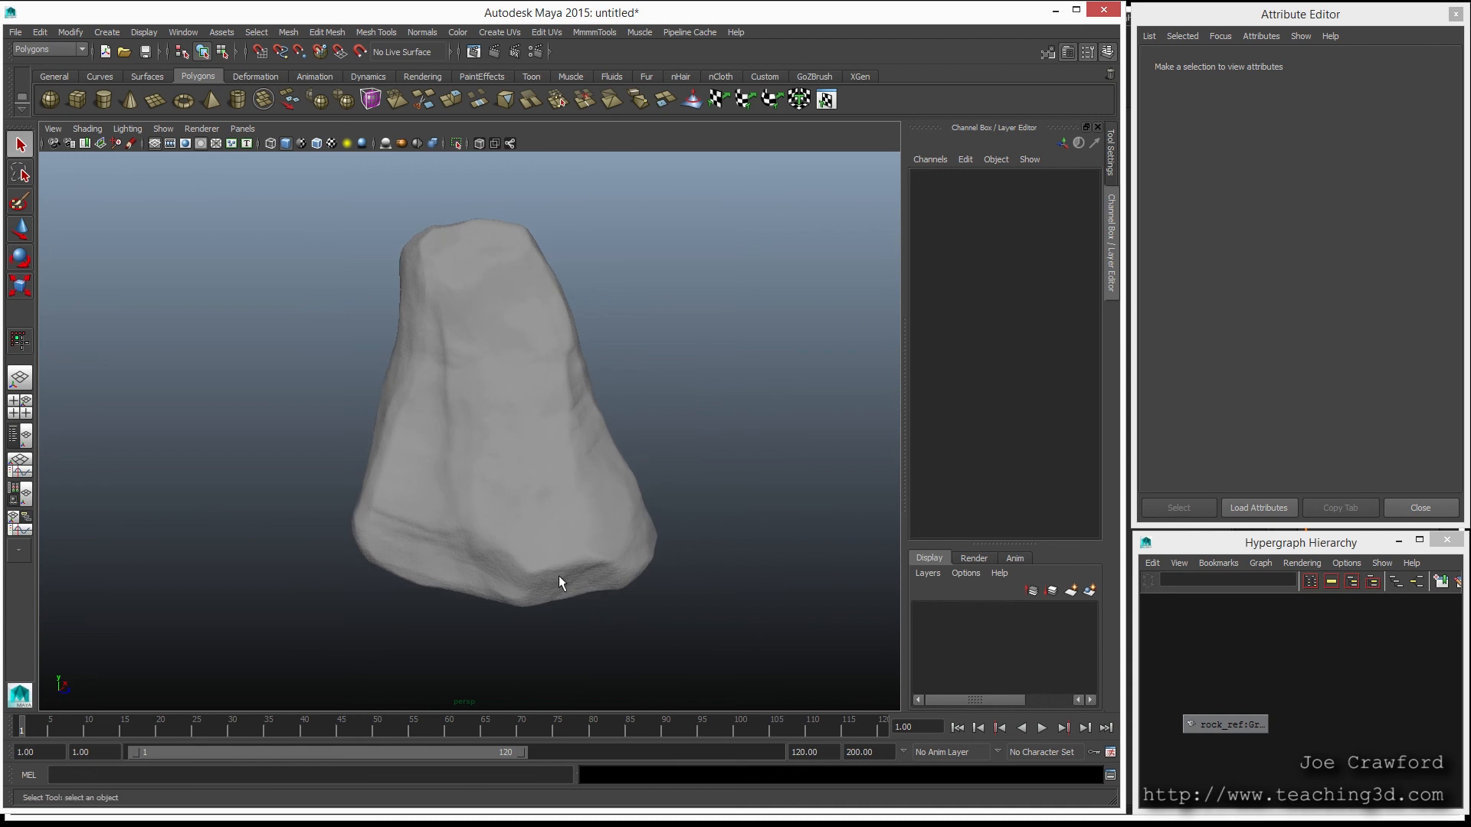
Step: Assign a new Lambert material to the imported rock and name the material ref__mat
{"action": "left_click", "coordinate": [558, 576]}
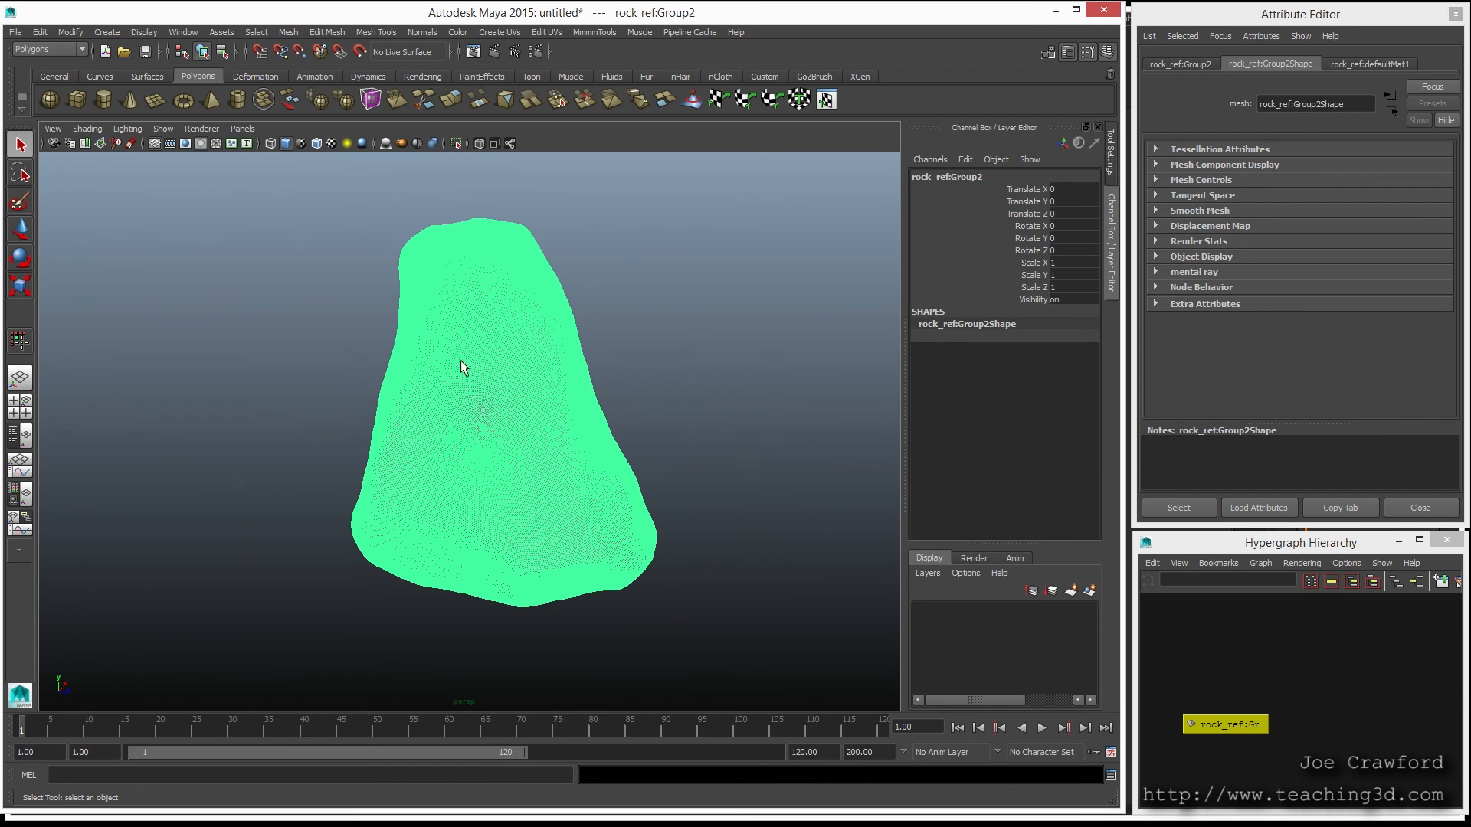
{"action": "right_click_drag", "start_coordinate": [462, 360], "coordinate": [471, 658]}
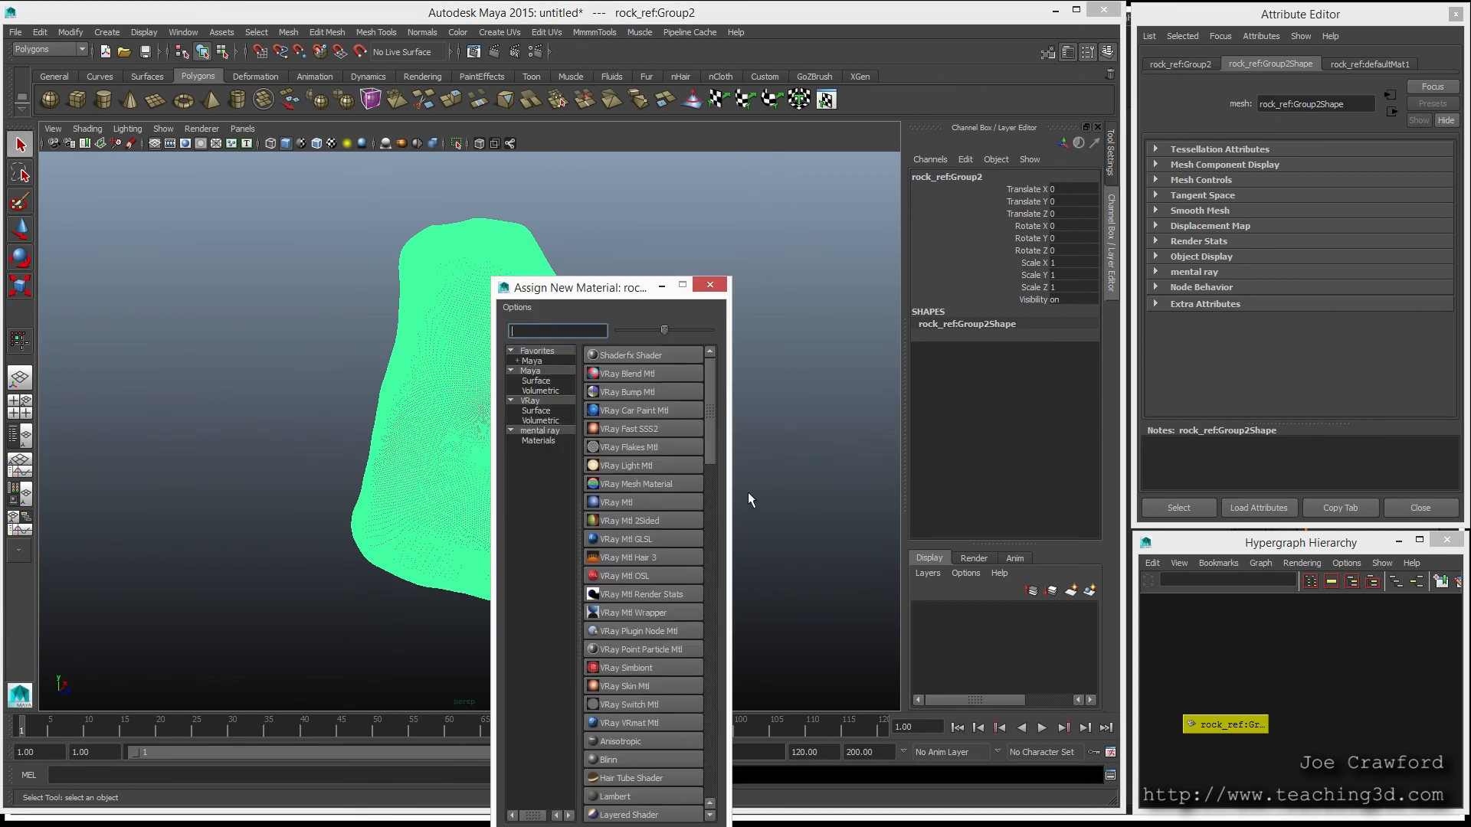
{"action": "left_click", "coordinate": [626, 794]}
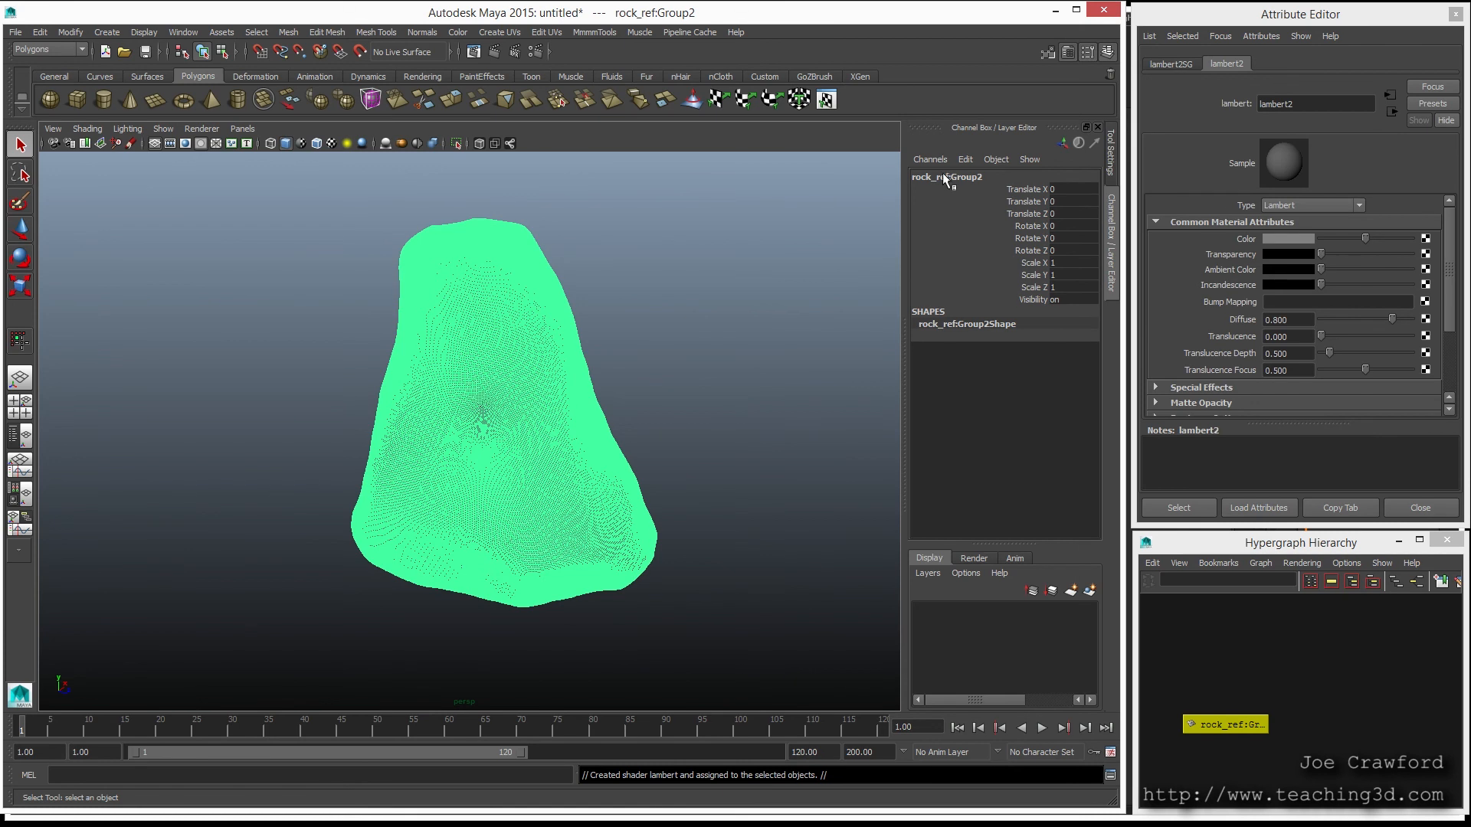
{"action": "left_click_drag", "start_coordinate": [1312, 106], "coordinate": [1215, 111]}
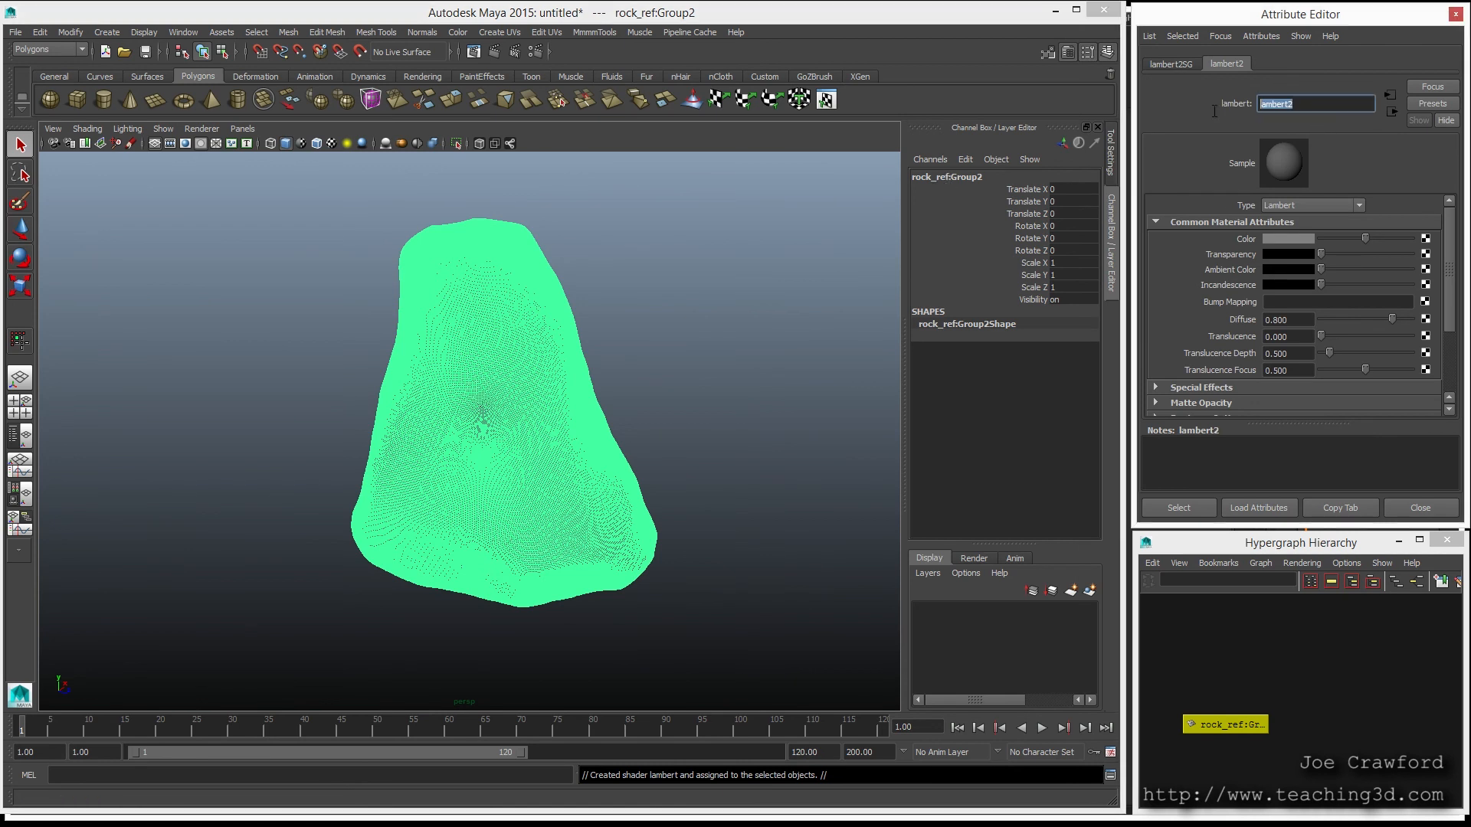
{"action": "type", "text": "ref__mat"}
{"action": "key", "text": "Return"}
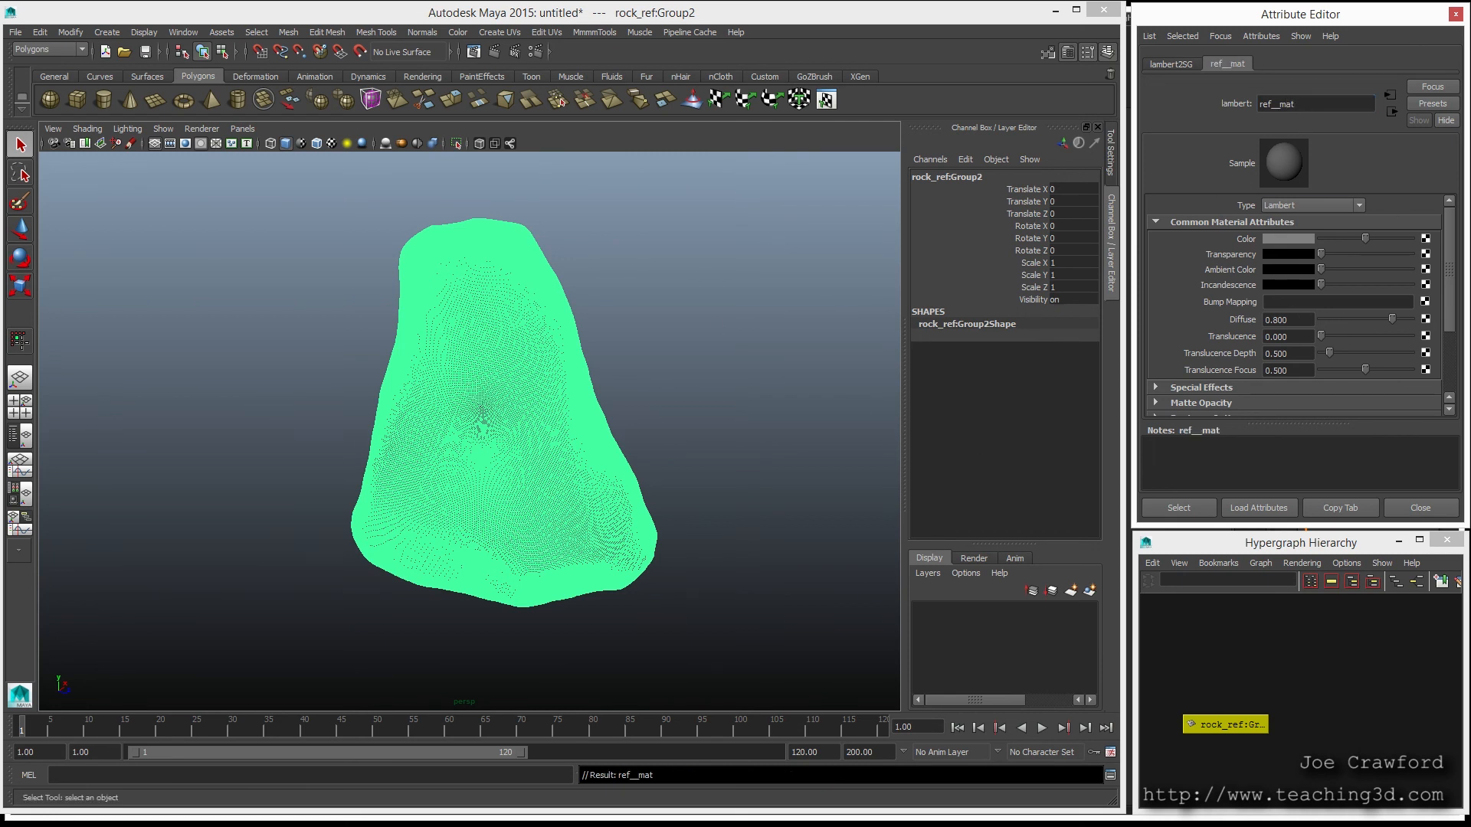
Step: Rename the imported rock mesh as ref__geo
{"action": "double_click", "coordinate": [987, 177]}
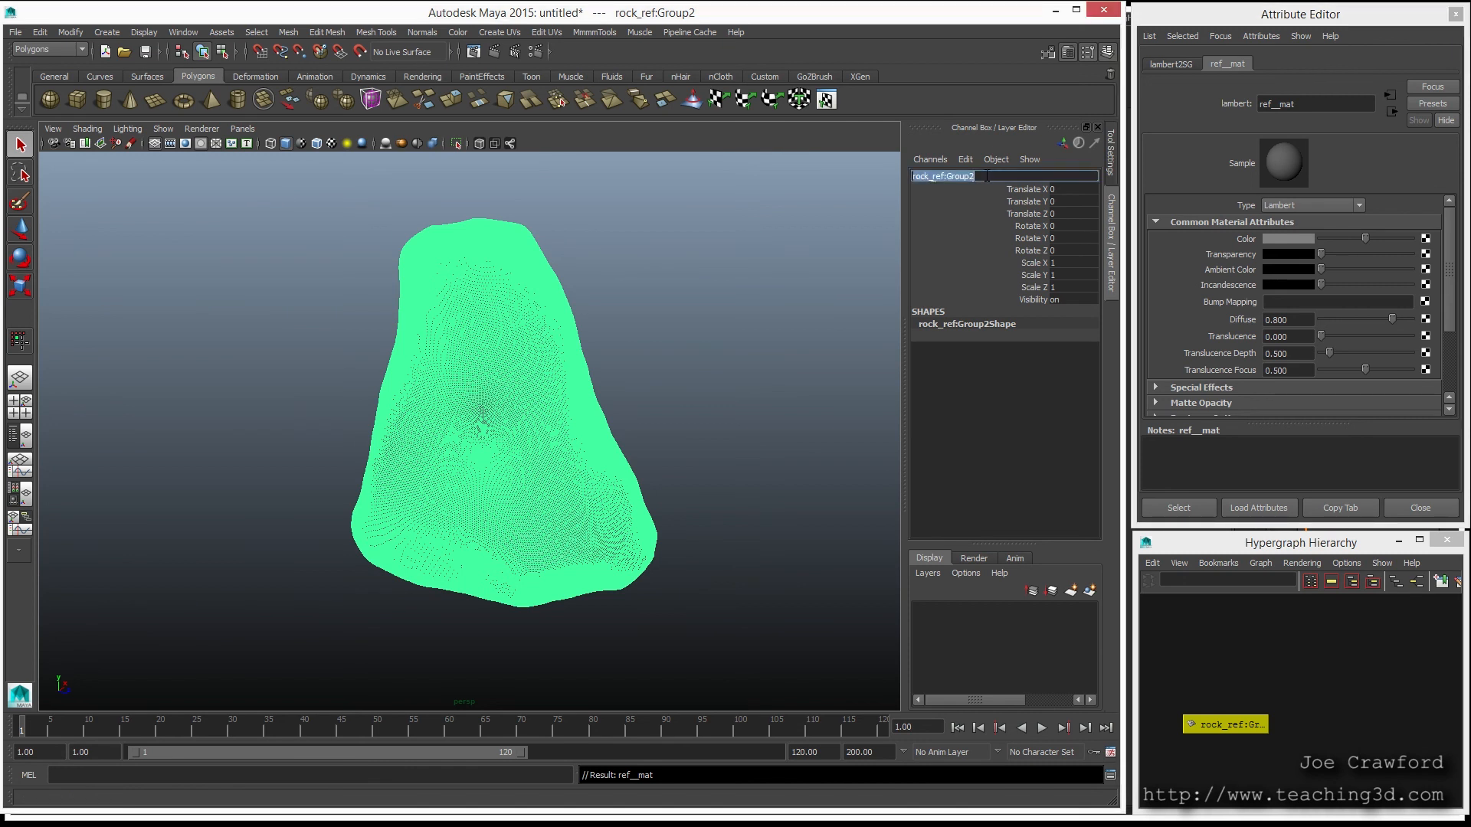
{"action": "type", "text": "ref__geo"}
{"action": "key", "text": "Return"}
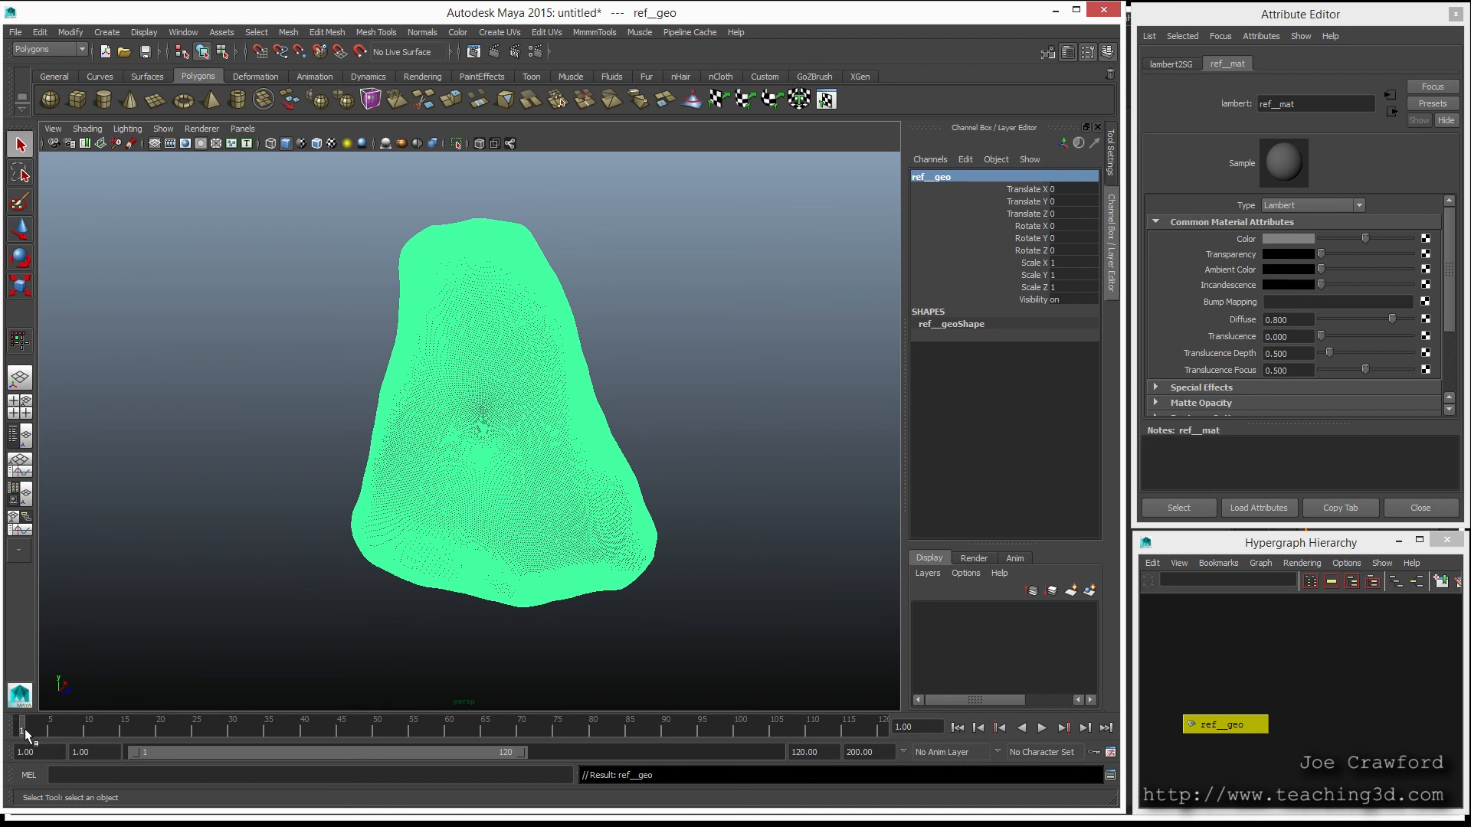
Step: Key the transparency of ref__mat as fully opaque at frame 1 and fully transparent at frame 120
{"action": "right_click", "coordinate": [1229, 257]}
{"action": "left_click", "coordinate": [1269, 278]}
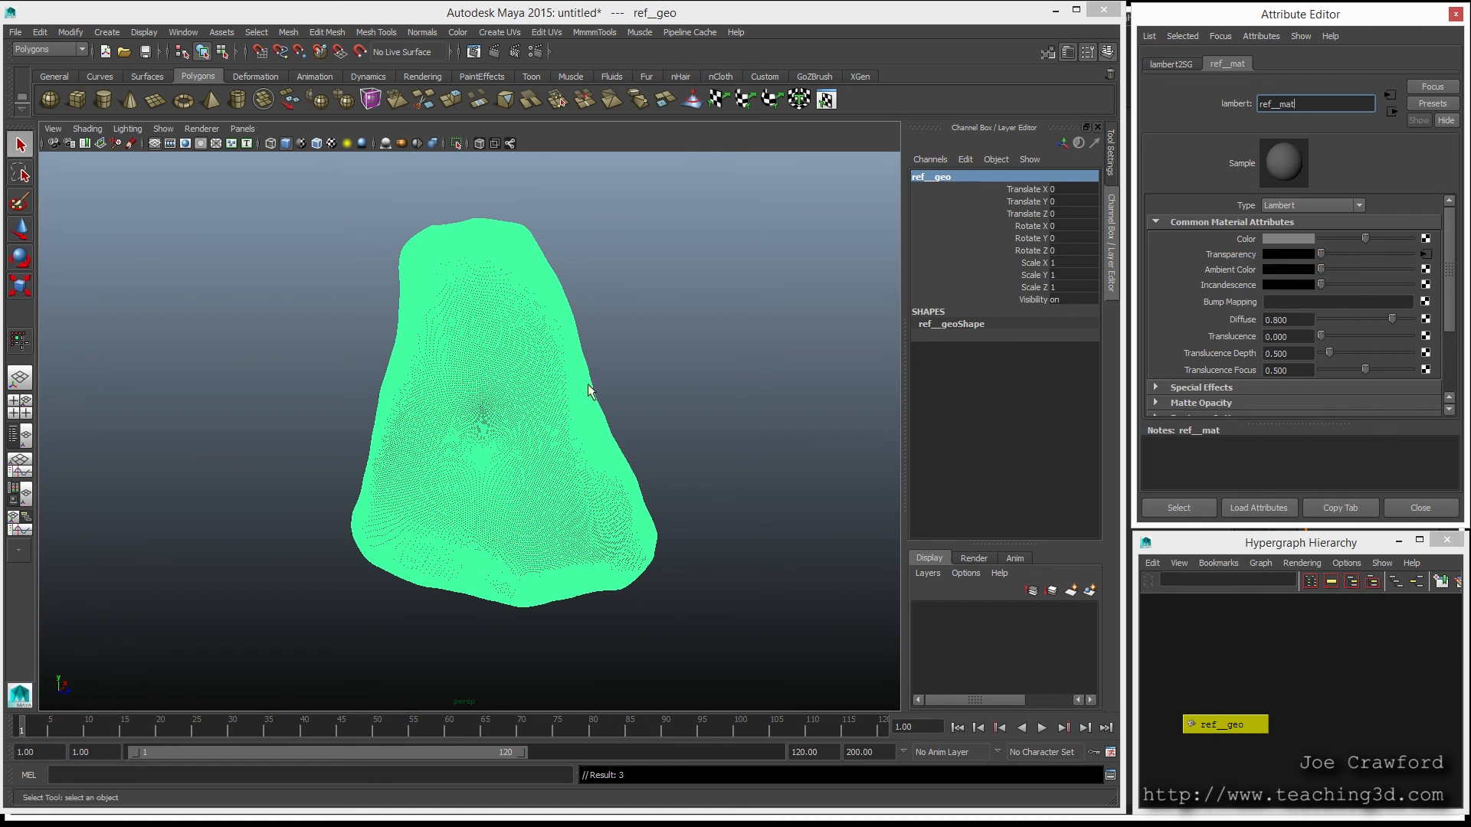
{"action": "left_click_drag", "start_coordinate": [34, 729], "coordinate": [977, 756]}
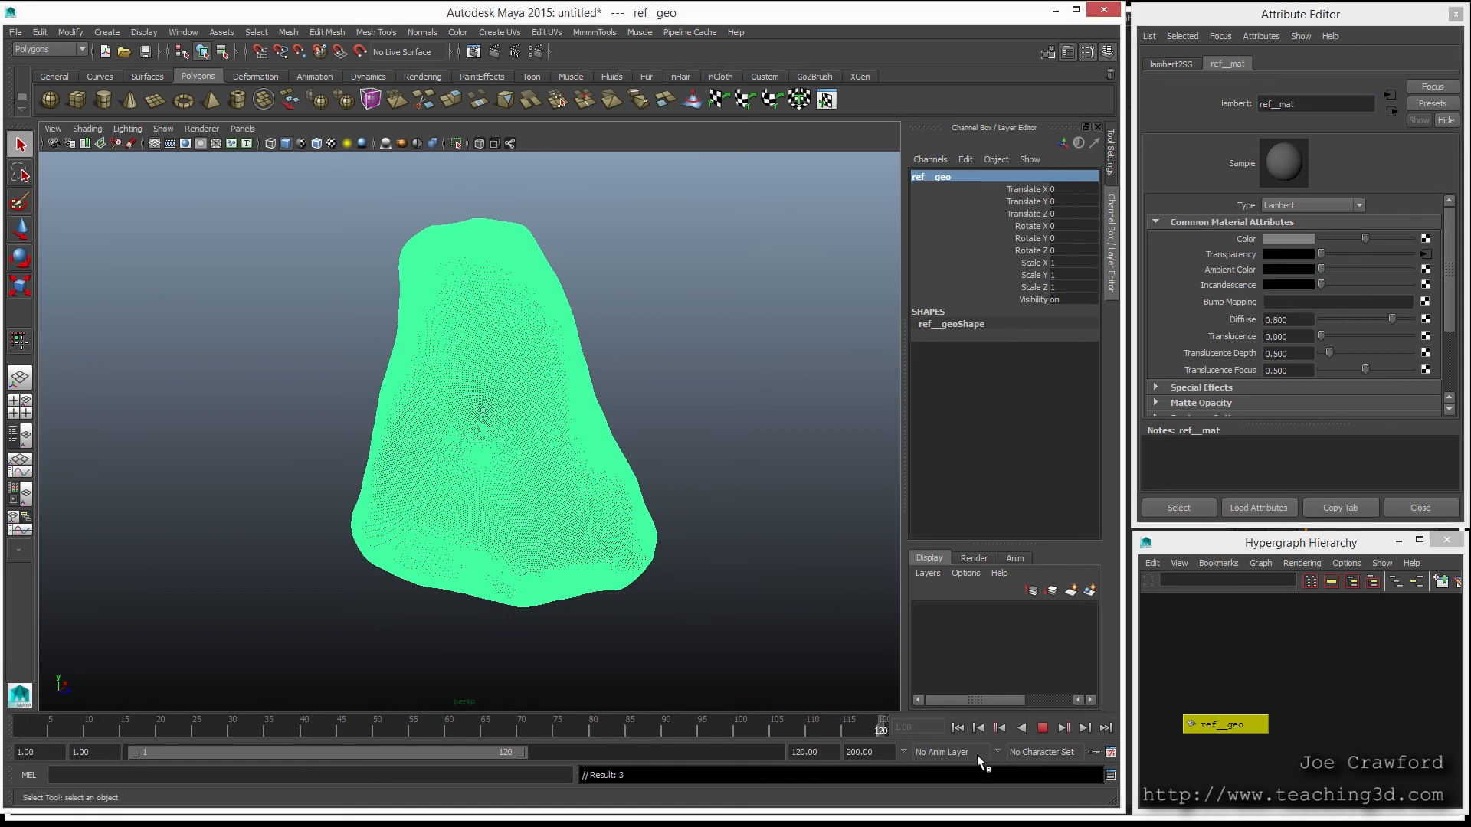
{"action": "left_click_drag", "start_coordinate": [1322, 253], "coordinate": [1439, 264]}
{"action": "right_click", "coordinate": [1236, 254]}
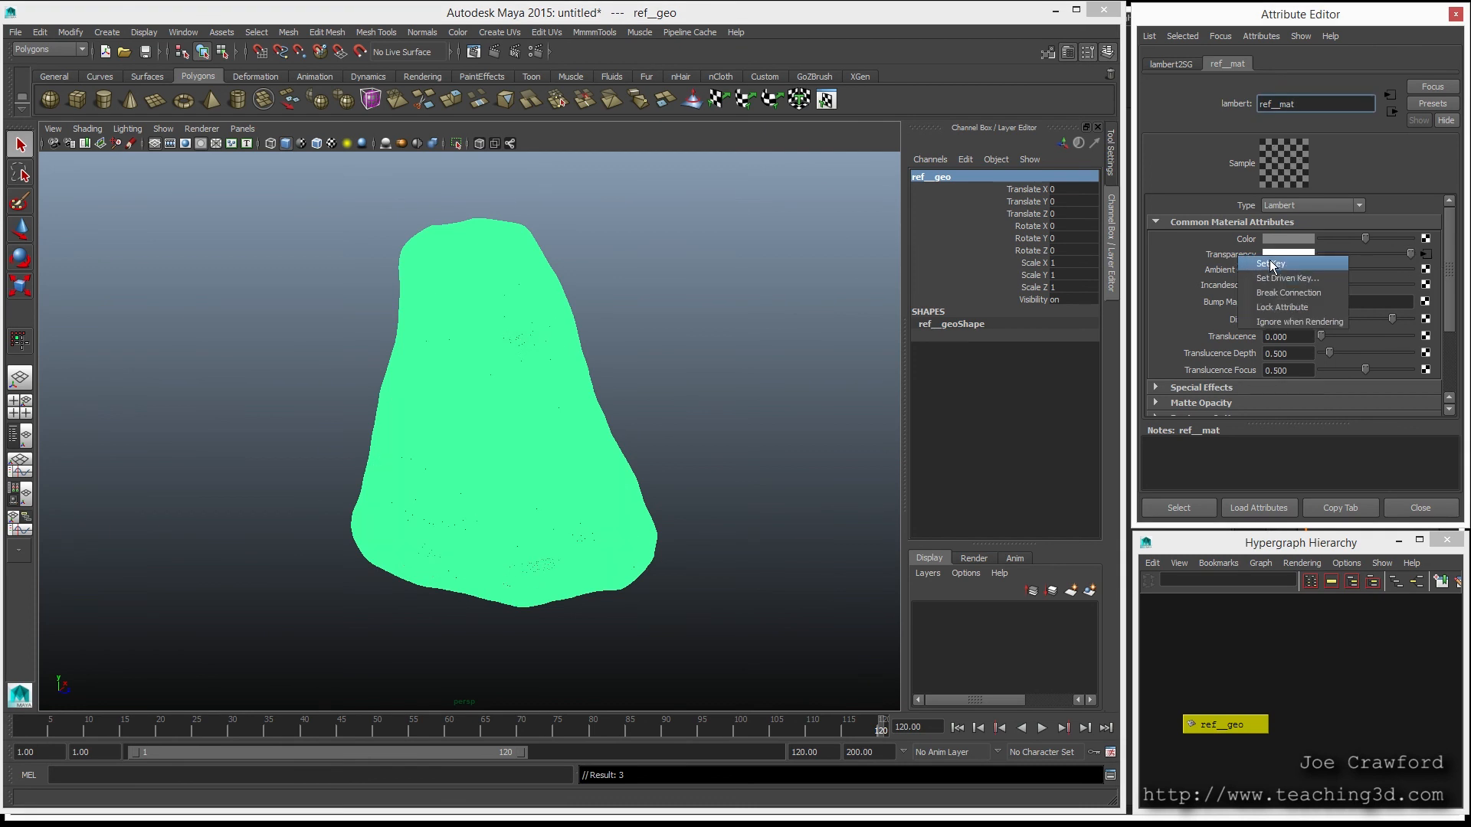
{"action": "left_click", "coordinate": [1272, 263]}
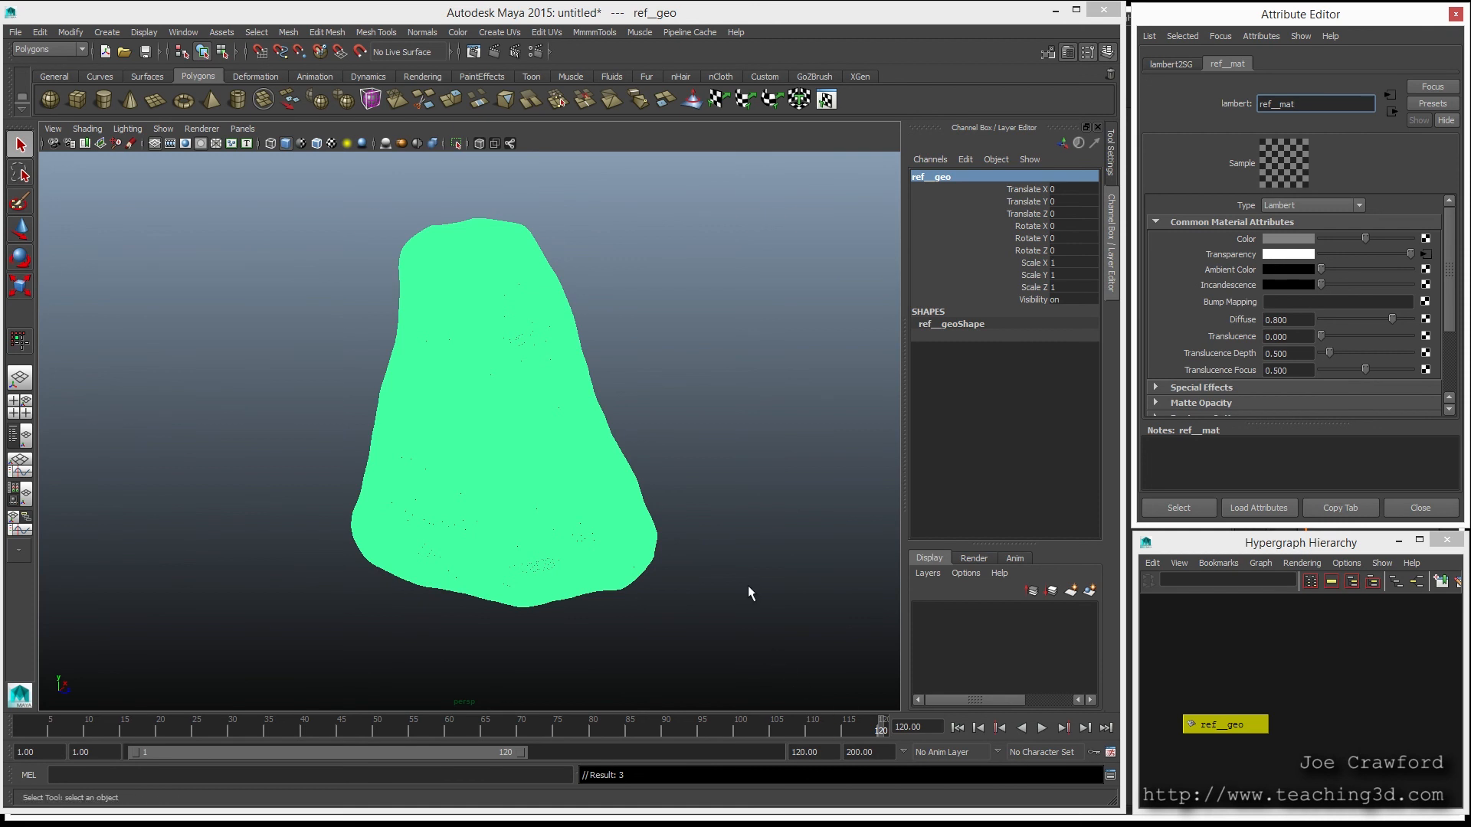
Step: Return the timeline to frame 1 and deselect the ref__geo rock
{"action": "left_click_drag", "start_coordinate": [870, 728], "coordinate": [22, 726]}
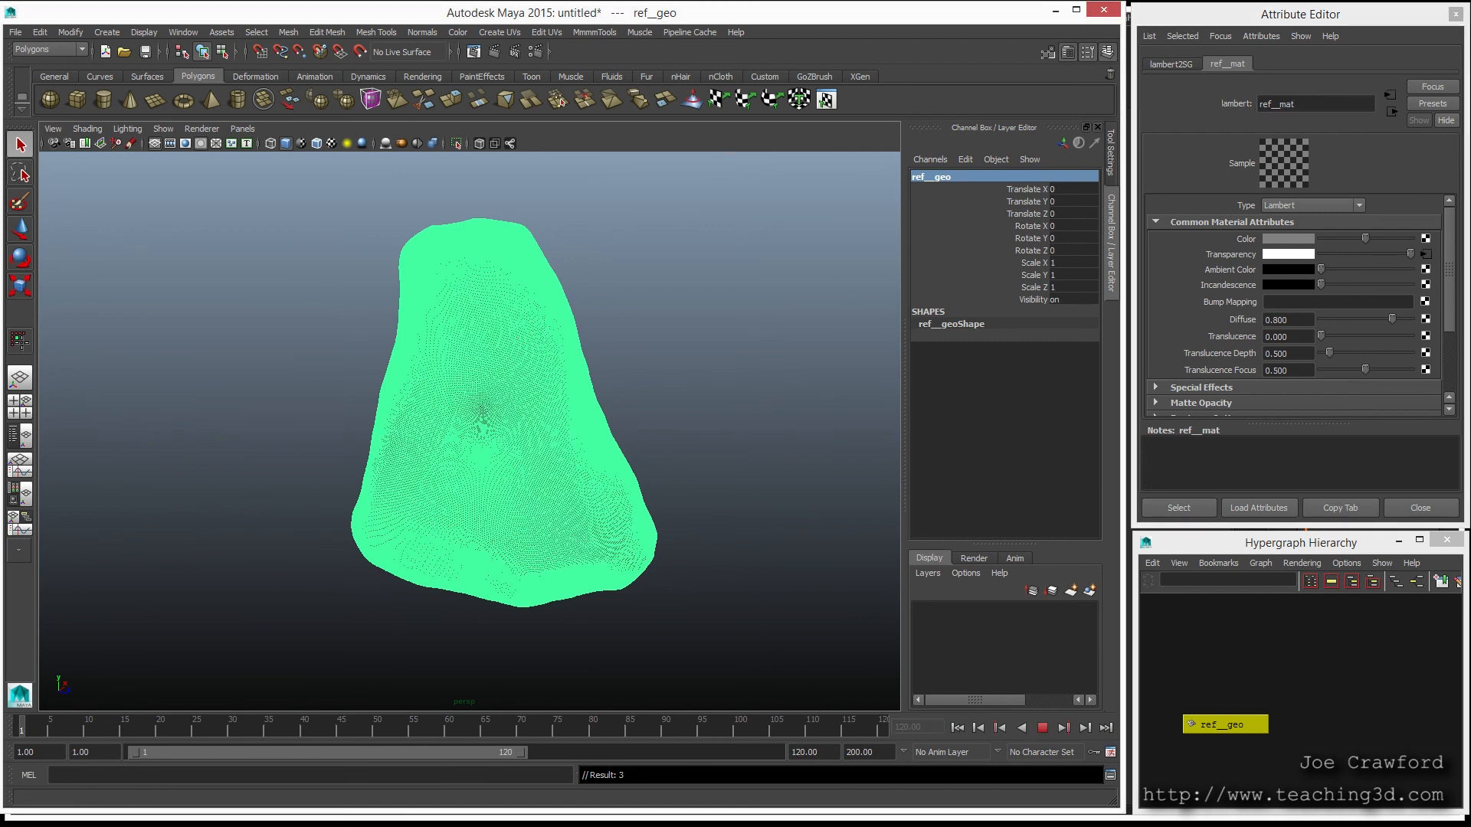
{"action": "right_click_drag", "start_coordinate": [576, 383], "coordinate": [946, 530], "text": "alt"}
{"action": "middle_click_drag", "start_coordinate": [946, 530], "coordinate": [259, 534], "text": "alt"}
{"action": "left_click_drag", "start_coordinate": [257, 534], "coordinate": [460, 557], "text": "alt"}
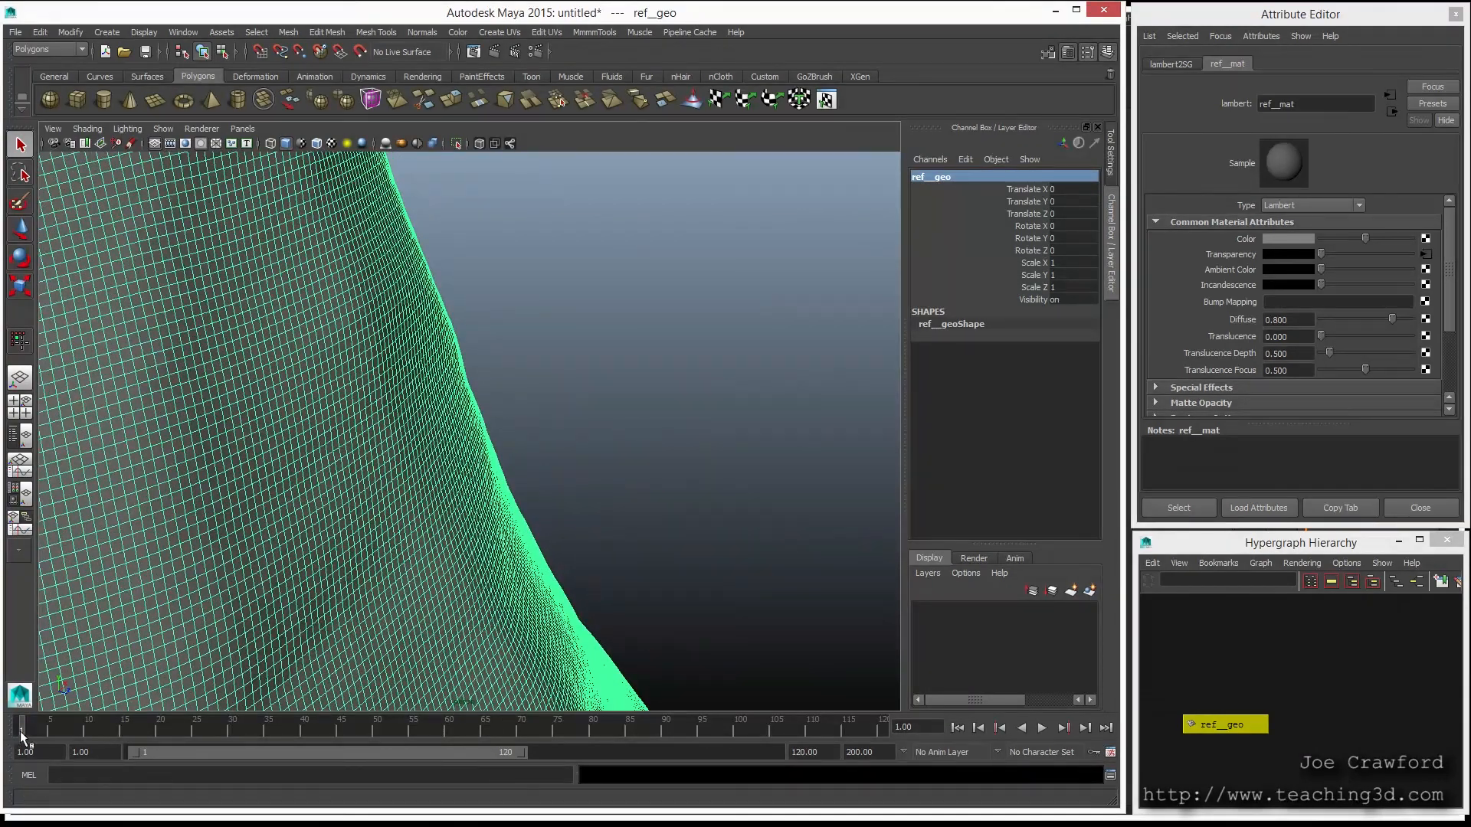
{"action": "left_click", "coordinate": [610, 344]}
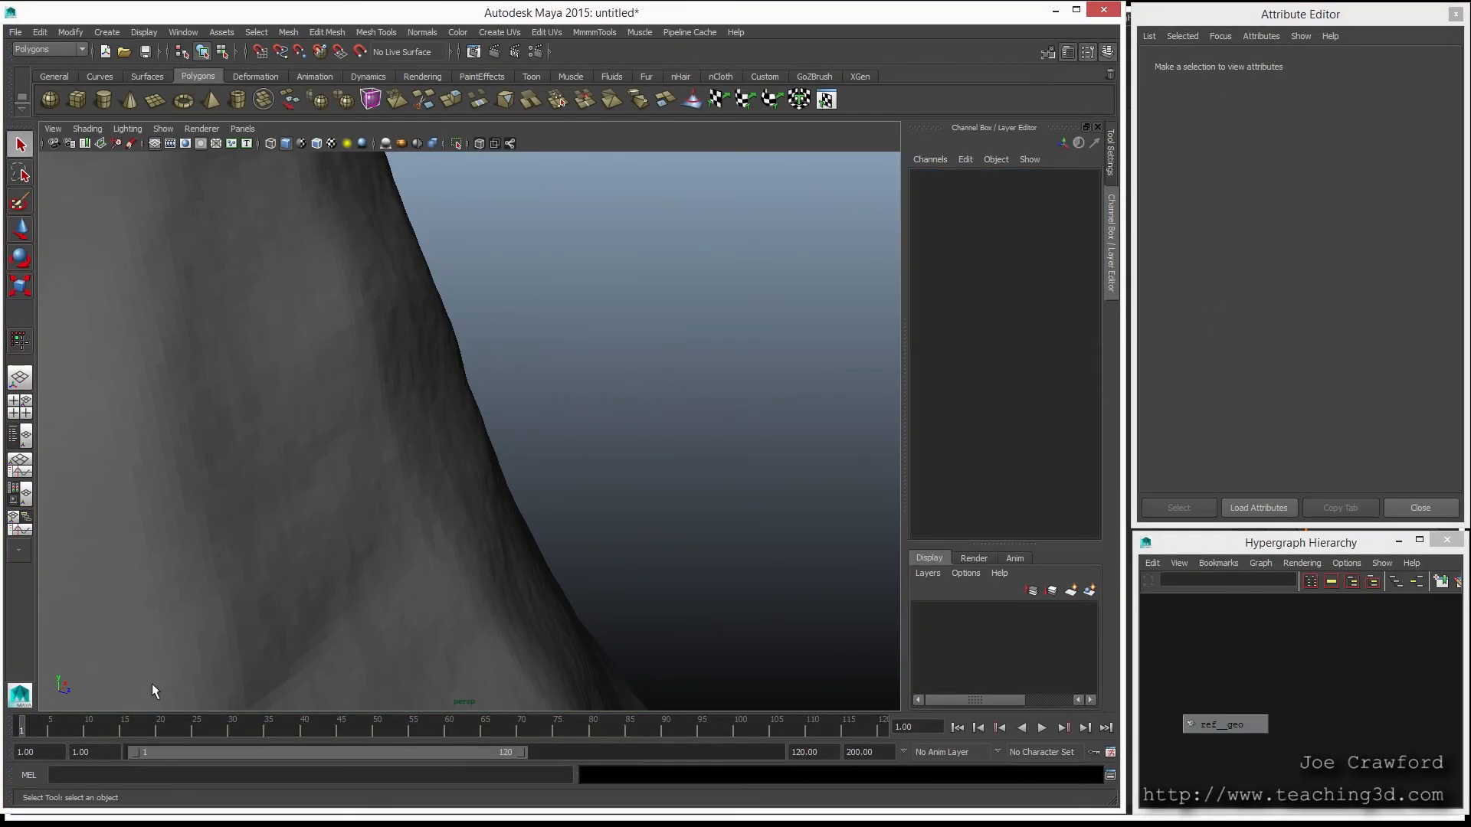
Step: Play back the timeline to check the rock's transparency fade, stop playback and frame the whole rock
{"action": "key", "text": "alt+v"}
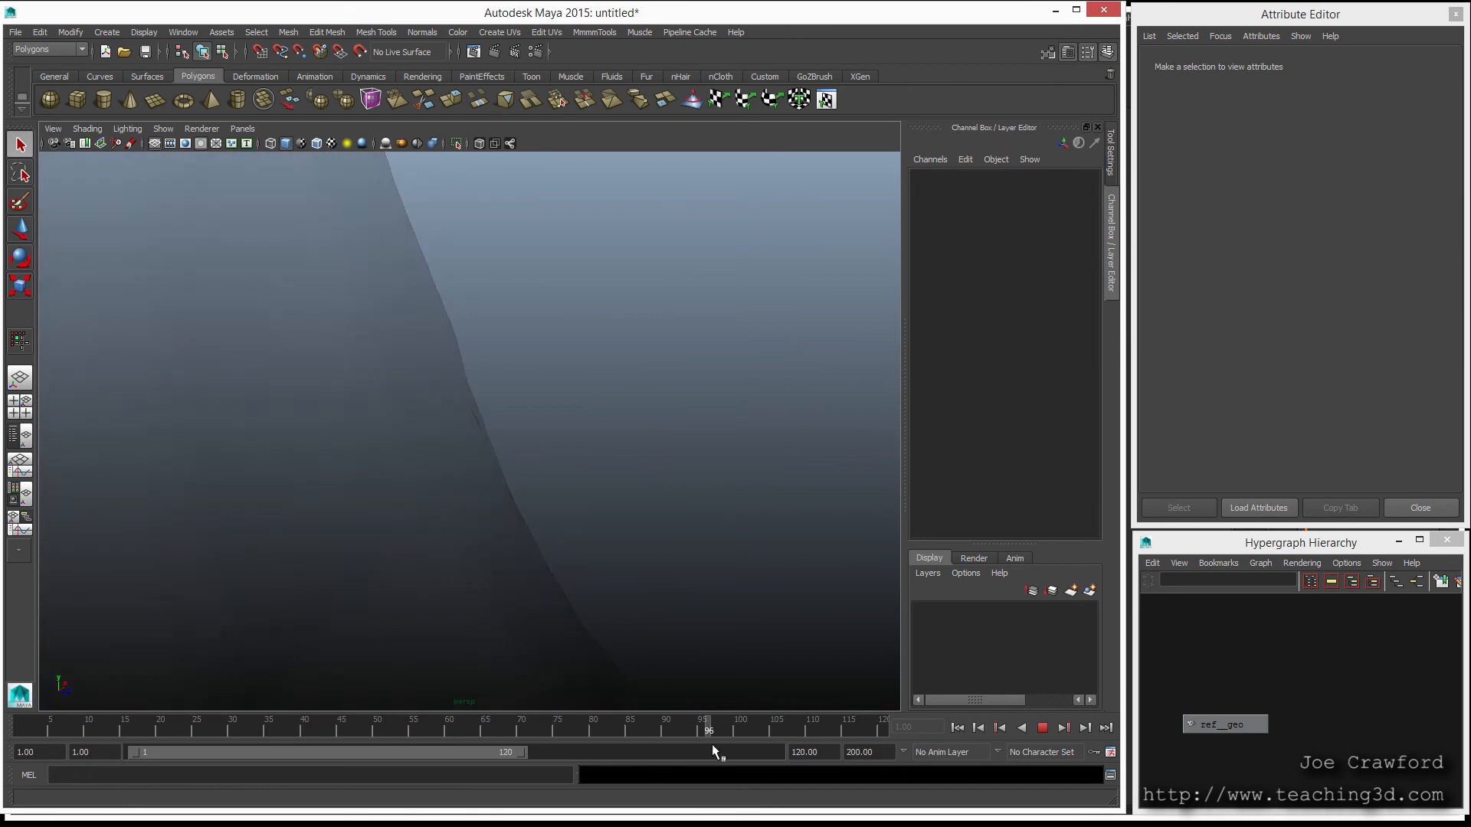
{"action": "key", "text": "alt+v"}
{"action": "right_click_drag", "start_coordinate": [661, 397], "coordinate": [28, 258], "text": "alt"}
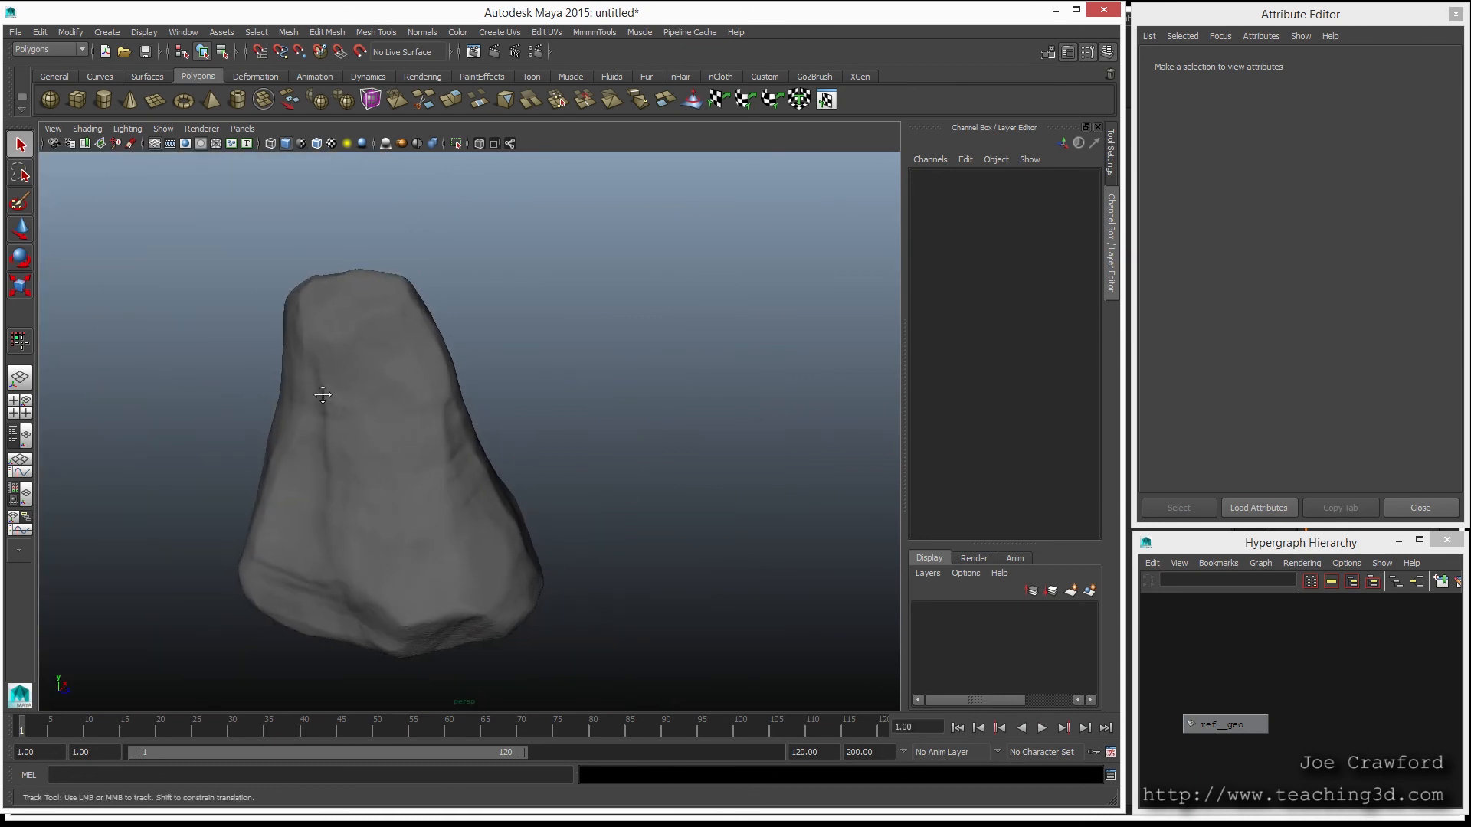
{"action": "middle_click_drag", "start_coordinate": [317, 393], "coordinate": [381, 375], "text": "alt"}
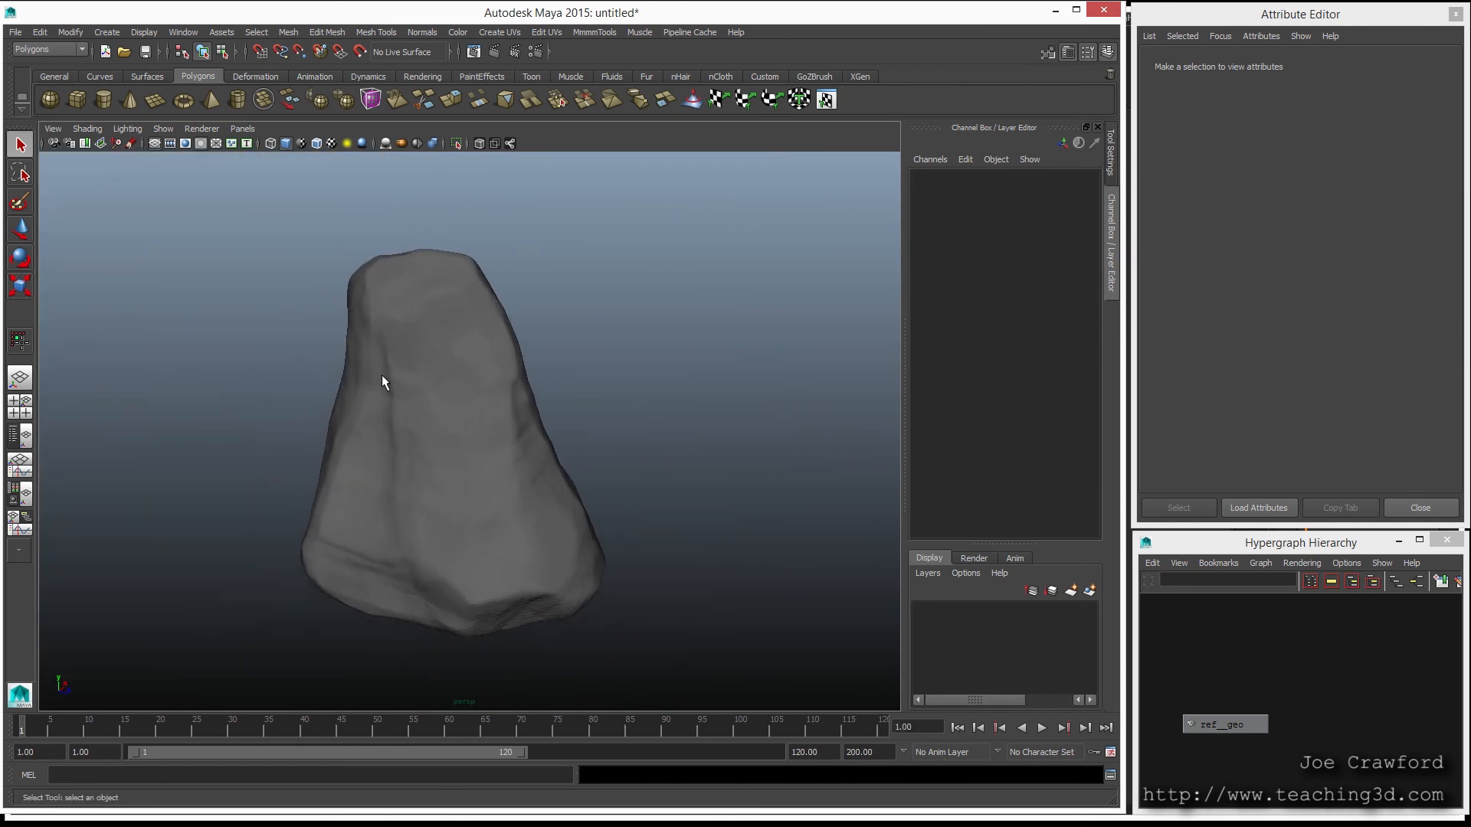
Step: Create a display layer containing the ref__geo rock and name the layer ref__lay
{"action": "left_click", "coordinate": [360, 437]}
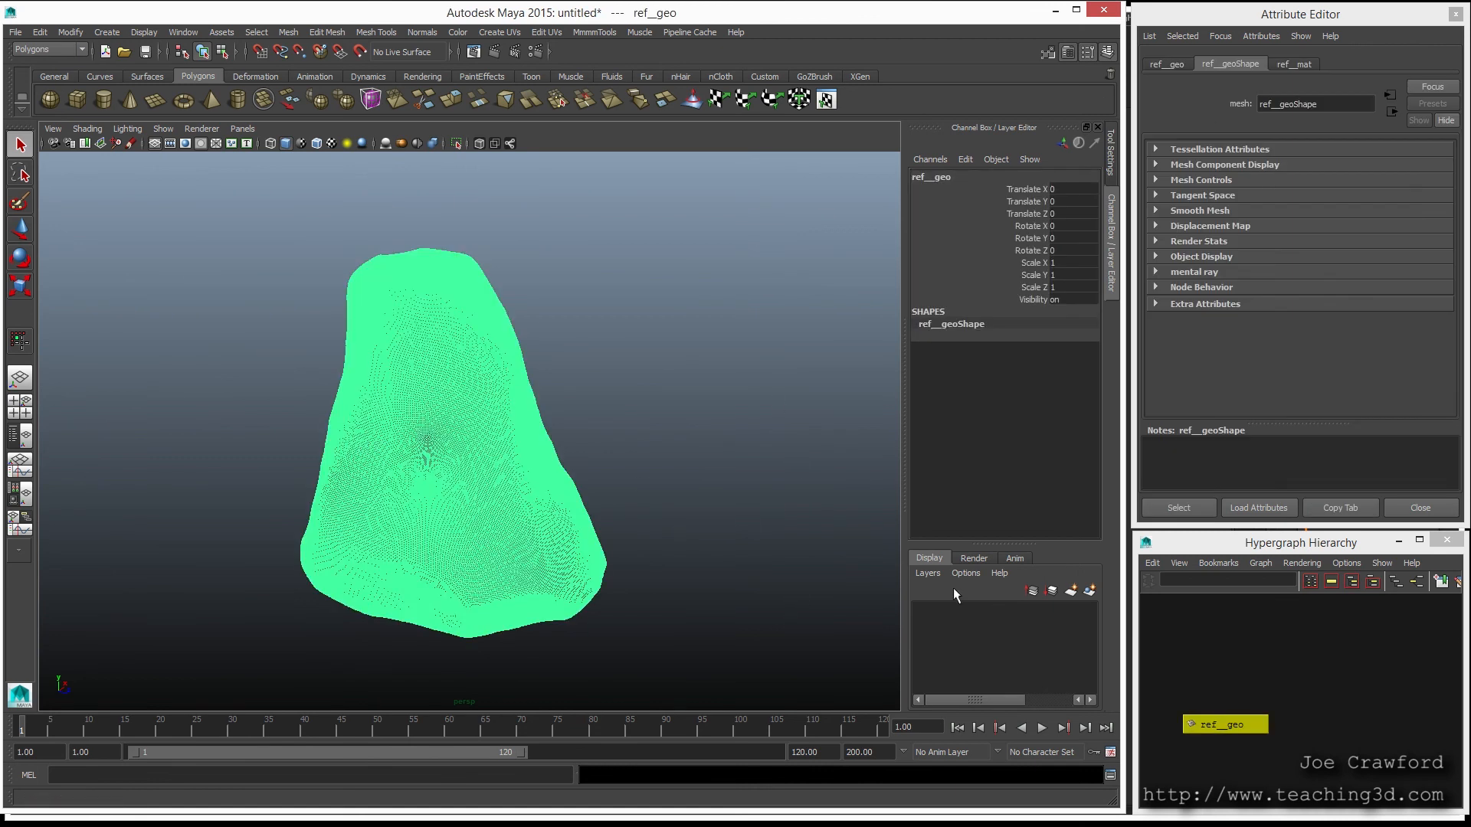
{"action": "left_click", "coordinate": [1089, 593]}
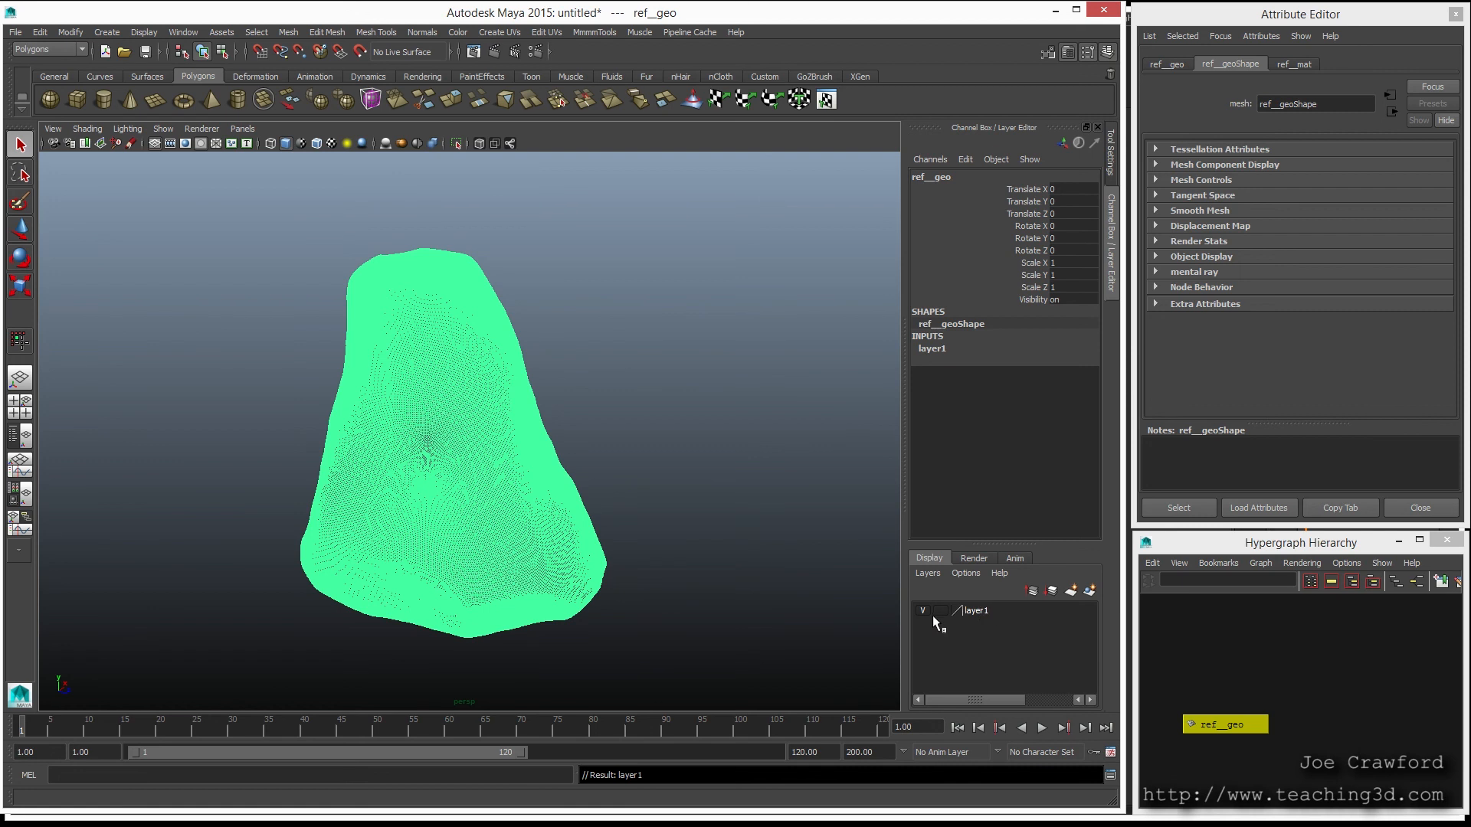
{"action": "double_click", "coordinate": [970, 613]}
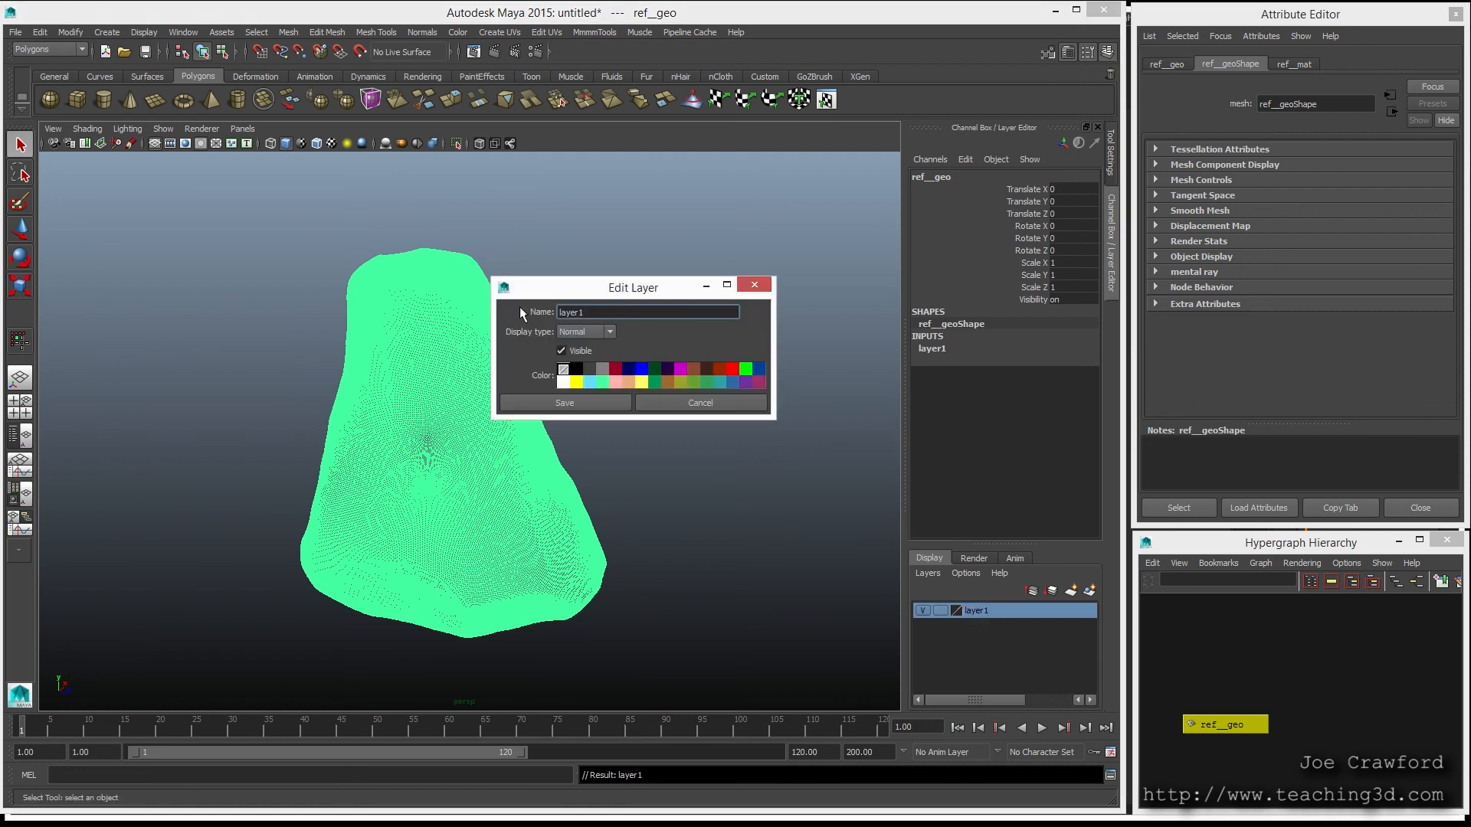
{"action": "double_click", "coordinate": [611, 310]}
{"action": "type", "text": "ref__lay"}
{"action": "key", "text": "Return"}
{"action": "left_click", "coordinate": [532, 403]}
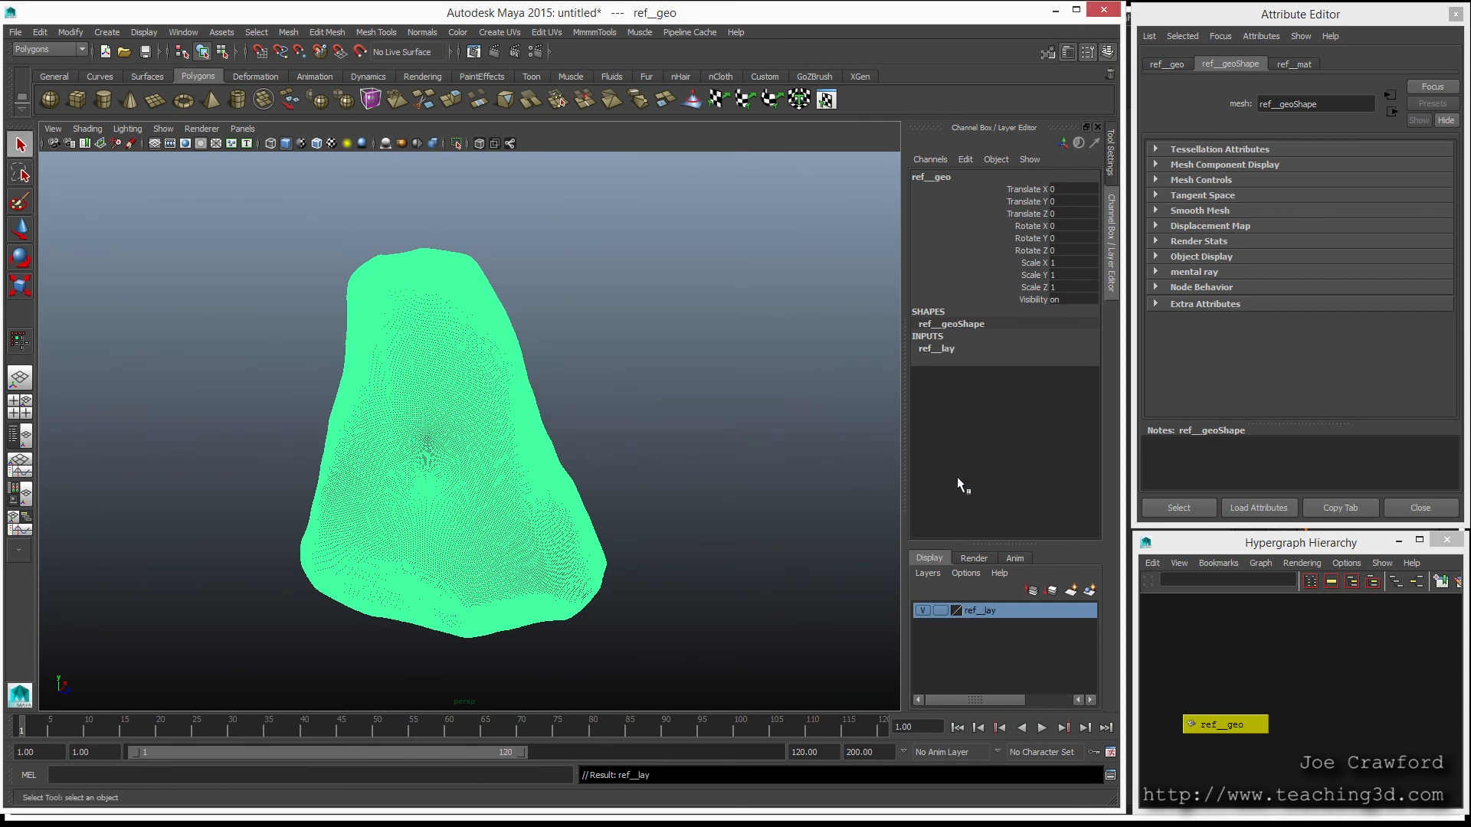
Step: Set the ref__lay layer to the Reference display type and test whether the rock can be selected
{"action": "left_click", "coordinate": [940, 610]}
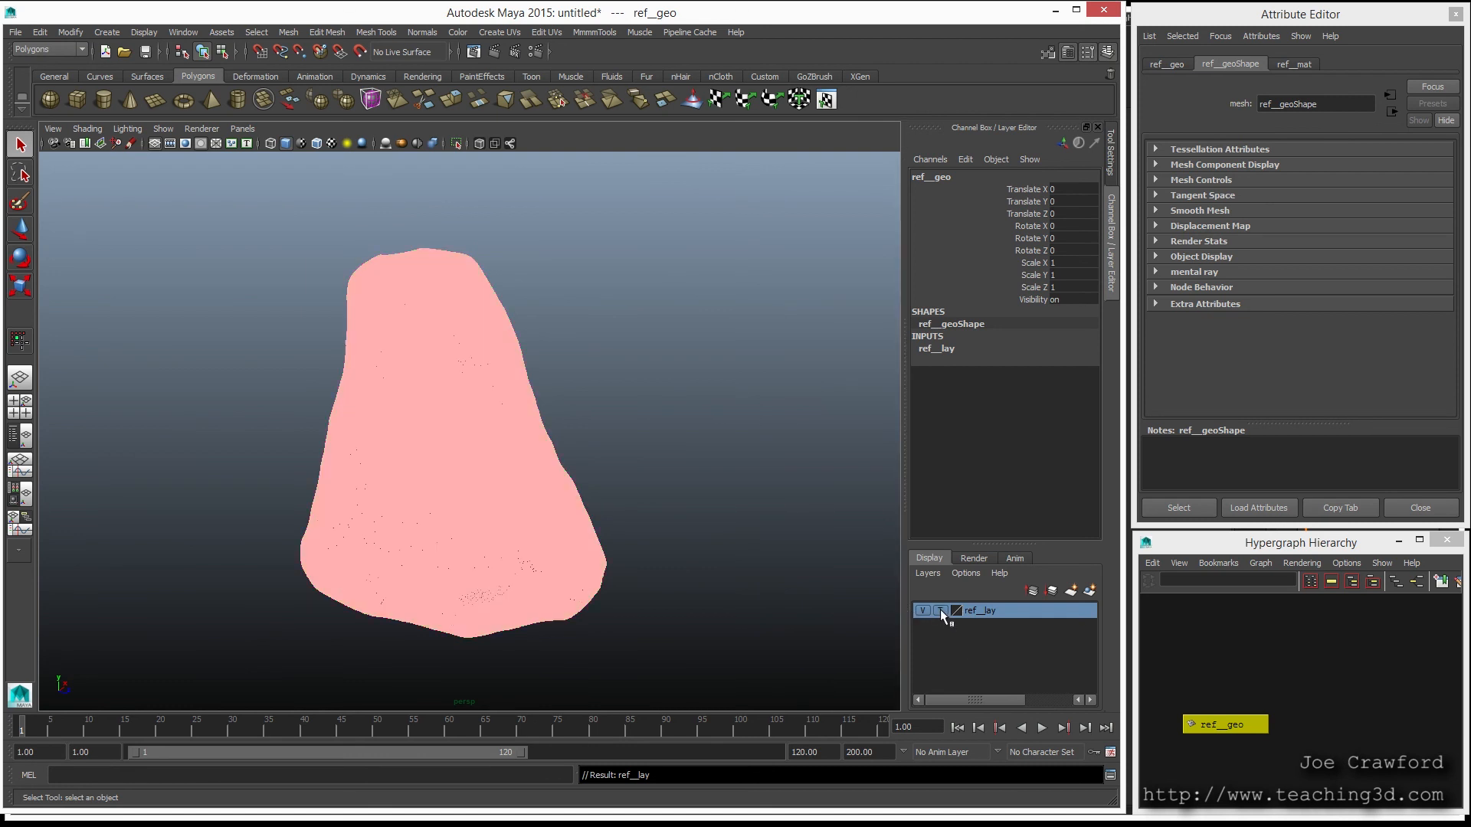
{"action": "left_click", "coordinate": [940, 611]}
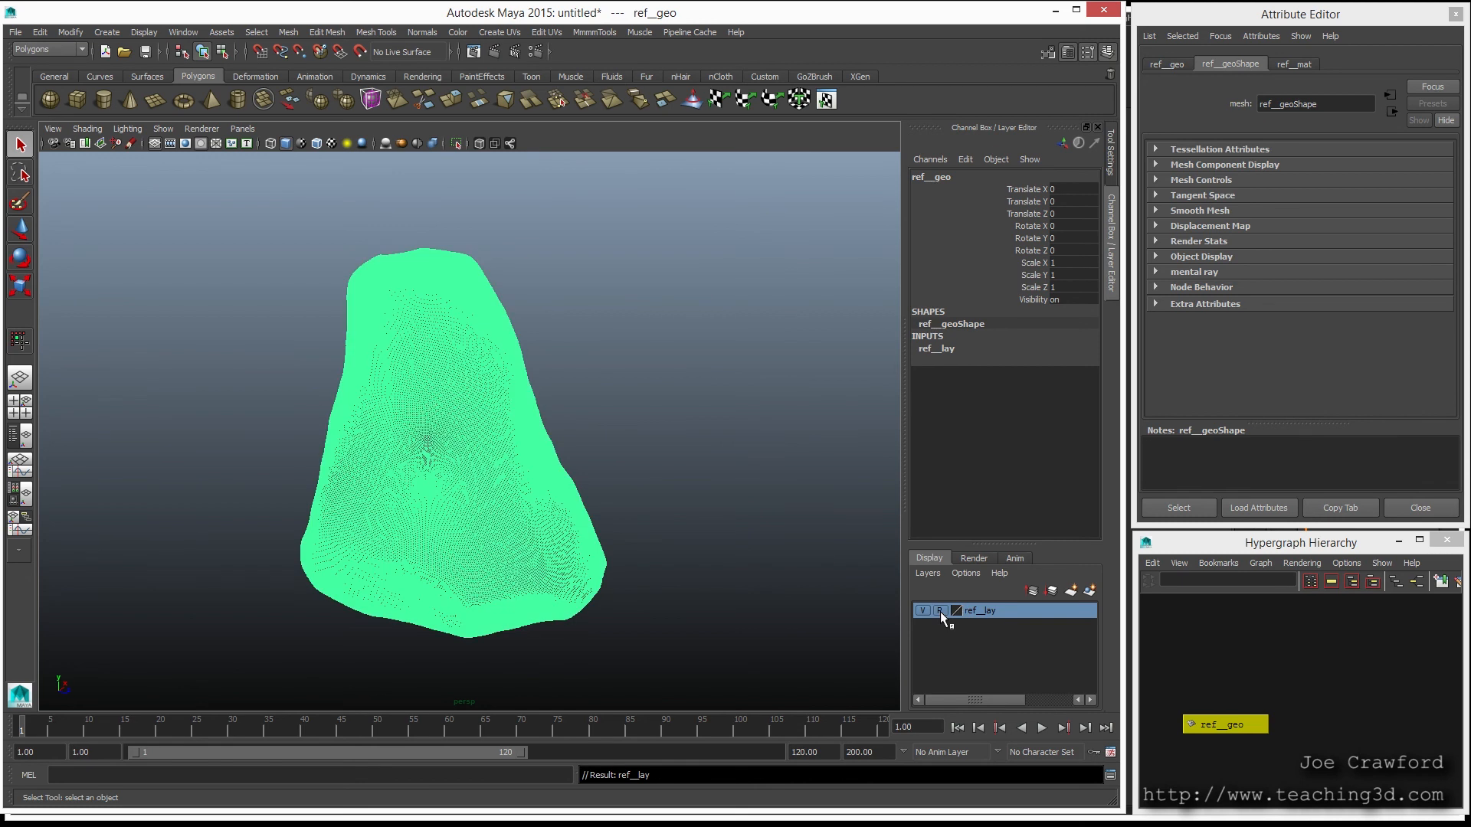
{"action": "left_click", "coordinate": [722, 456]}
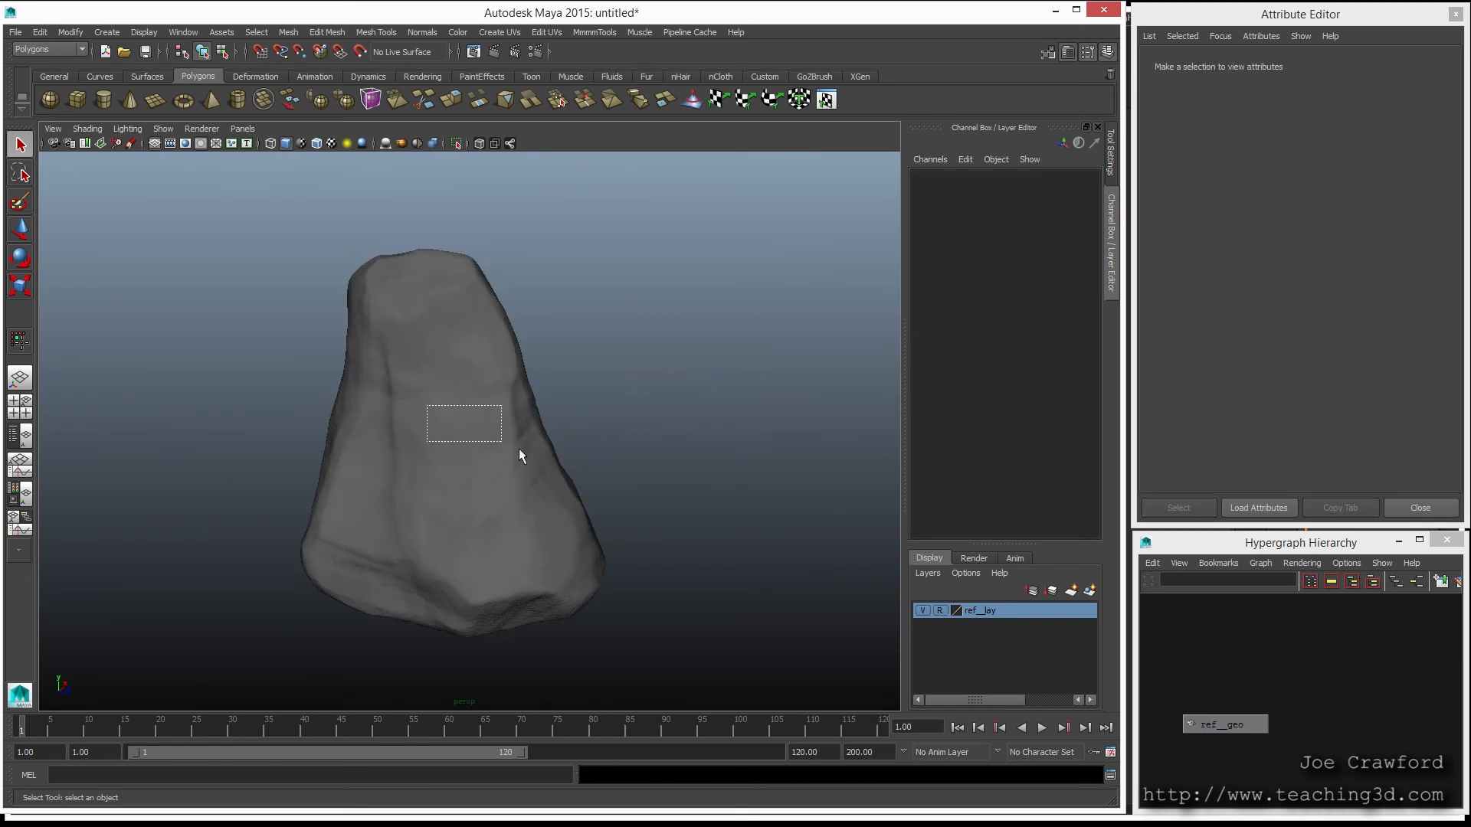
{"action": "left_click_drag", "start_coordinate": [483, 449], "coordinate": [607, 526]}
{"action": "left_click_drag", "start_coordinate": [623, 444], "coordinate": [561, 496]}
Step: Turn off the viewport grid while ref__lay is hidden, and make the layer visible again
{"action": "left_click", "coordinate": [920, 610]}
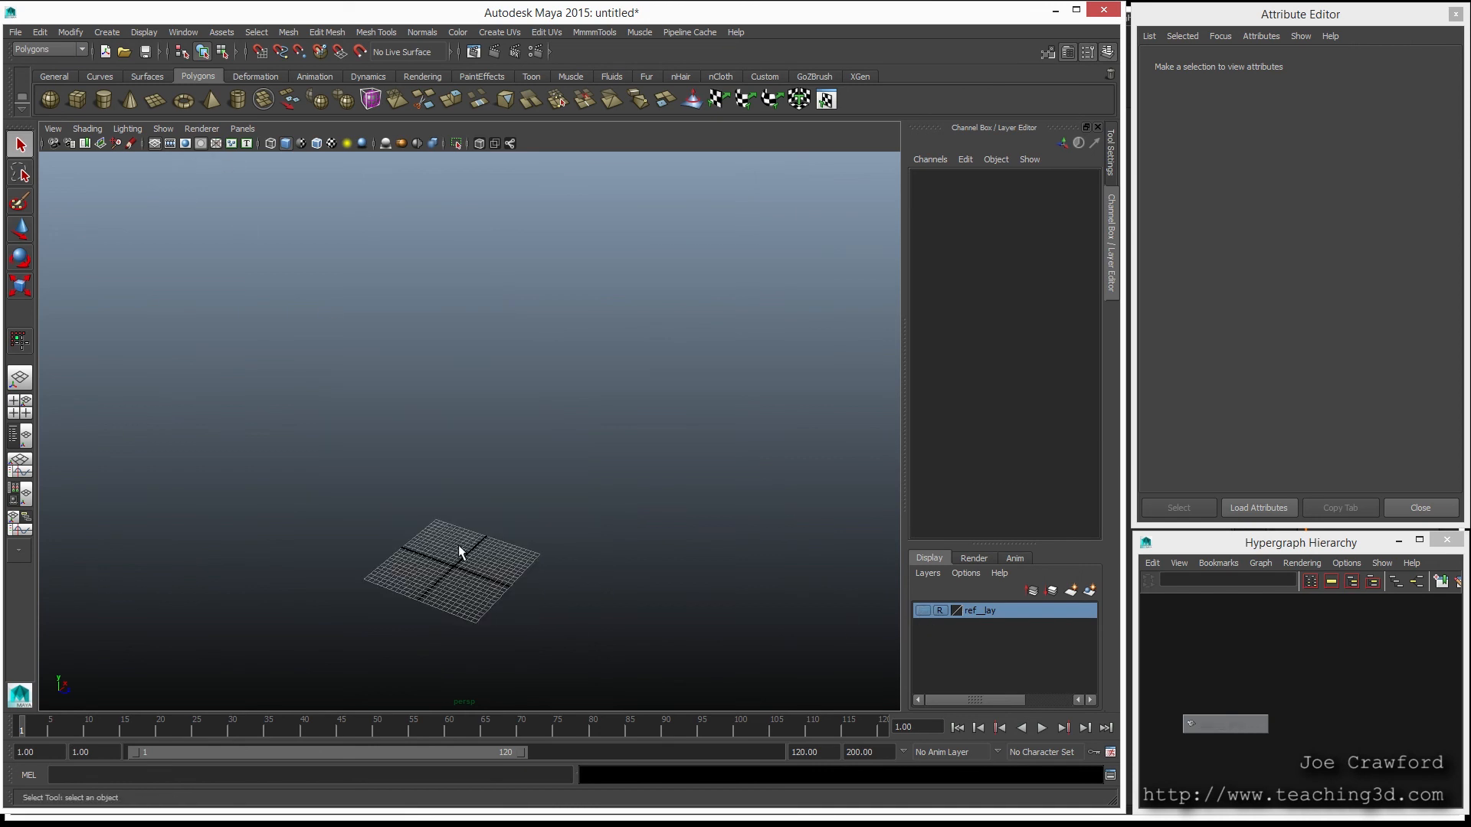
{"action": "left_click", "coordinate": [152, 144]}
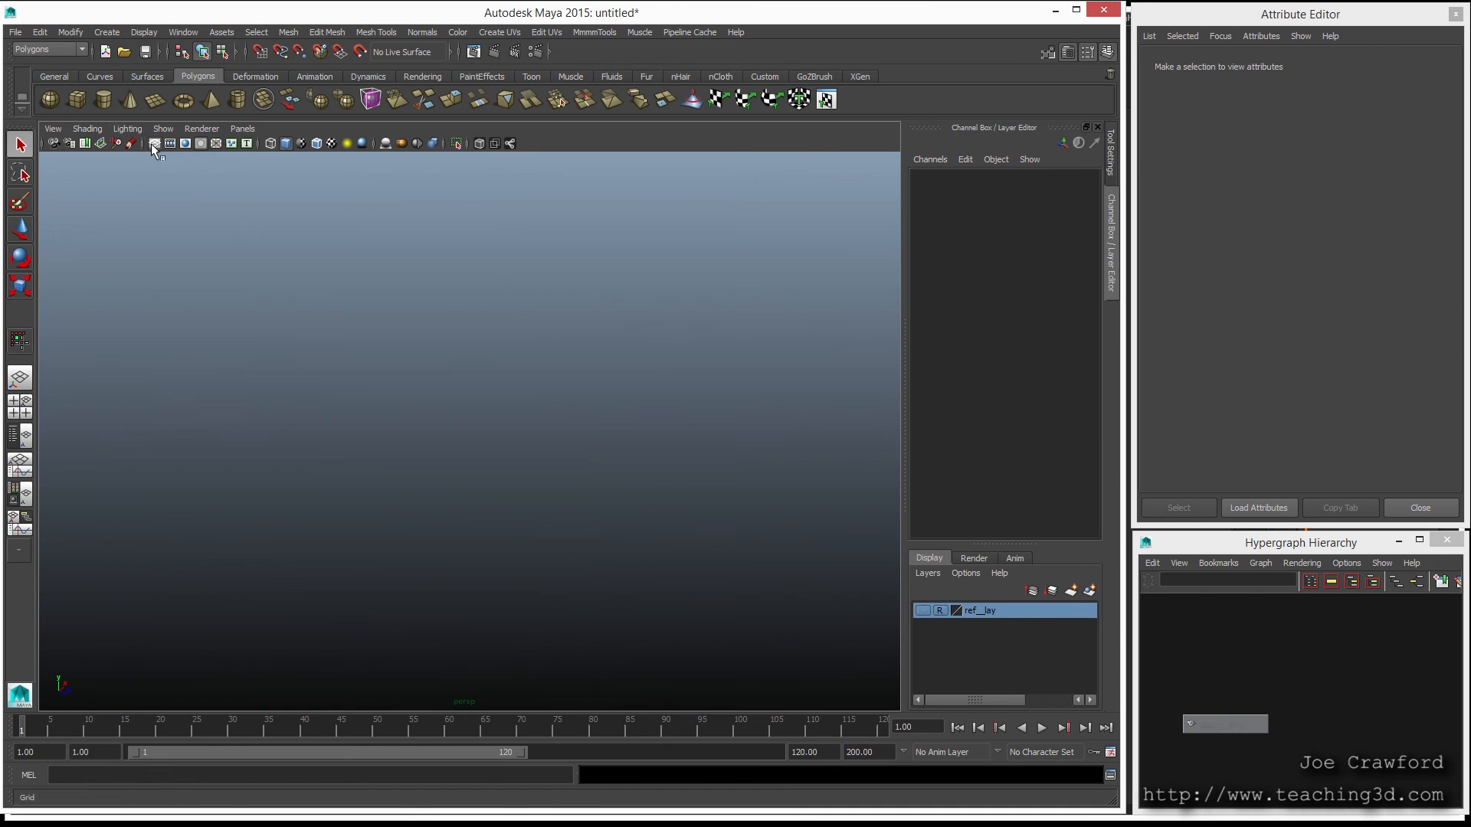
{"action": "left_click", "coordinate": [922, 610]}
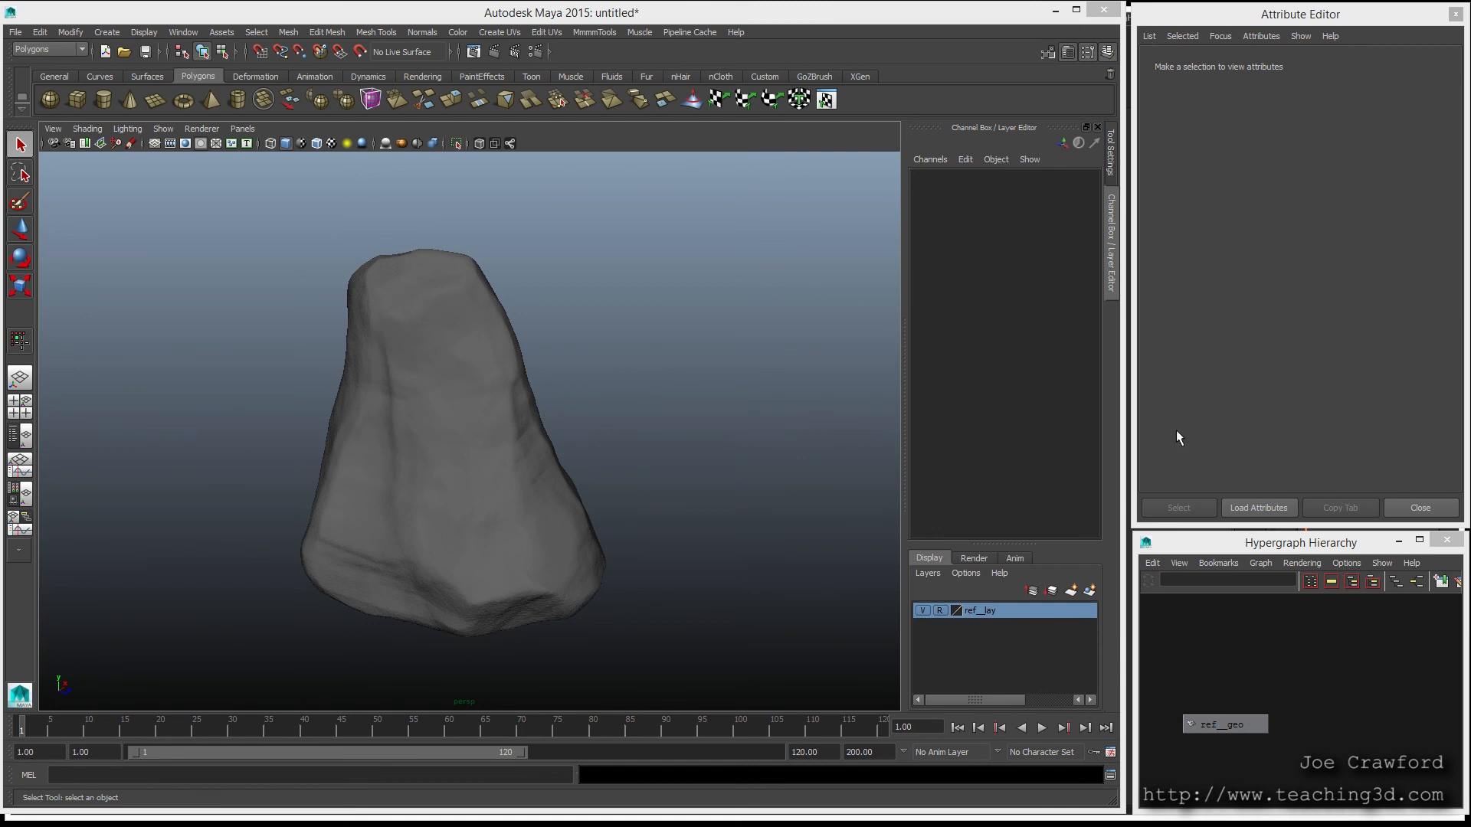
Step: Return ref__lay to the normal display type and make the ref__geo rock a live surface
{"action": "left_click", "coordinate": [939, 610]}
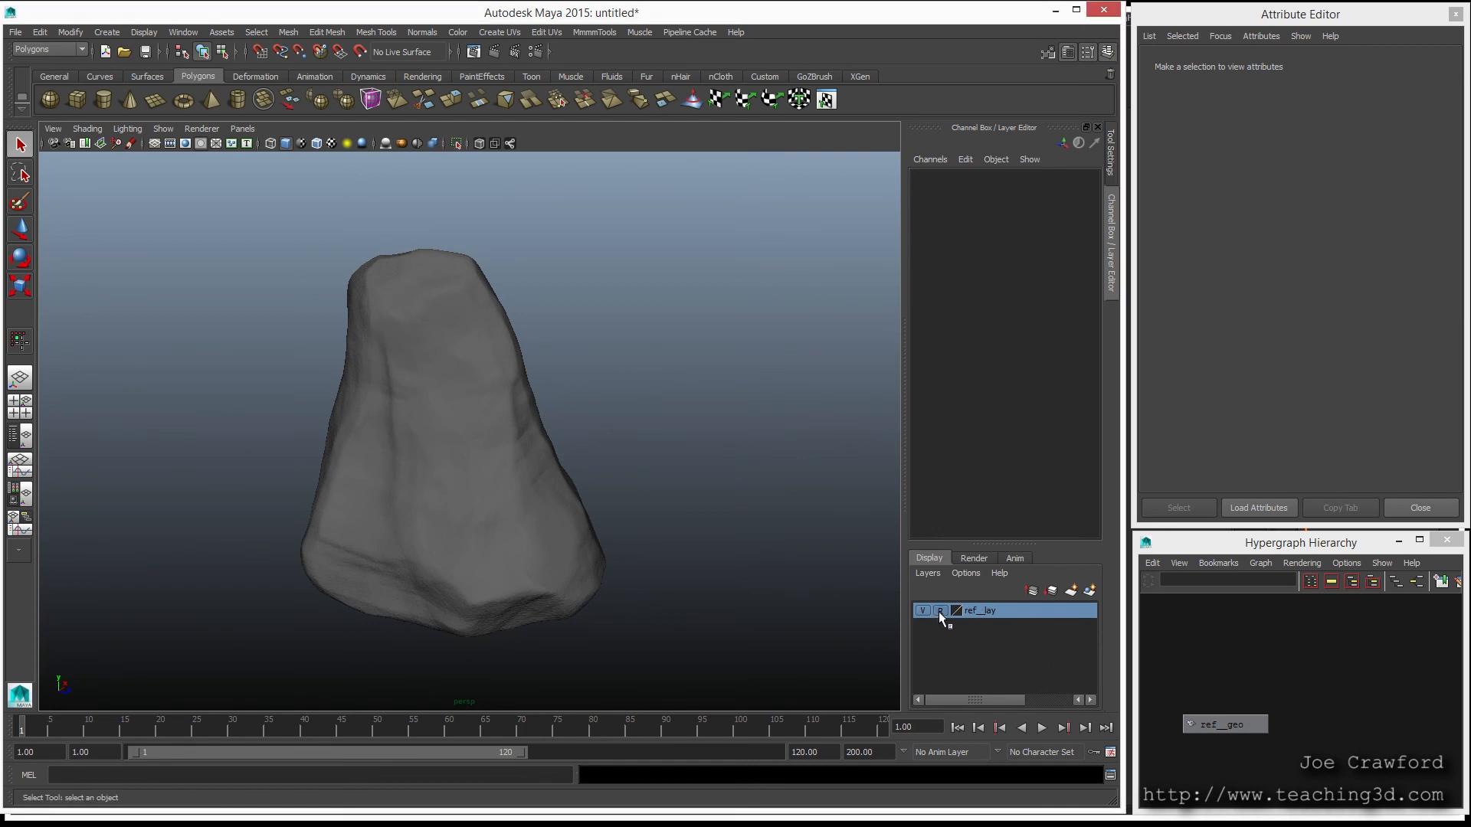
{"action": "left_click", "coordinate": [418, 544]}
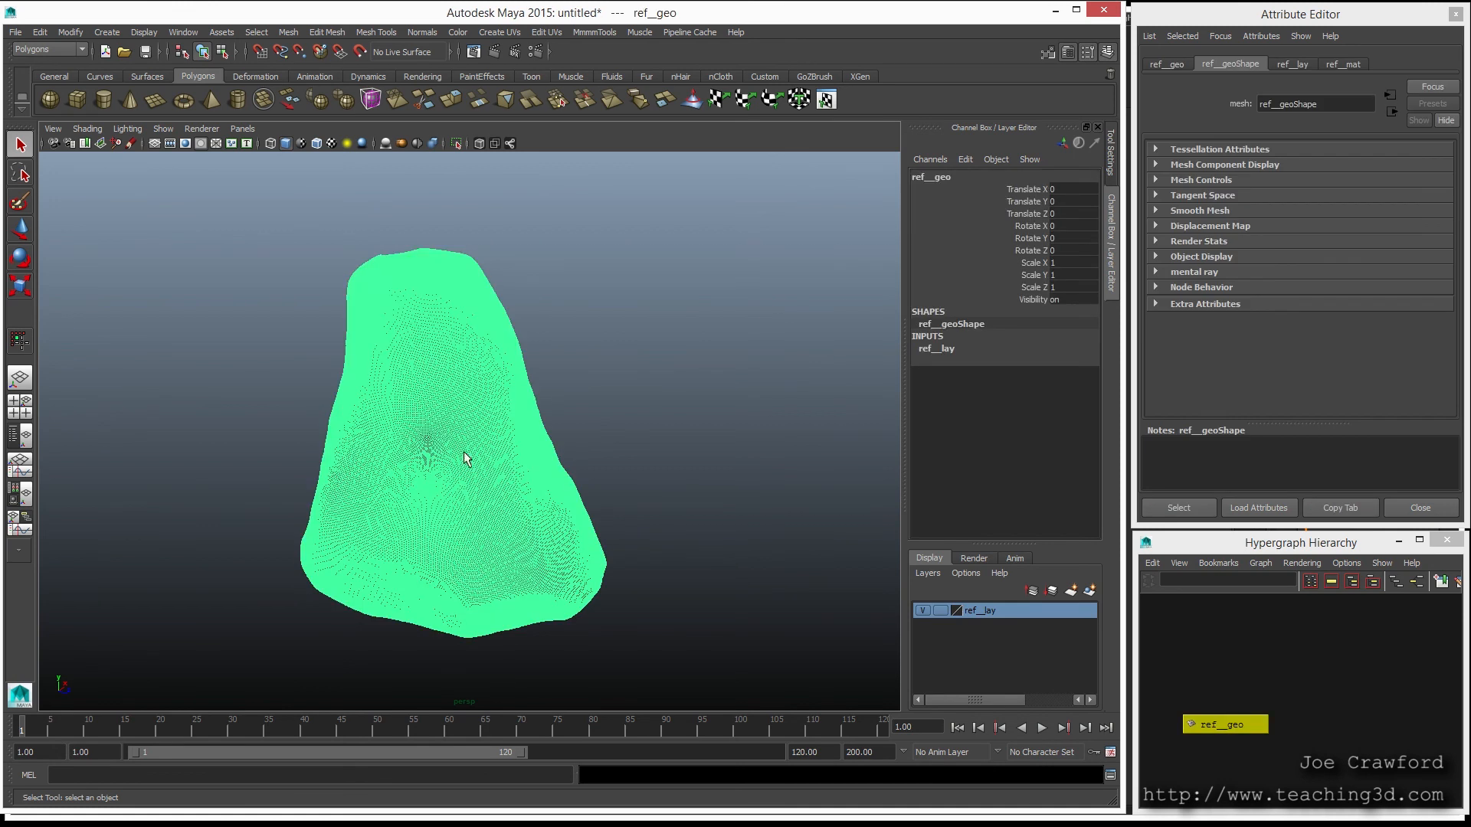
{"action": "left_click", "coordinate": [67, 32]}
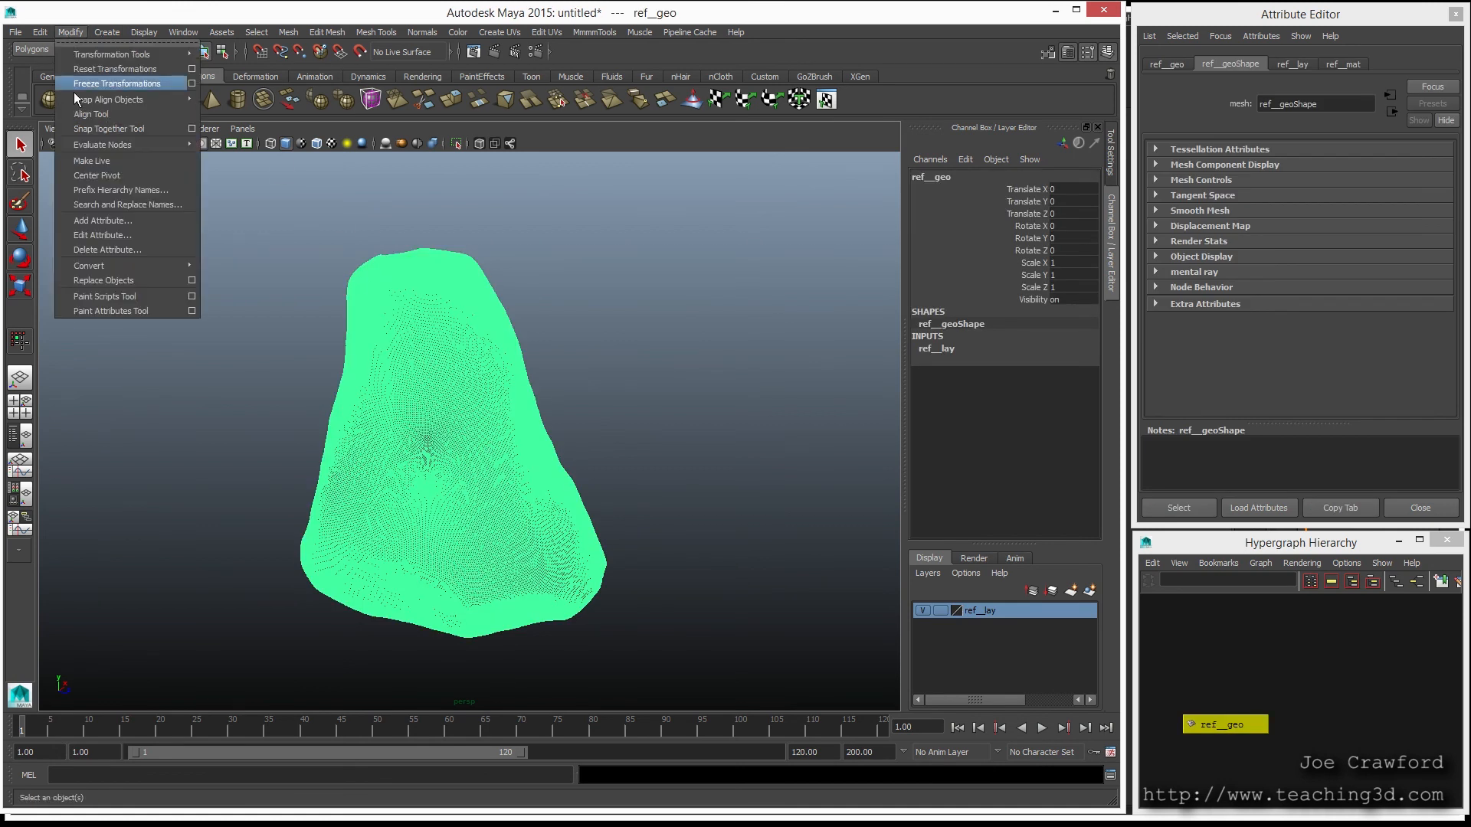
{"action": "left_click", "coordinate": [98, 161]}
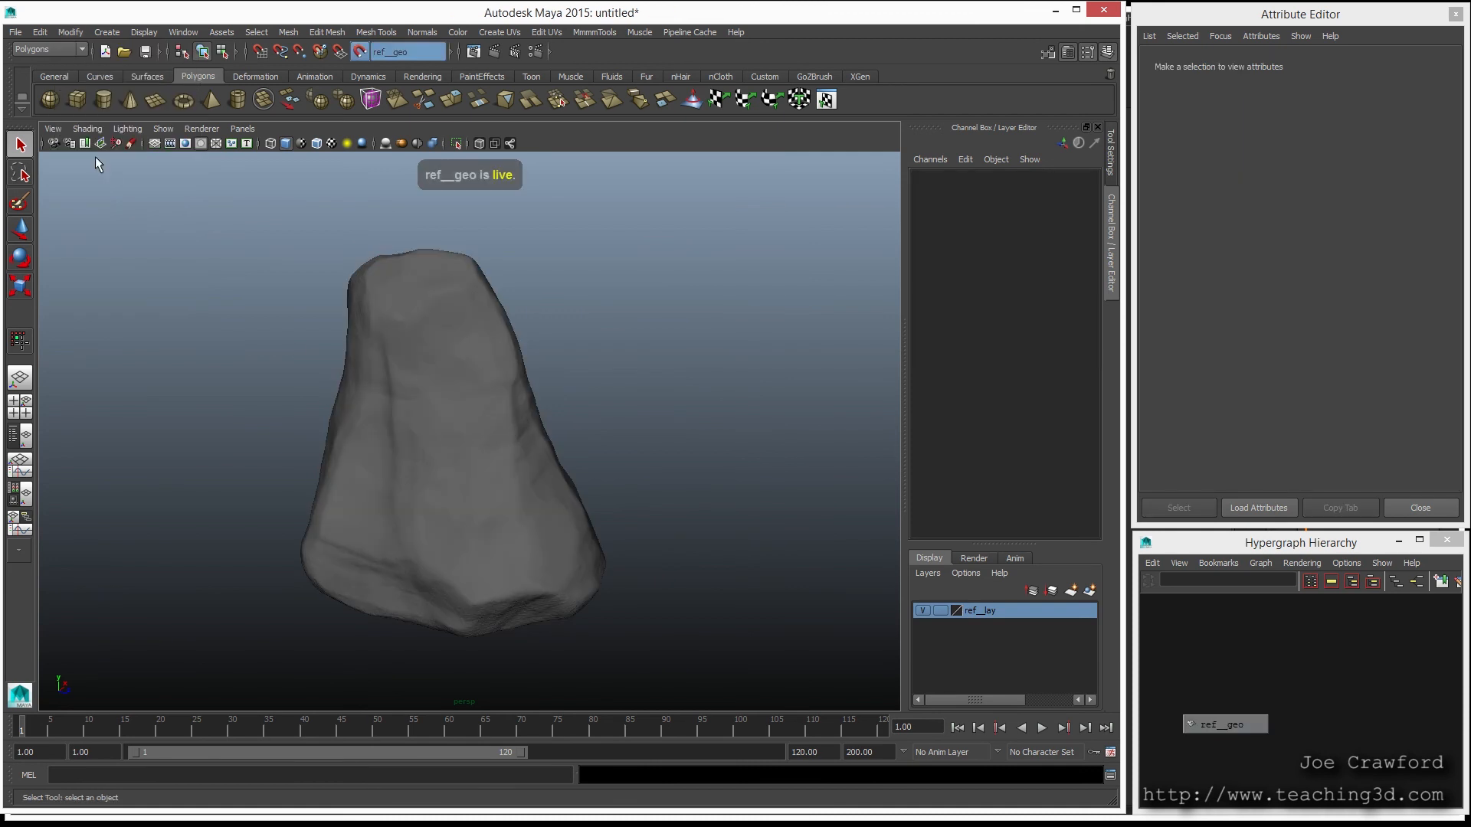
Step: Switch ref__lay back to the Reference display type and test selecting the live rock
{"action": "left_click", "coordinate": [940, 610]}
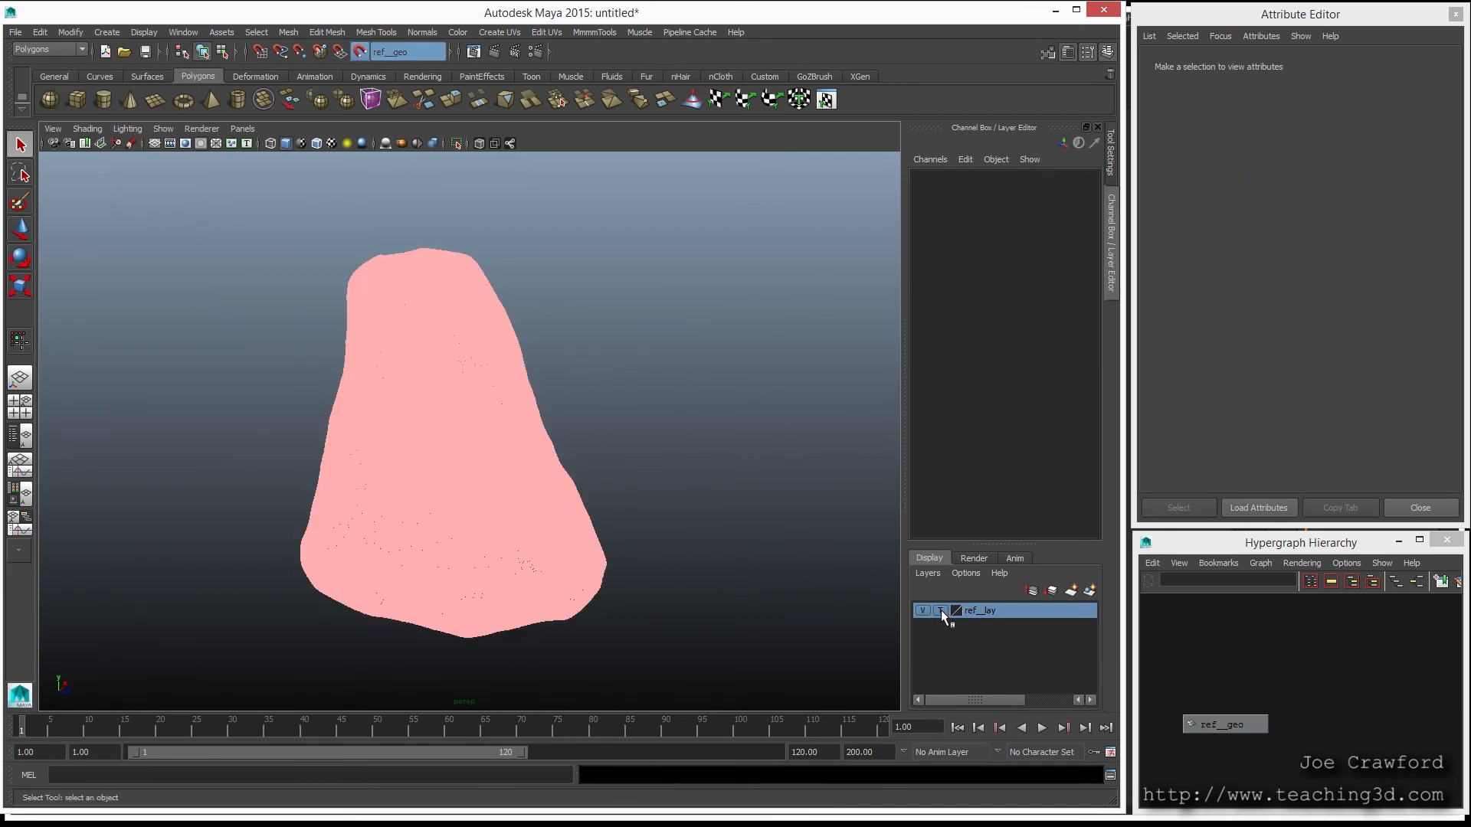
{"action": "left_click", "coordinate": [940, 610]}
{"action": "left_click_drag", "start_coordinate": [646, 451], "coordinate": [529, 499]}
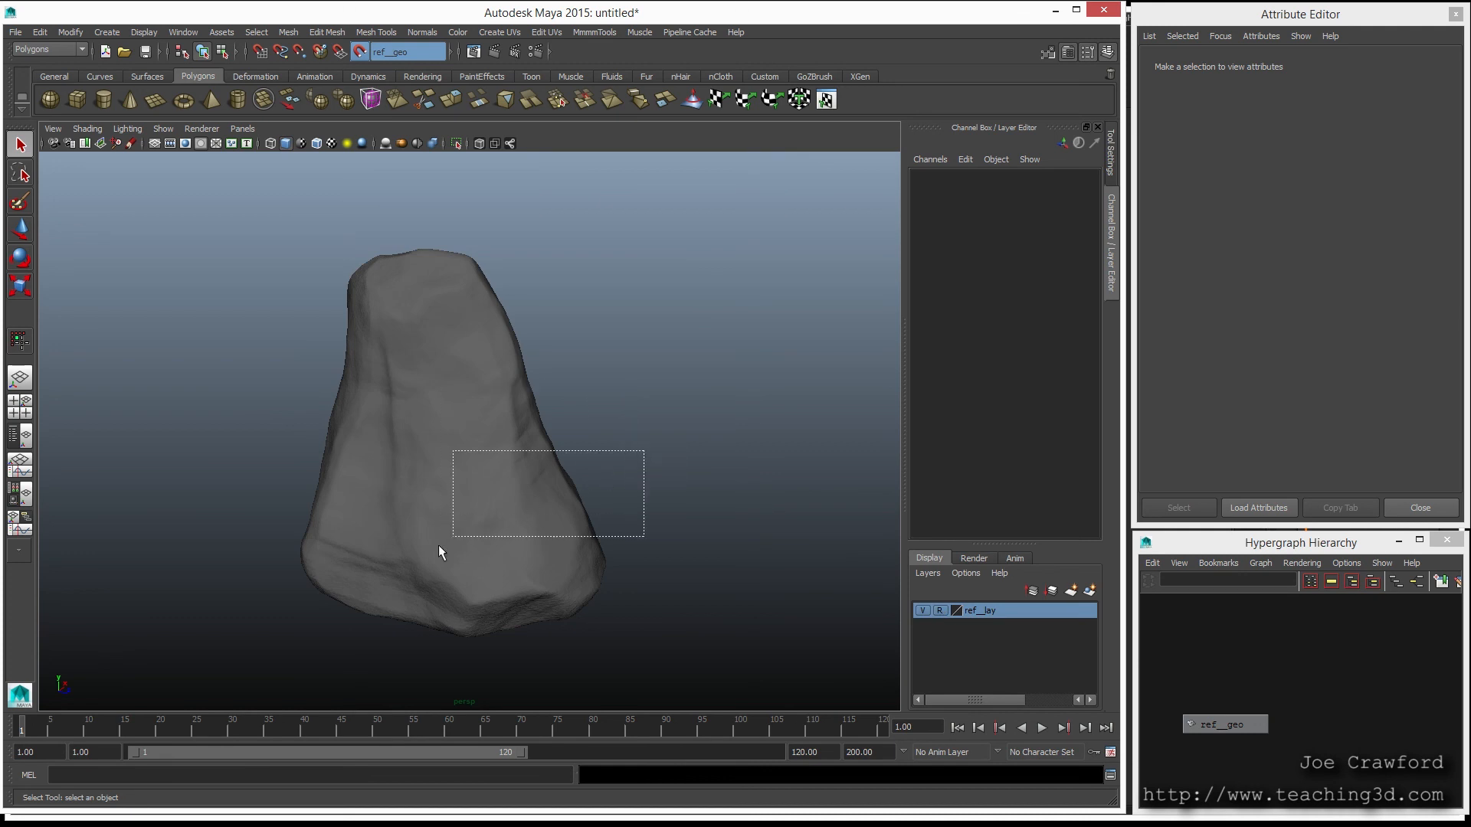
{"action": "left_click_drag", "start_coordinate": [619, 628], "coordinate": [525, 499]}
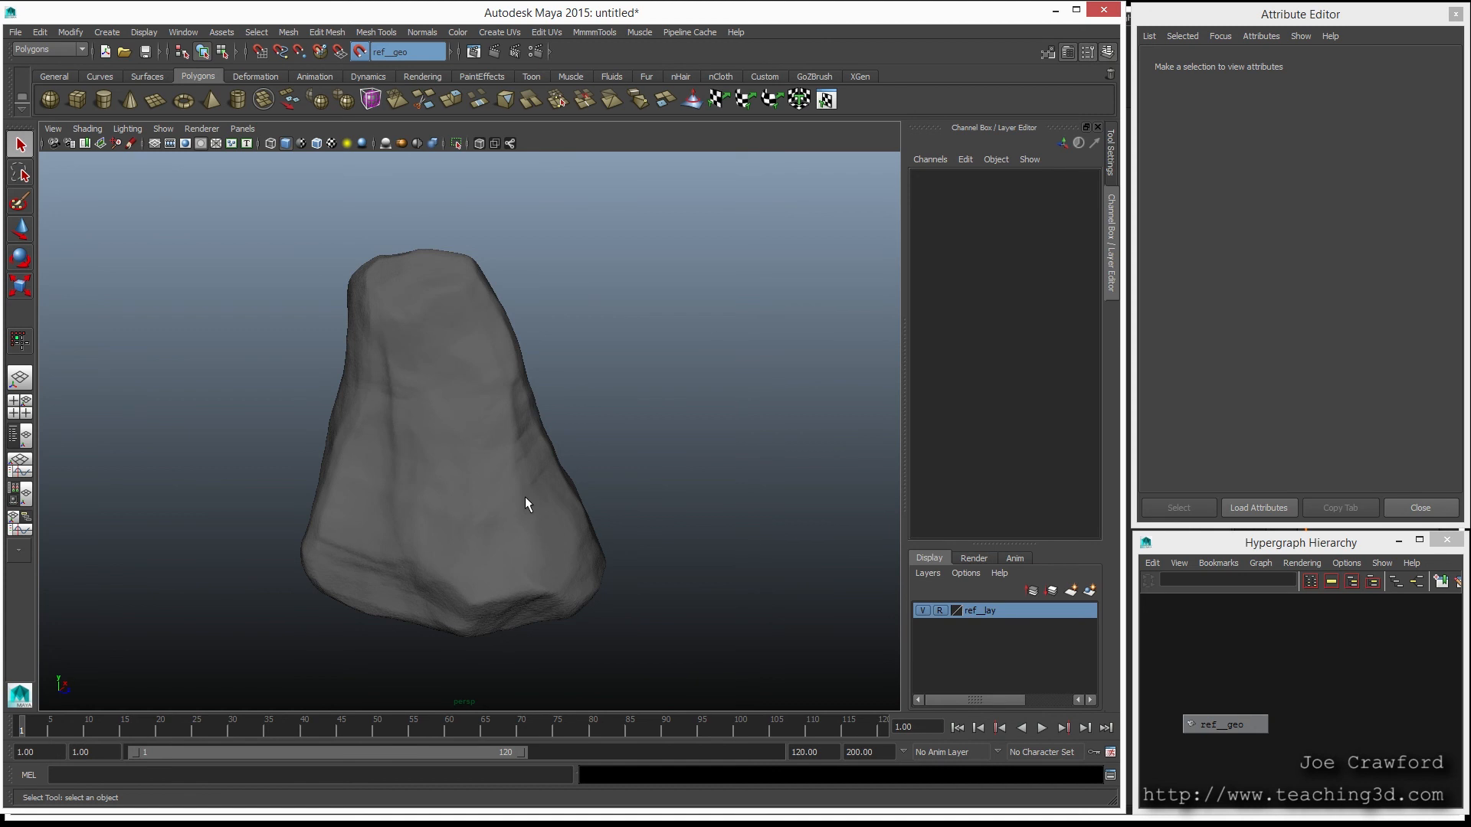
Step: Import Rock_starter.OBJ into the scene, merging it into the root namespace
{"action": "left_click", "coordinate": [13, 34]}
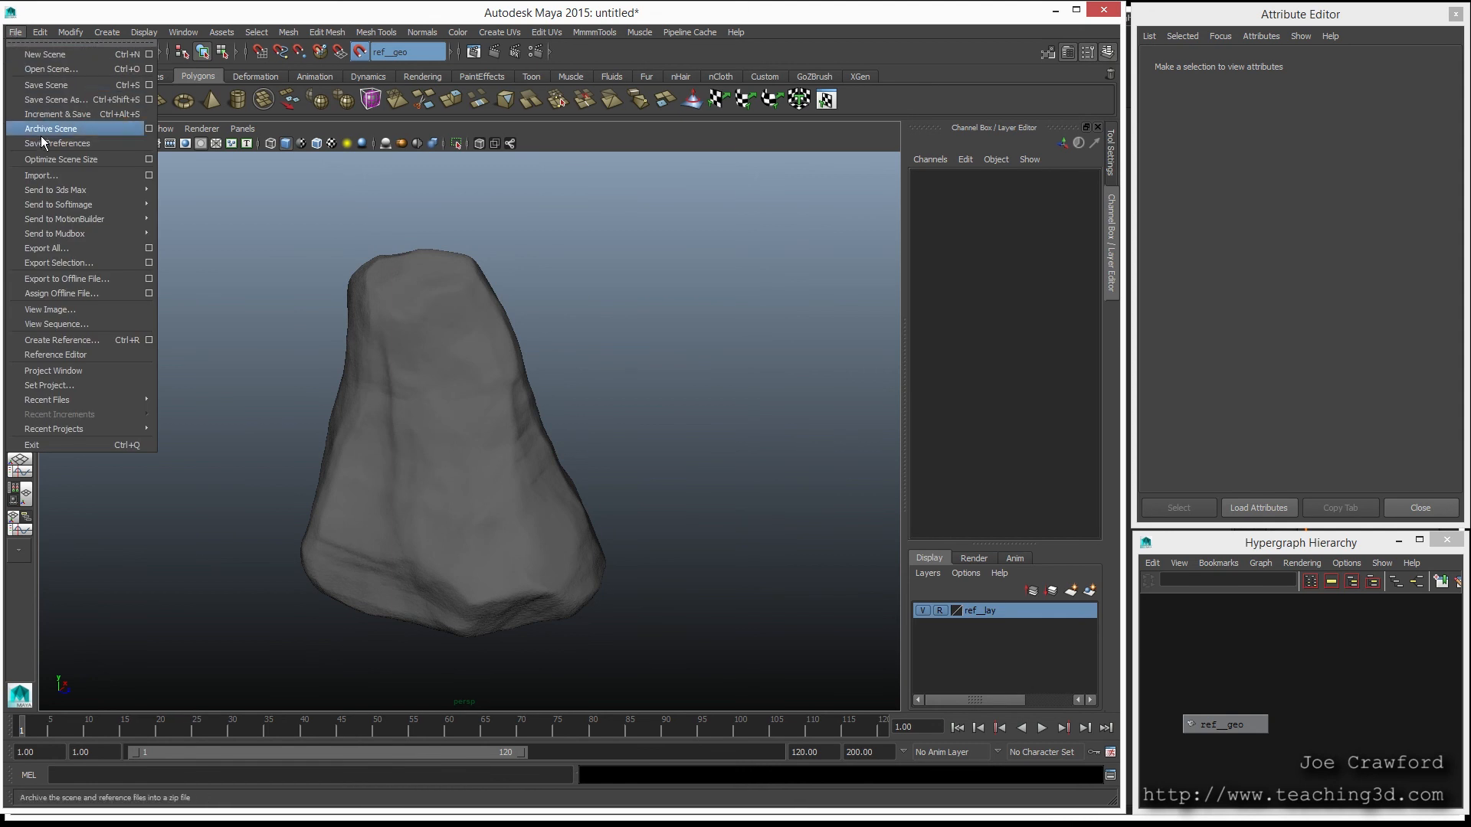
{"action": "left_click", "coordinate": [42, 176]}
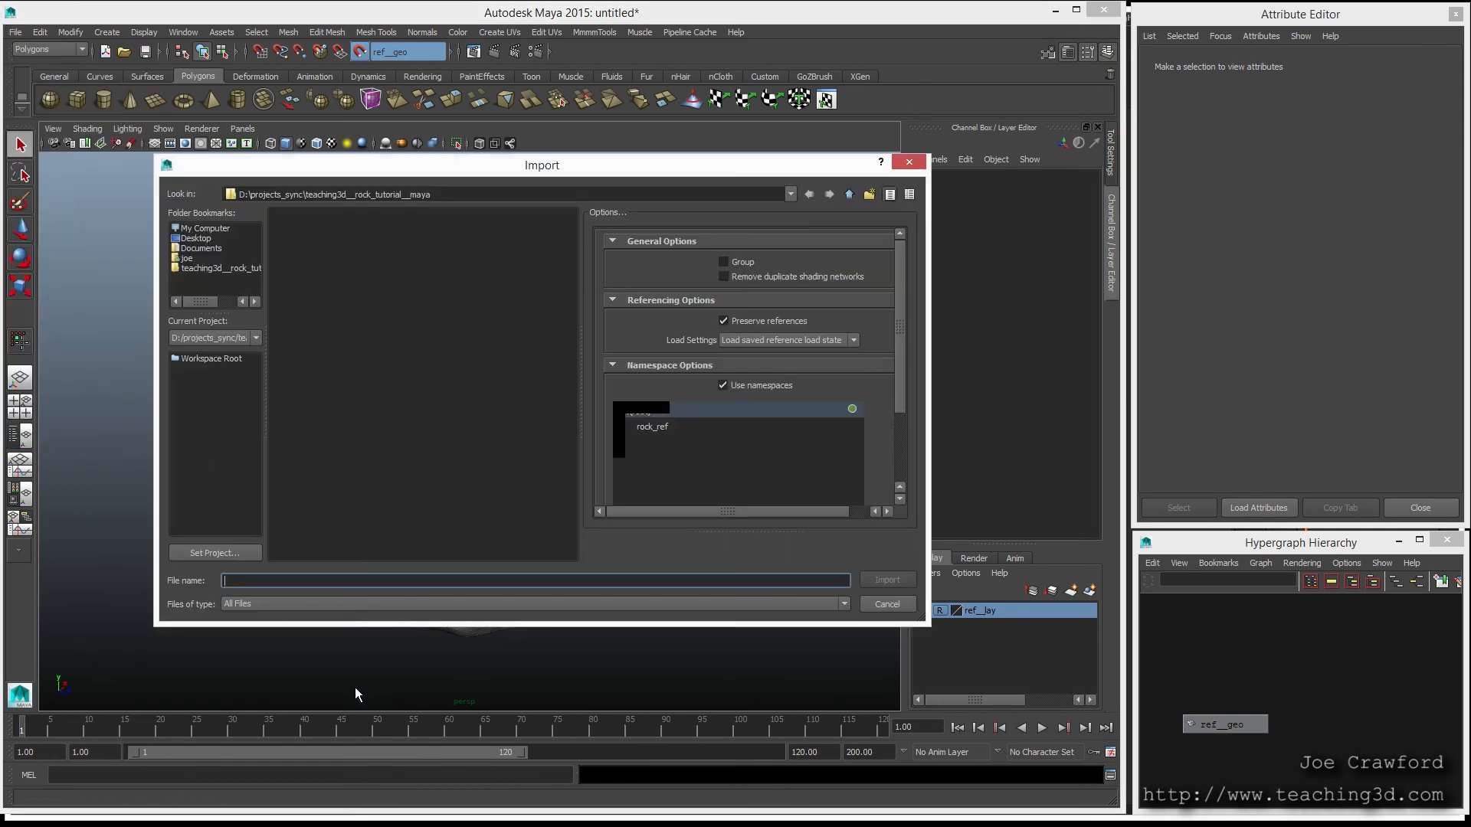
{"action": "left_click", "coordinate": [300, 399]}
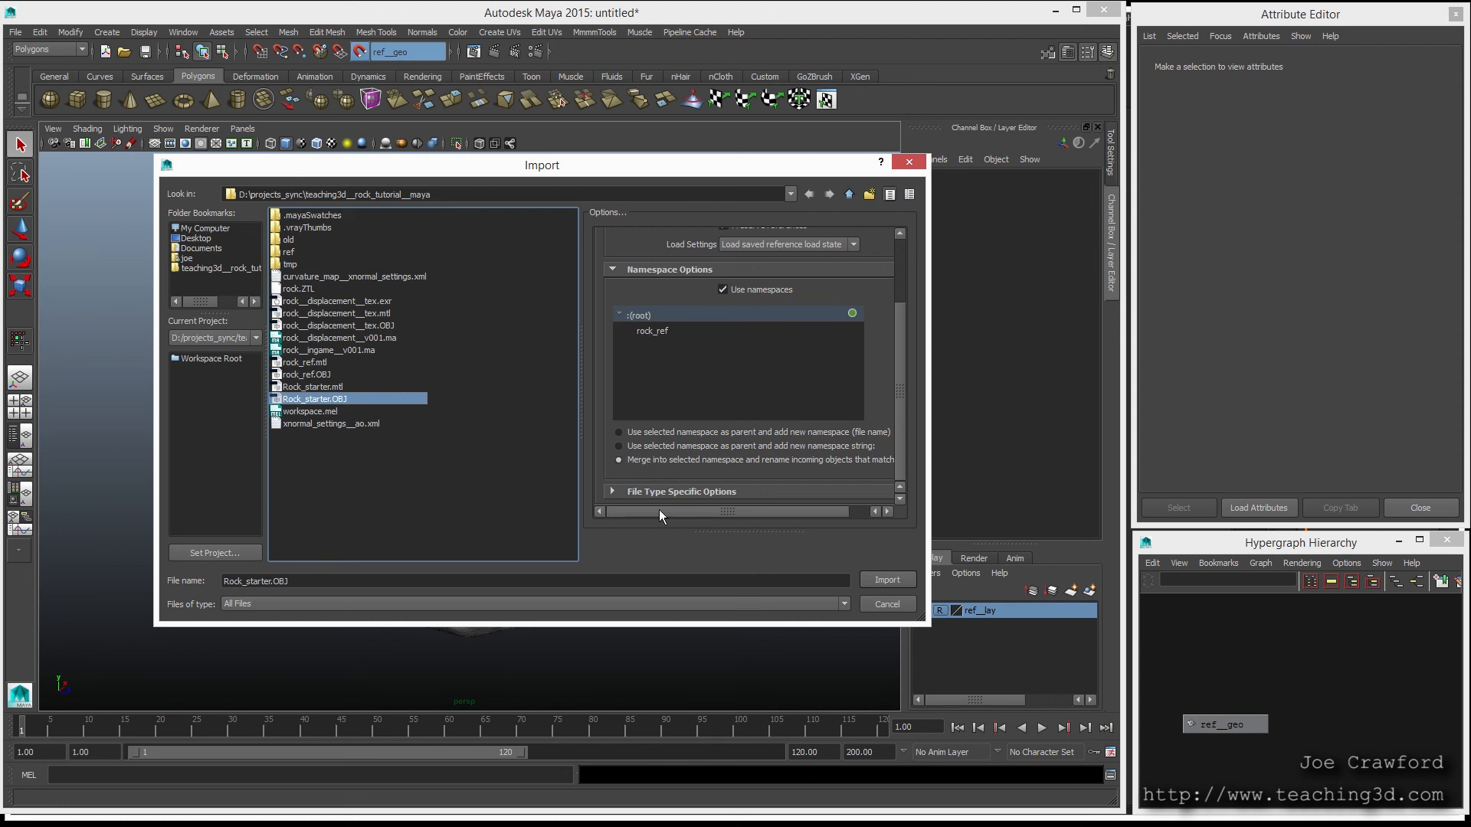
{"action": "left_click", "coordinate": [882, 581]}
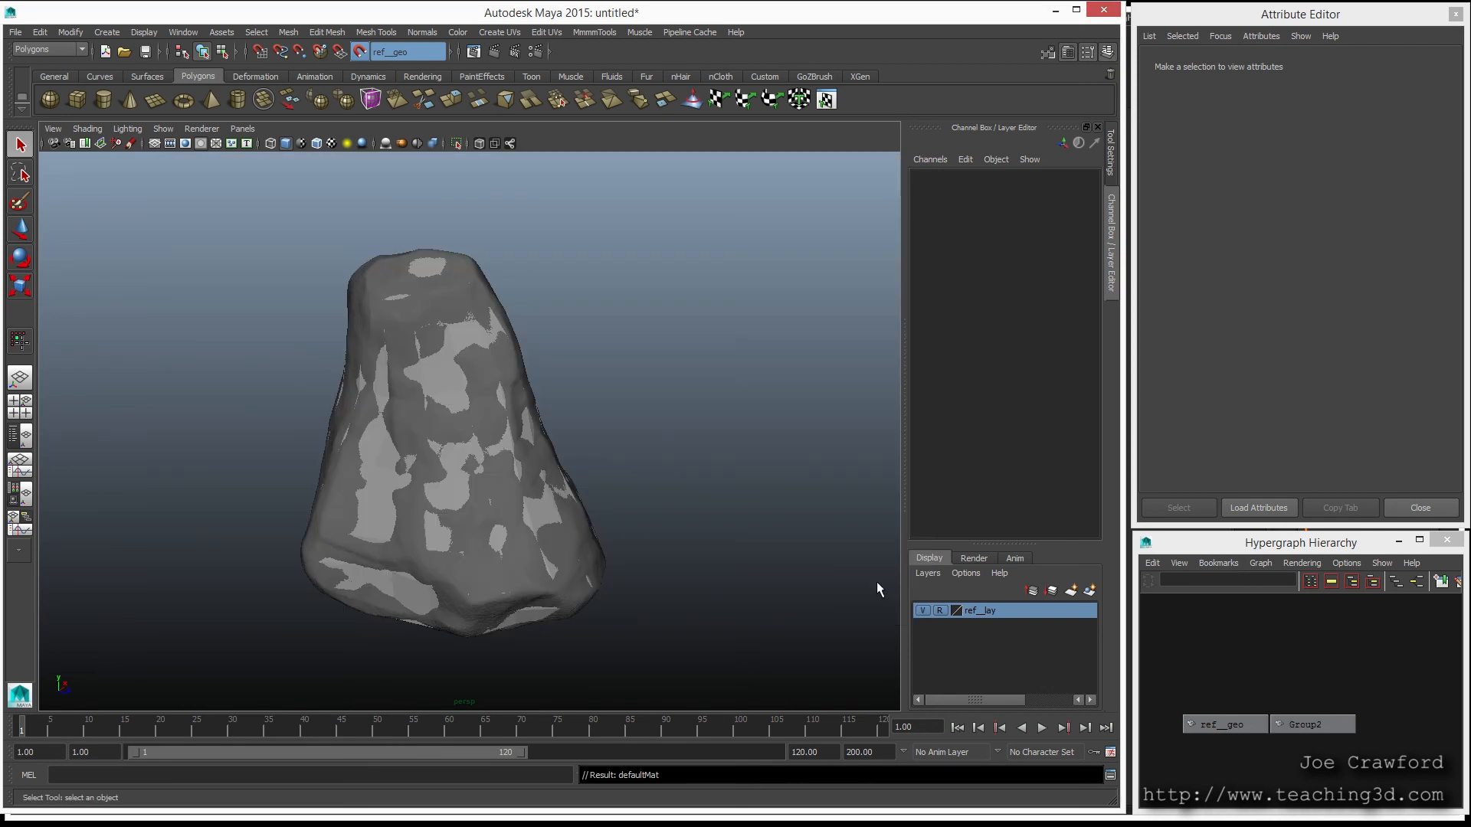
Step: Hide the ref__lay layer and rename the imported low-resolution rock mesh as ingame
{"action": "left_click", "coordinate": [438, 379]}
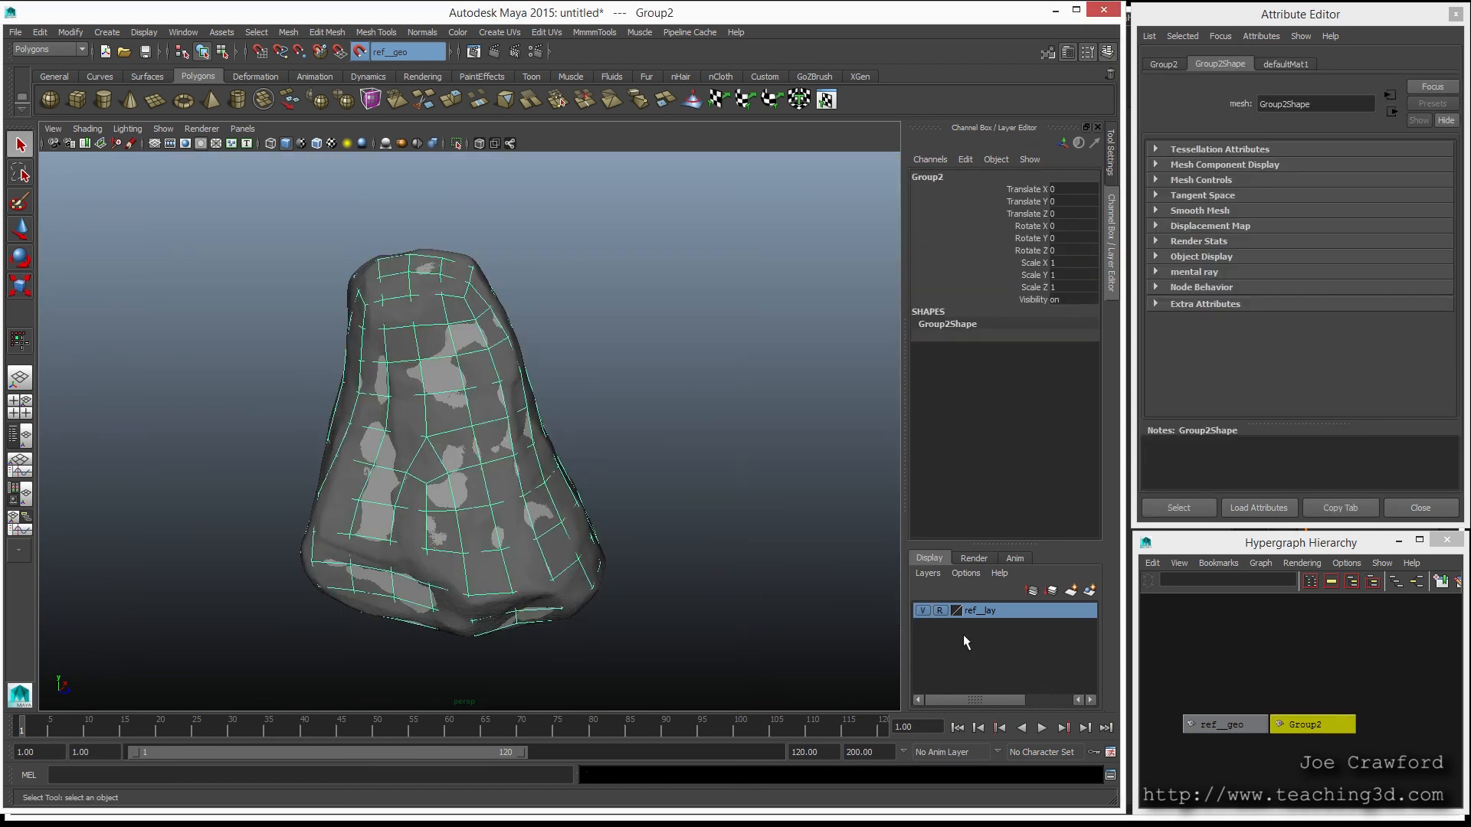
{"action": "left_click", "coordinate": [923, 610]}
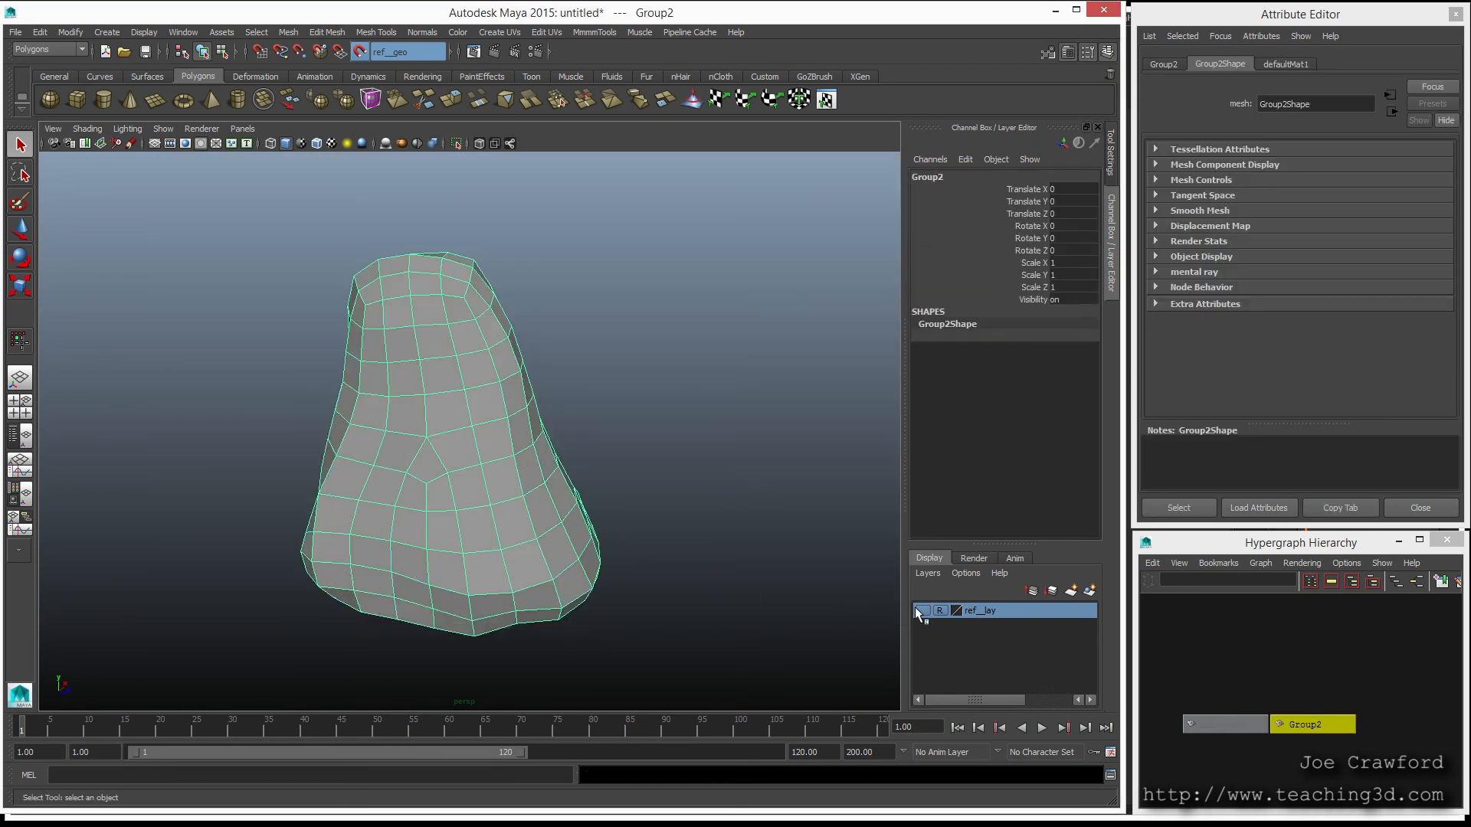
{"action": "double_click", "coordinate": [924, 177]}
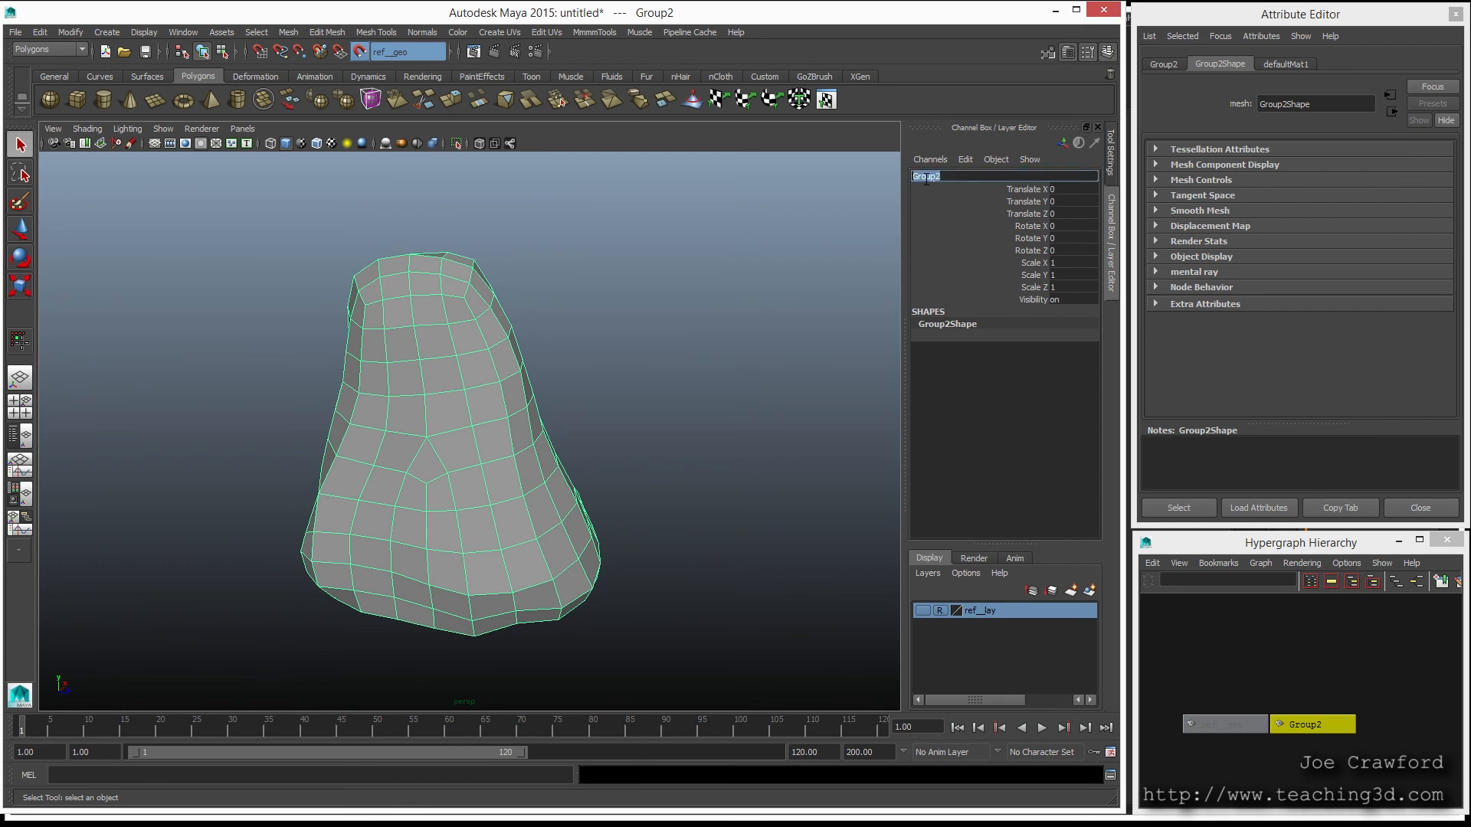
{"action": "type", "text": "ingeme"}
{"action": "key", "text": "Return"}
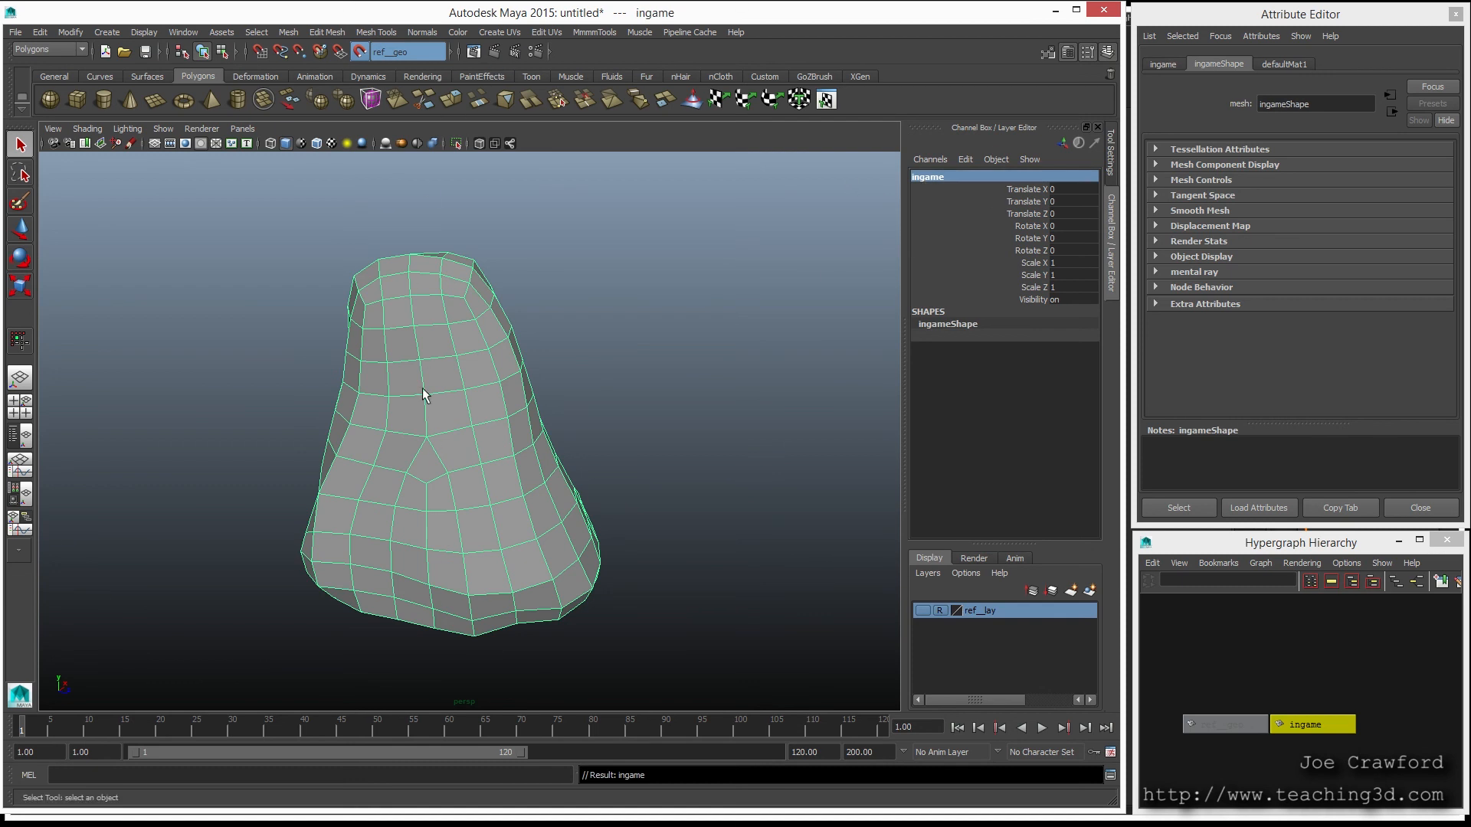
Step: Soften all edges of the ingame mesh with Soften Edge and inspect its shading with the mesh deselected
{"action": "left_click", "coordinate": [415, 32]}
{"action": "left_click", "coordinate": [423, 98]}
{"action": "left_click", "coordinate": [418, 32]}
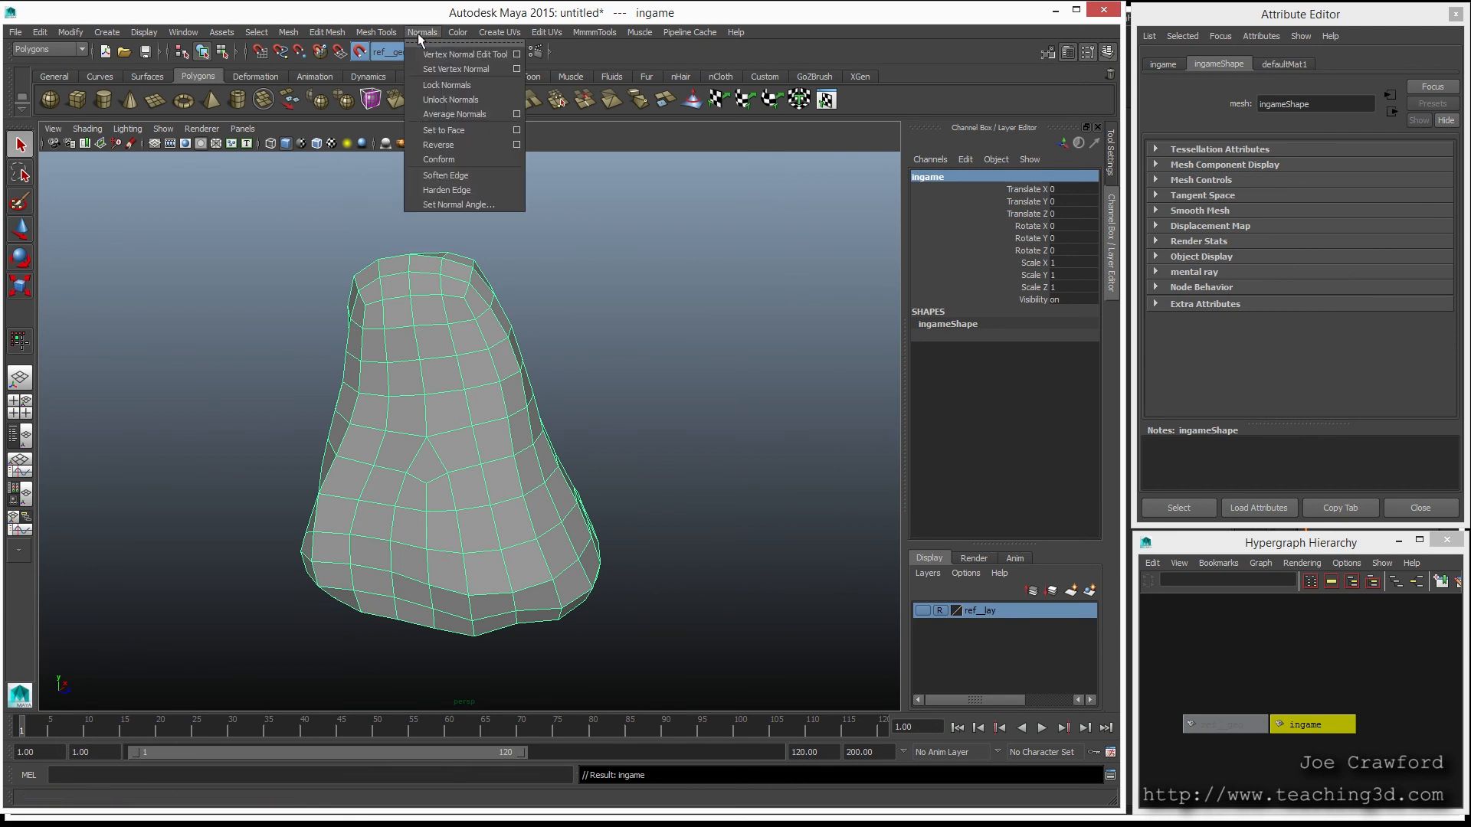
{"action": "left_click", "coordinate": [433, 175]}
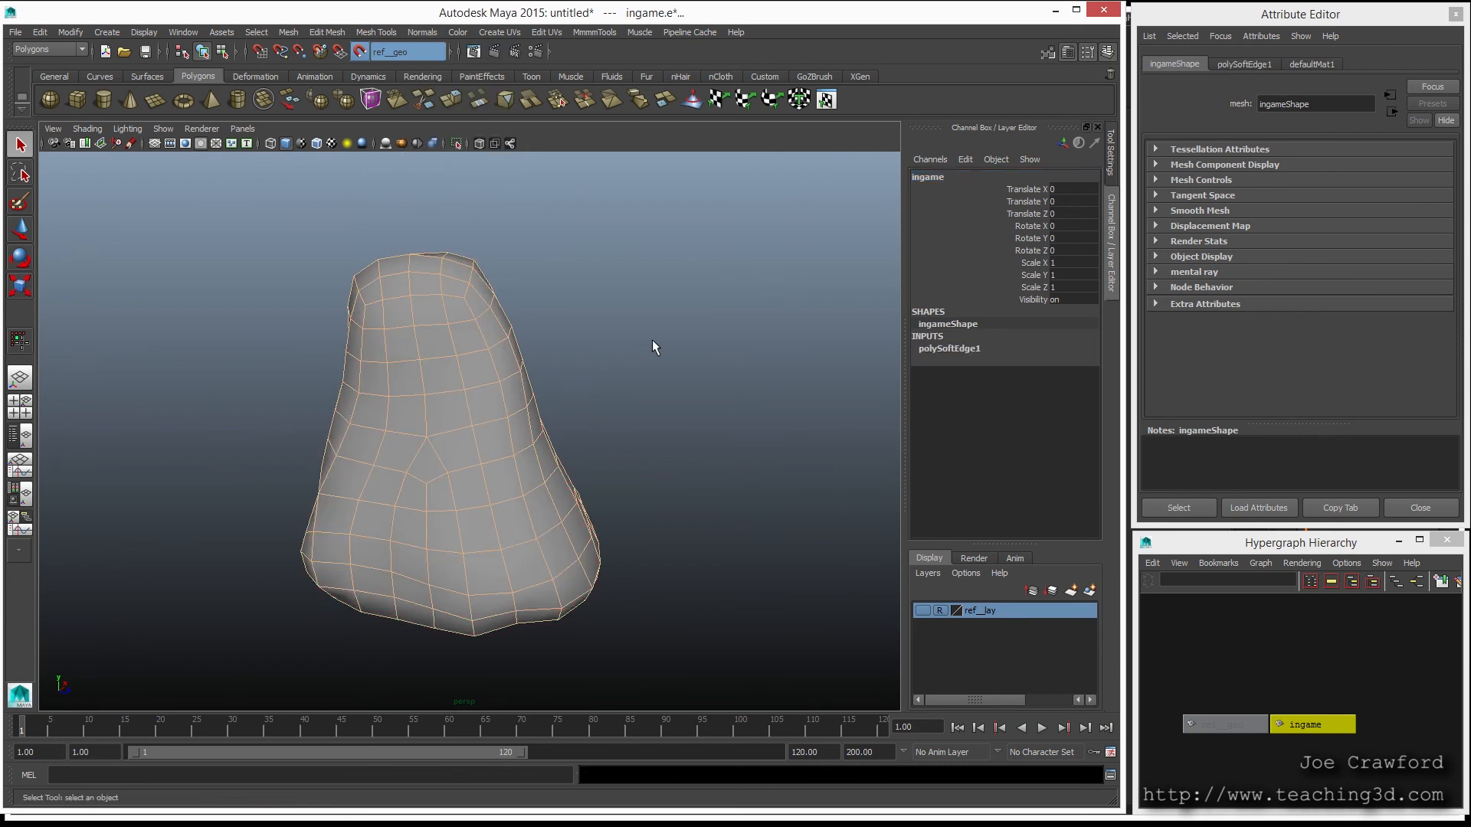
{"action": "left_click", "coordinate": [650, 341]}
{"action": "left_click_drag", "start_coordinate": [670, 289], "coordinate": [619, 282], "text": "alt"}
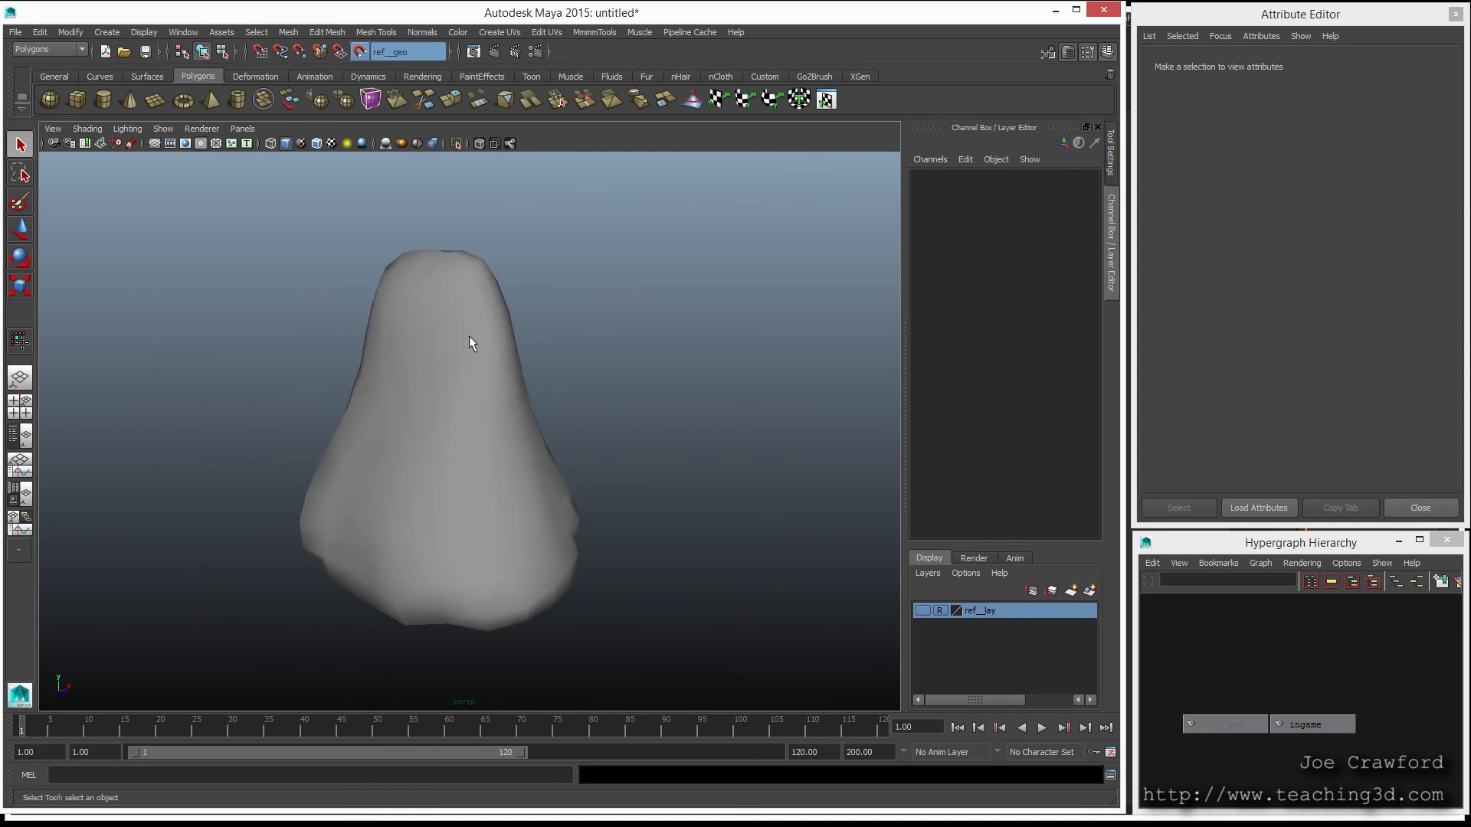
Step: Delete the construction history of the ingame mesh
{"action": "left_click", "coordinate": [470, 338]}
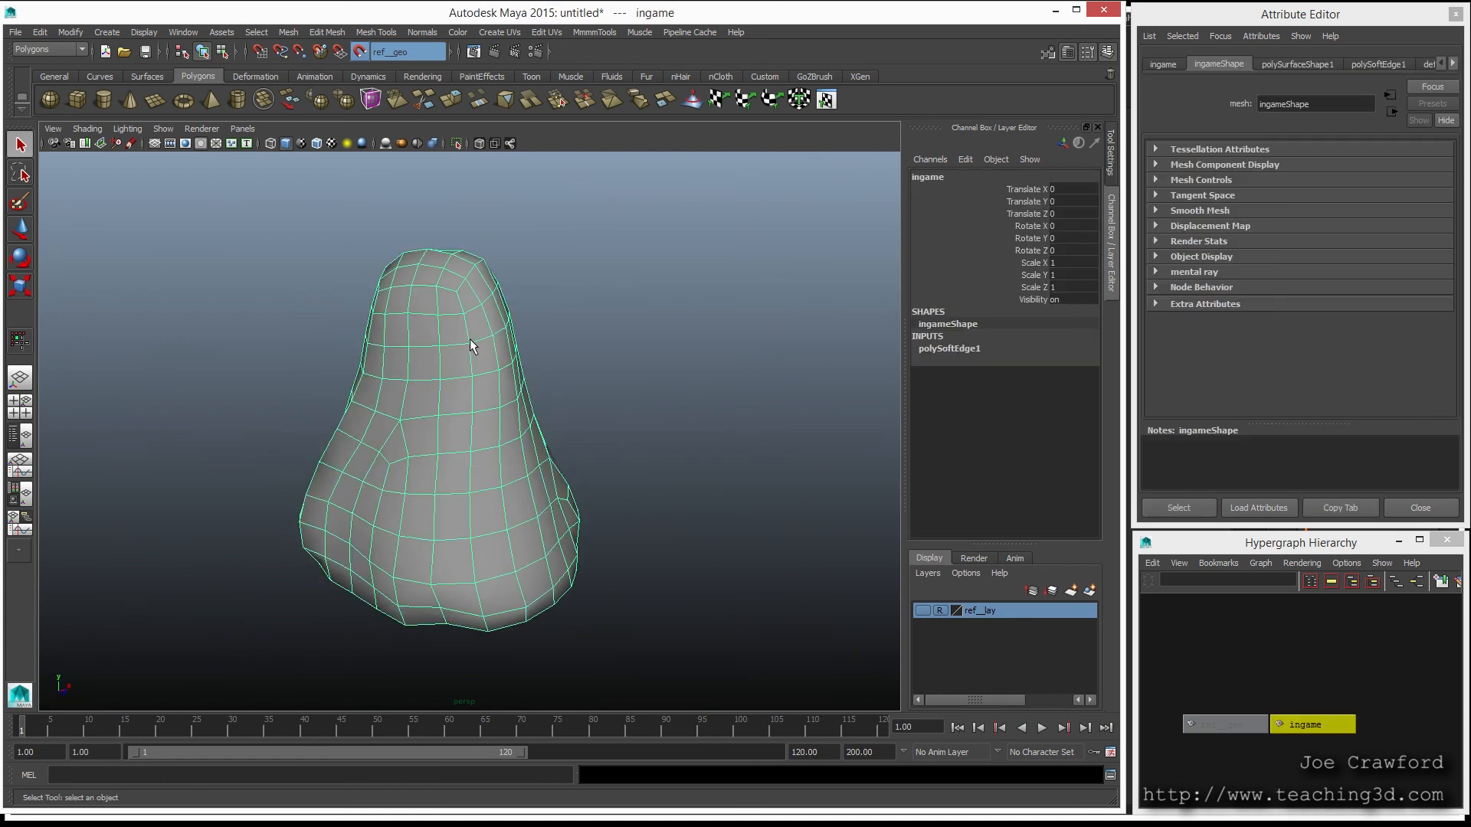
{"action": "key", "text": "alt+shift+d"}
{"action": "left_click_drag", "start_coordinate": [426, 478], "coordinate": [414, 477], "text": "alt"}
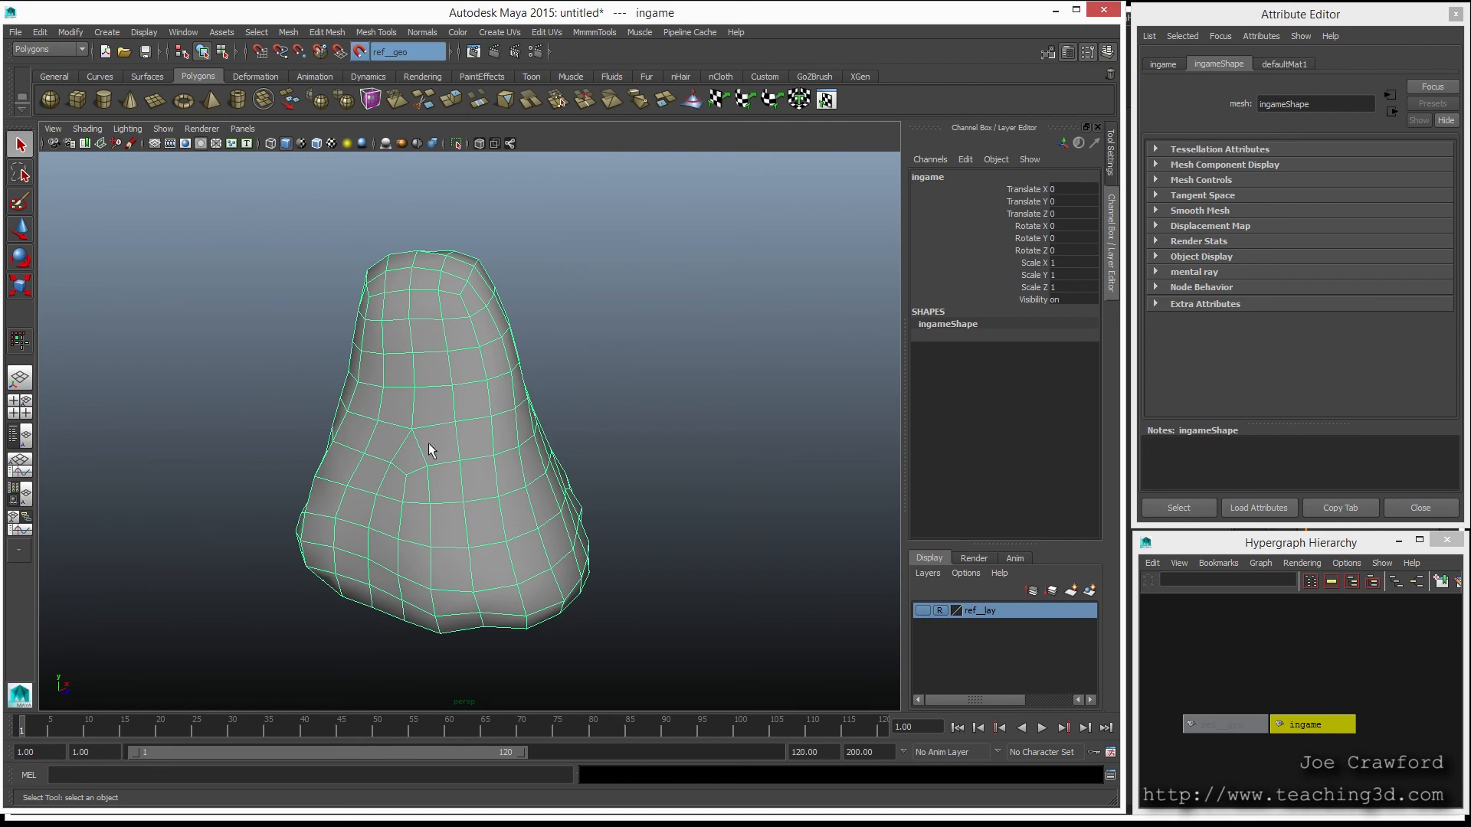
{"action": "middle_click_drag", "start_coordinate": [426, 494], "coordinate": [458, 465], "text": "alt"}
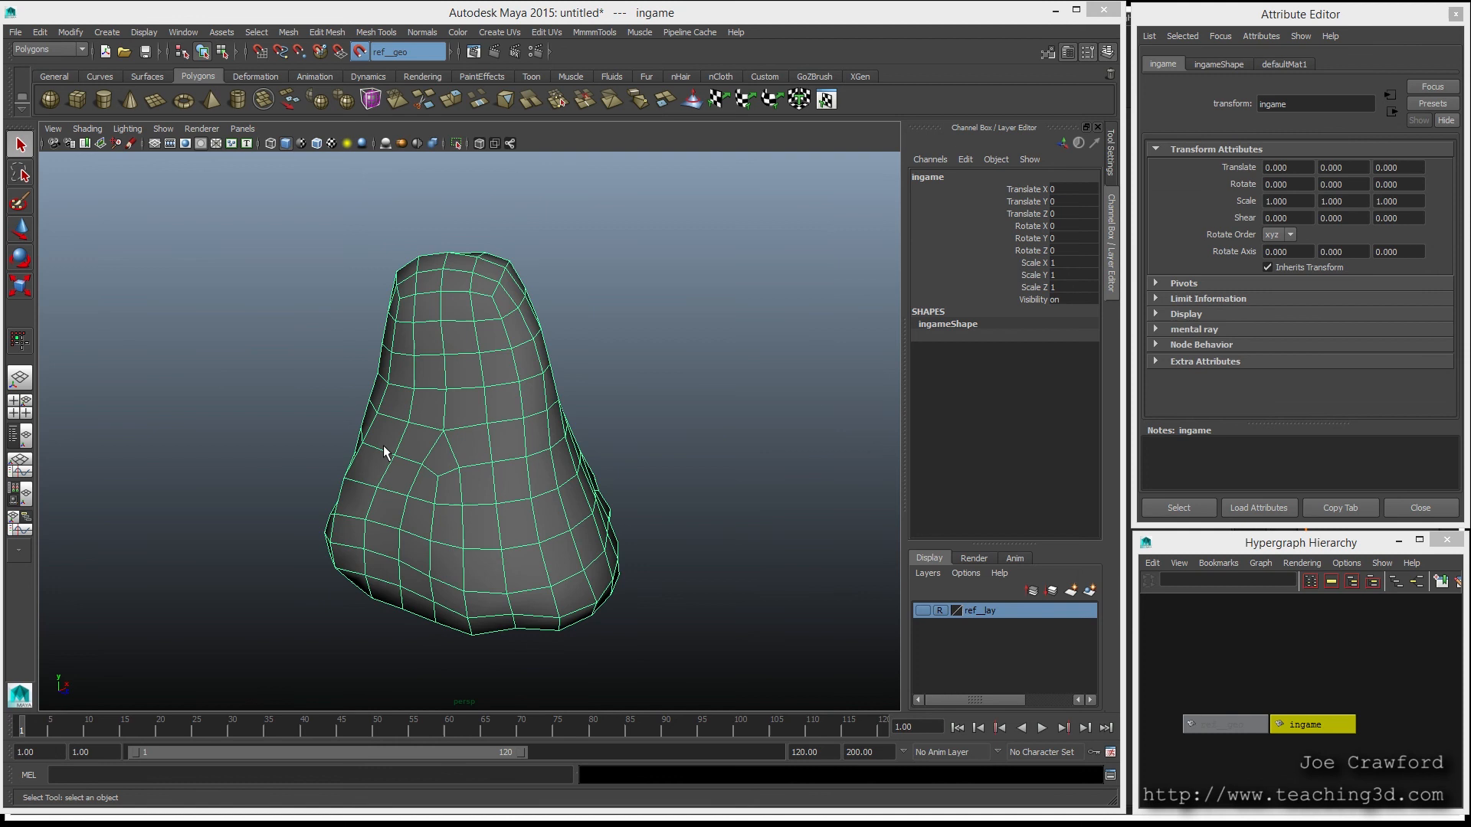
Step: Assign a new Lambert material to the ingame mesh
{"action": "right_click", "coordinate": [383, 449]}
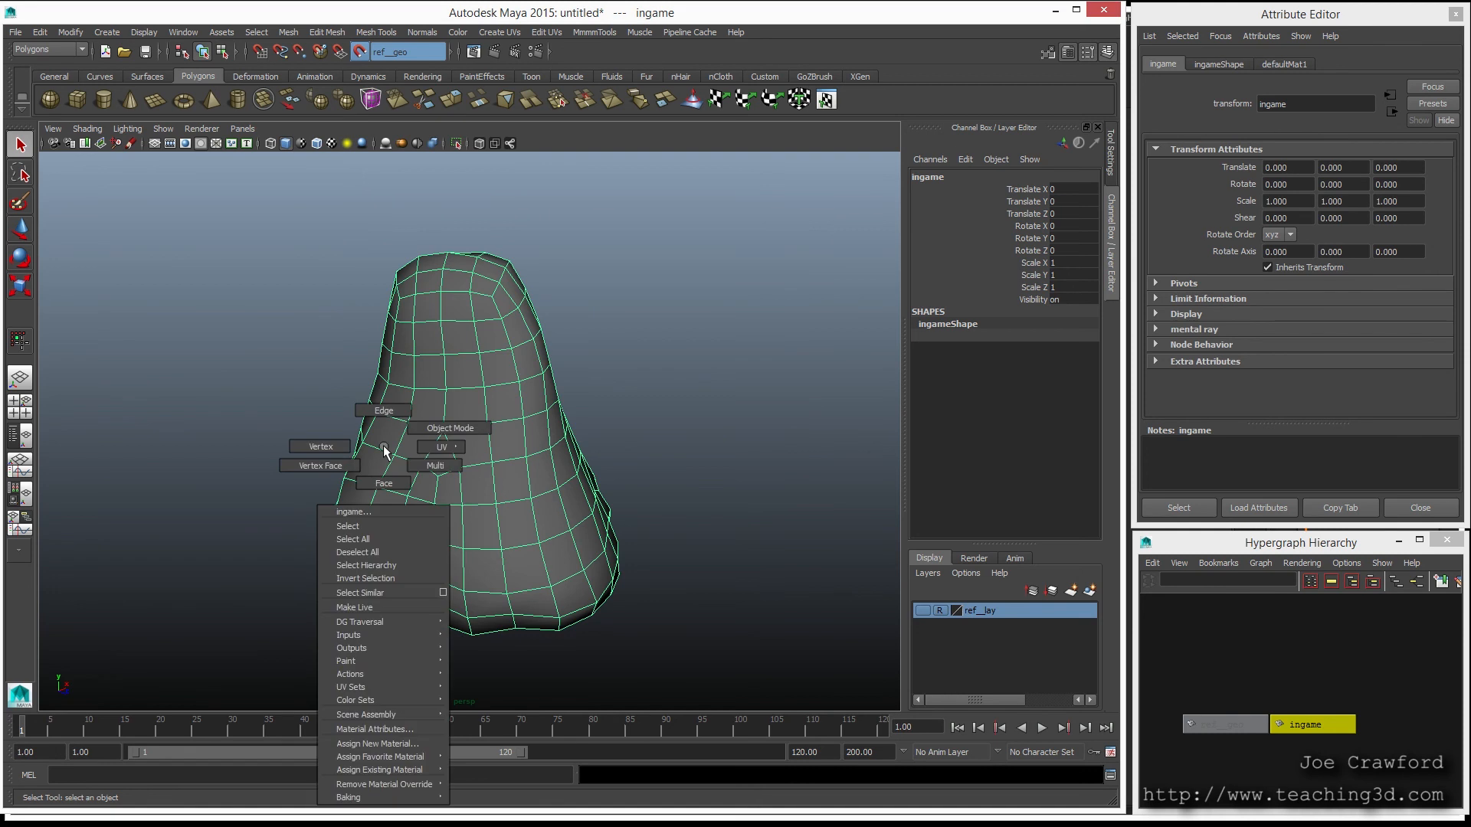
{"action": "left_click", "coordinate": [403, 742]}
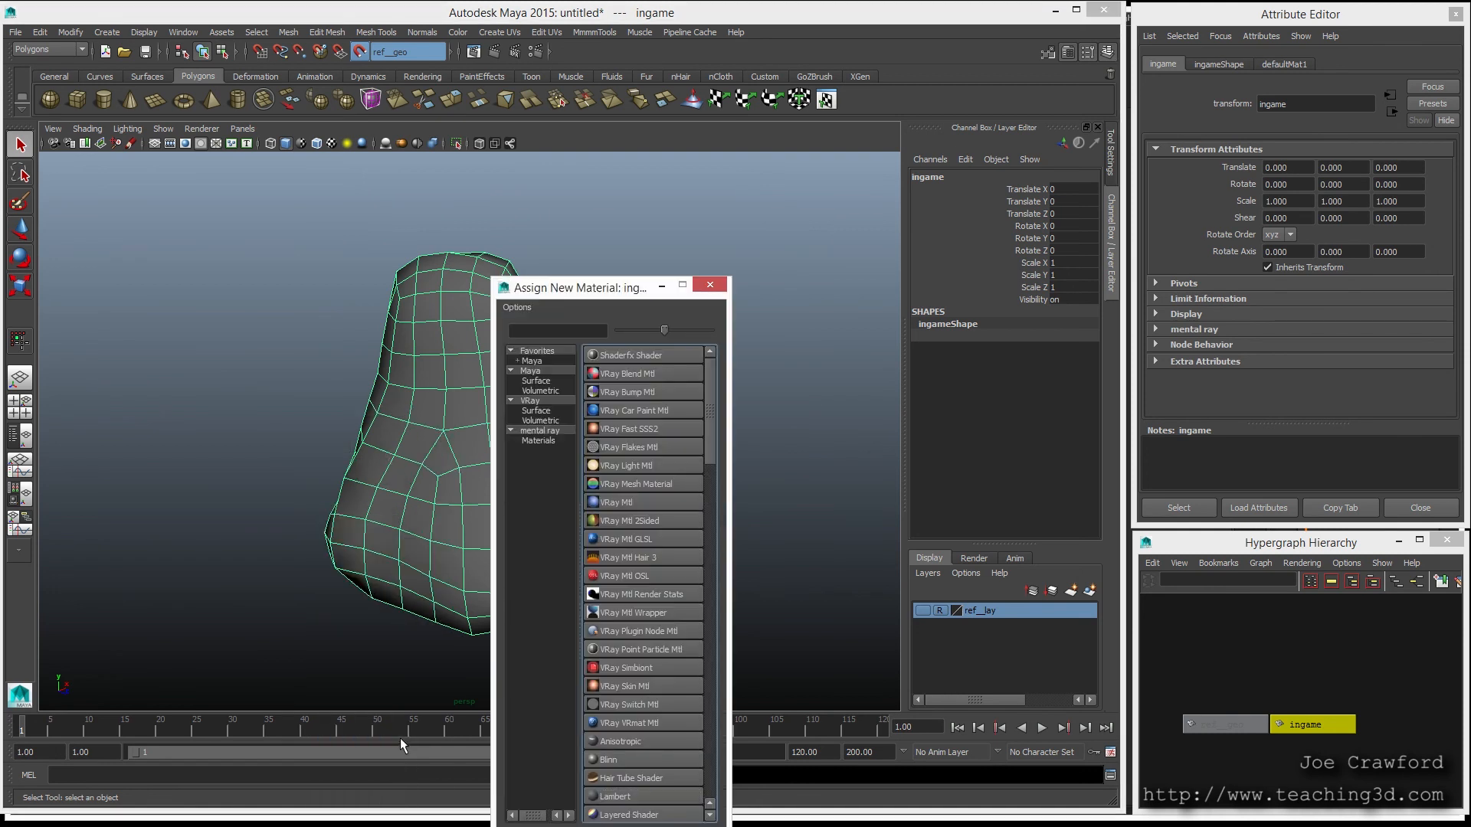
{"action": "left_click", "coordinate": [624, 795]}
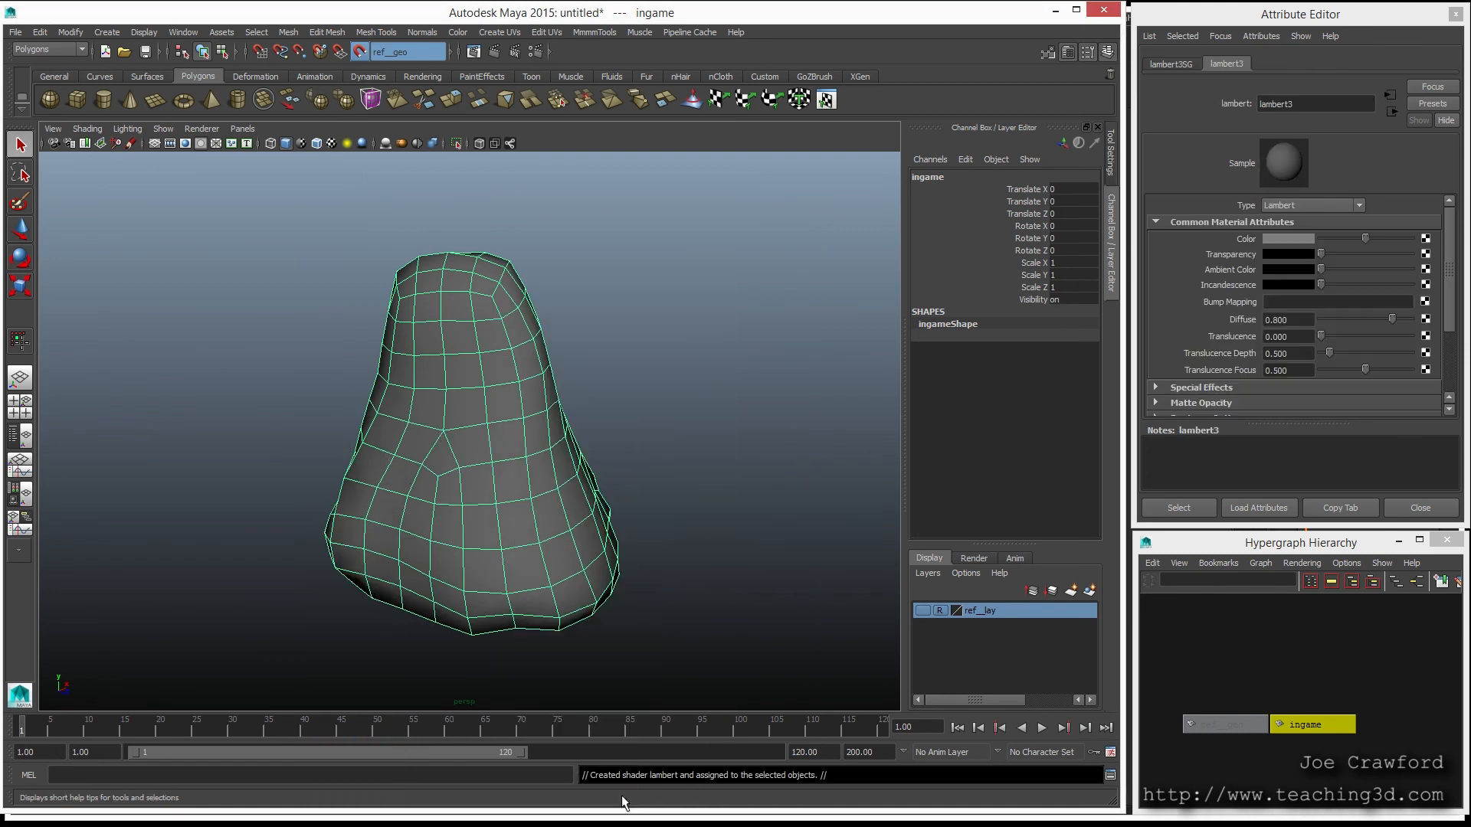
Step: Tint the ingame mesh's Lambert colour blue-grey, with hue about 224, saturation about 0.16 and value 0.5, and check it with the mesh deselected
{"action": "left_click", "coordinate": [1293, 240]}
{"action": "left_click", "coordinate": [1288, 263]}
{"action": "left_click_drag", "start_coordinate": [1209, 282], "coordinate": [1226, 291]}
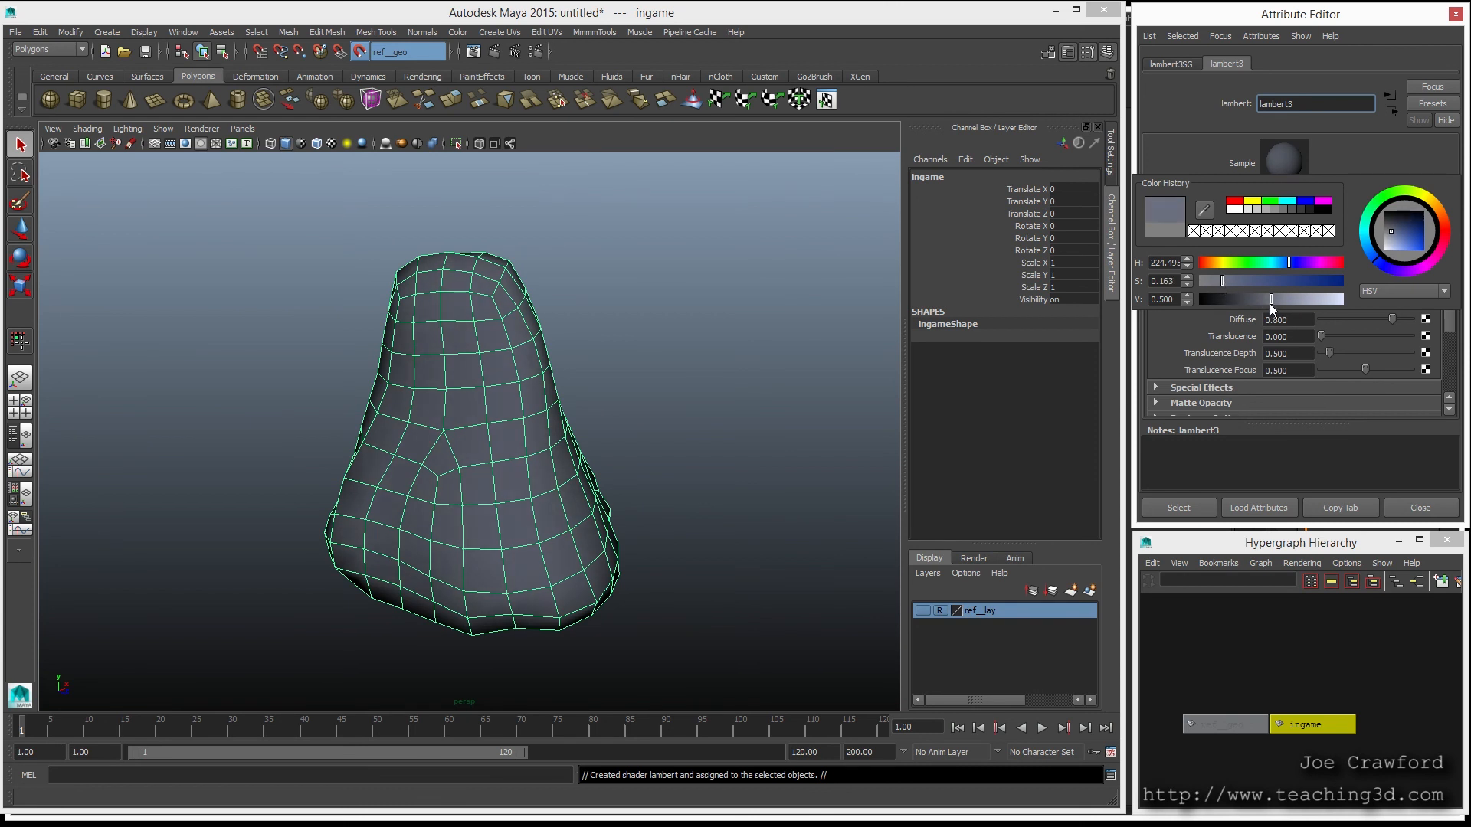
{"action": "left_click", "coordinate": [1228, 281]}
{"action": "left_click", "coordinate": [1269, 299]}
{"action": "left_click", "coordinate": [645, 328]}
{"action": "left_click_drag", "start_coordinate": [157, 506], "coordinate": [253, 424], "text": "alt"}
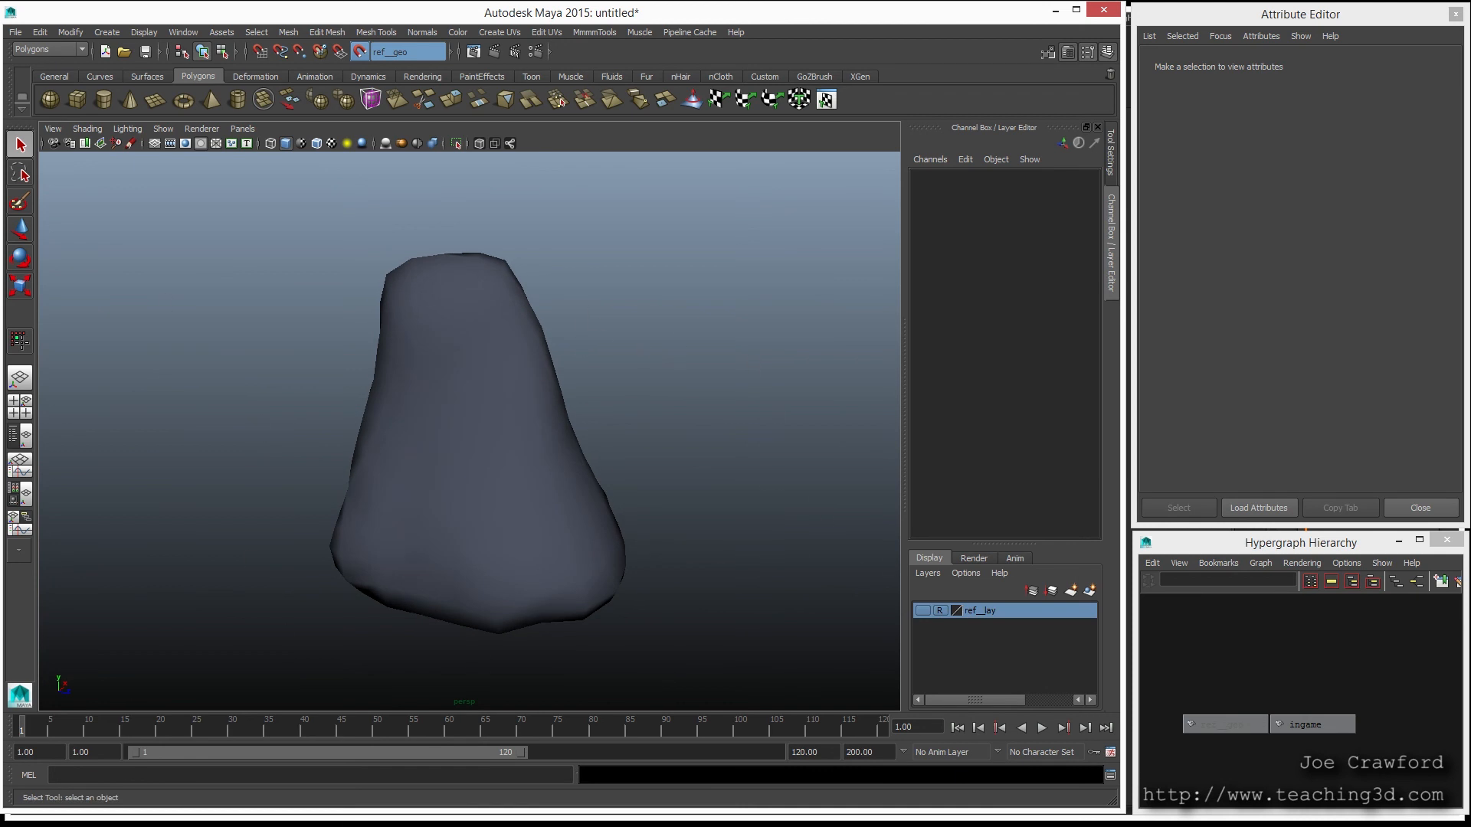
Step: Compare the ingame mesh with and without smooth mesh preview, ending on the unsmoothed display
{"action": "left_click", "coordinate": [534, 517]}
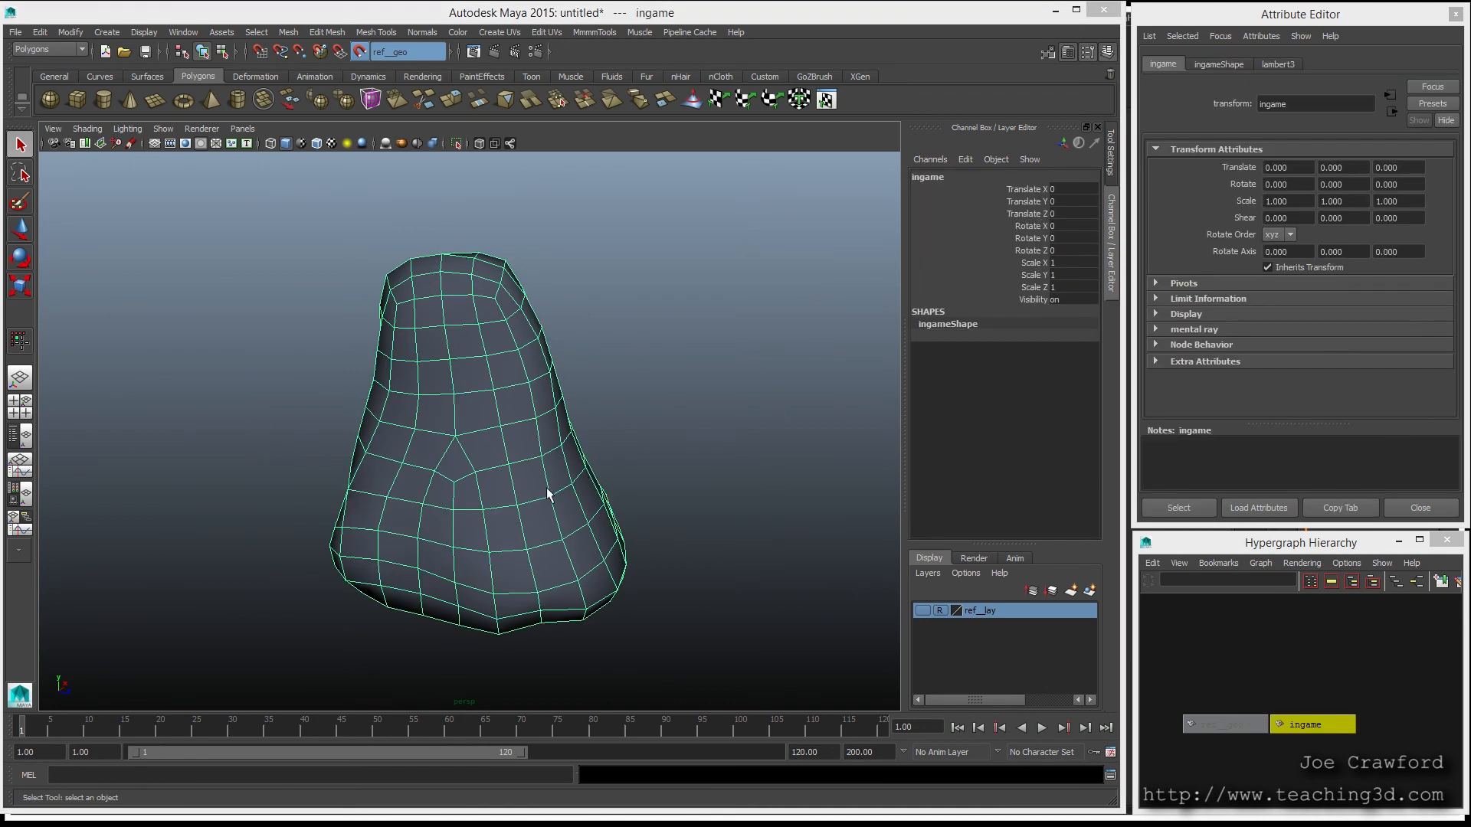
{"action": "middle_click_drag", "start_coordinate": [435, 459], "coordinate": [432, 451], "text": "alt"}
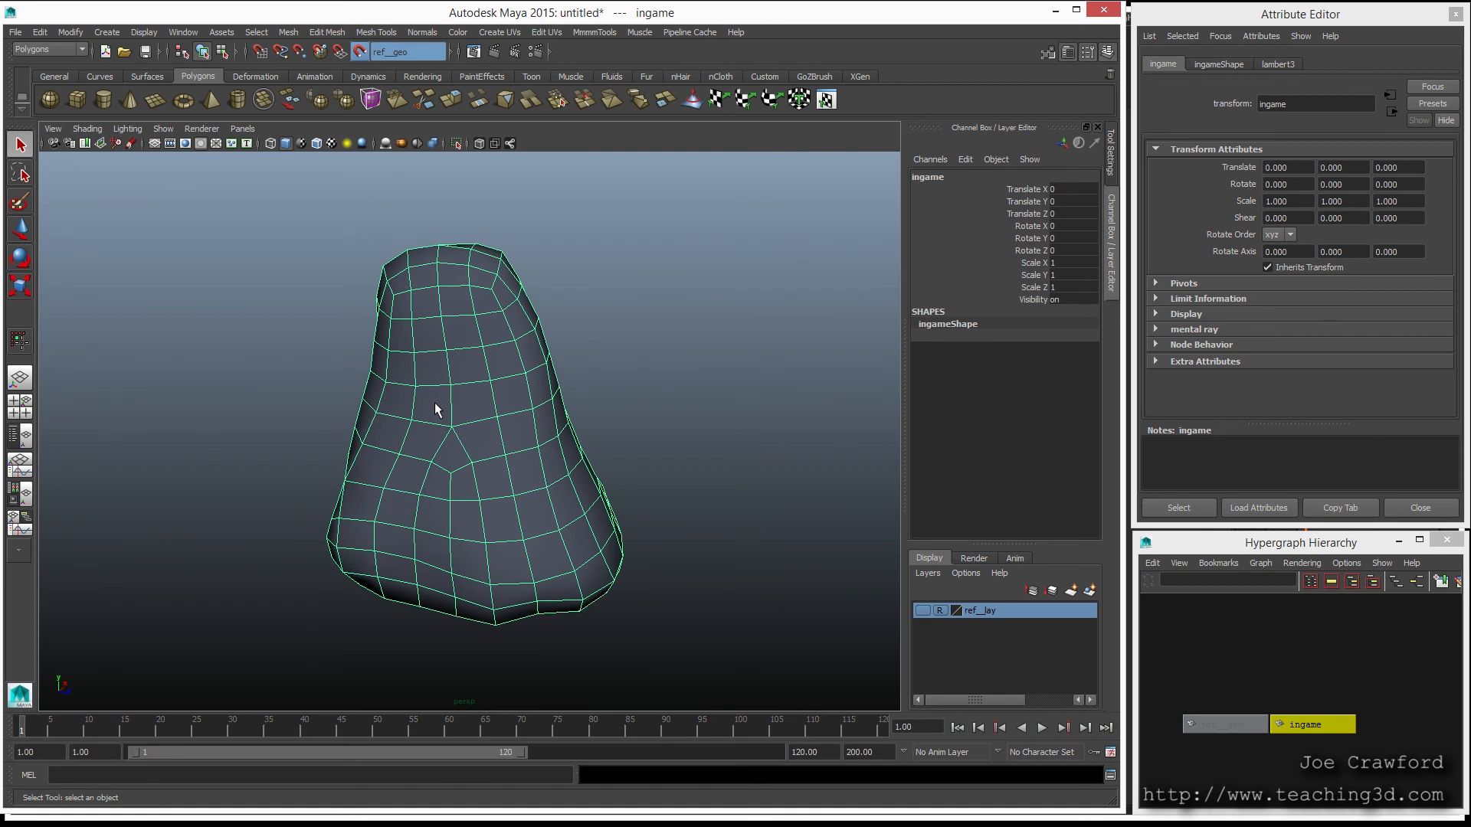
{"action": "key", "text": "3"}
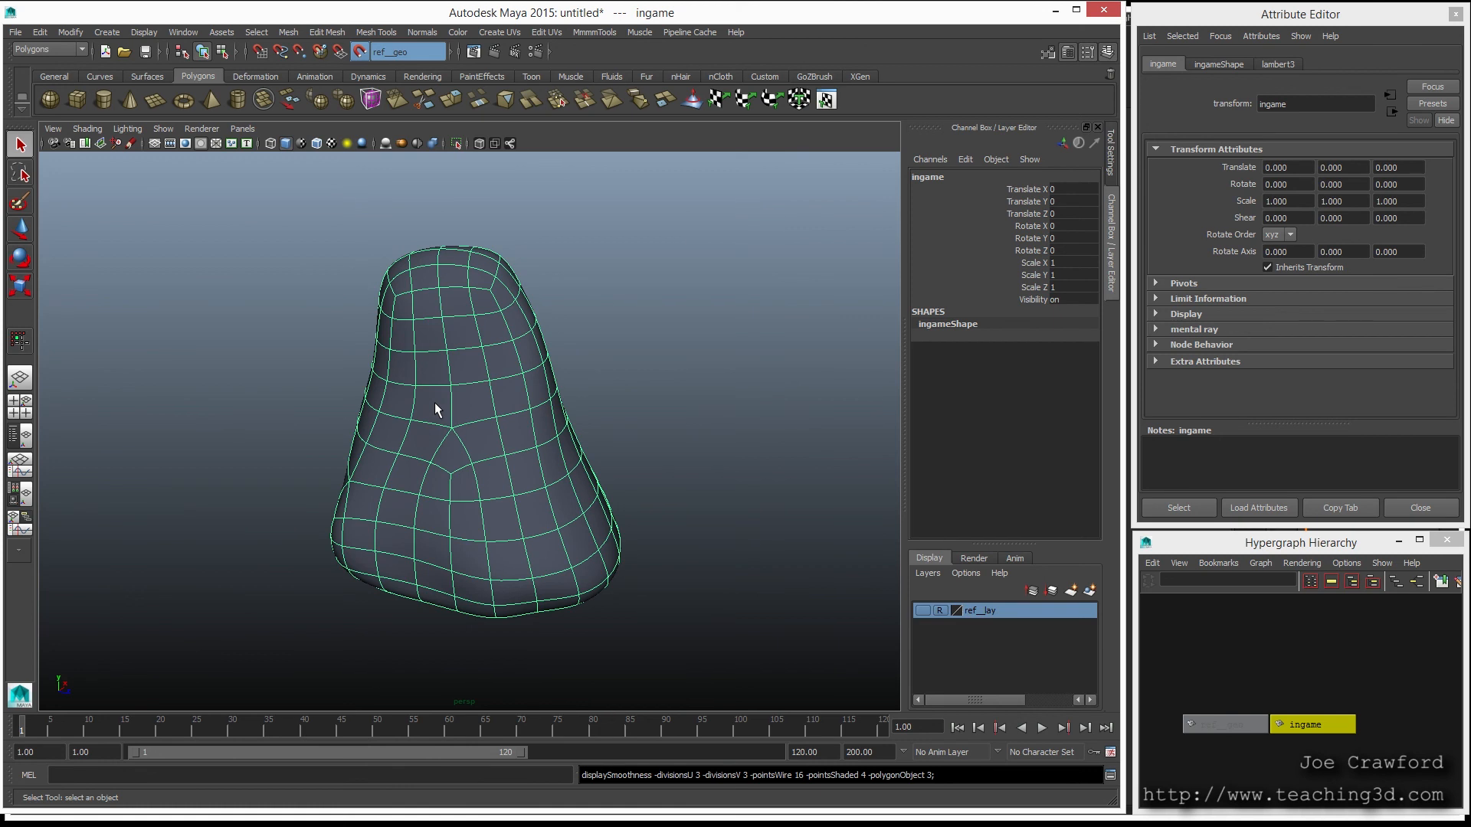
{"action": "key", "text": "1"}
{"action": "key", "text": "3"}
{"action": "key", "text": "1"}
{"action": "key", "text": "3"}
{"action": "key", "text": "1"}
{"action": "key", "text": "3"}
{"action": "key", "text": "1"}
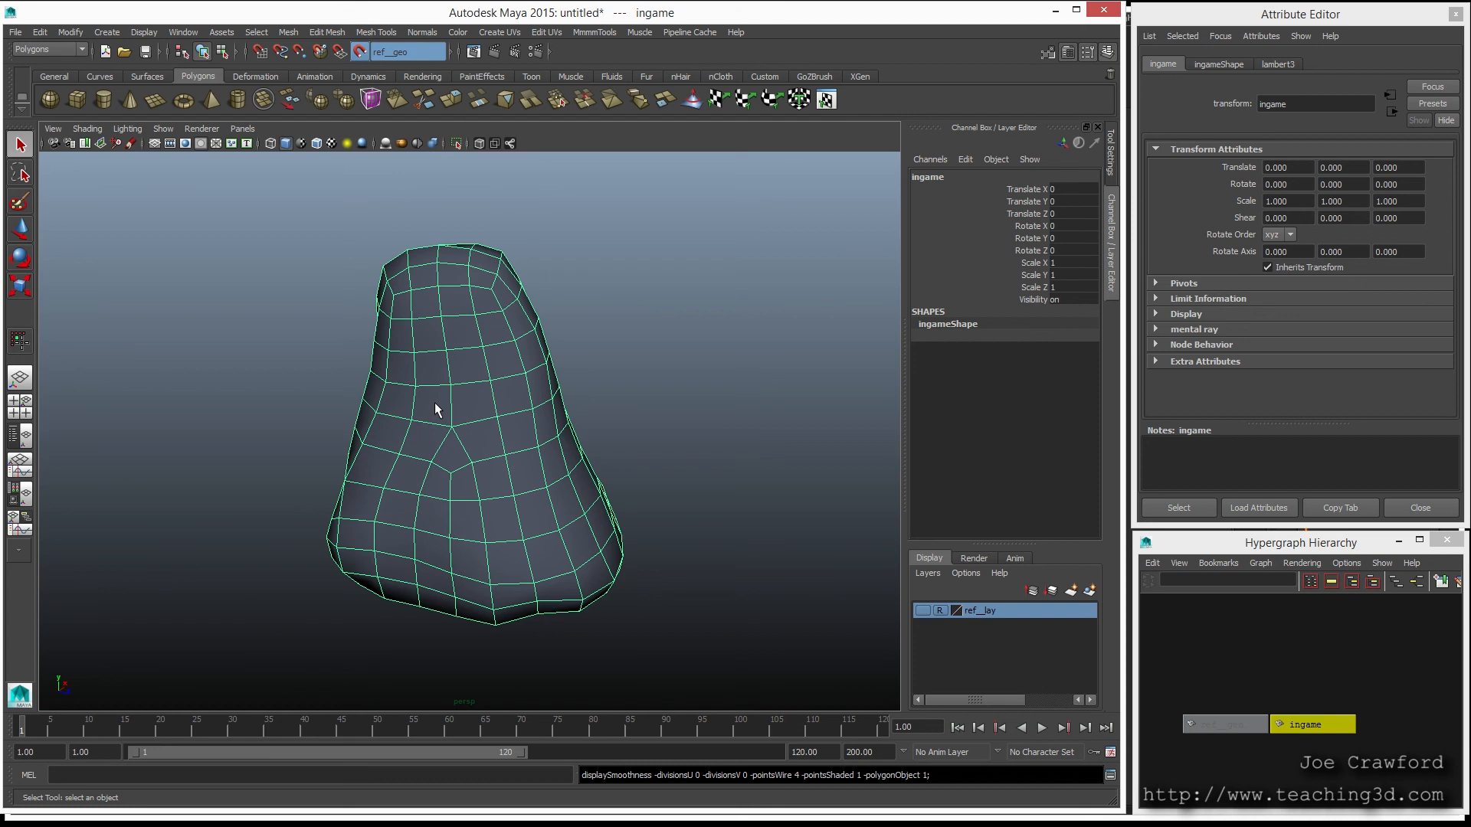
{"action": "key", "text": "3"}
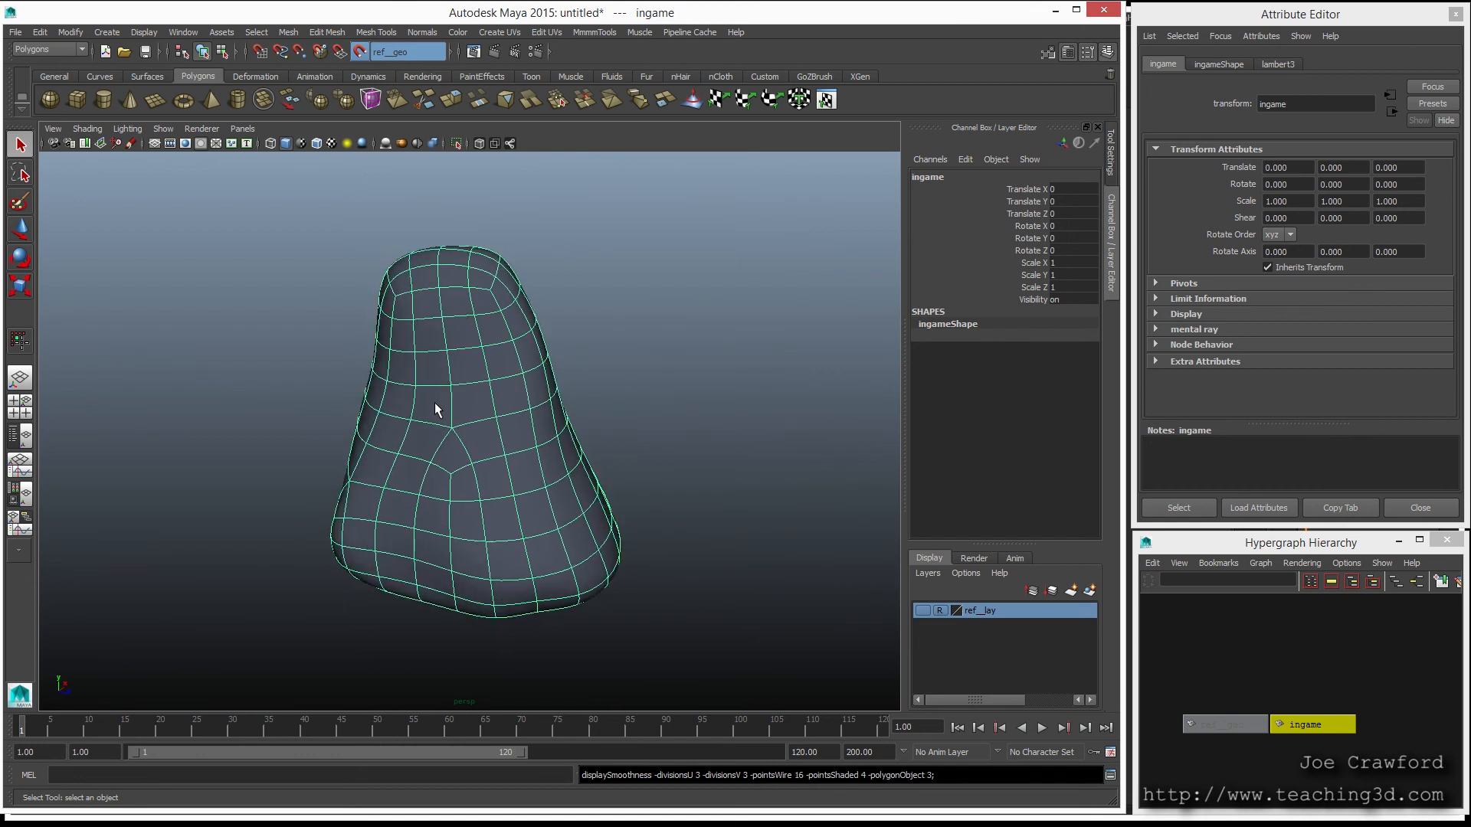
{"action": "key", "text": "1"}
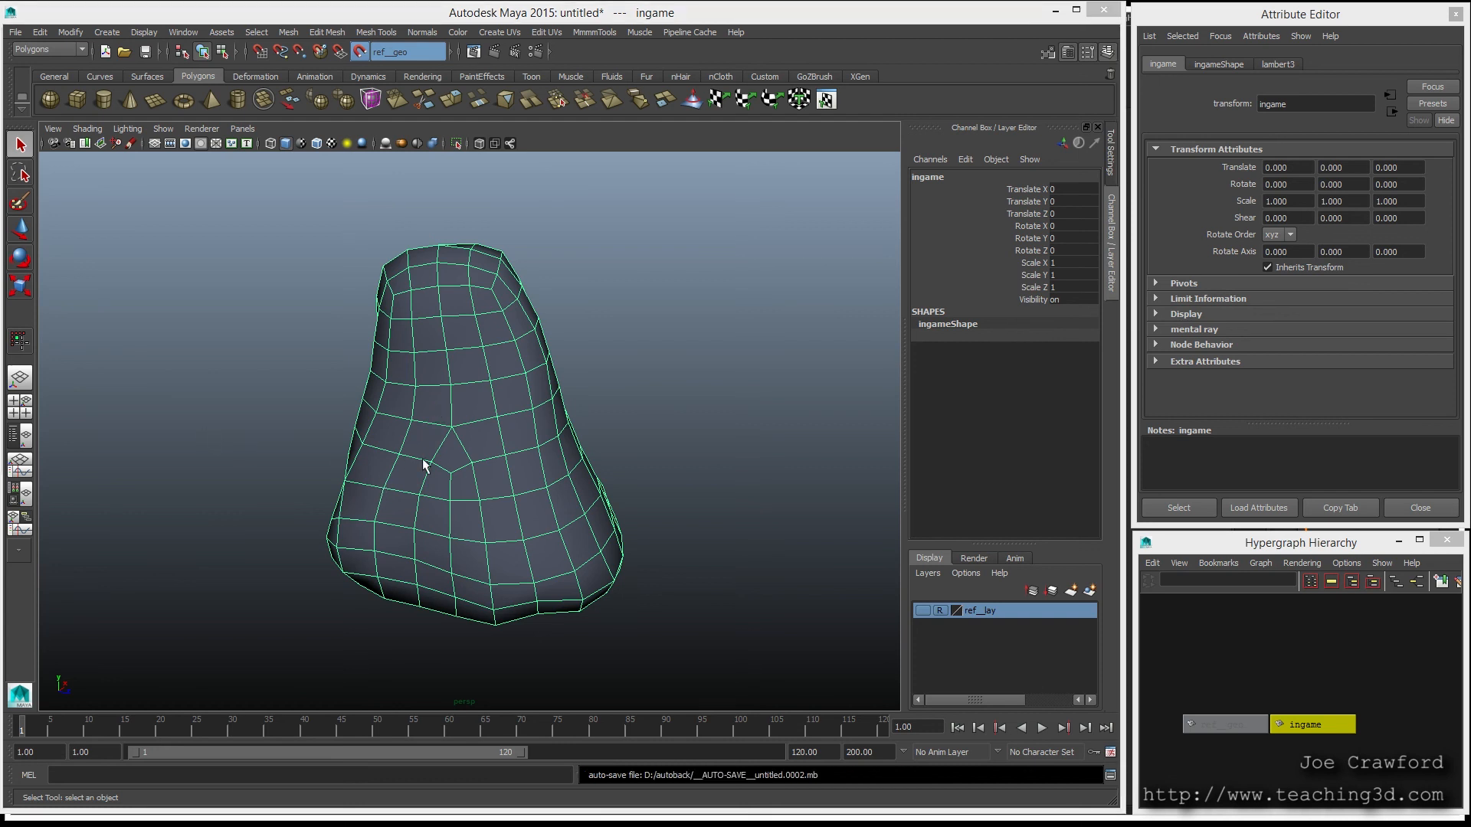
Step: Inspect the ingame mesh's edge flow, then its shading and silhouette from all sides with the mesh deselected
{"action": "left_click_drag", "start_coordinate": [404, 517], "coordinate": [478, 505], "text": "alt"}
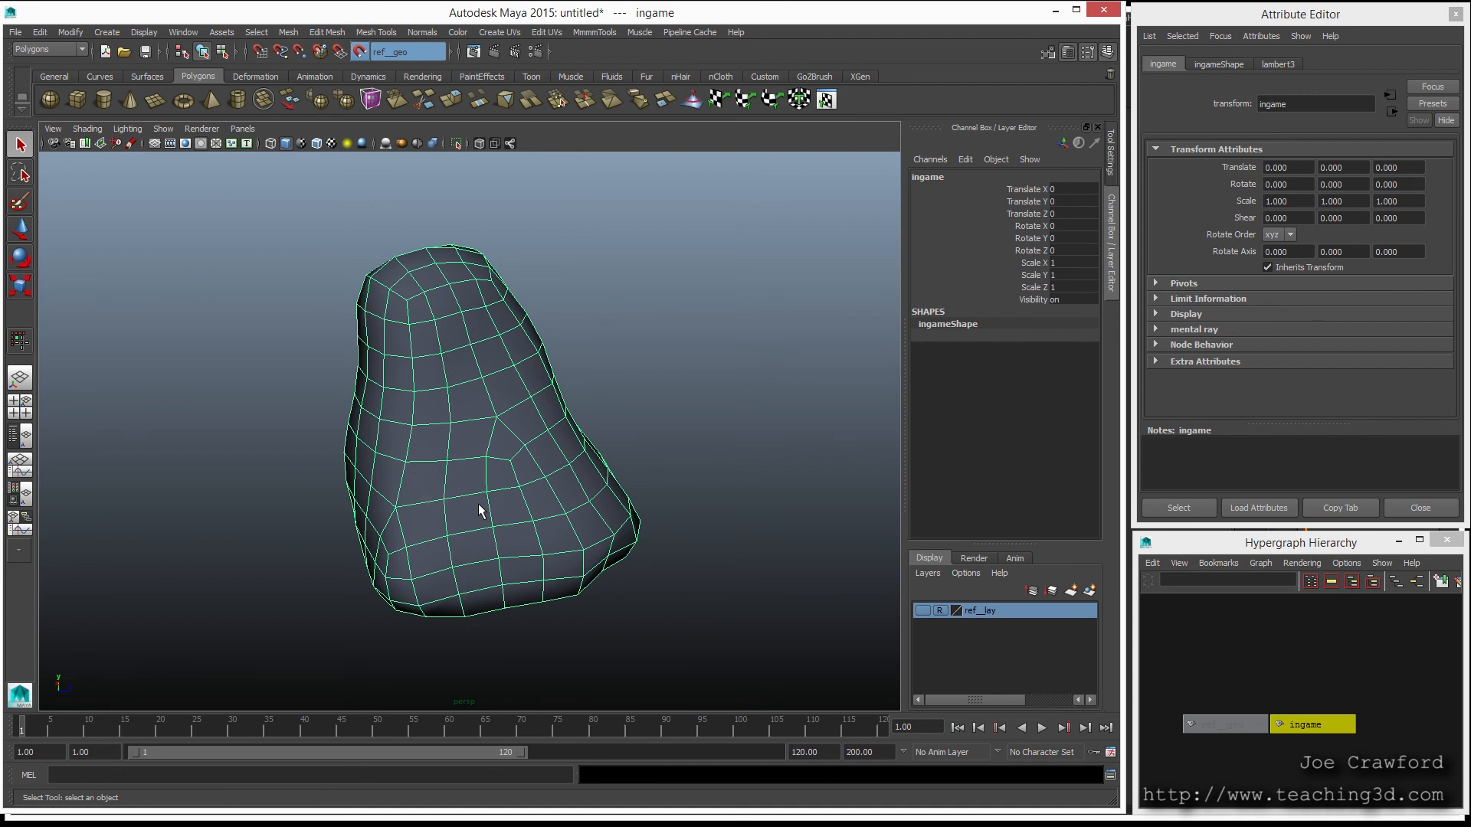
{"action": "left_click_drag", "start_coordinate": [479, 511], "coordinate": [414, 442], "text": "alt"}
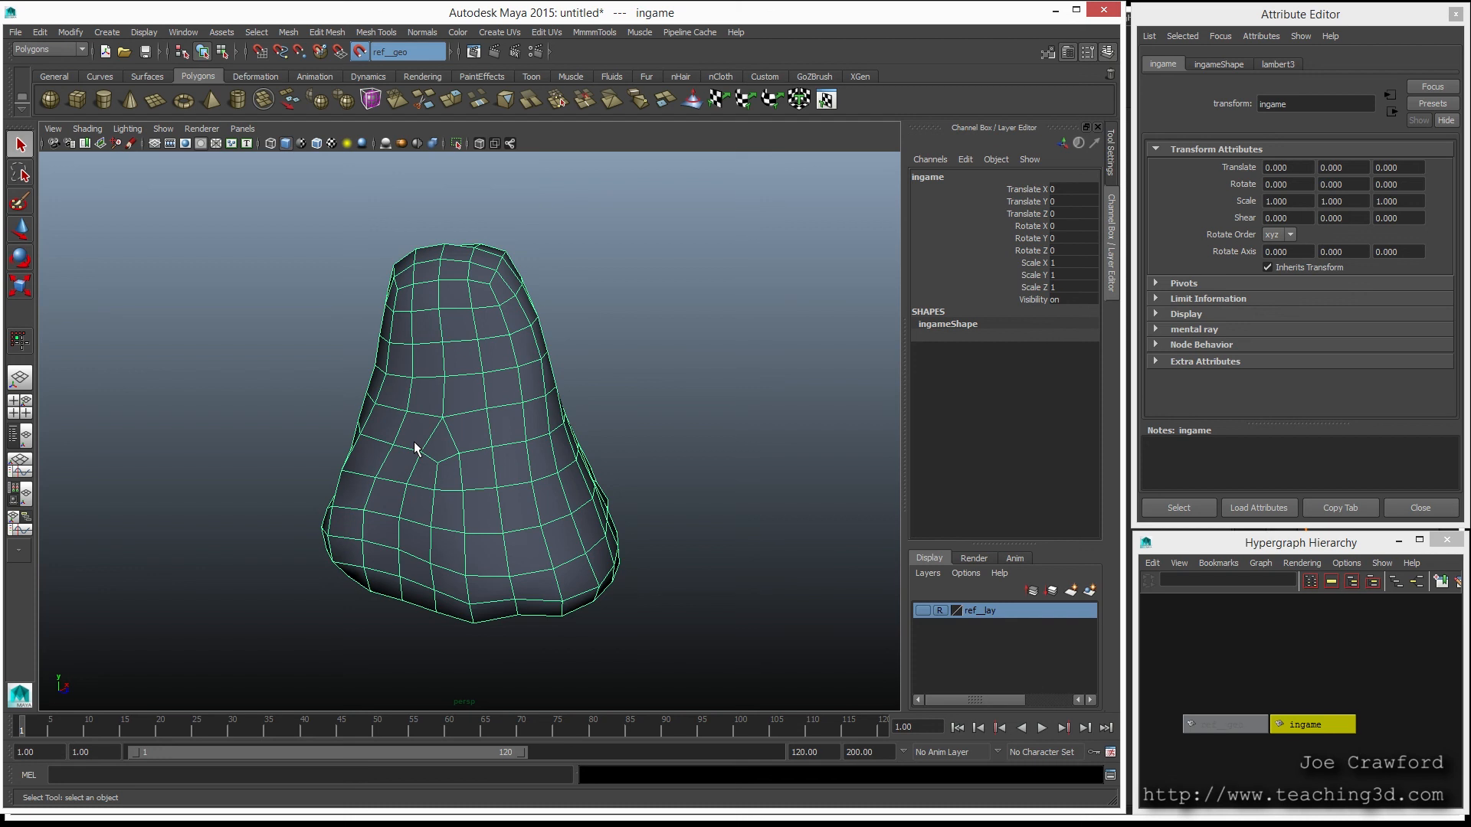
{"action": "mouse_move", "coordinate": [414, 448]}
{"action": "left_mouse_down", "text": "alt"}
{"action": "mouse_move", "coordinate": [667, 426]}
{"action": "mouse_move", "coordinate": [397, 451]}
{"action": "left_mouse_up", "text": "alt"}
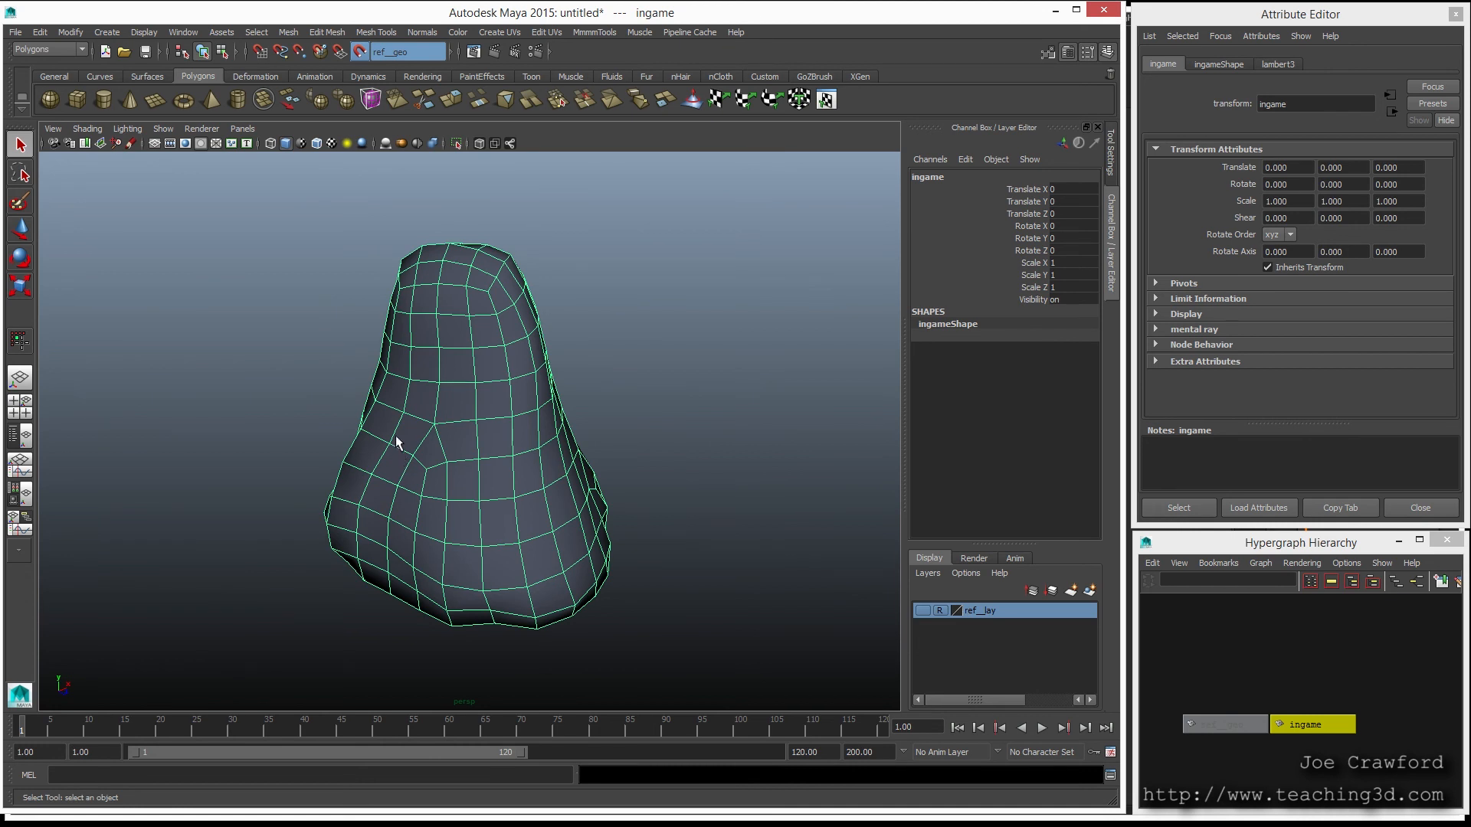
{"action": "middle_click_drag", "start_coordinate": [398, 432], "coordinate": [412, 414], "text": "alt"}
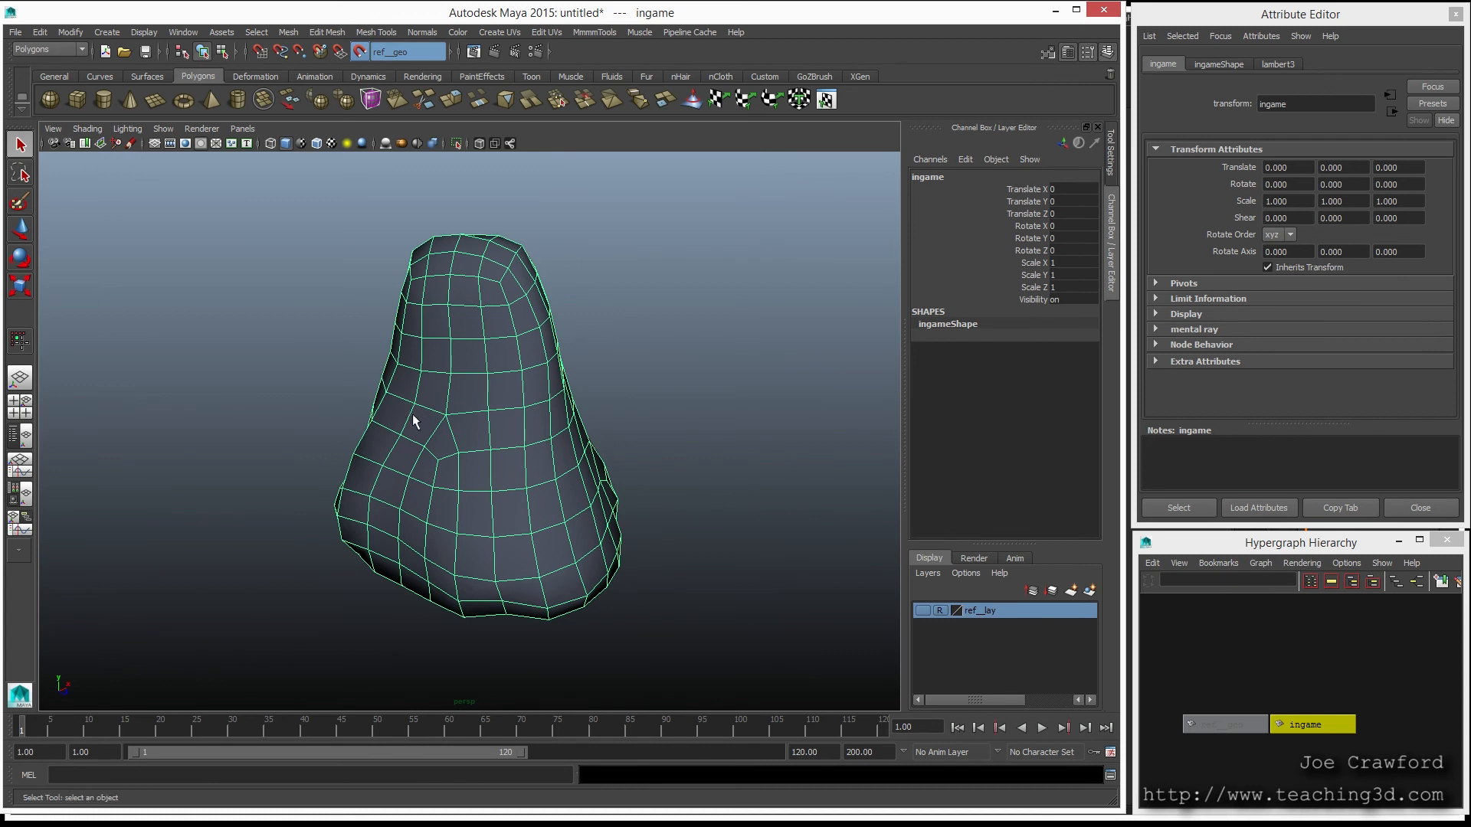
{"action": "left_click_drag", "start_coordinate": [416, 446], "coordinate": [453, 434], "text": "alt"}
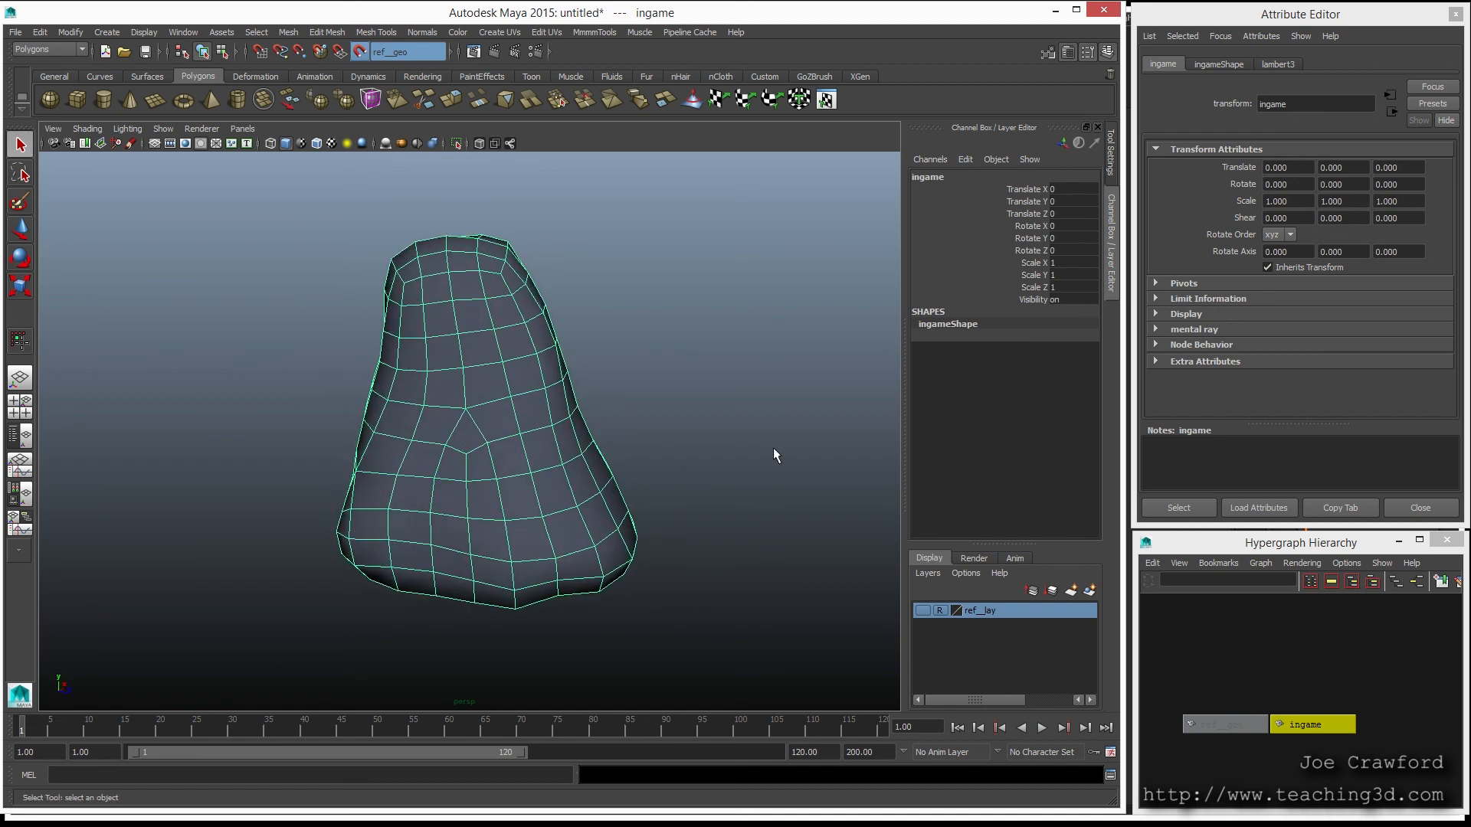
{"action": "left_click", "coordinate": [678, 374]}
{"action": "left_click_drag", "start_coordinate": [521, 468], "coordinate": [477, 350], "text": "alt"}
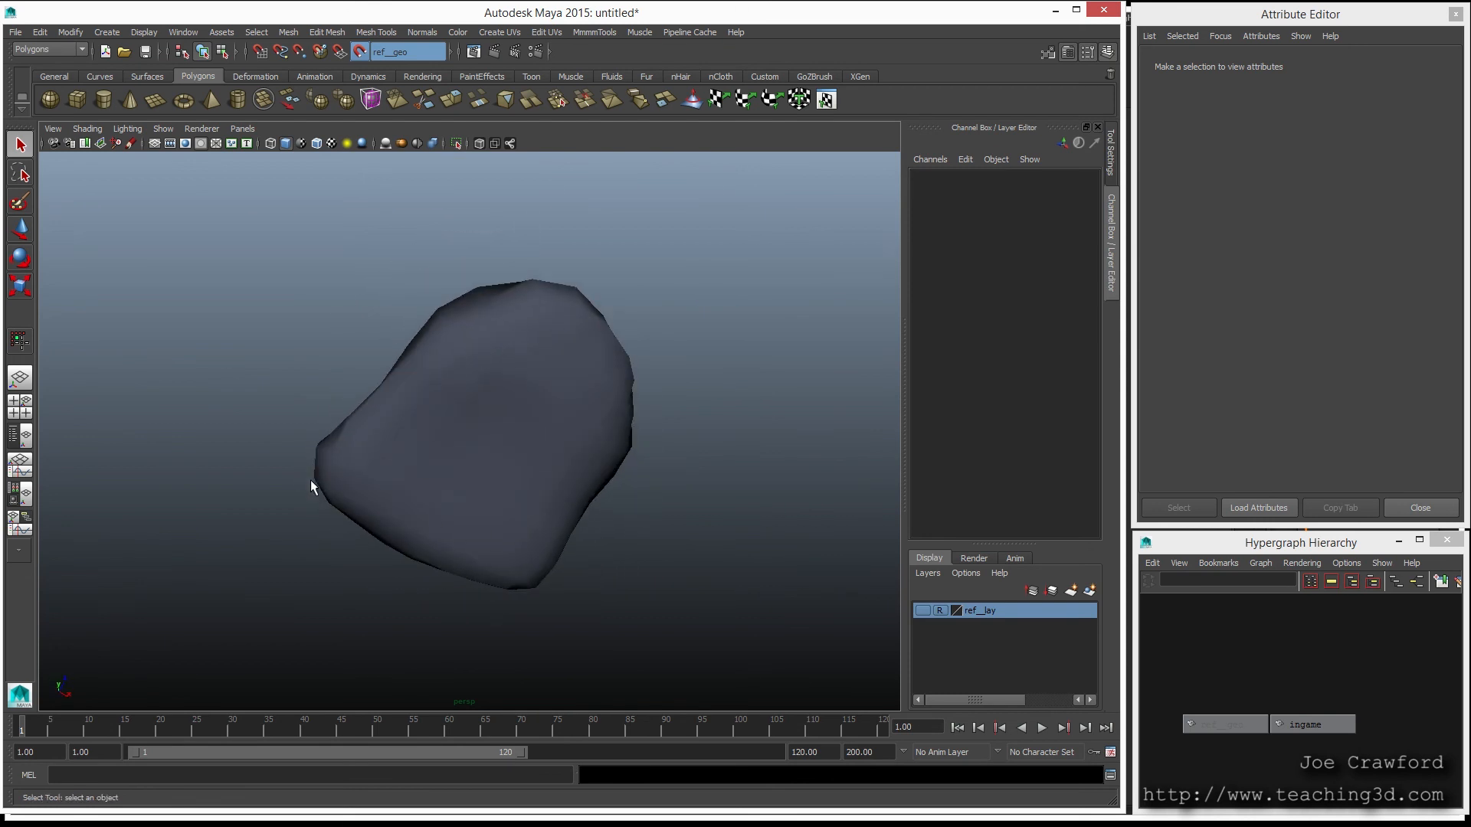
{"action": "left_click_drag", "start_coordinate": [297, 484], "coordinate": [221, 400], "text": "alt"}
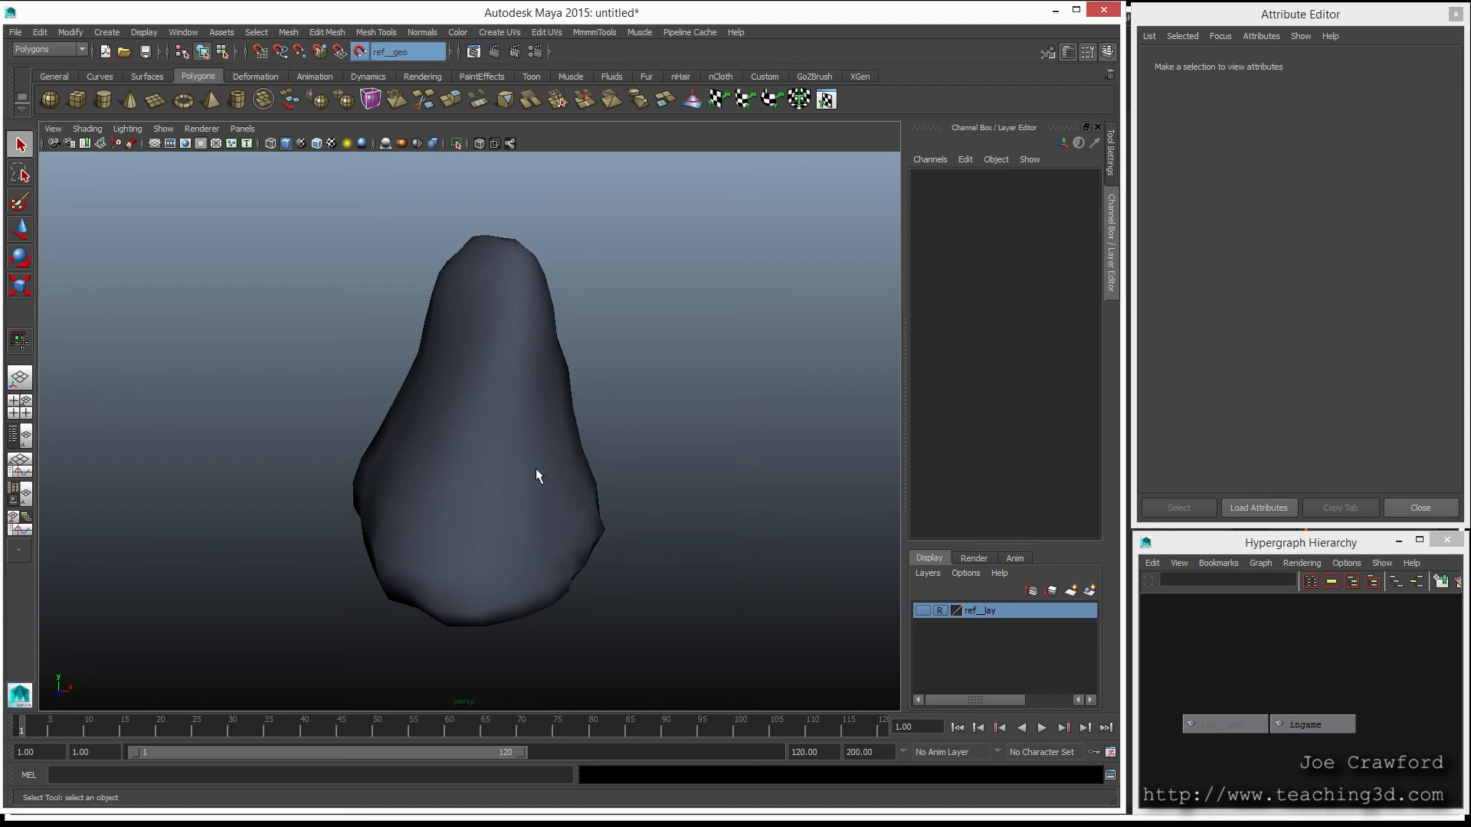
{"action": "left_click_drag", "start_coordinate": [437, 475], "coordinate": [490, 473], "text": "alt"}
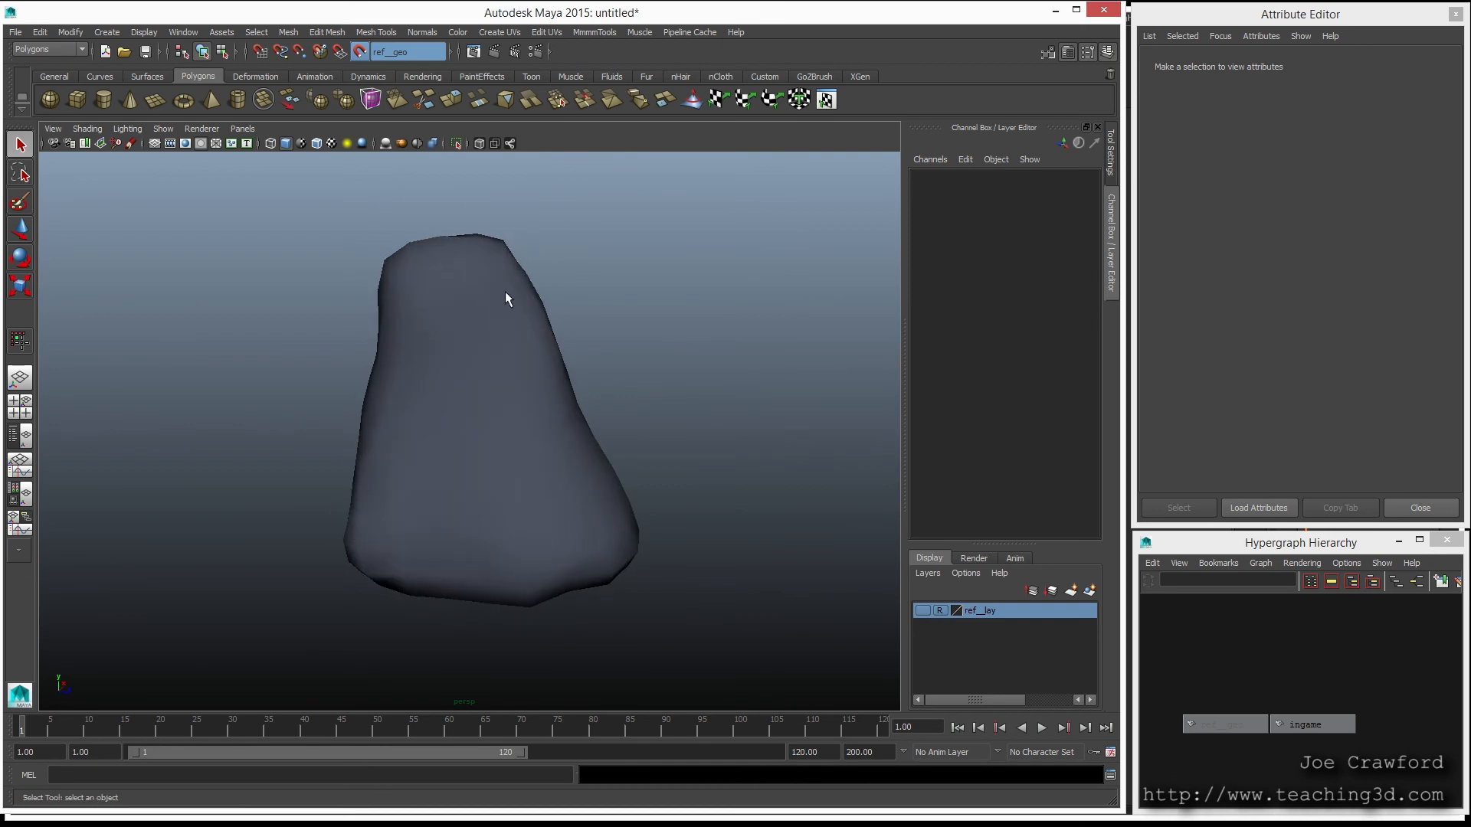
{"action": "left_click_drag", "start_coordinate": [450, 415], "coordinate": [597, 395], "text": "alt"}
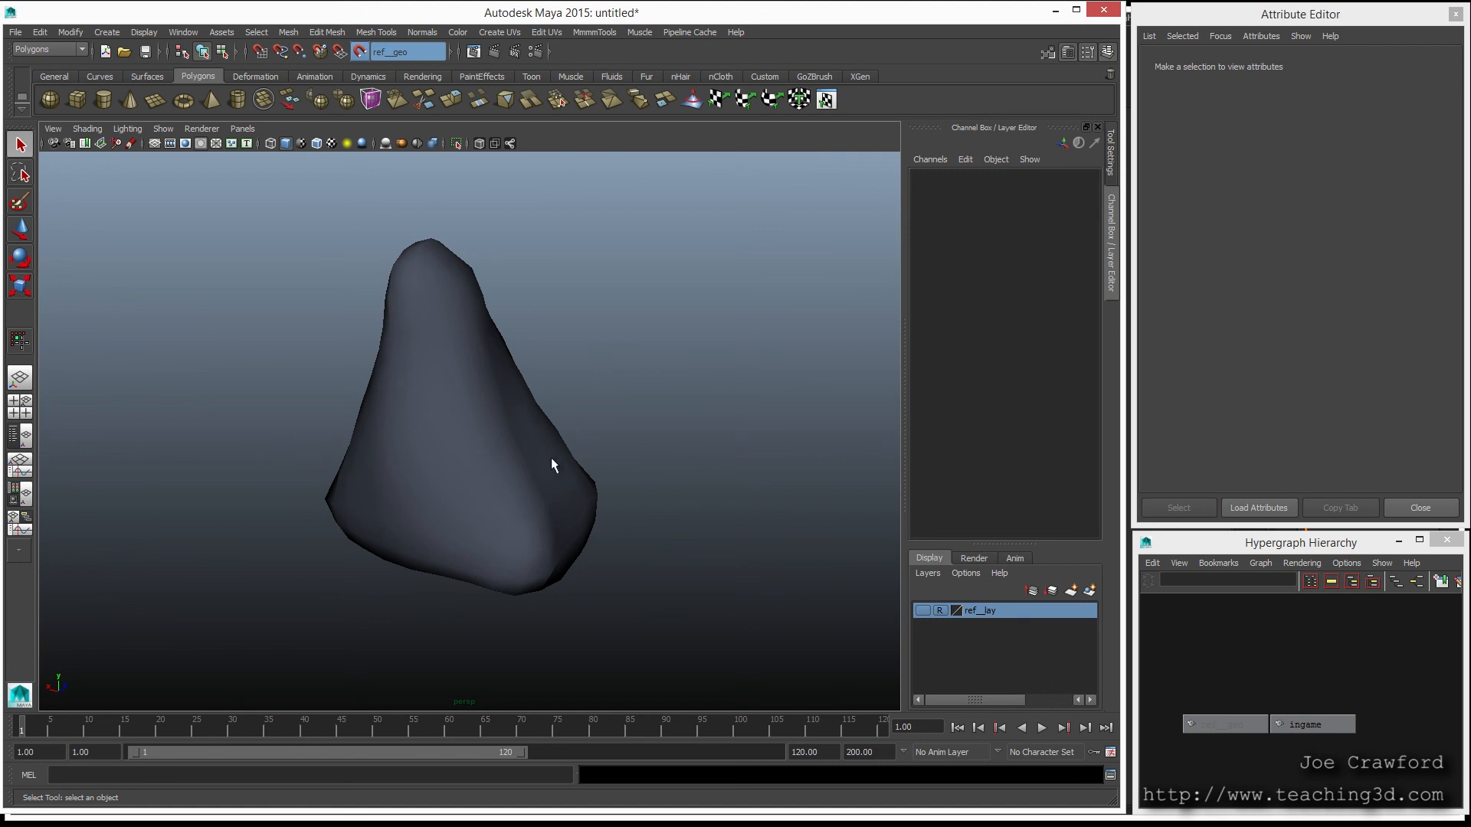
{"action": "left_click_drag", "start_coordinate": [388, 476], "coordinate": [505, 451], "text": "alt"}
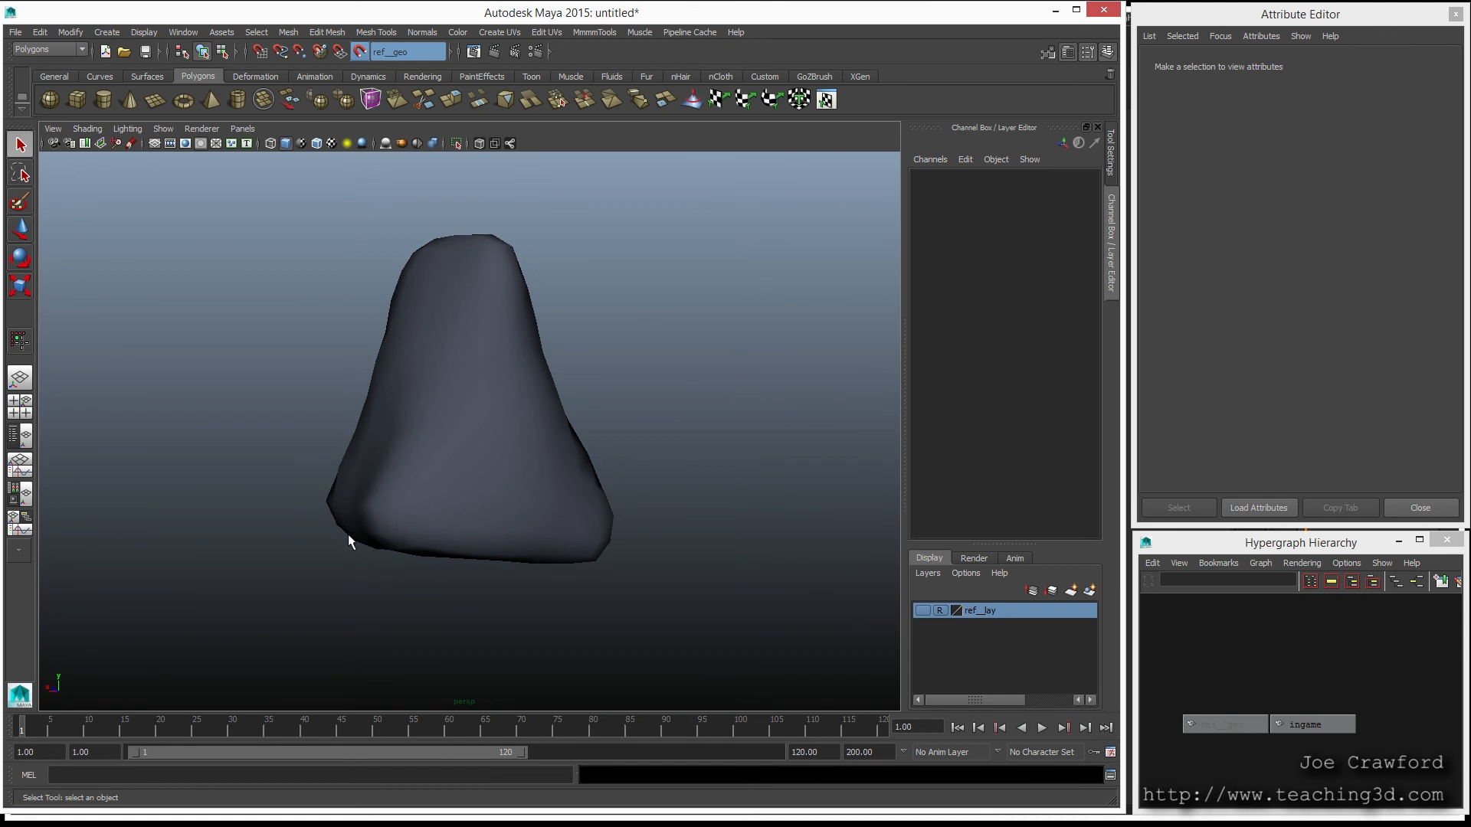
{"action": "left_click_drag", "start_coordinate": [406, 544], "coordinate": [361, 607], "text": "alt"}
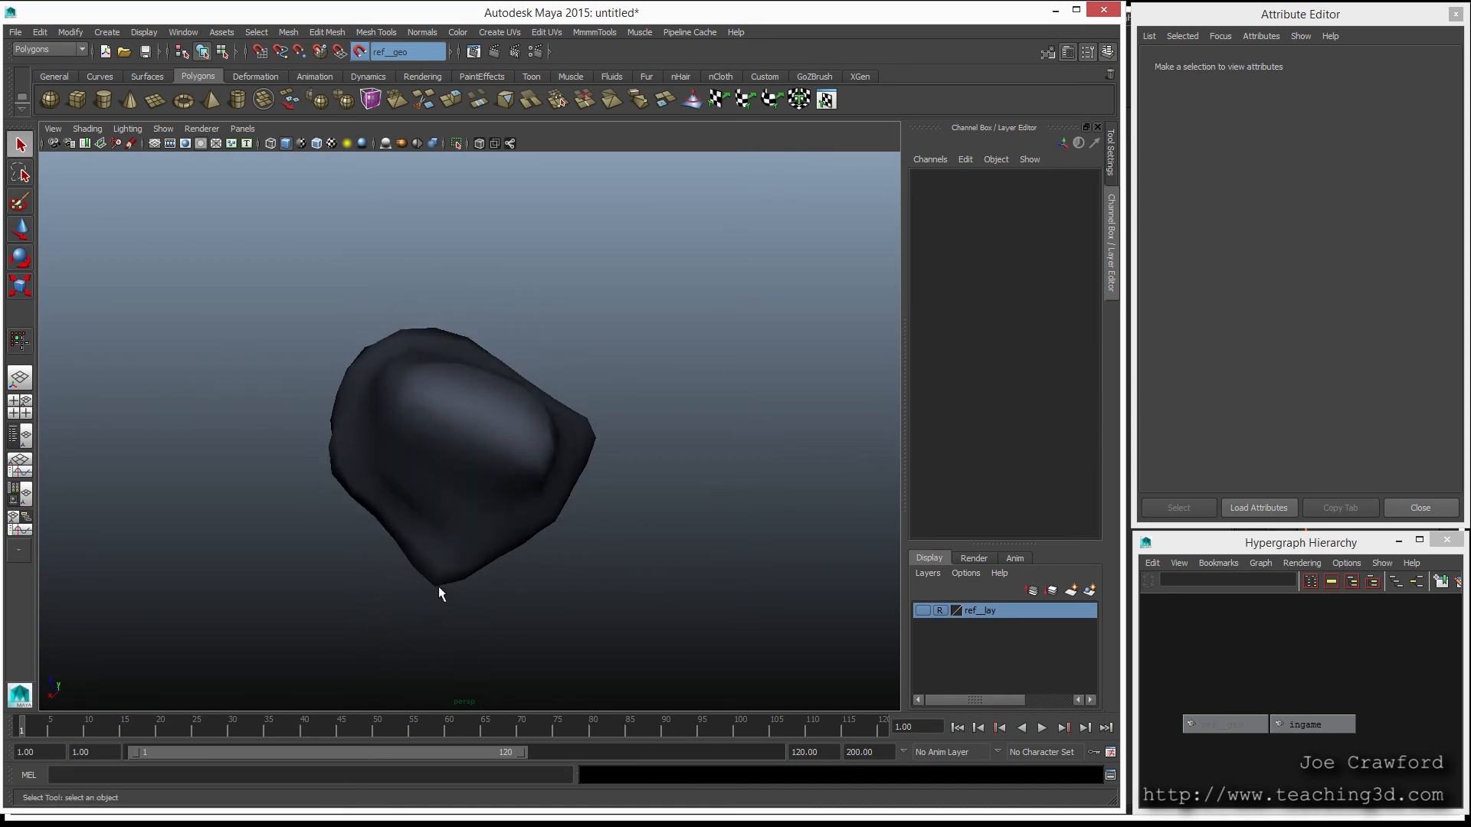
Step: Show the ref__lay layer to compare the high-resolution rock with the ingame mesh, then hide the layer again
{"action": "left_click", "coordinate": [923, 611]}
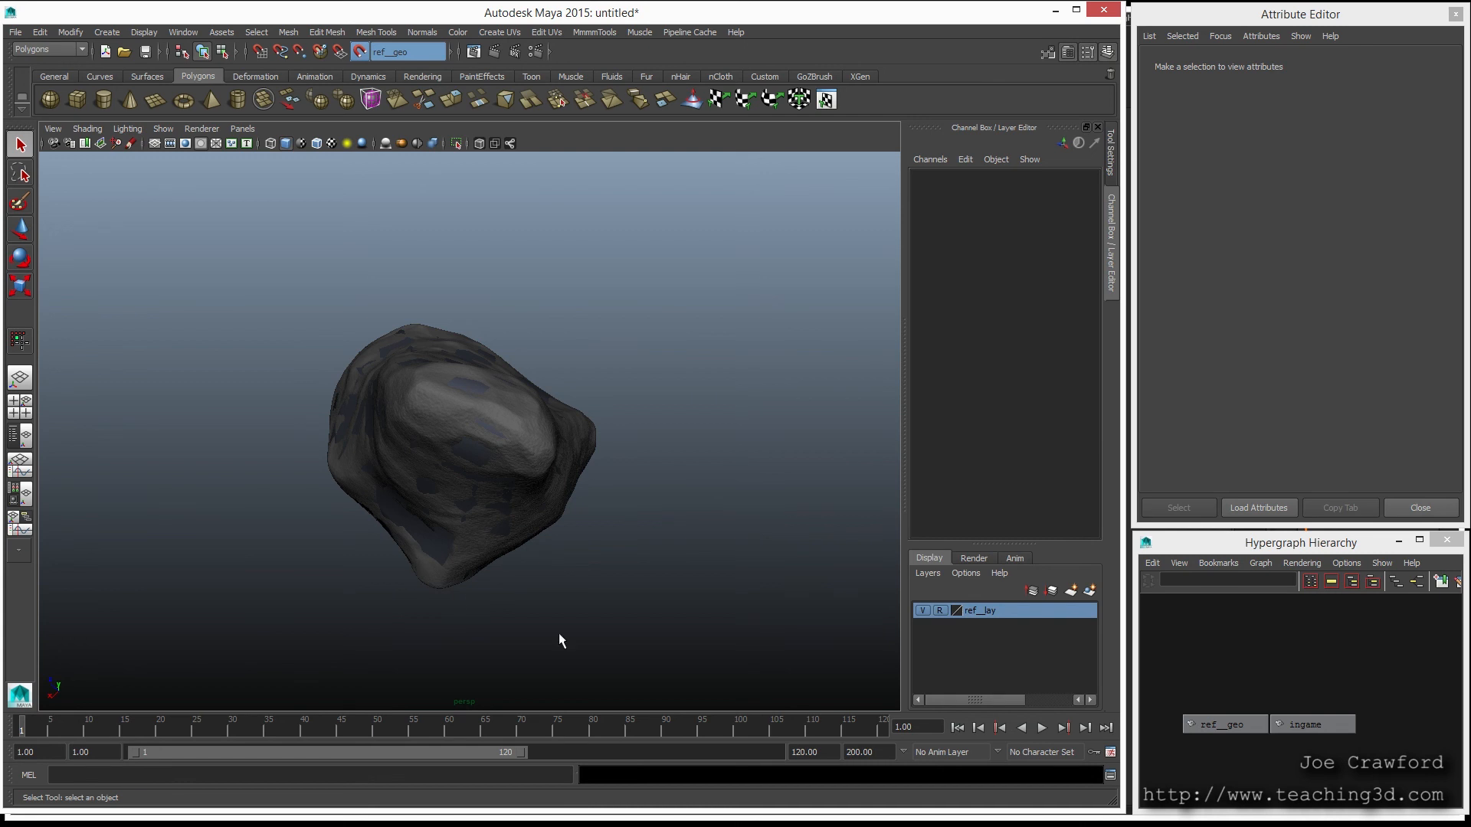
{"action": "left_click_drag", "start_coordinate": [536, 565], "coordinate": [419, 475], "text": "alt"}
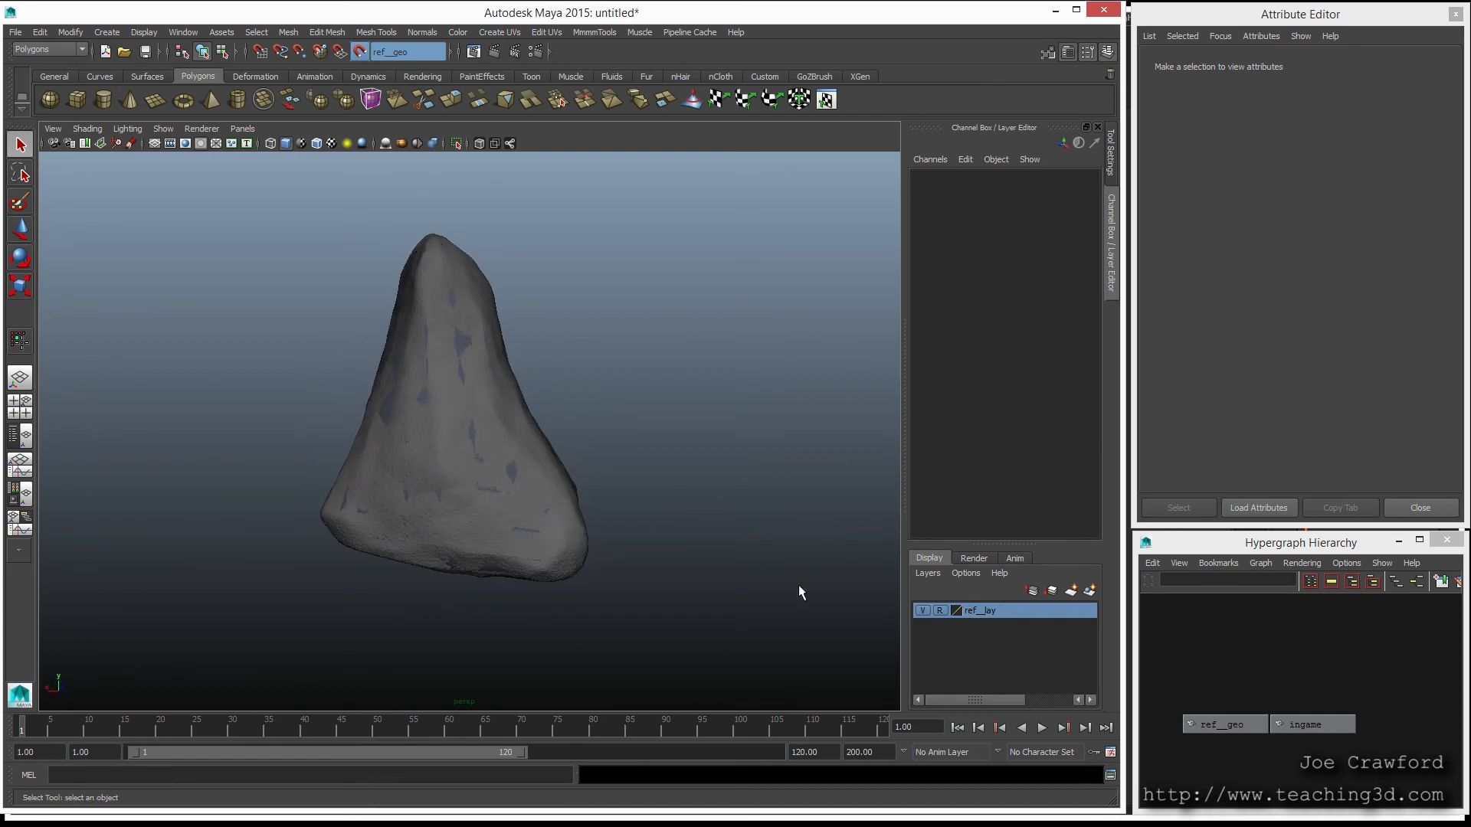
{"action": "left_click", "coordinate": [923, 611]}
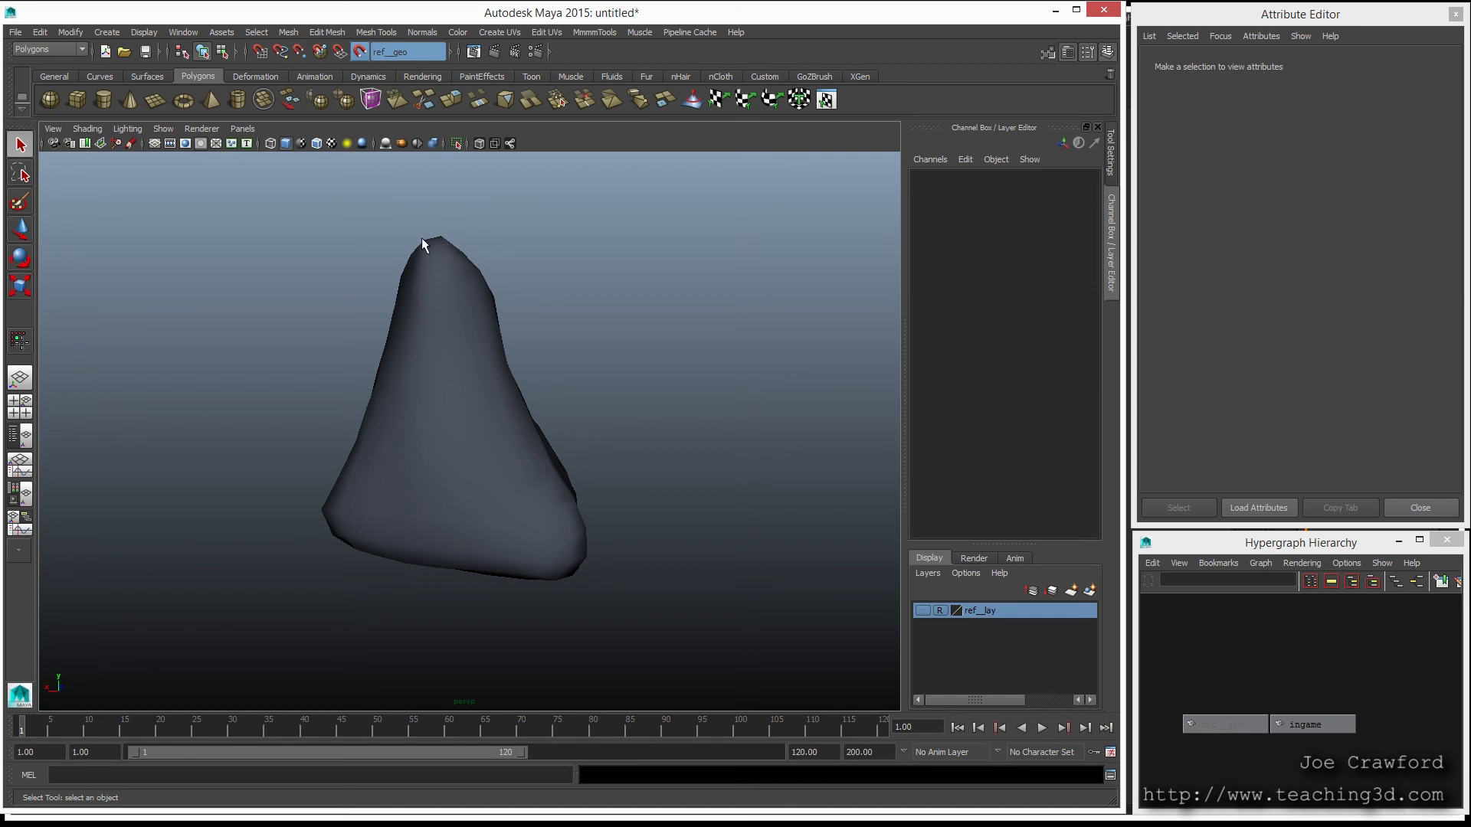
Step: Examine the ingame mesh's silhouette and polygon layout at its narrow peak and around its body
{"action": "middle_click_drag", "start_coordinate": [425, 241], "coordinate": [417, 349], "text": "alt"}
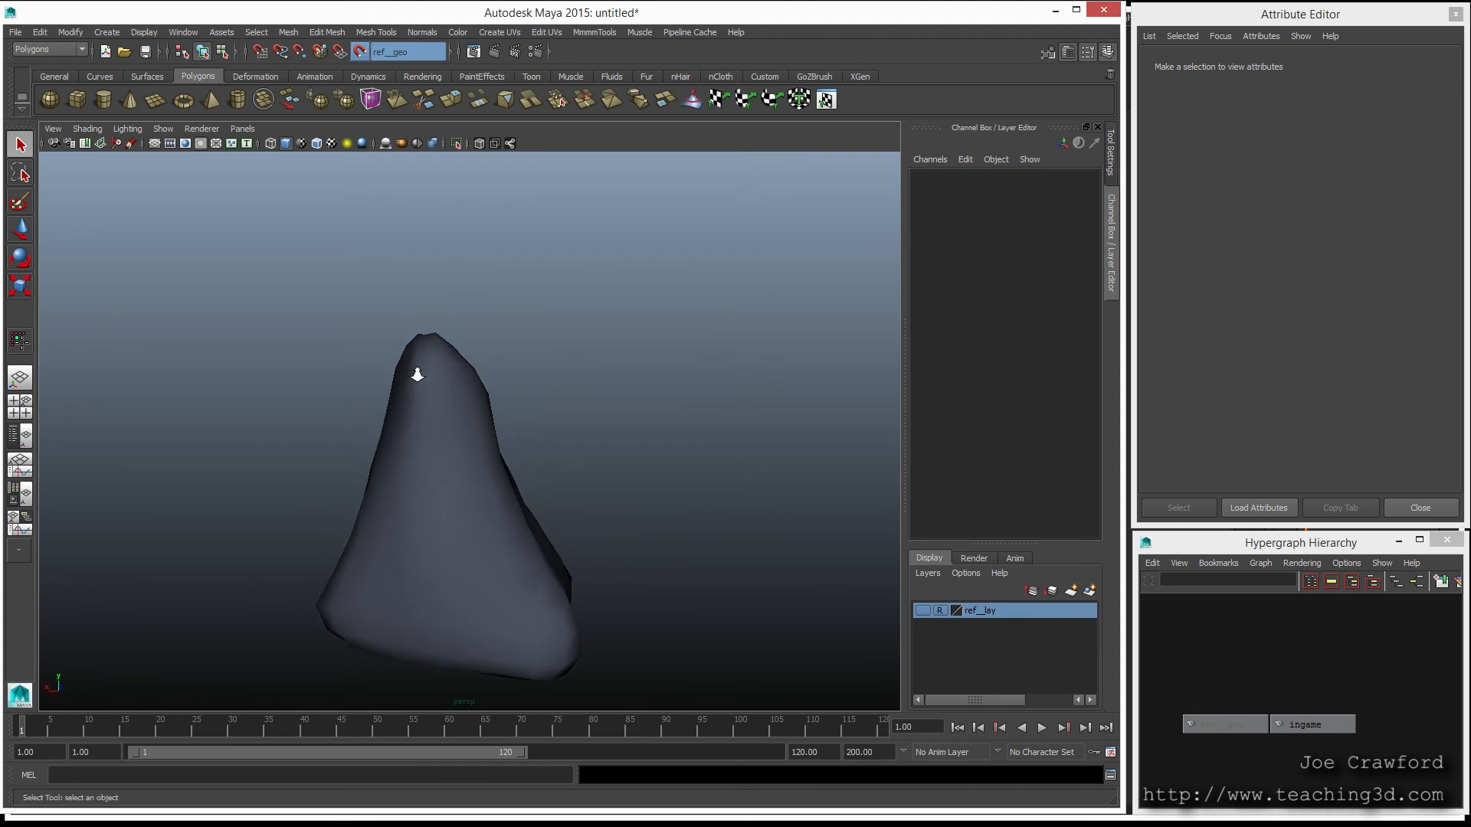
{"action": "right_click_drag", "start_coordinate": [414, 371], "coordinate": [588, 422], "text": "alt"}
{"action": "left_click_drag", "start_coordinate": [588, 422], "coordinate": [567, 459], "text": "alt"}
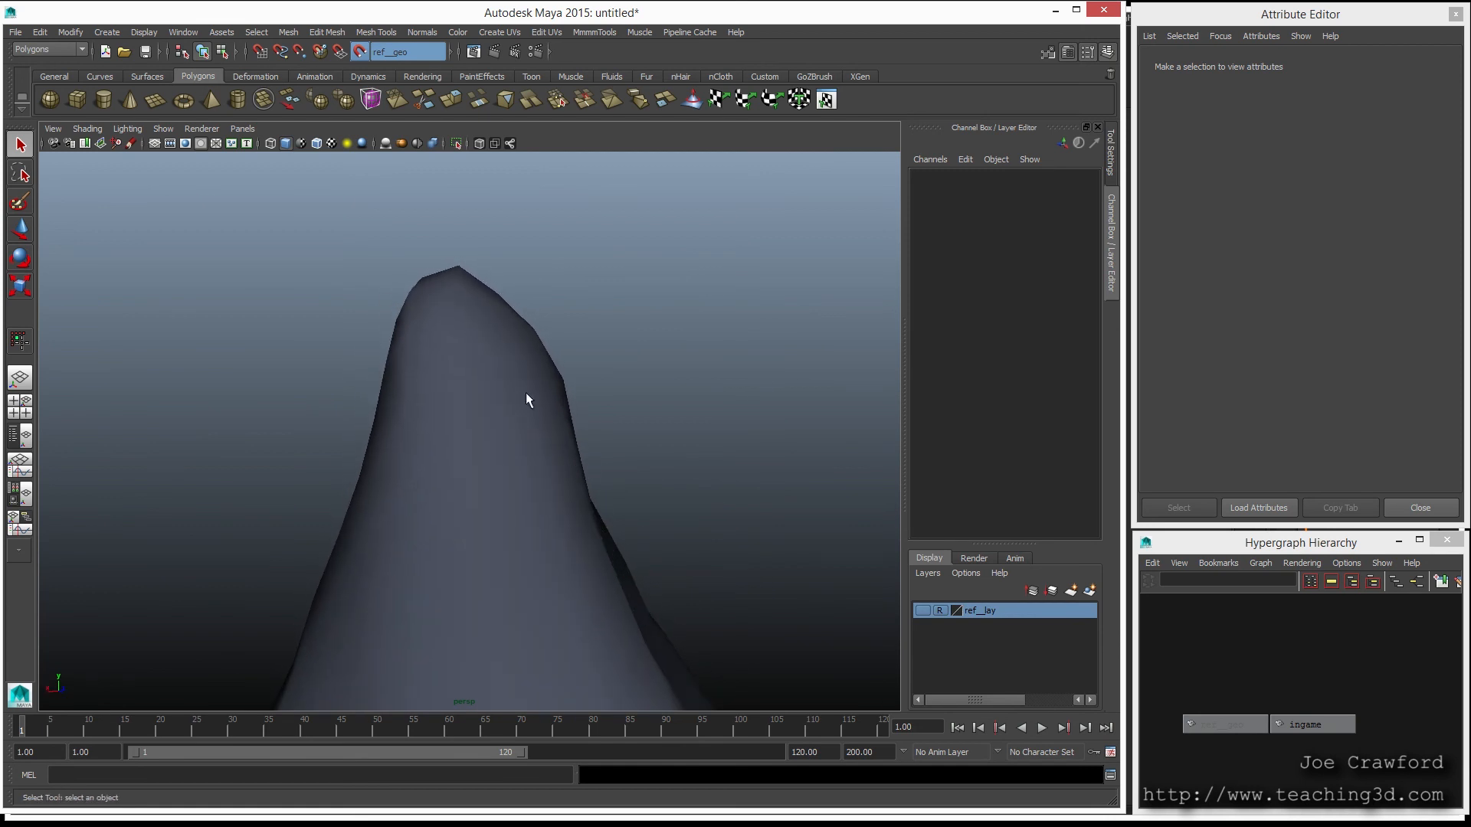
{"action": "left_click", "coordinate": [498, 366]}
{"action": "middle_click_drag", "start_coordinate": [498, 360], "coordinate": [454, 232], "text": "alt"}
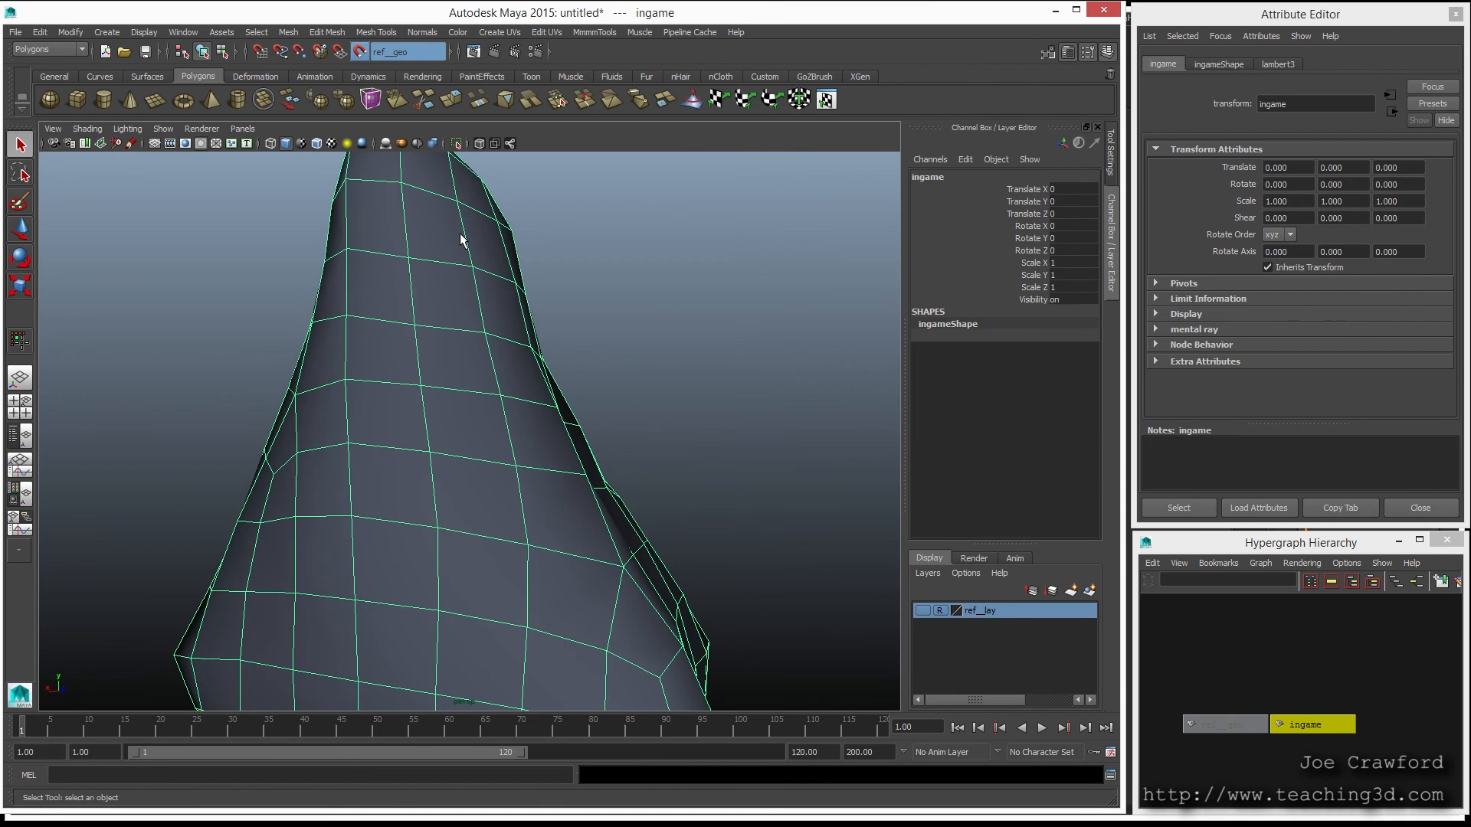
{"action": "scroll", "coordinate": [483, 245], "scroll_direction": "down", "scroll_amount": 3}
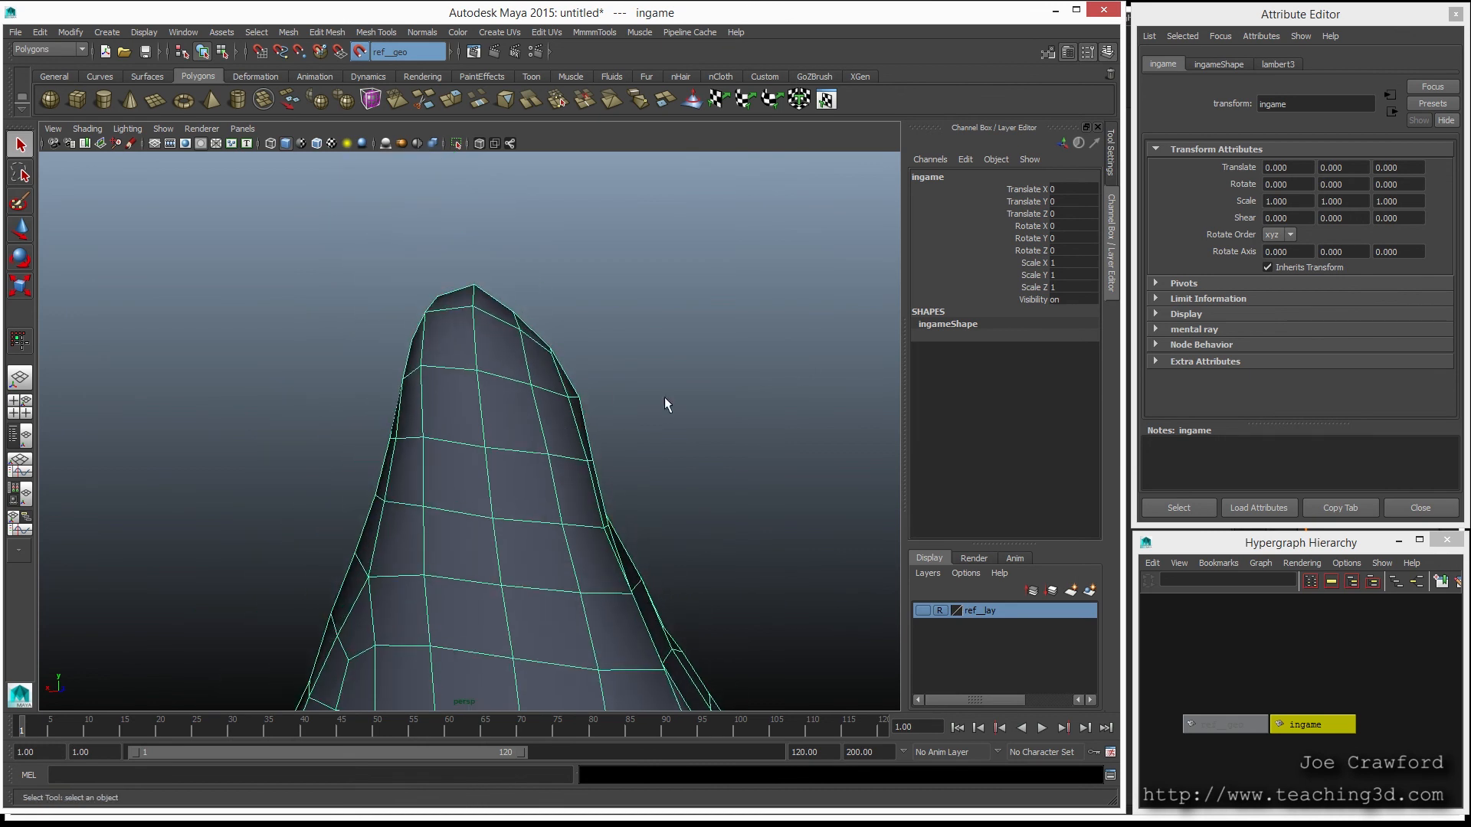
{"action": "scroll", "coordinate": [613, 405], "scroll_direction": "down", "scroll_amount": 2}
{"action": "middle_click_drag", "start_coordinate": [633, 477], "coordinate": [611, 361], "text": "alt"}
{"action": "left_click_drag", "start_coordinate": [505, 434], "coordinate": [411, 463], "text": "alt"}
{"action": "left_click_drag", "start_coordinate": [554, 496], "coordinate": [516, 467], "text": "alt"}
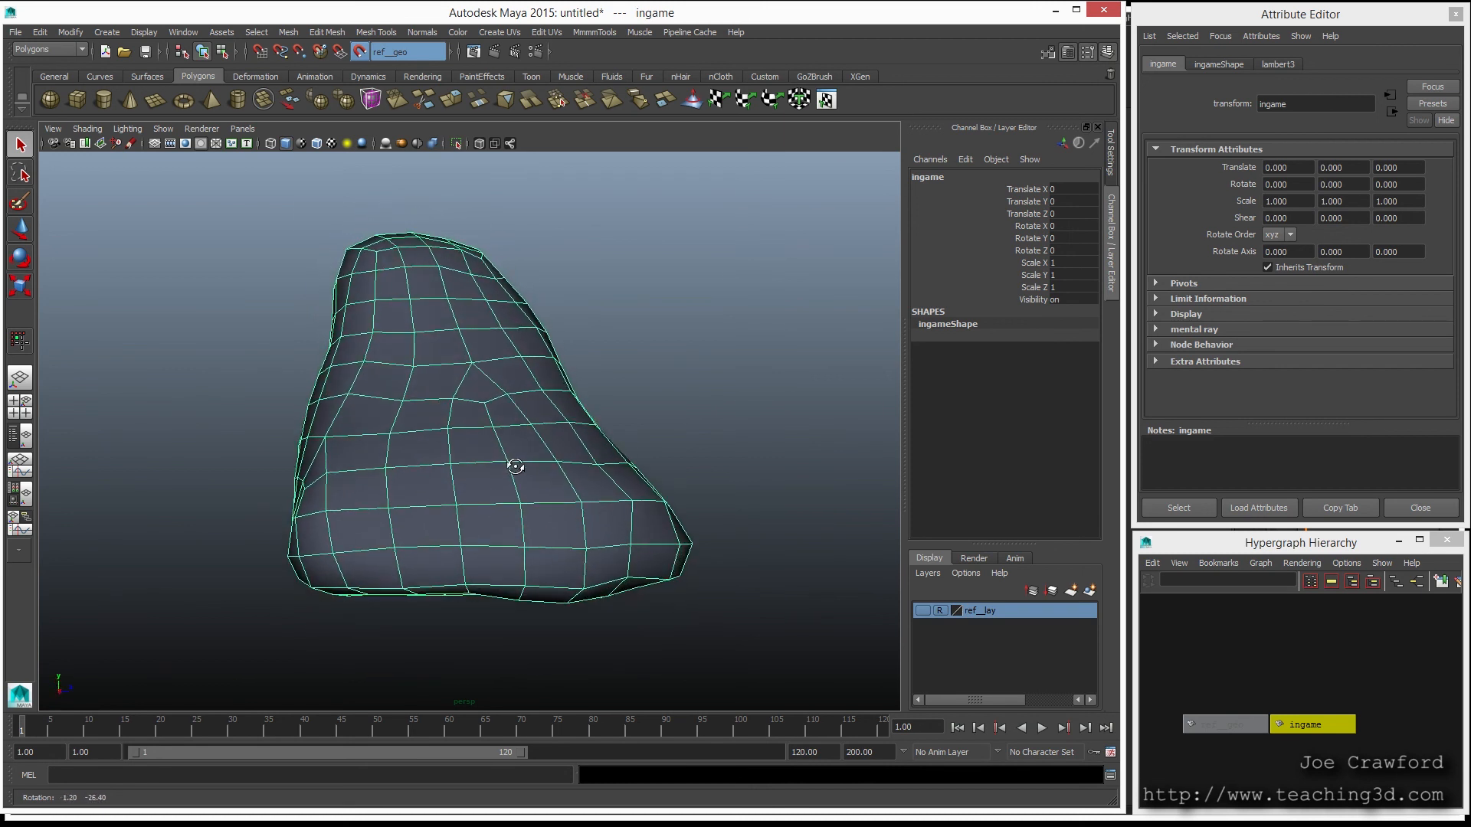
{"action": "mouse_move", "coordinate": [516, 467]}
{"action": "left_mouse_down", "text": "alt"}
{"action": "mouse_move", "coordinate": [545, 468]}
{"action": "mouse_move", "coordinate": [475, 471]}
{"action": "mouse_move", "coordinate": [512, 475]}
{"action": "left_mouse_up", "text": "alt"}
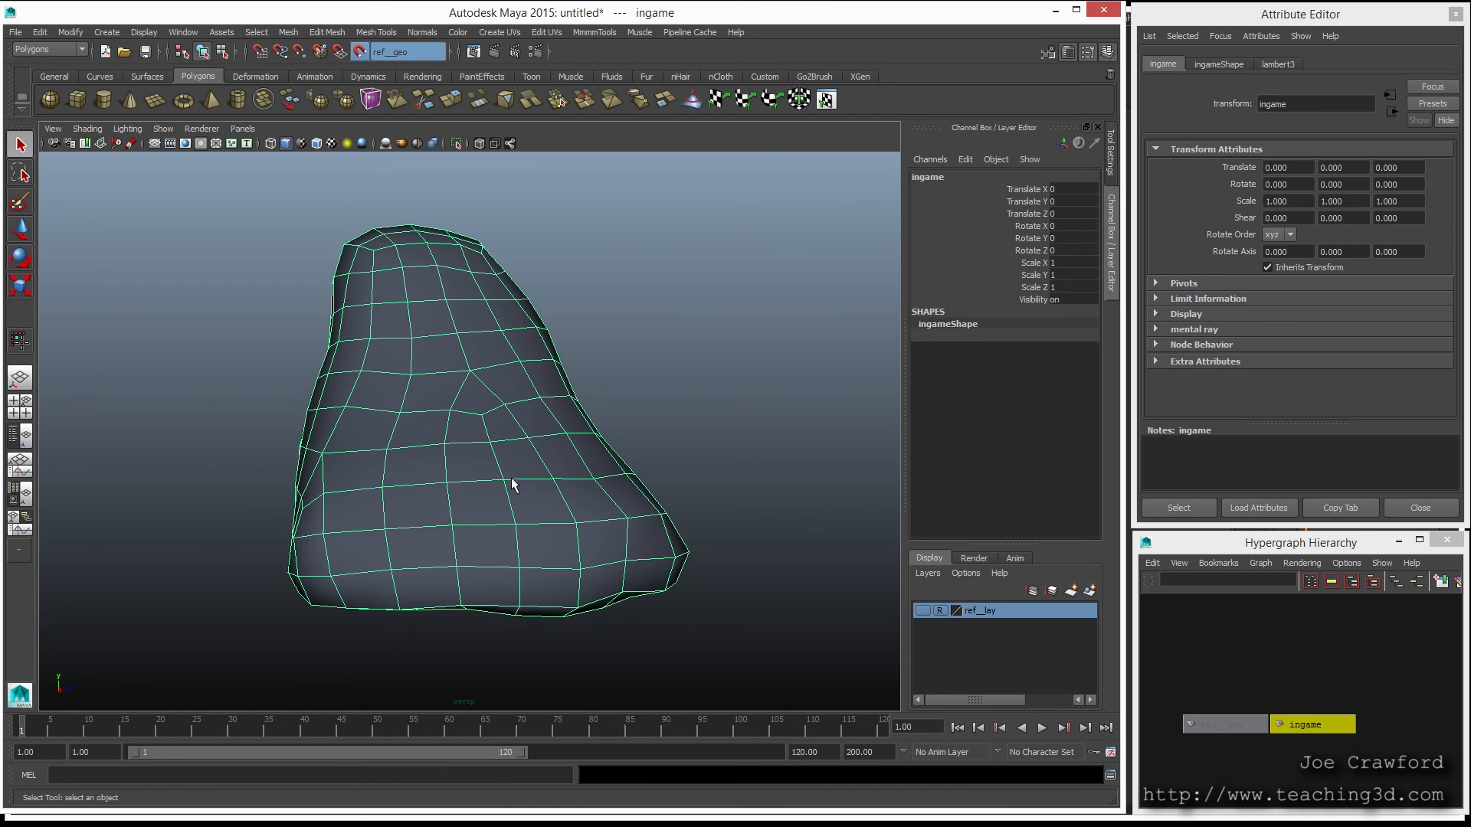
Step: Switch to face selection and select a patch of faces around one lower corner of the ingame rock mesh
{"action": "key", "text": "F11"}
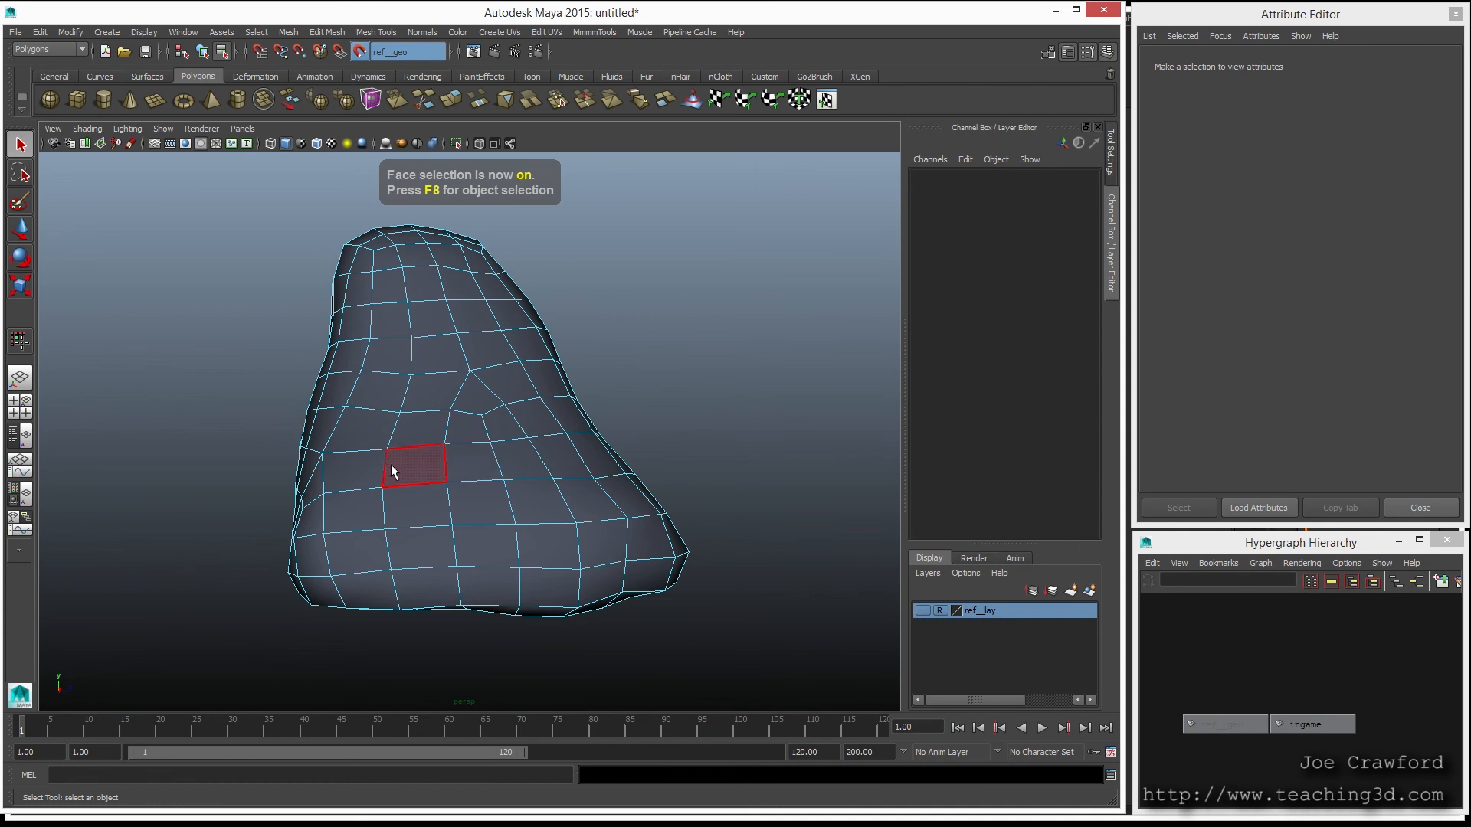
{"action": "left_click_drag", "start_coordinate": [475, 480], "coordinate": [517, 475], "text": "alt"}
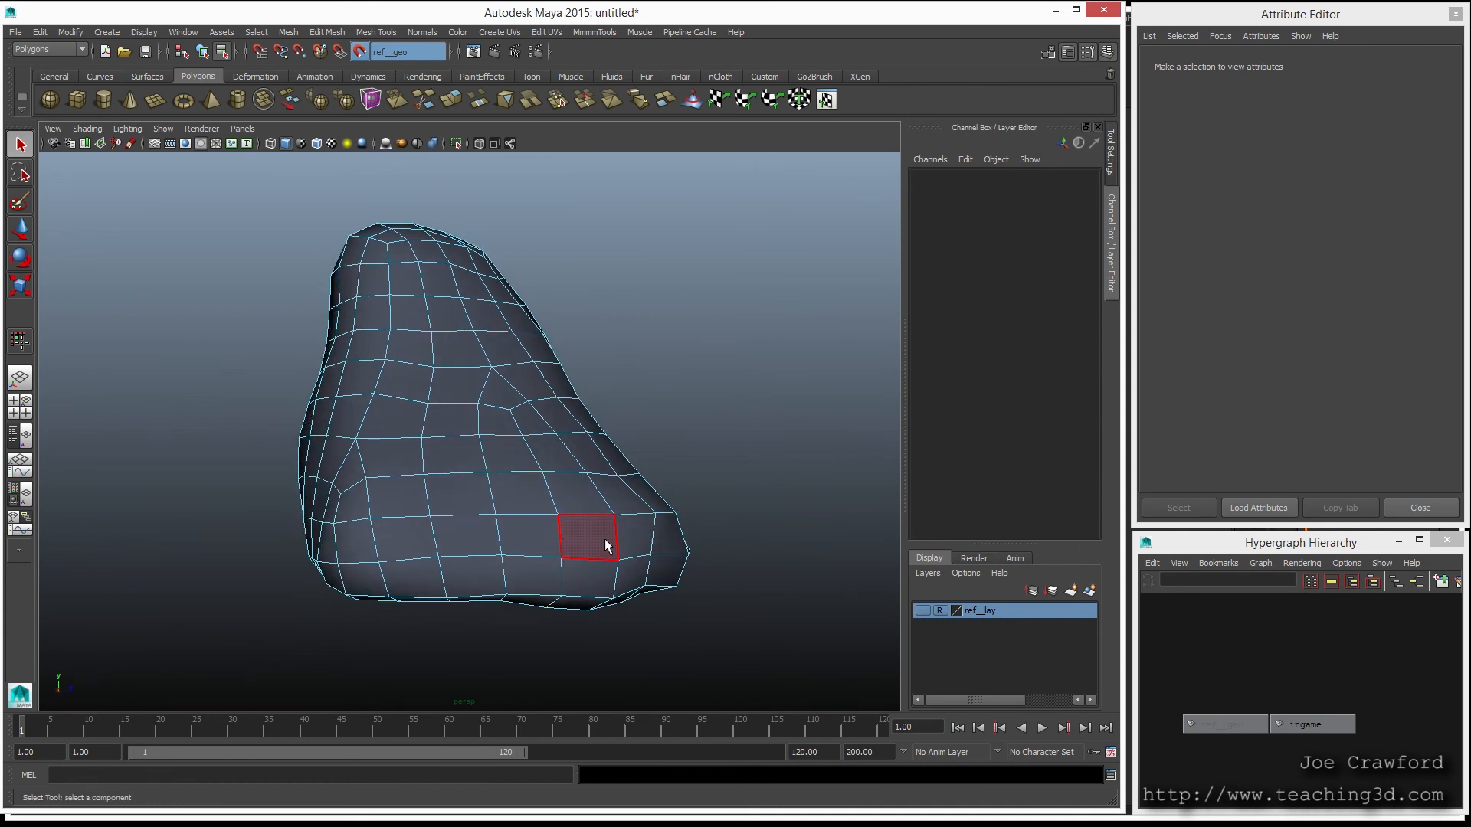
{"action": "left_click_drag", "start_coordinate": [532, 536], "coordinate": [563, 521], "text": "alt"}
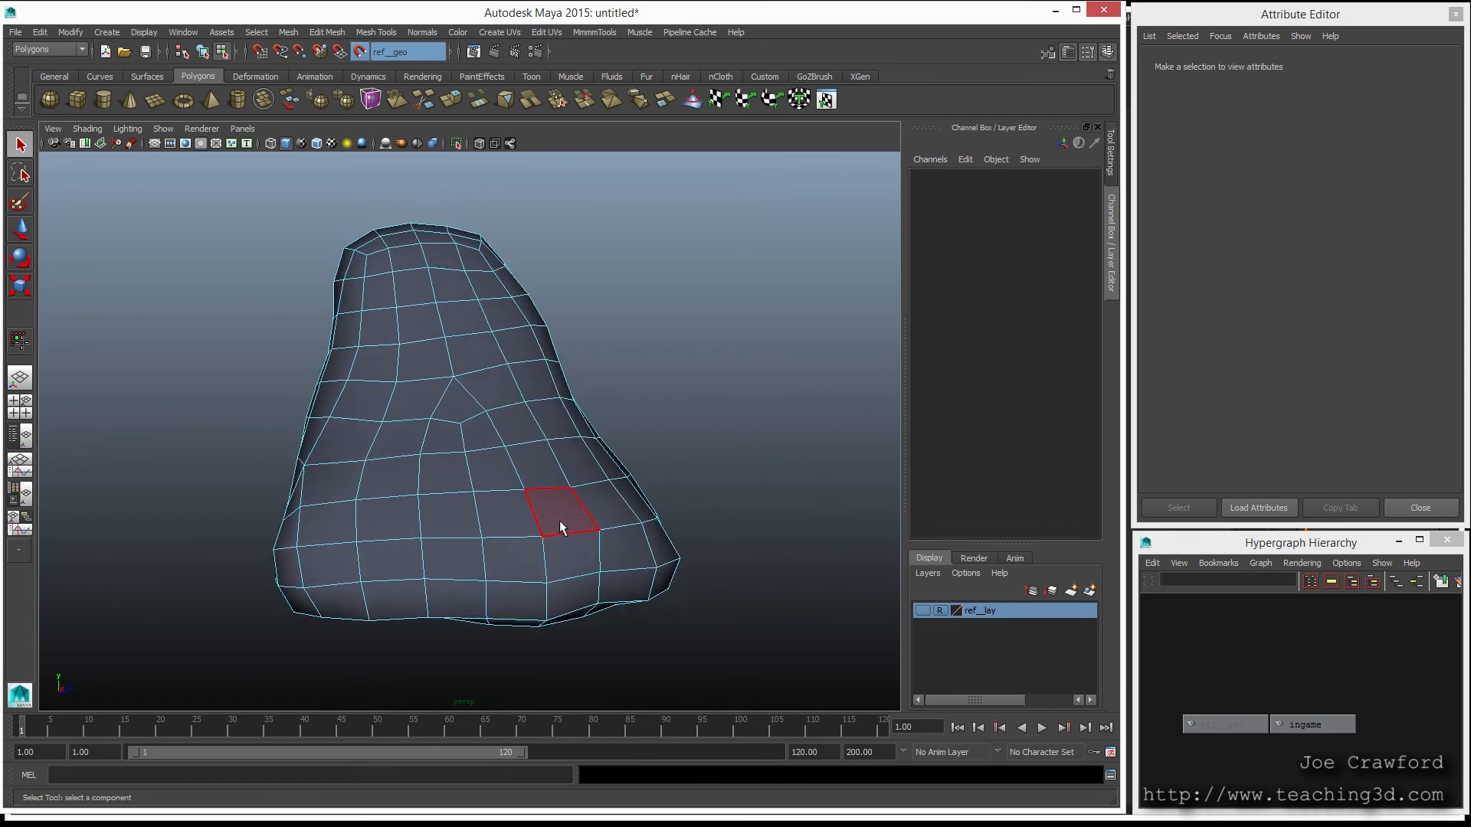
{"action": "left_click", "coordinate": [560, 522]}
{"action": "left_click", "coordinate": [563, 553], "text": "shift"}
{"action": "left_click", "coordinate": [619, 546], "text": "shift"}
{"action": "left_click", "coordinate": [594, 513], "text": "shift"}
{"action": "left_click_drag", "start_coordinate": [619, 542], "coordinate": [502, 538], "text": "alt"}
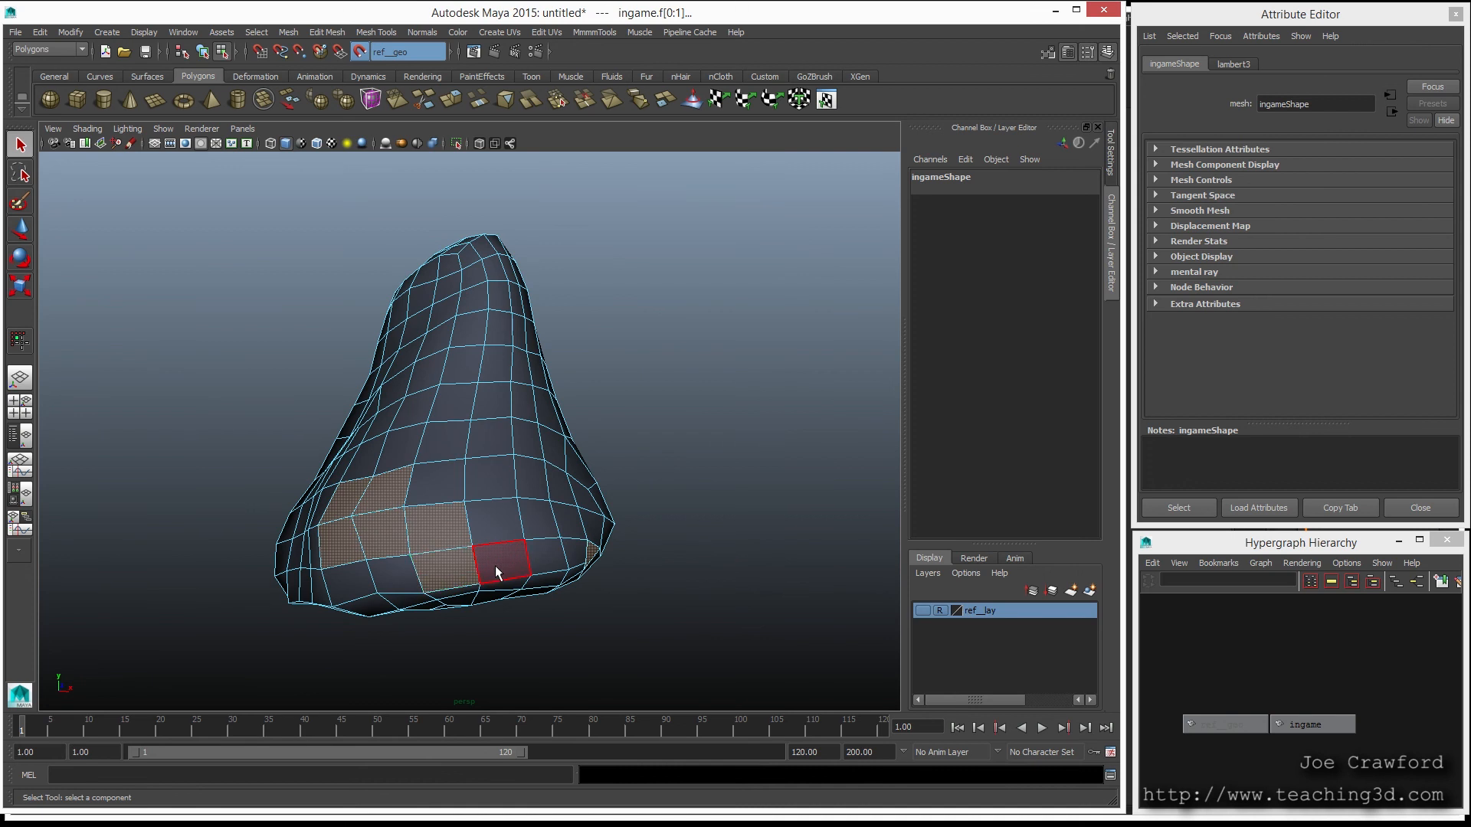
{"action": "left_click", "coordinate": [495, 518], "text": "shift"}
Step: Compare the ingame mesh with the high-resolution rock from the side and the underside by toggling the ref__lay layer's visibility
{"action": "left_click_drag", "start_coordinate": [536, 637], "coordinate": [317, 640], "text": "alt"}
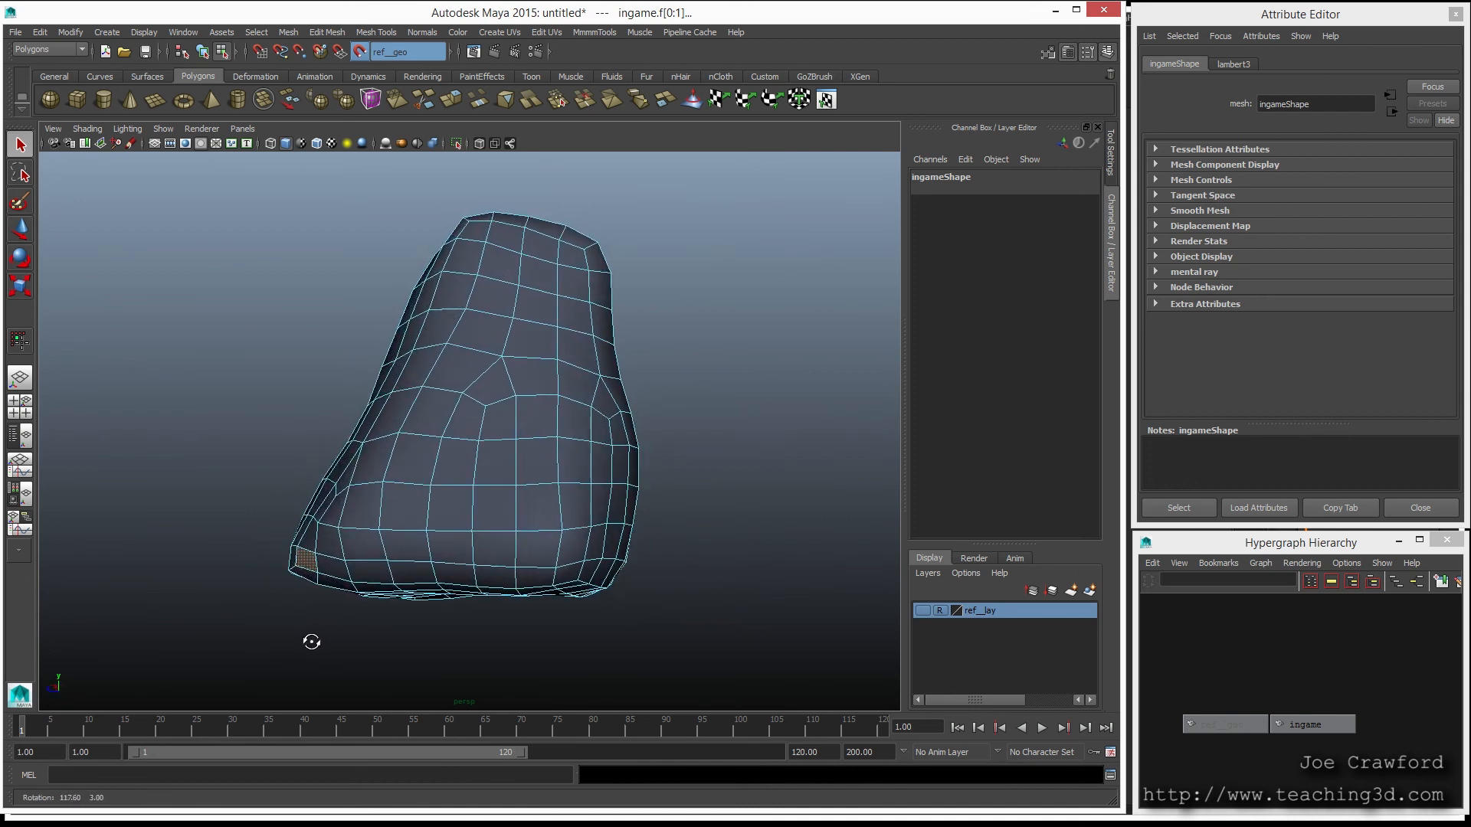
{"action": "left_click", "coordinate": [922, 610]}
{"action": "left_click", "coordinate": [922, 610]}
{"action": "left_click", "coordinate": [922, 610]}
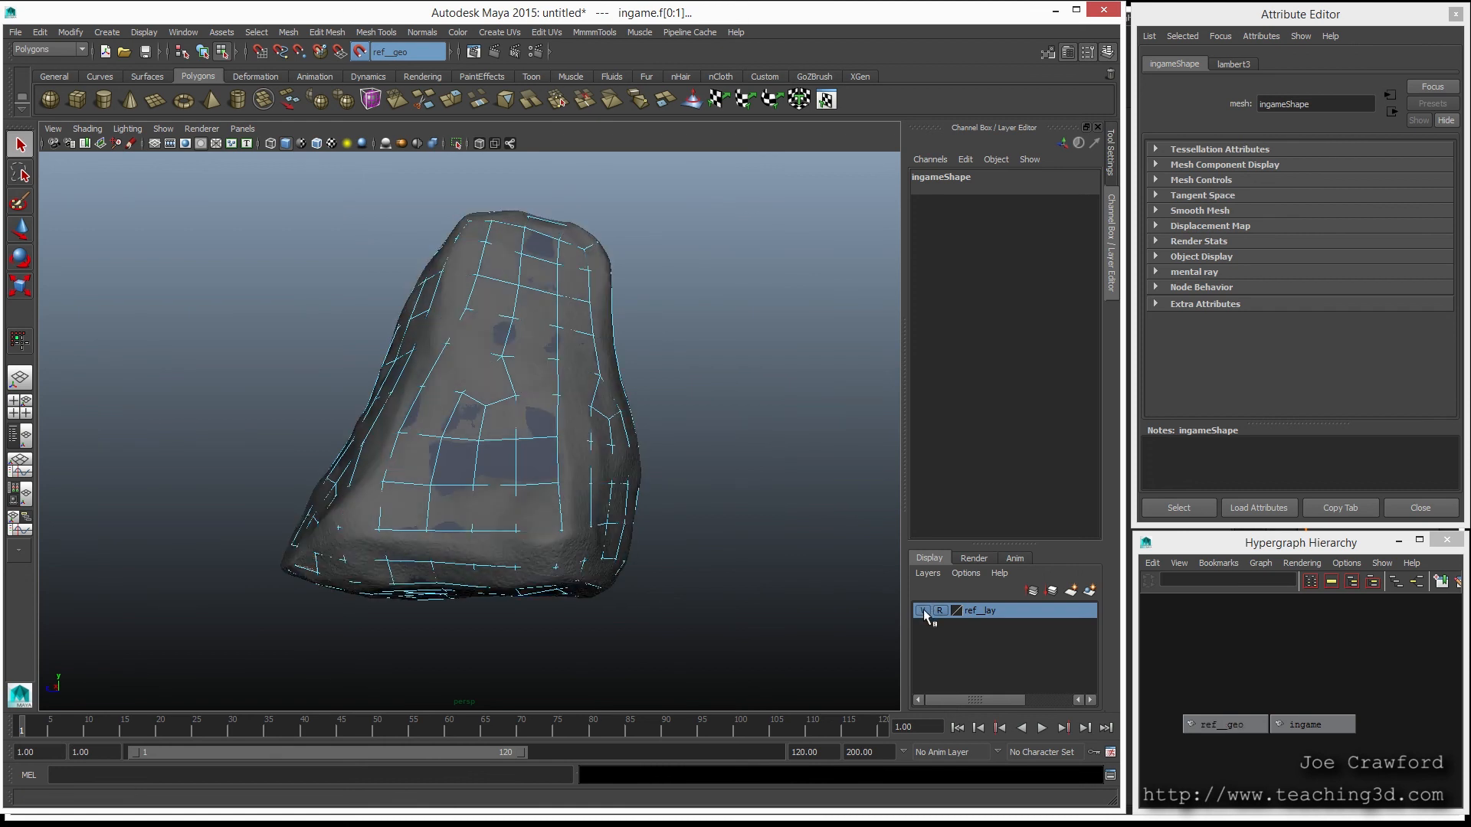
{"action": "left_click", "coordinate": [923, 610]}
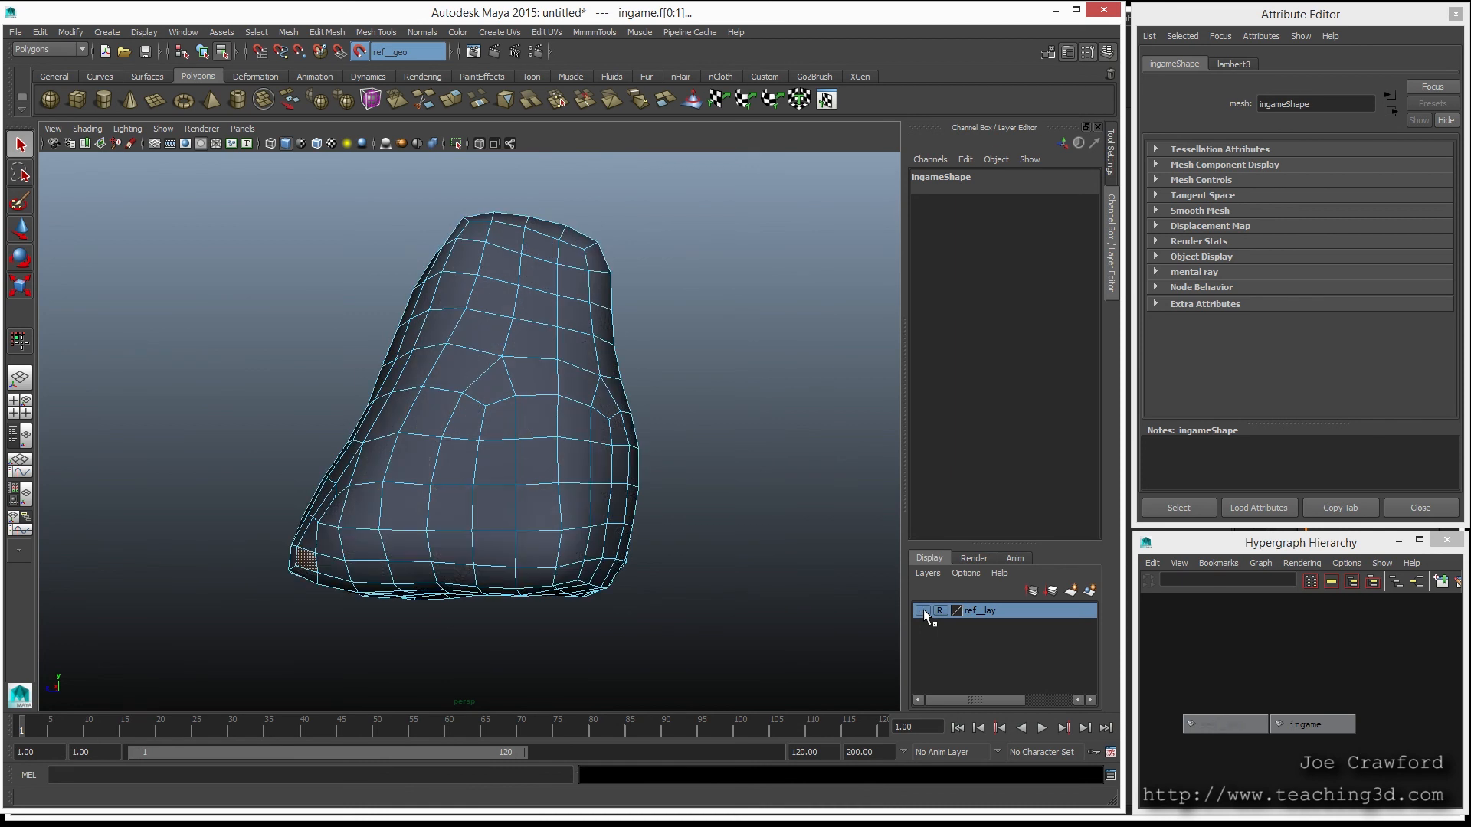
{"action": "left_click_drag", "start_coordinate": [322, 667], "coordinate": [676, 609], "text": "alt"}
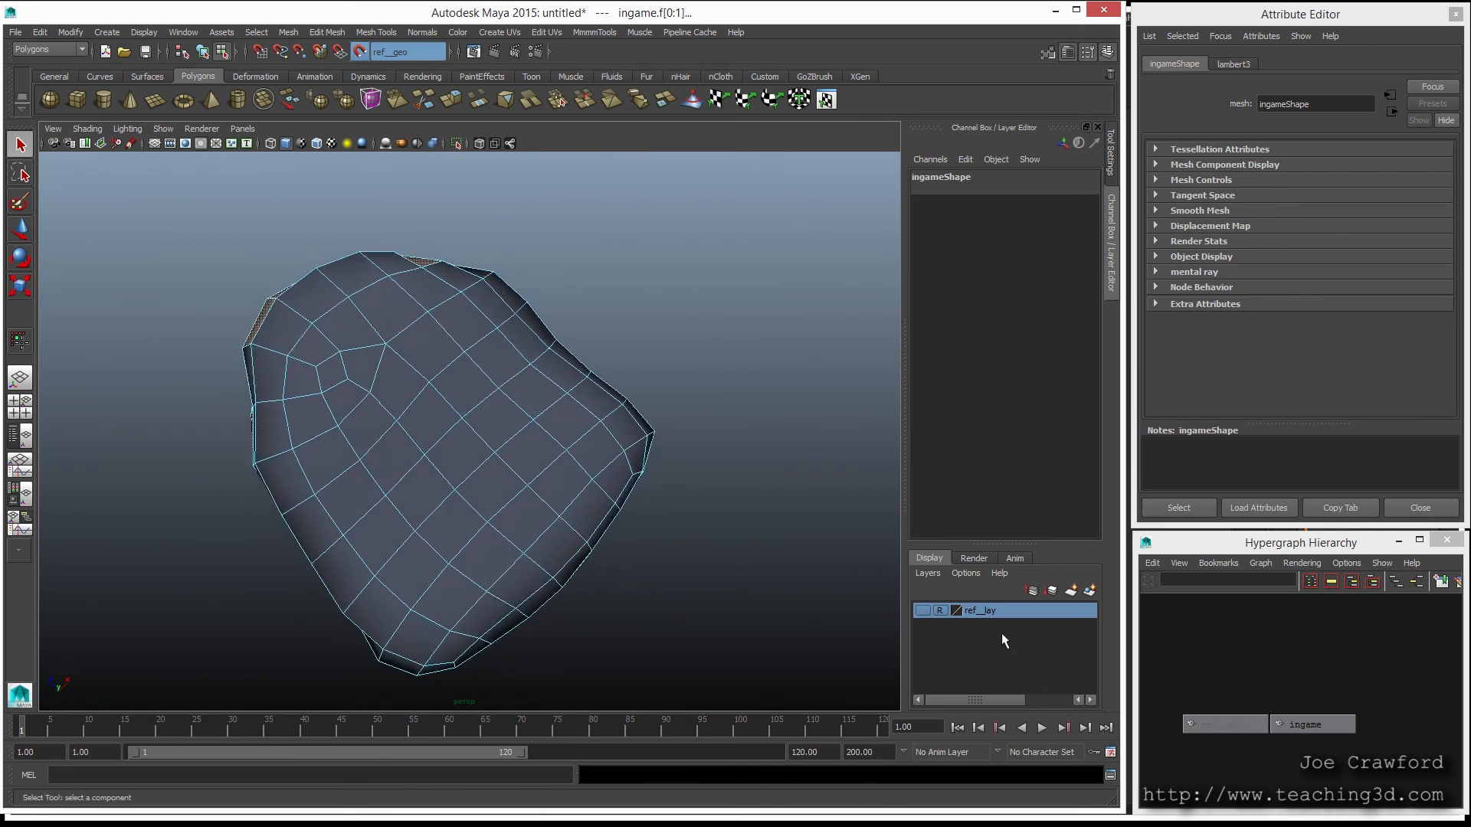
{"action": "left_click", "coordinate": [922, 611]}
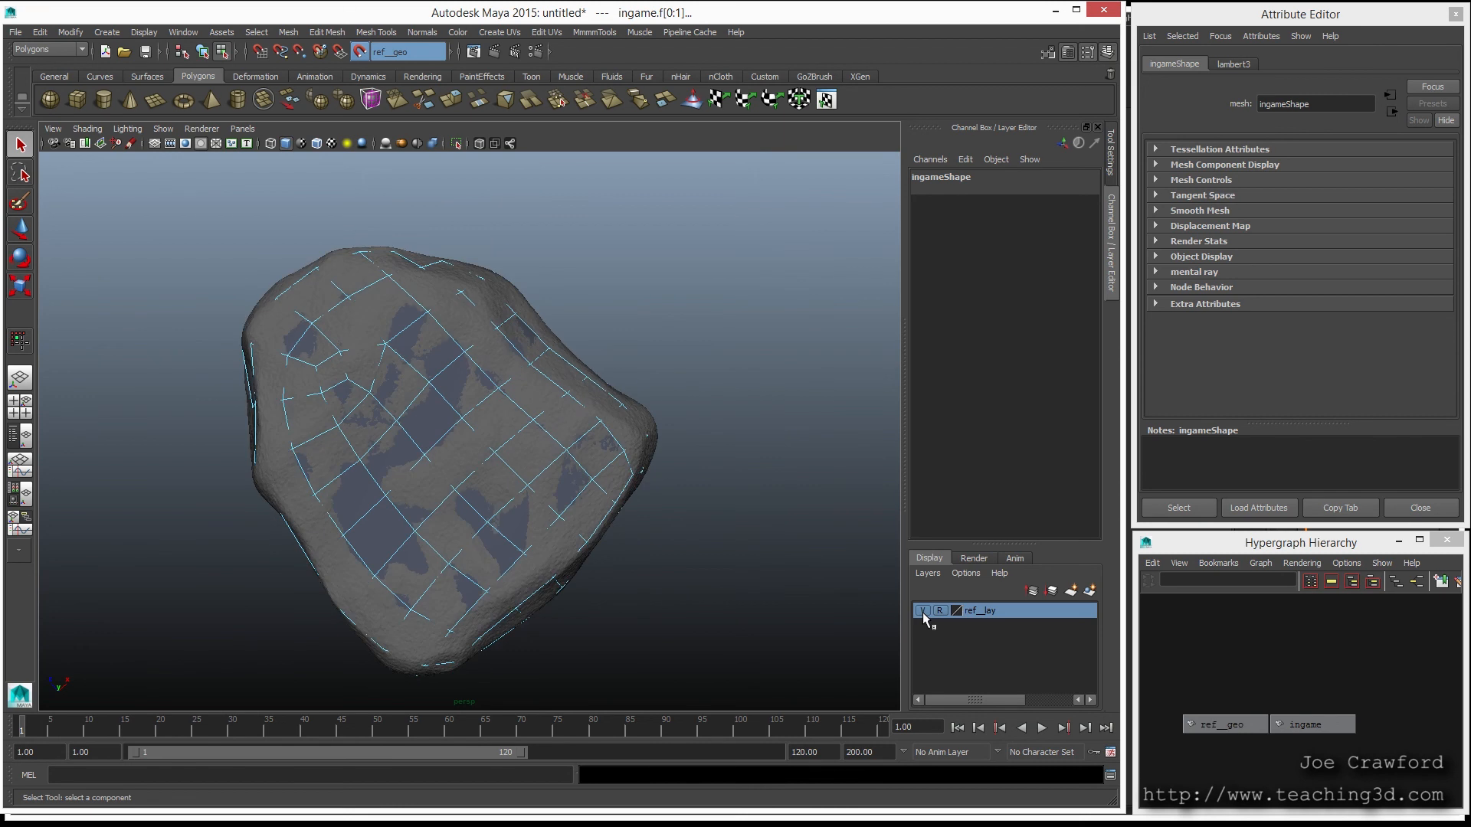
{"action": "left_click", "coordinate": [922, 611]}
Step: Compare the base and the marked lower corner with the high-resolution reference from several angles, ending with ref__lay hidden
{"action": "left_click_drag", "start_coordinate": [688, 369], "coordinate": [600, 460], "text": "alt"}
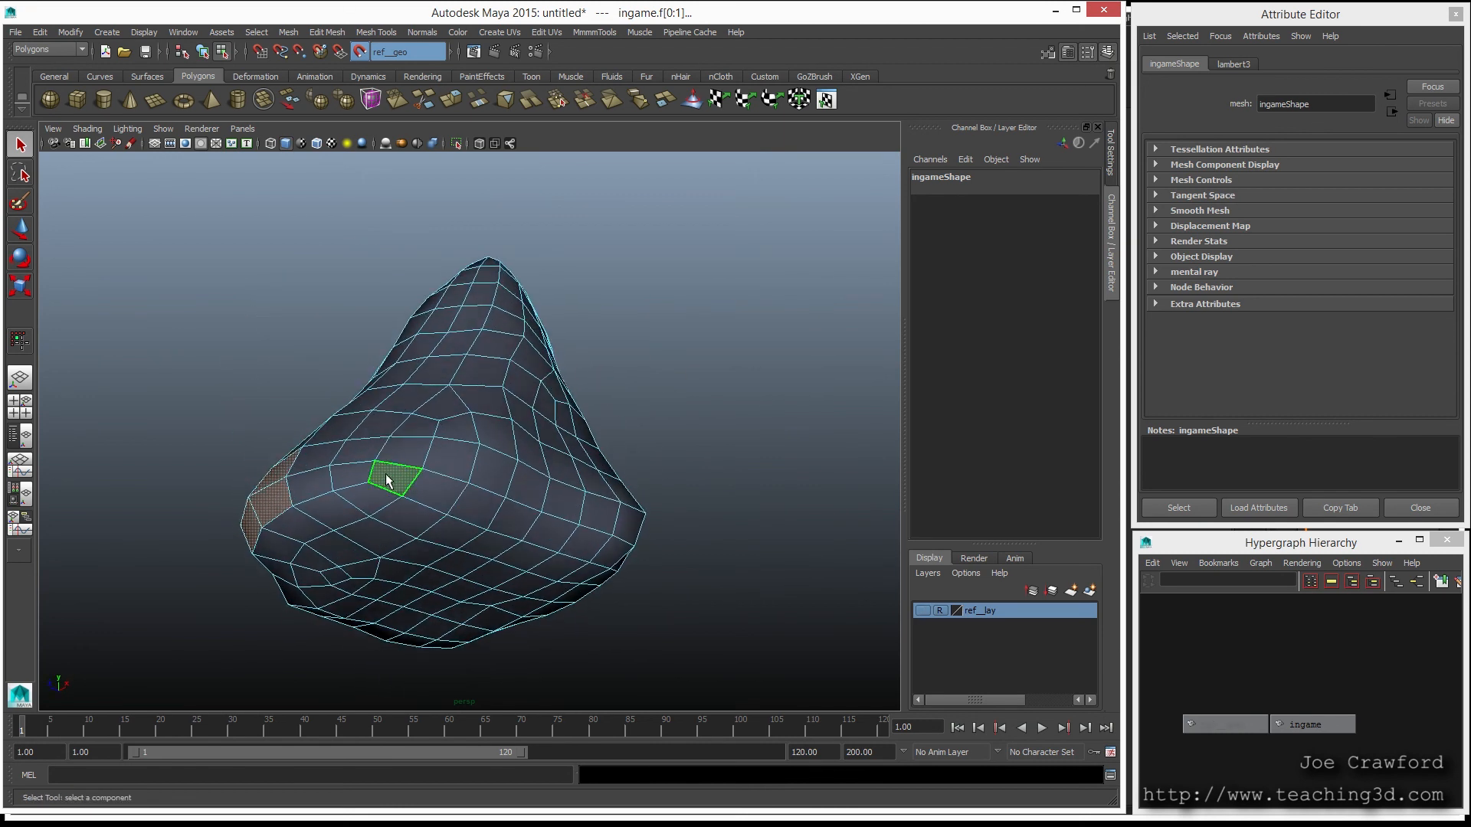
{"action": "left_click_drag", "start_coordinate": [386, 481], "coordinate": [470, 548], "text": "alt"}
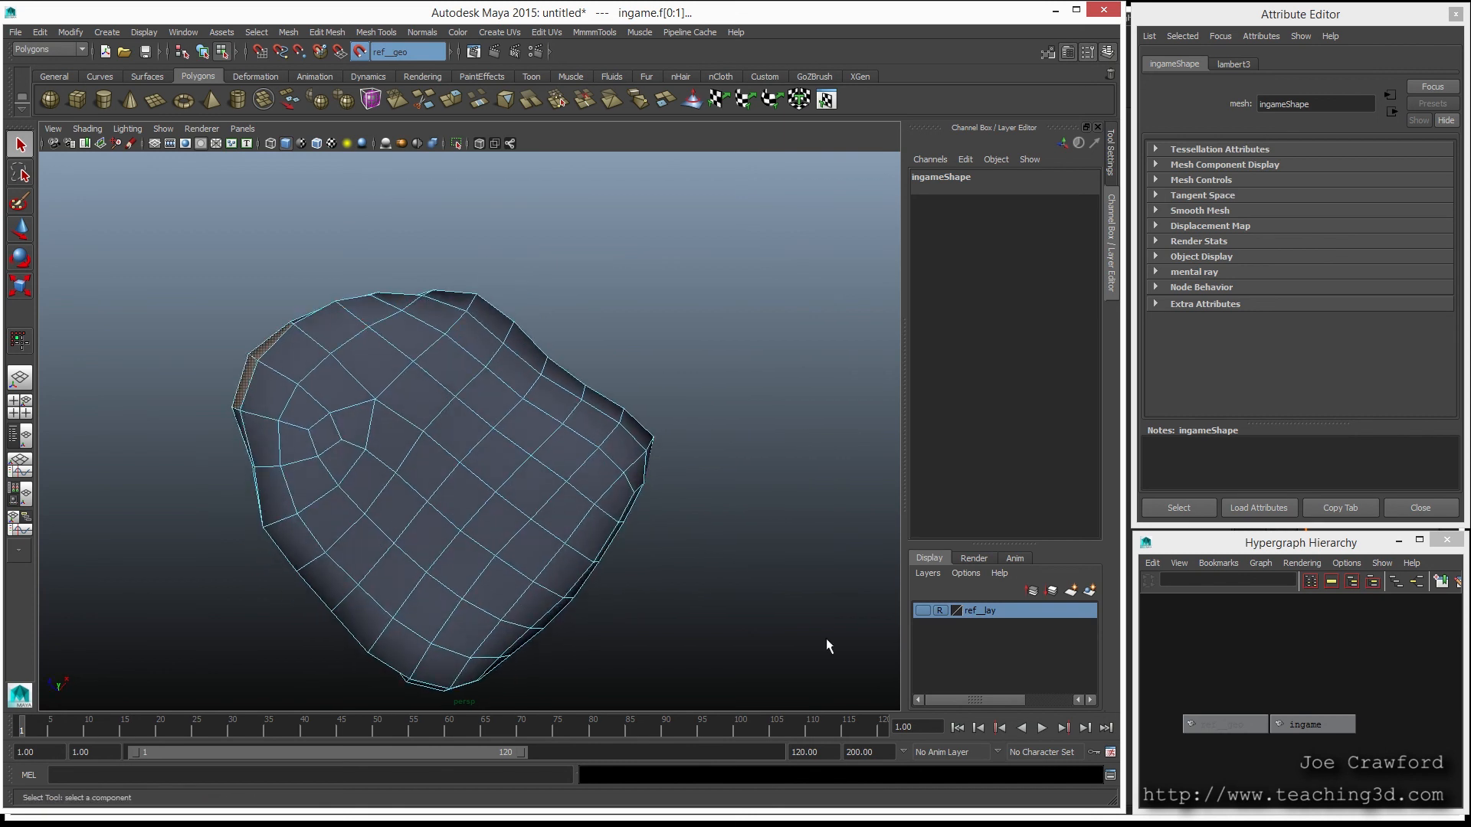
{"action": "left_click", "coordinate": [923, 611]}
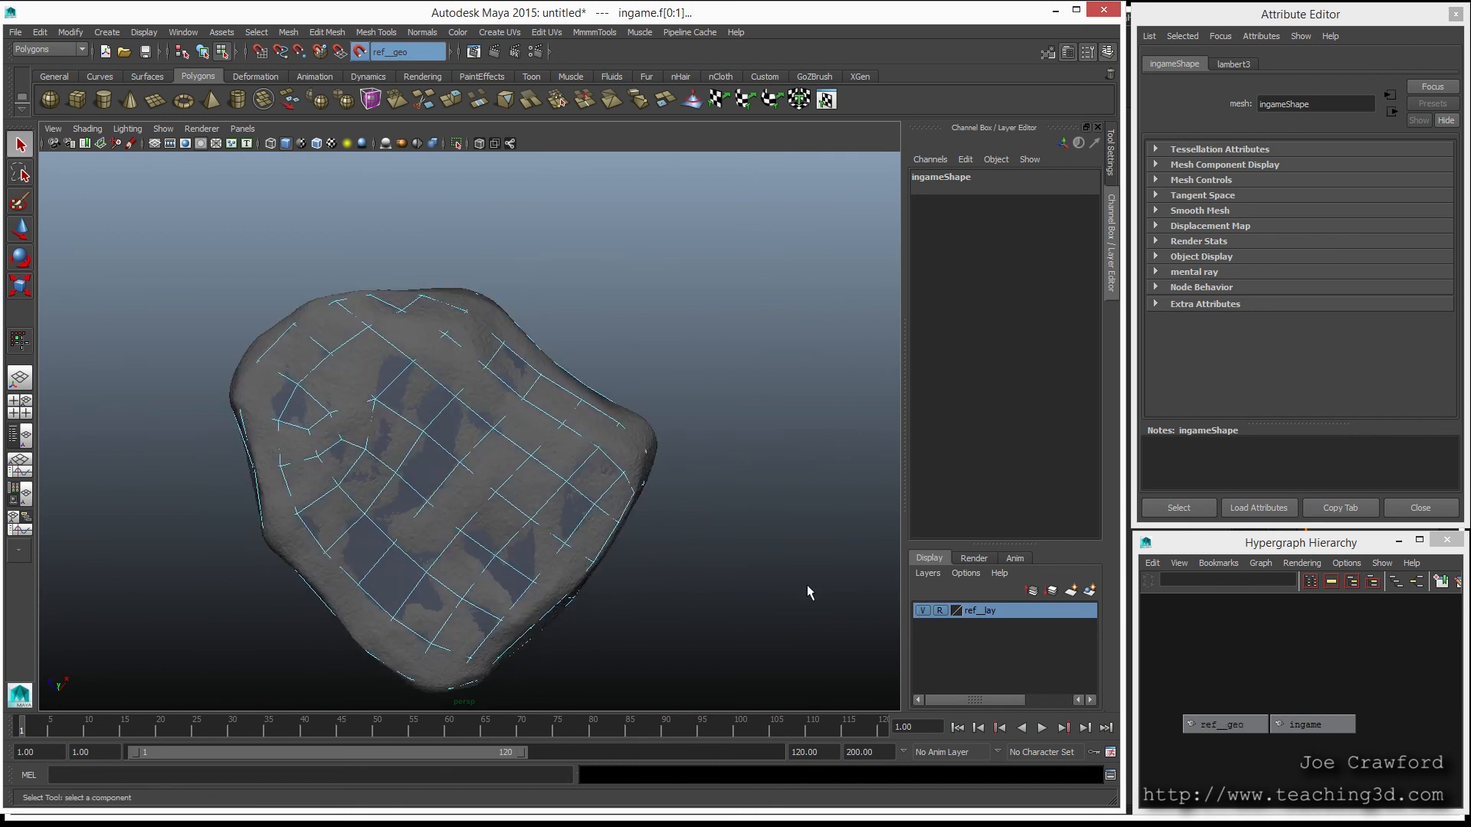
{"action": "left_click_drag", "start_coordinate": [519, 459], "coordinate": [701, 550], "text": "alt"}
{"action": "left_click_drag", "start_coordinate": [583, 581], "coordinate": [703, 586], "text": "alt"}
{"action": "left_click", "coordinate": [922, 611]}
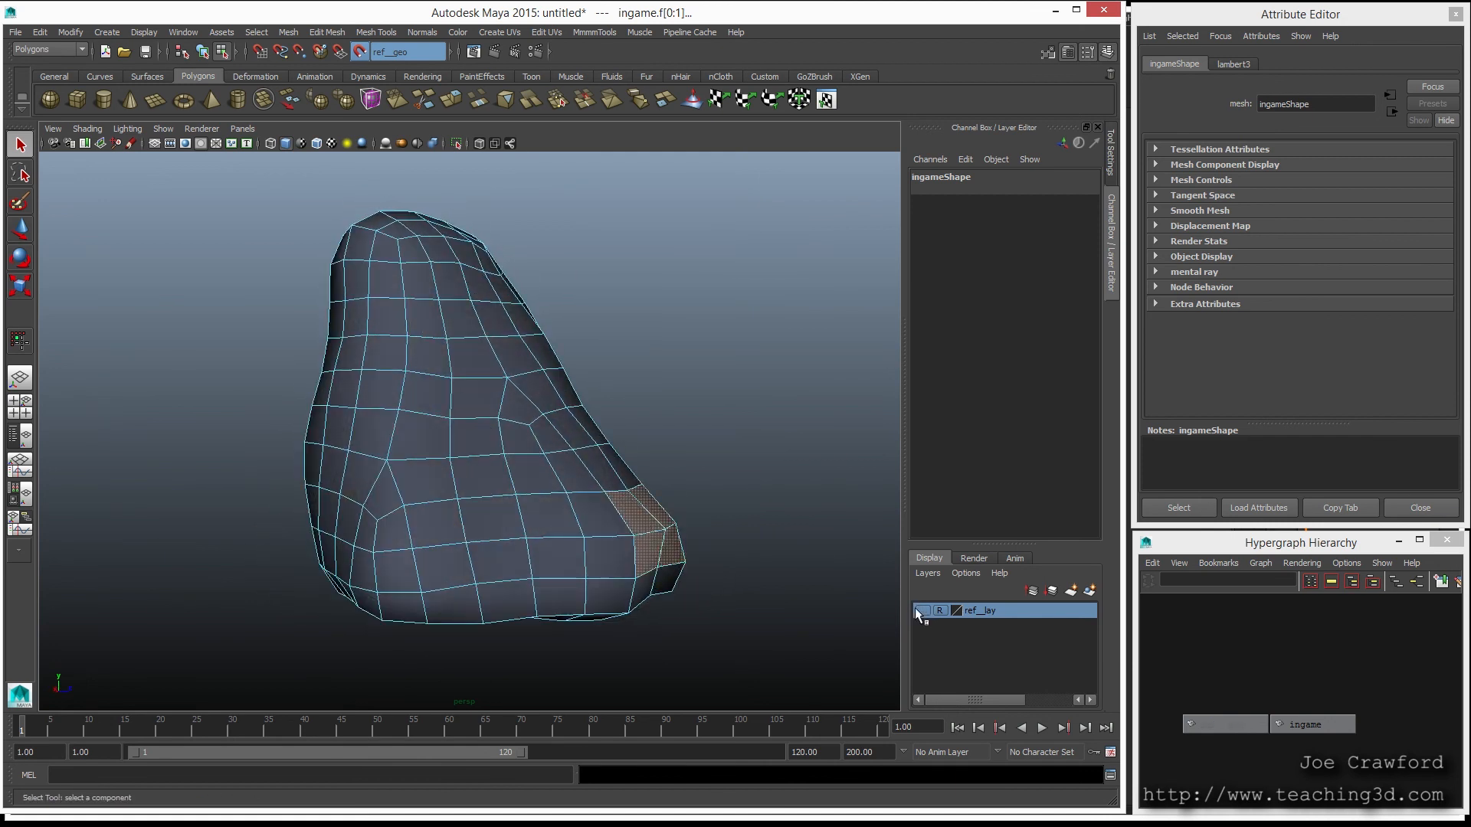
{"action": "left_click_drag", "start_coordinate": [791, 584], "coordinate": [689, 553], "text": "alt"}
{"action": "left_click_drag", "start_coordinate": [769, 620], "coordinate": [645, 617], "text": "alt"}
{"action": "left_click", "coordinate": [922, 610]}
{"action": "left_click_drag", "start_coordinate": [507, 612], "coordinate": [618, 610], "text": "alt"}
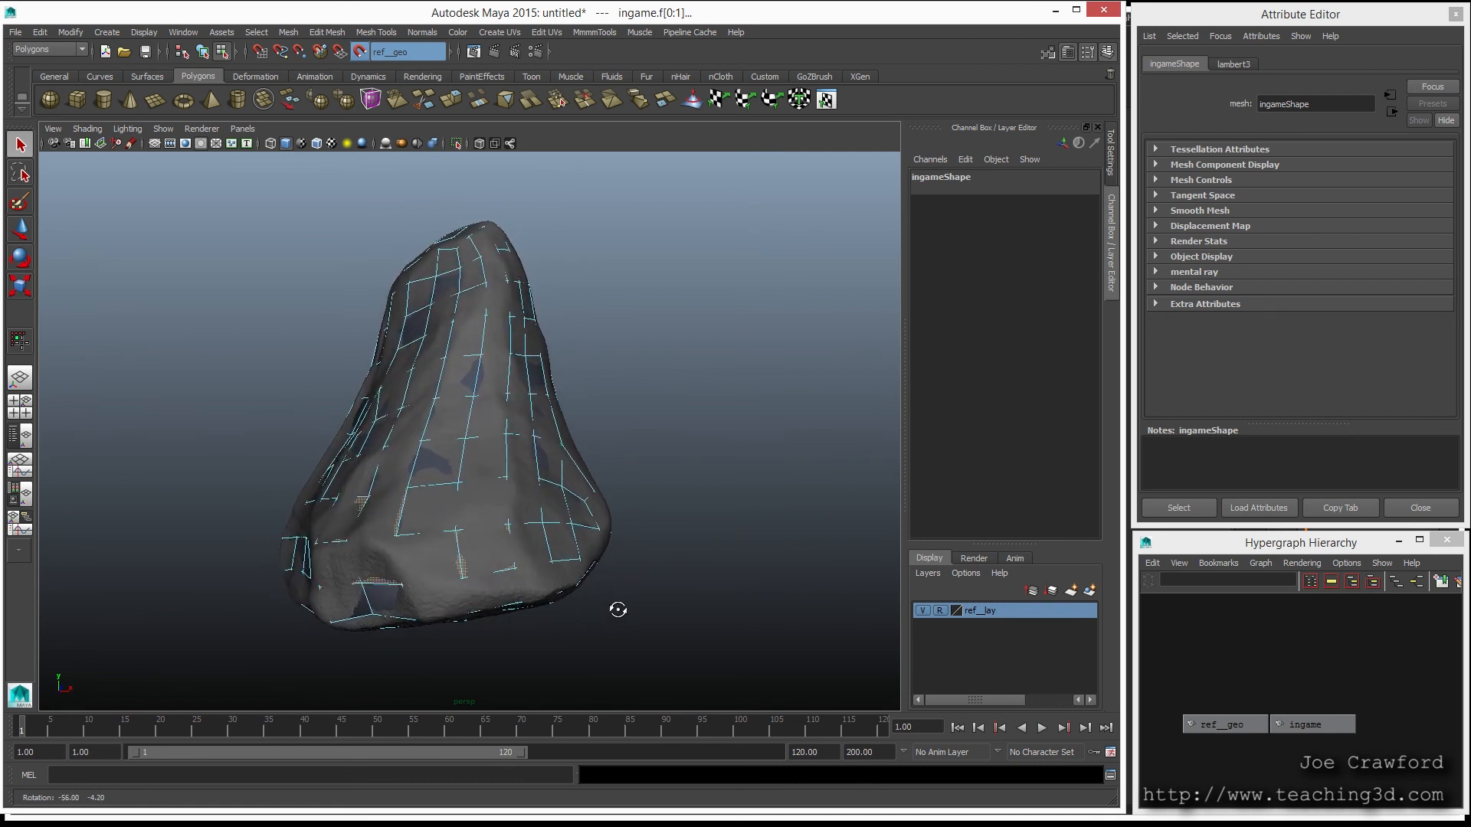
{"action": "left_click", "coordinate": [921, 611]}
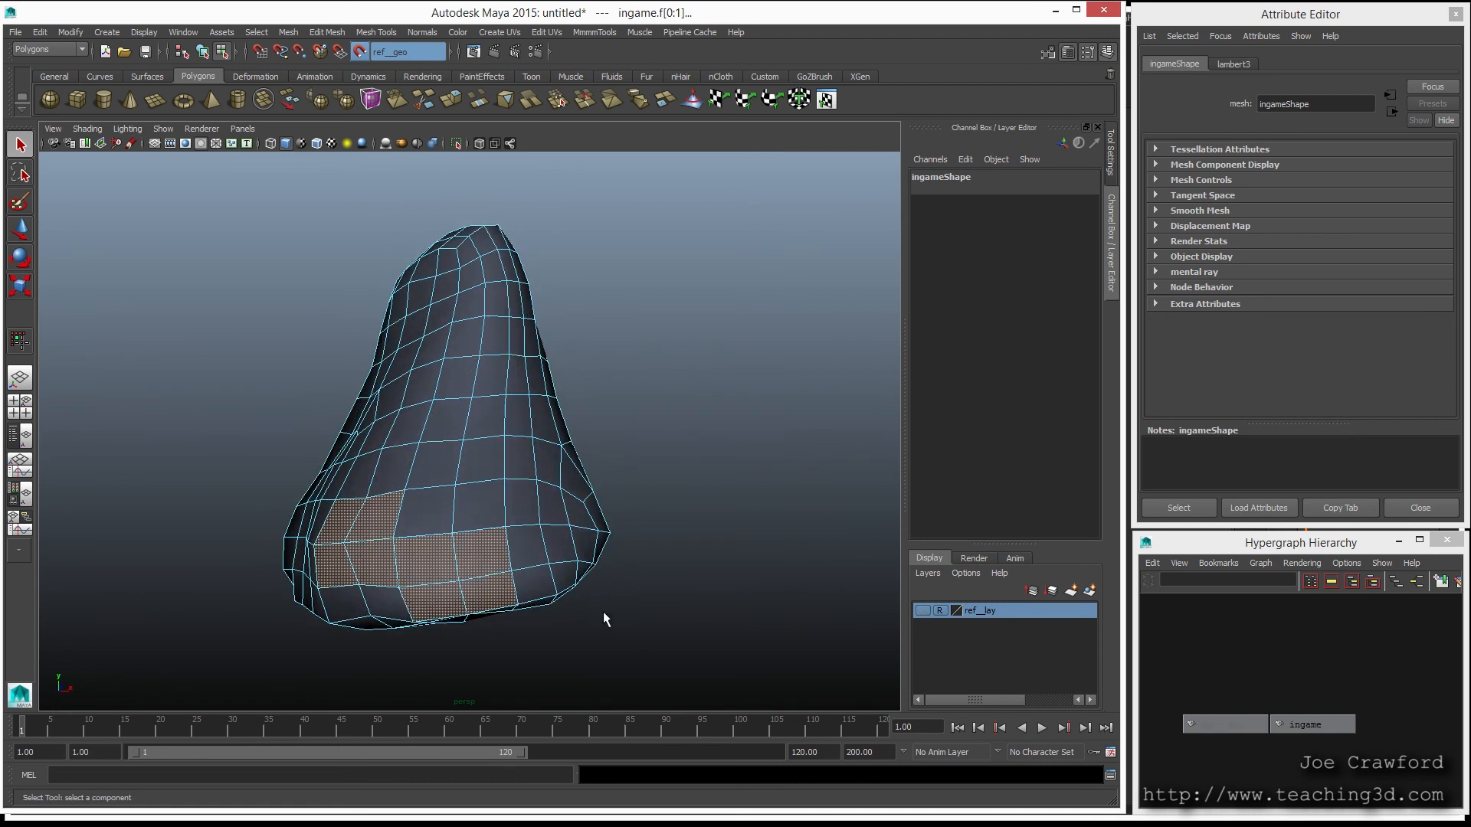
Step: Add a four-face patch on another bulging lower corner of the ingame mesh to the face selection
{"action": "key", "text": "1"}
{"action": "left_click", "coordinate": [523, 543], "text": "shift"}
{"action": "left_click", "coordinate": [514, 579], "text": "shift"}
{"action": "left_click", "coordinate": [536, 576], "text": "shift"}
{"action": "left_click", "coordinate": [535, 541], "text": "shift"}
Step: Check the broad sides of the ingame mesh against the high-resolution rock by showing and hiding the ref__lay layer
{"action": "left_click_drag", "start_coordinate": [624, 578], "coordinate": [289, 554], "text": "alt"}
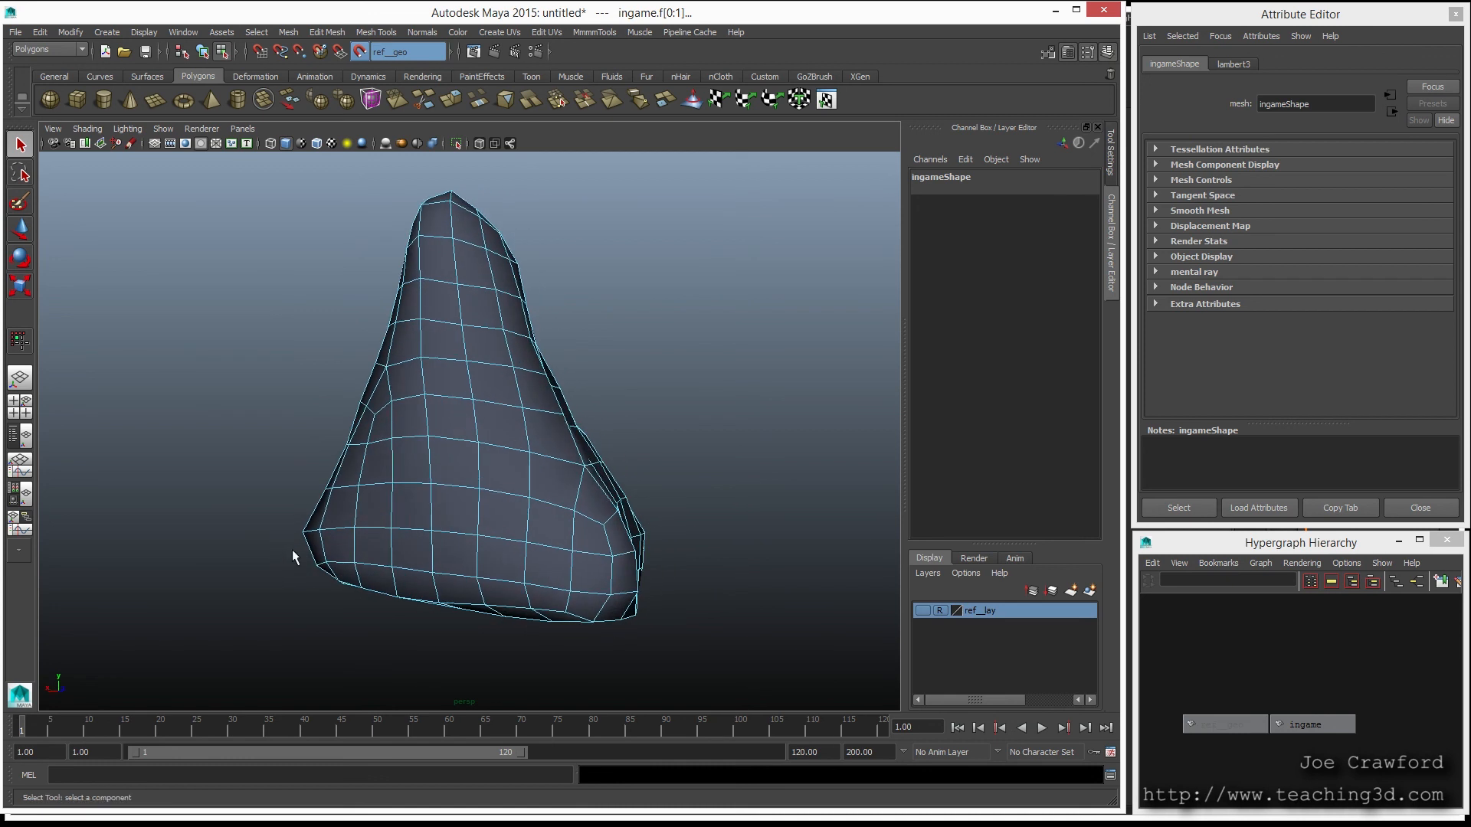
{"action": "left_click", "coordinate": [922, 610]}
{"action": "left_click", "coordinate": [922, 610]}
{"action": "left_click_drag", "start_coordinate": [224, 582], "coordinate": [509, 582], "text": "alt"}
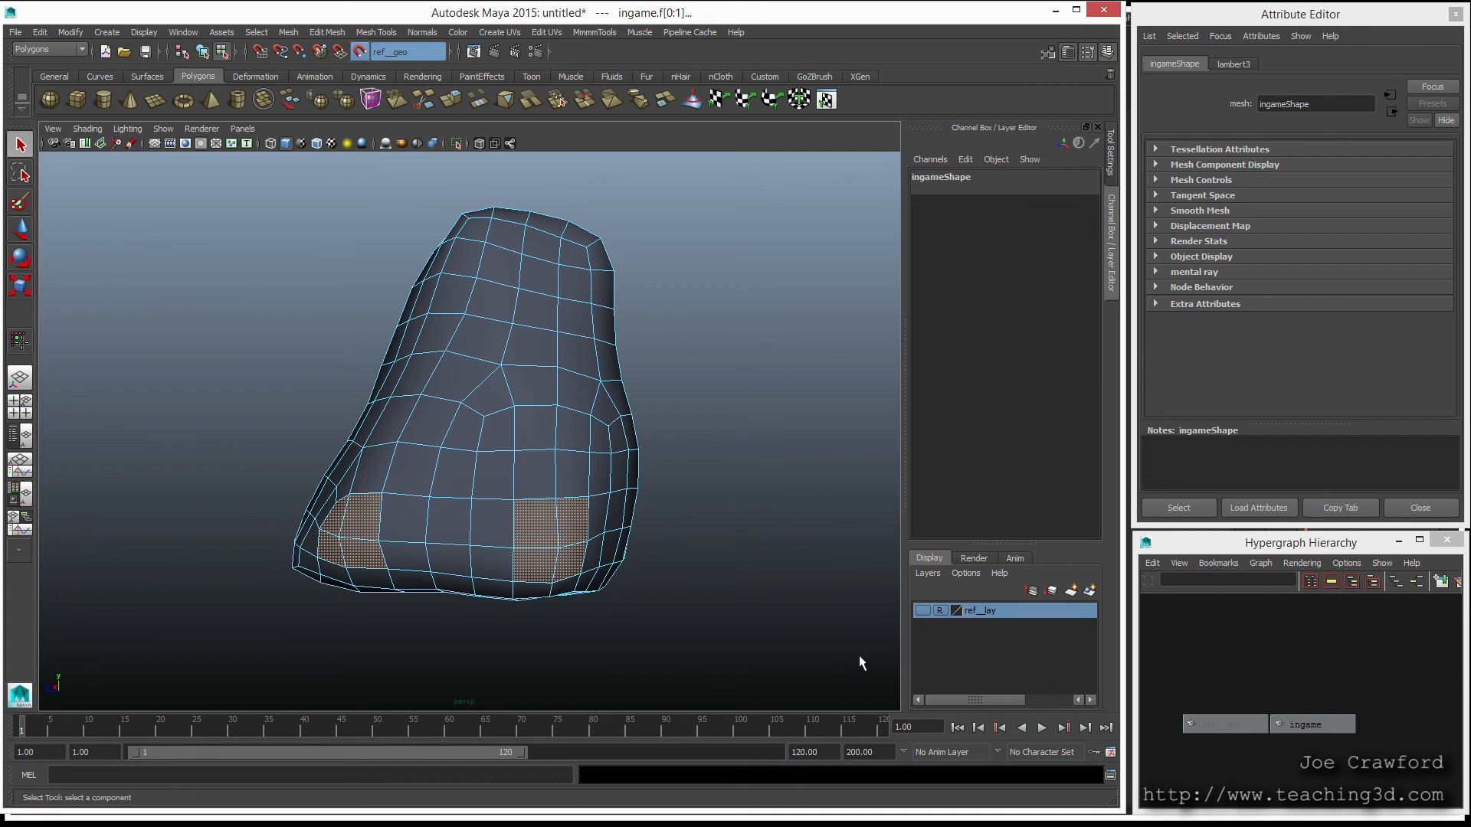
{"action": "left_click", "coordinate": [920, 610]}
{"action": "left_click", "coordinate": [920, 610]}
{"action": "left_click", "coordinate": [920, 610]}
{"action": "left_click", "coordinate": [921, 610]}
Step: Add a patch of faces on the ridge at the ingame mesh's peak to the face selection
{"action": "left_click_drag", "start_coordinate": [265, 617], "coordinate": [510, 594], "text": "alt"}
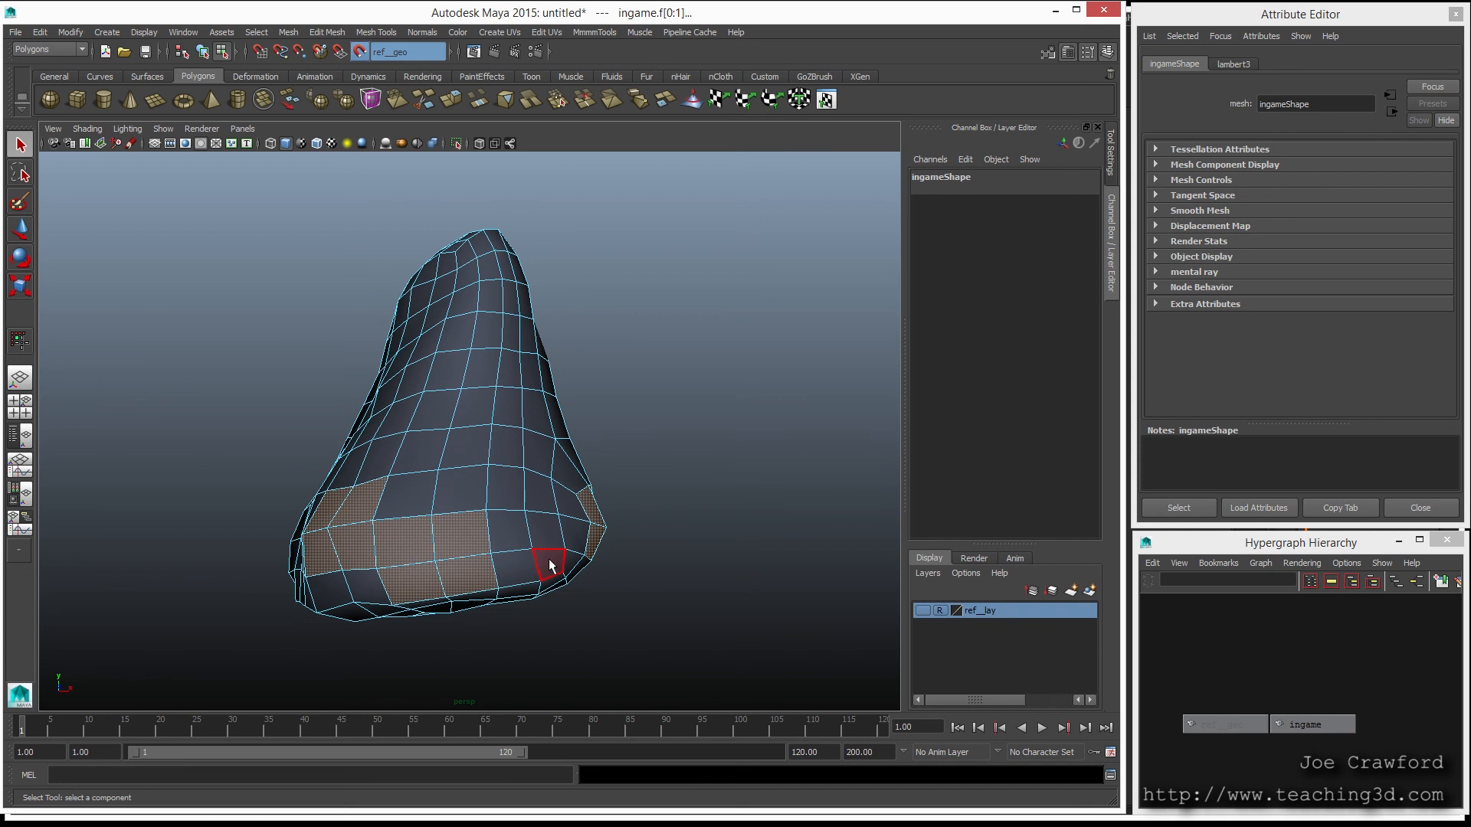
{"action": "left_click_drag", "start_coordinate": [438, 389], "coordinate": [743, 350], "text": "alt"}
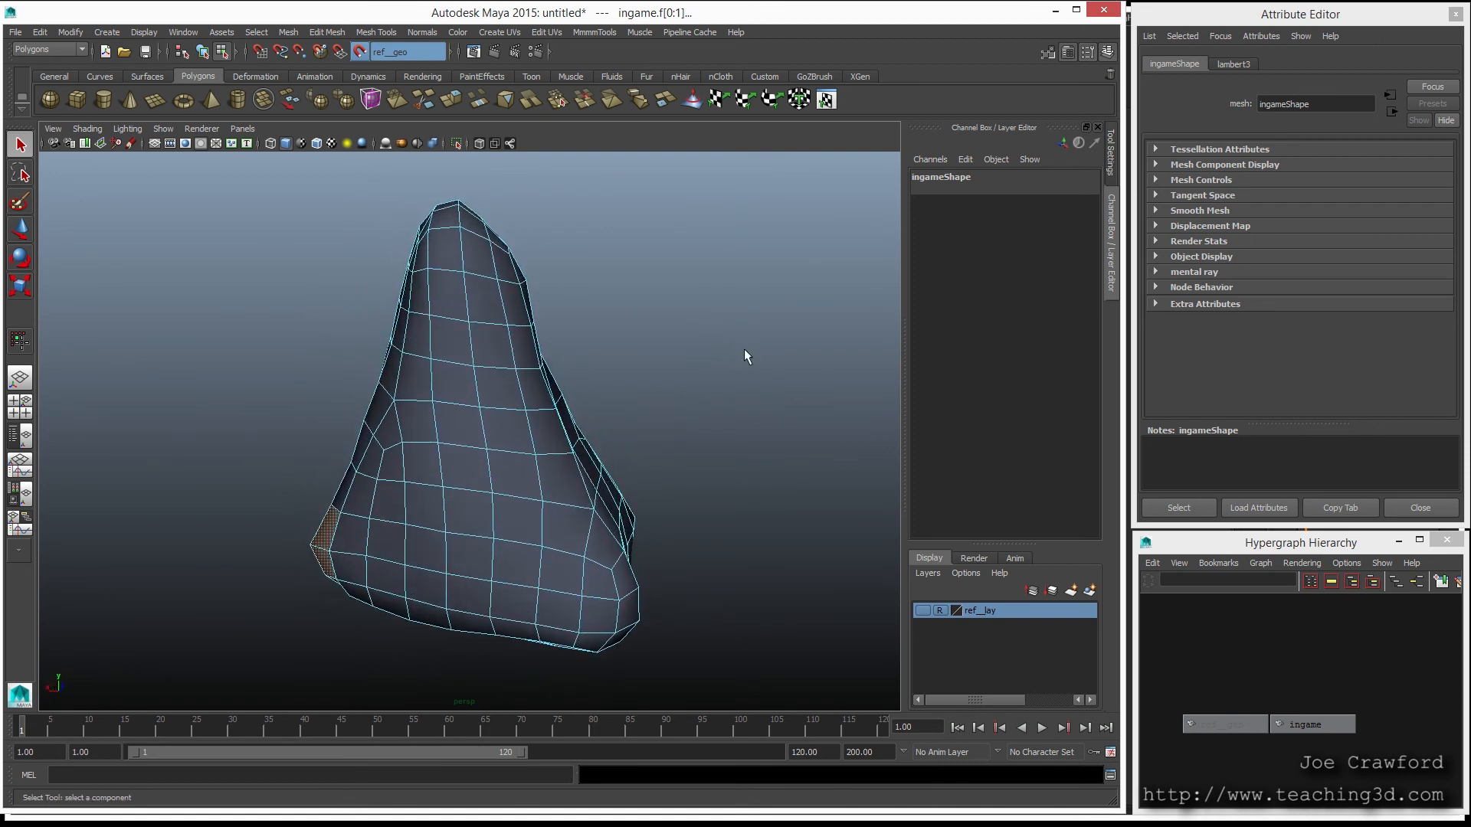
{"action": "left_click_drag", "start_coordinate": [480, 207], "coordinate": [501, 310], "text": "alt"}
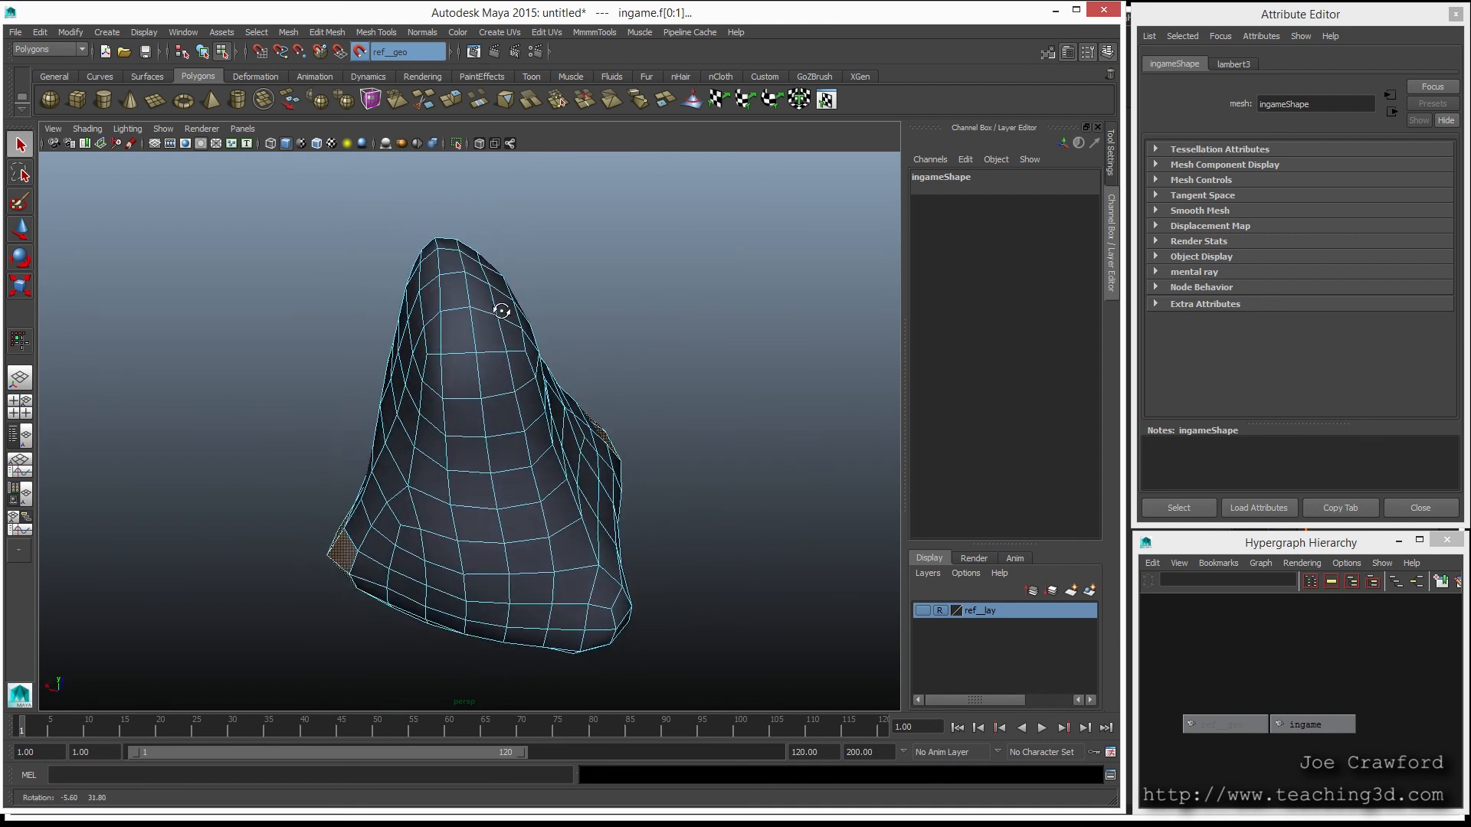
{"action": "left_click", "coordinate": [431, 338], "text": "shift"}
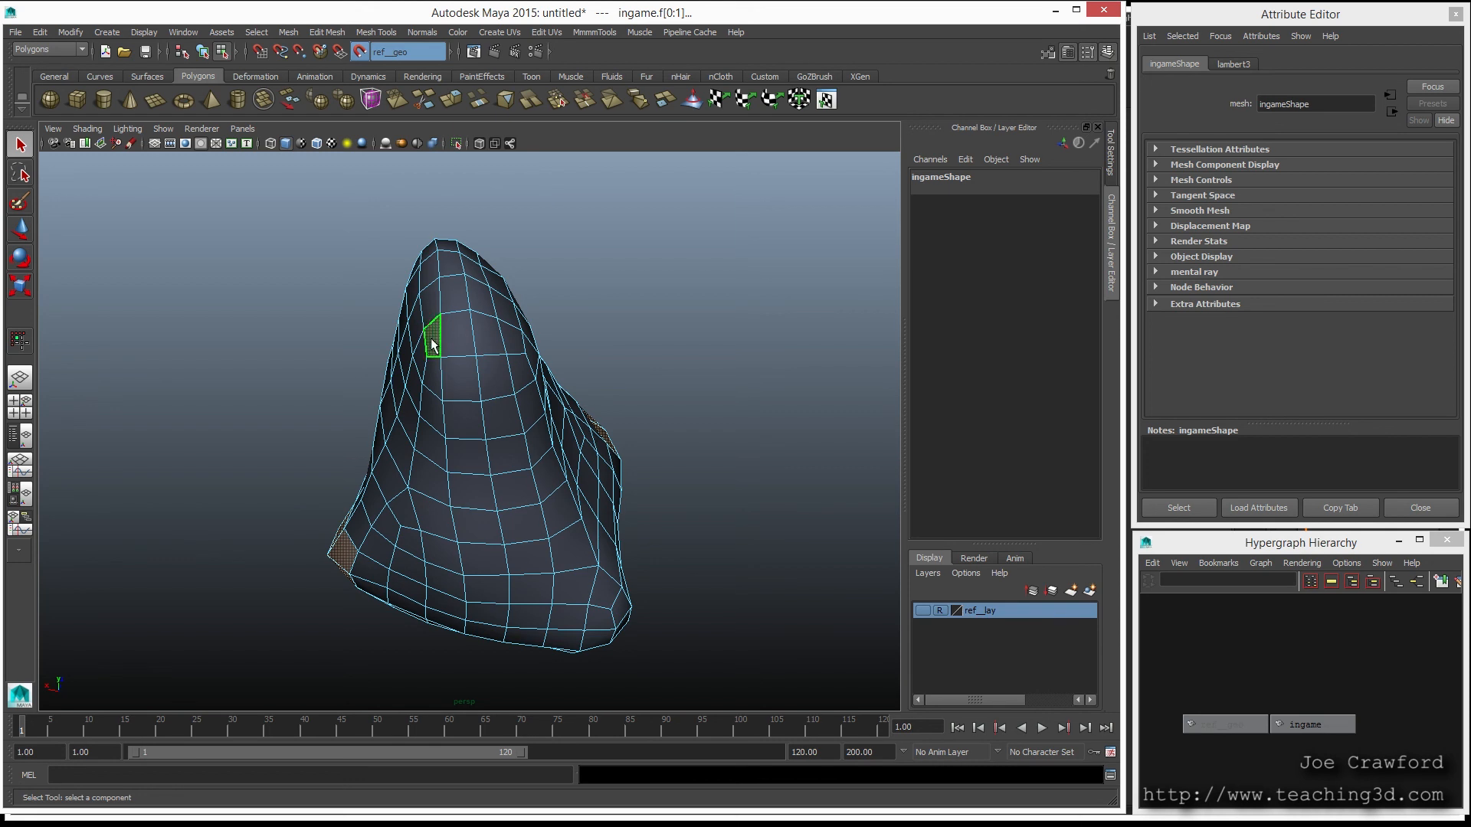
{"action": "left_click", "coordinate": [457, 380], "text": "shift"}
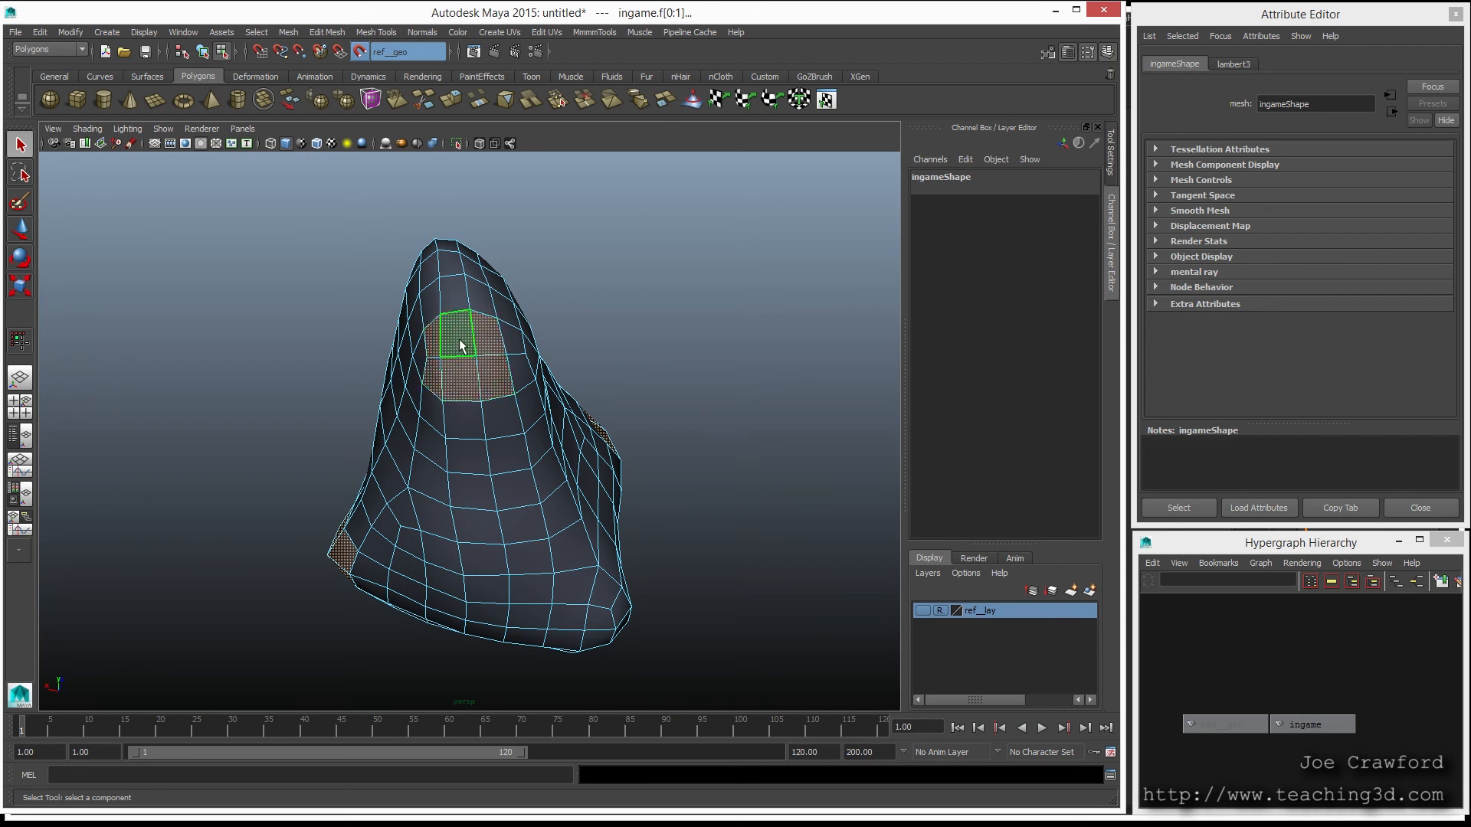
{"action": "left_click", "coordinate": [455, 294], "text": "shift"}
{"action": "left_click", "coordinate": [474, 294], "text": "shift"}
{"action": "left_click", "coordinate": [469, 266], "text": "shift"}
{"action": "left_click", "coordinate": [451, 265], "text": "shift"}
Step: Try extending the face selection with six faces just below the peak on the rock's narrow side
{"action": "left_click_drag", "start_coordinate": [462, 299], "coordinate": [637, 413], "text": "alt"}
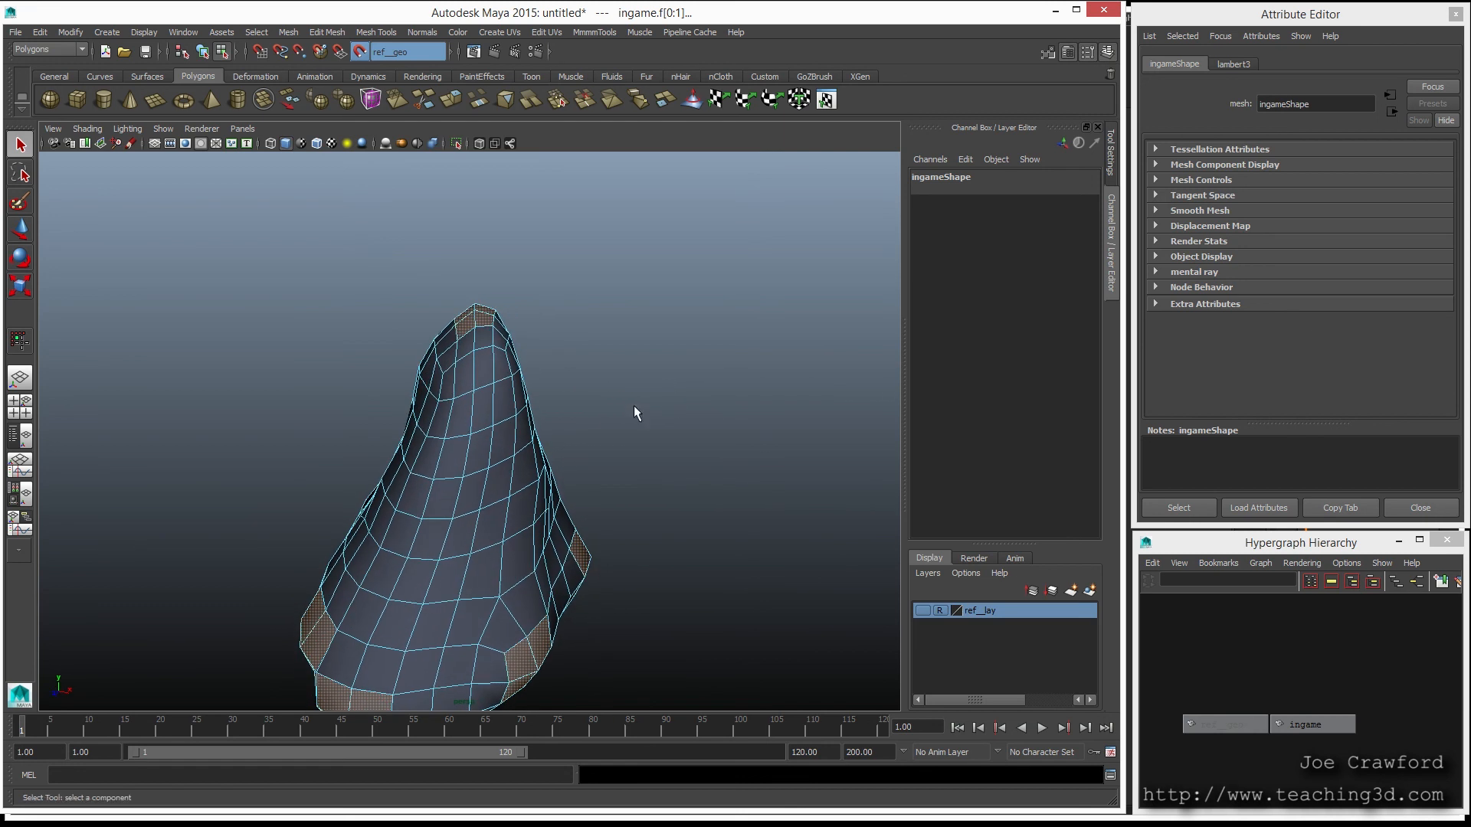
{"action": "left_click", "coordinate": [449, 356], "text": "shift"}
{"action": "left_click", "coordinate": [449, 382], "text": "shift"}
{"action": "left_click", "coordinate": [465, 378], "text": "shift"}
{"action": "left_click", "coordinate": [468, 341], "text": "shift"}
{"action": "left_click", "coordinate": [484, 341], "text": "shift"}
{"action": "left_click", "coordinate": [482, 369], "text": "shift"}
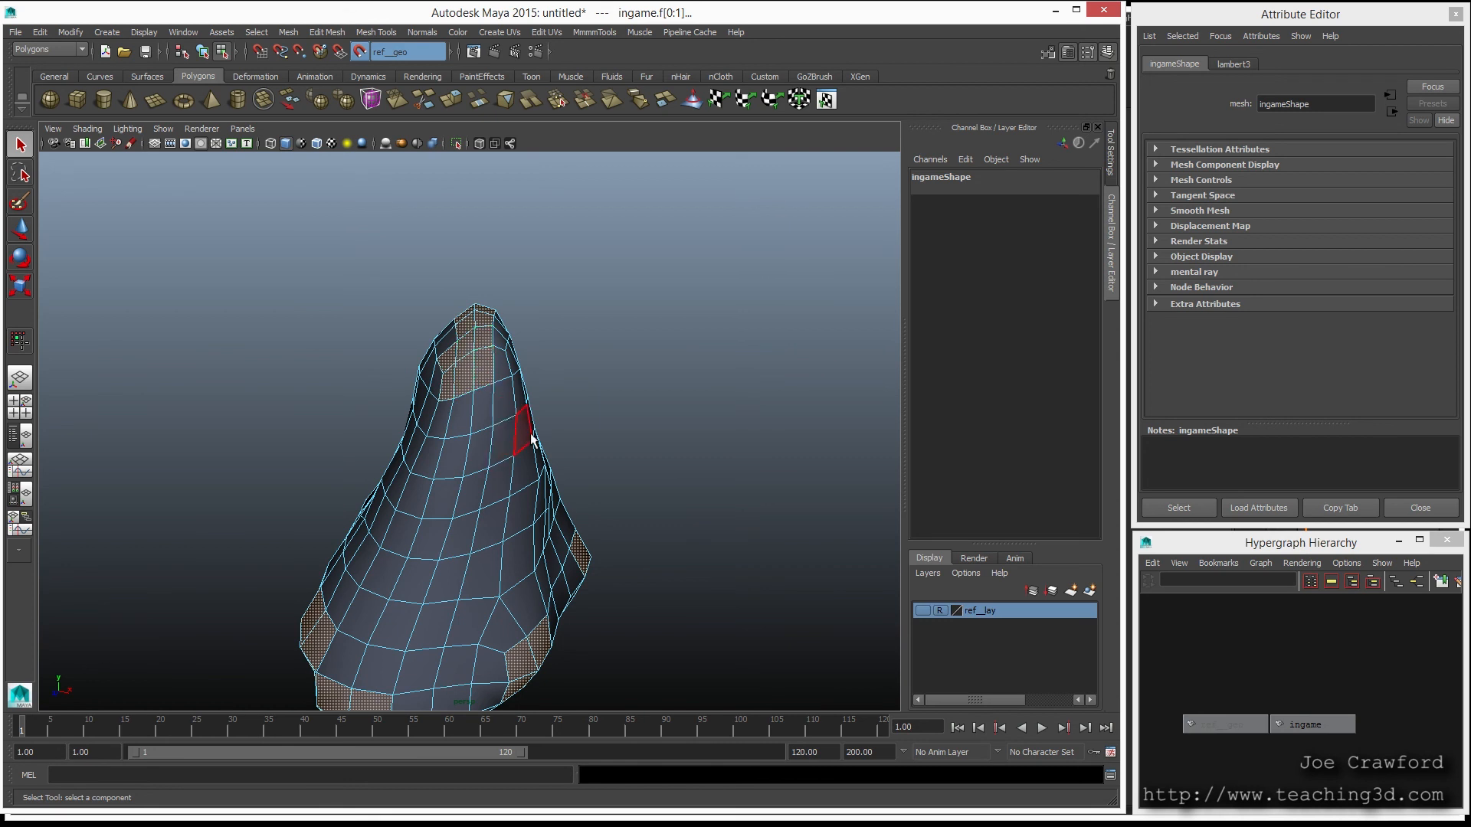
Step: Examine the ingame mesh around its peak and body, then compare its broad side with the ref__lay rock, leaving the layer hidden
{"action": "left_click_drag", "start_coordinate": [527, 438], "coordinate": [370, 406], "text": "alt"}
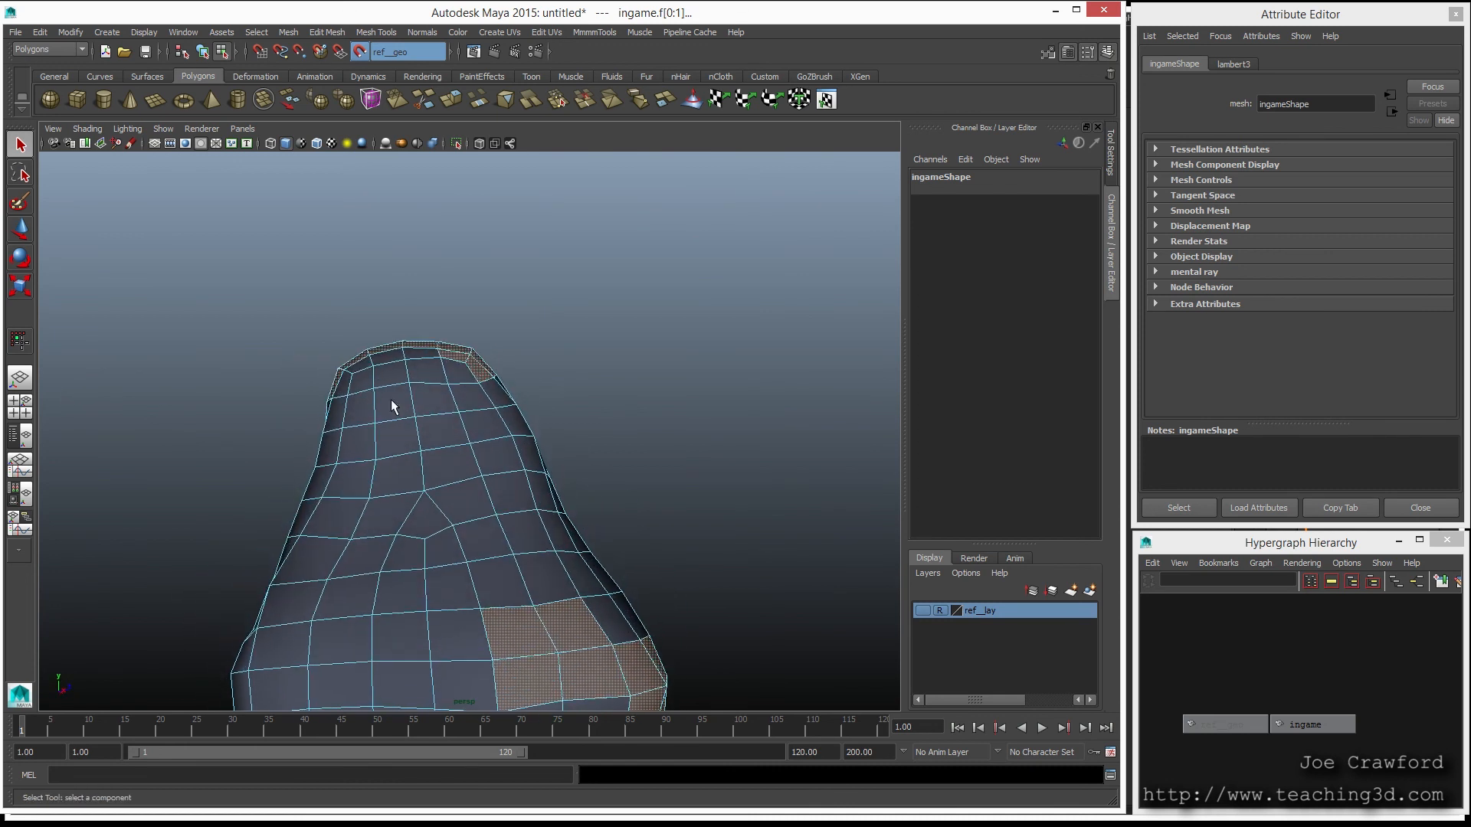
{"action": "left_click", "coordinate": [412, 471]}
{"action": "mouse_move", "coordinate": [412, 471]}
{"action": "left_mouse_down", "text": "alt"}
{"action": "mouse_move", "coordinate": [427, 433]}
{"action": "mouse_move", "coordinate": [421, 469]}
{"action": "mouse_move", "coordinate": [399, 468]}
{"action": "left_mouse_up", "text": "alt"}
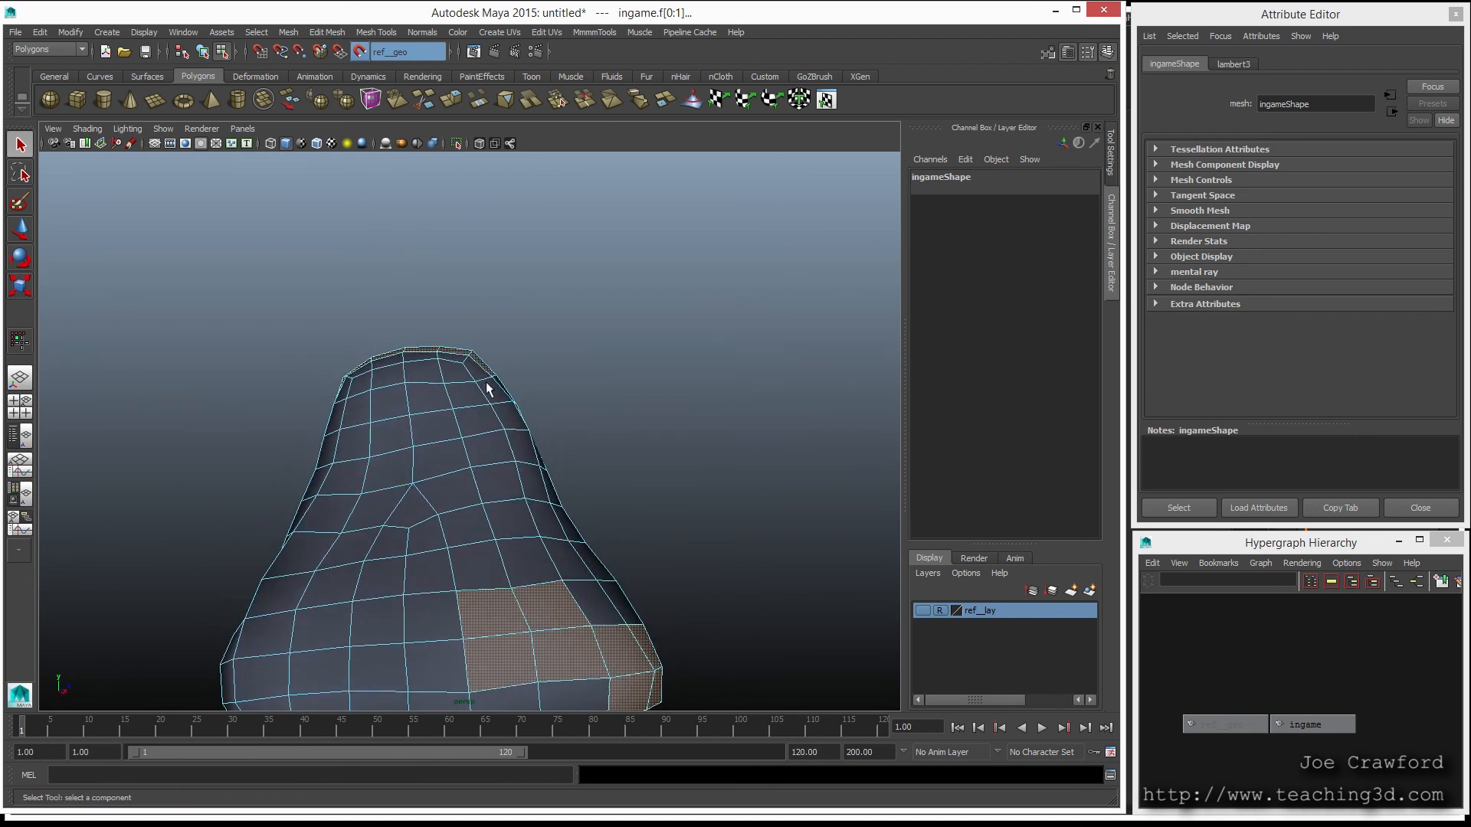
{"action": "left_click_drag", "start_coordinate": [577, 462], "coordinate": [212, 506], "text": "alt"}
{"action": "middle_click_drag", "start_coordinate": [422, 522], "coordinate": [380, 410], "text": "alt"}
{"action": "left_click_drag", "start_coordinate": [381, 415], "coordinate": [557, 470], "text": "alt"}
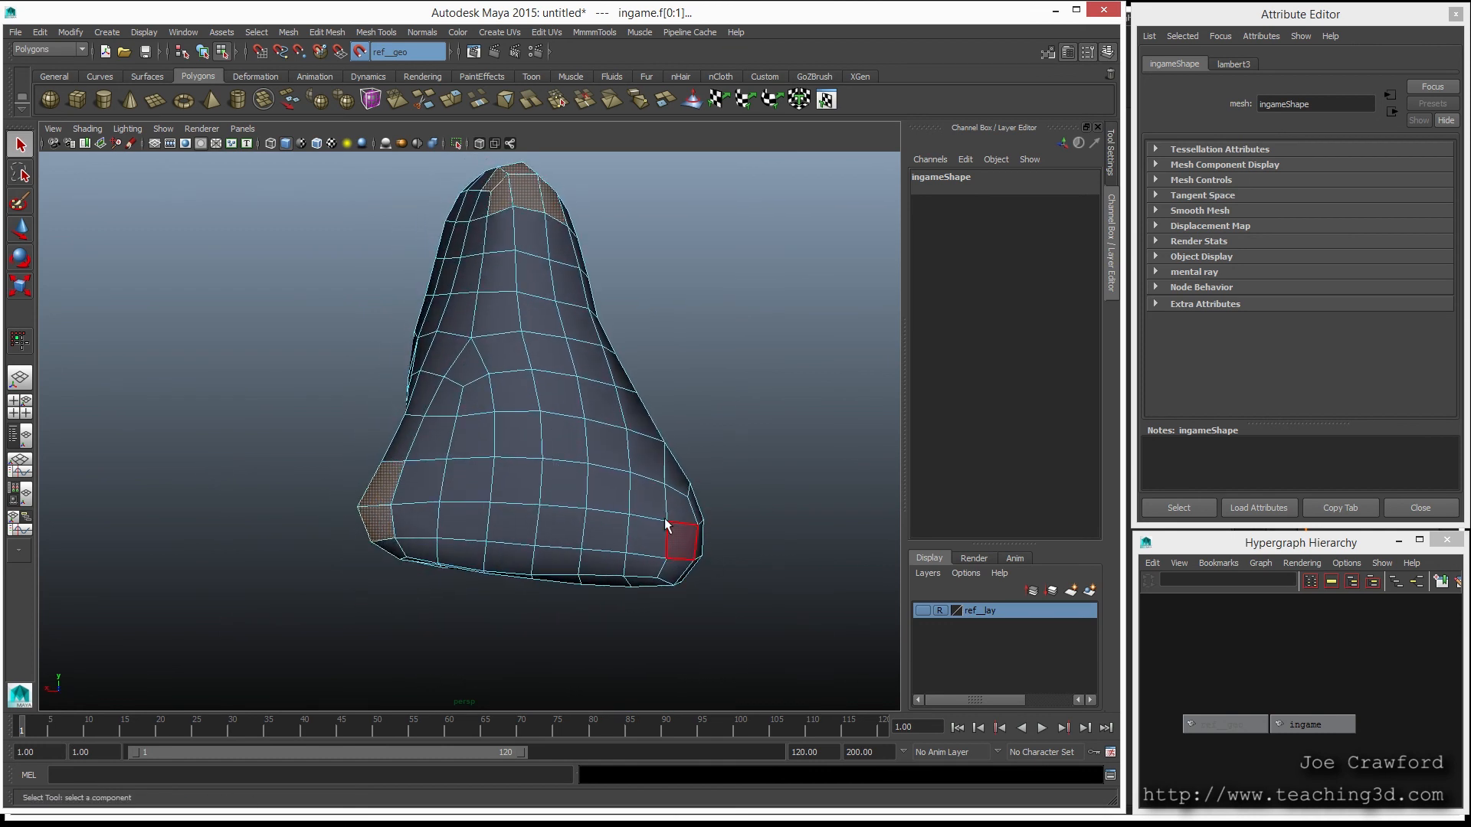
{"action": "left_click", "coordinate": [920, 610]}
{"action": "left_click", "coordinate": [922, 610]}
{"action": "left_click", "coordinate": [925, 610]}
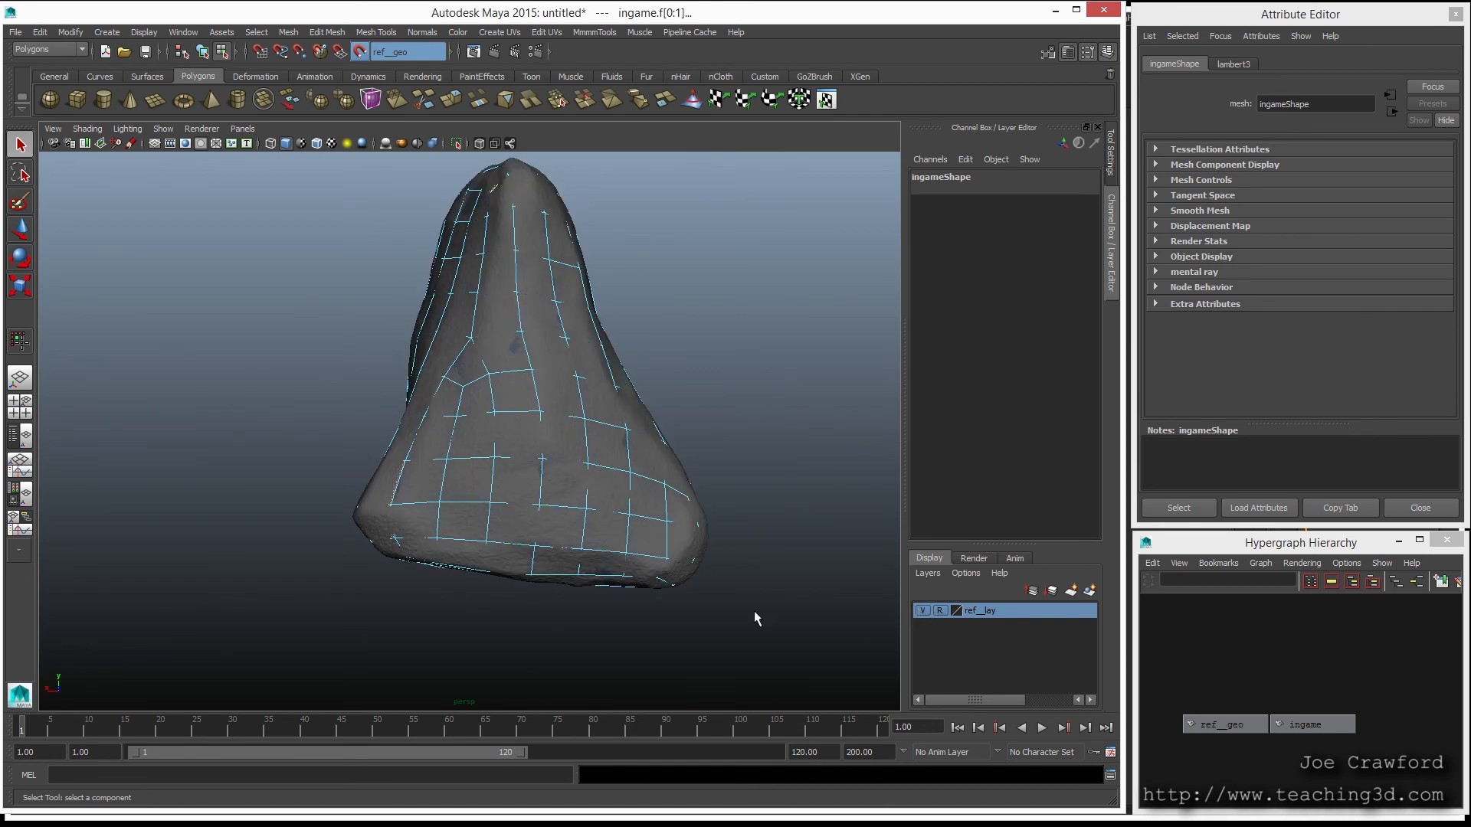
{"action": "left_click", "coordinate": [922, 610]}
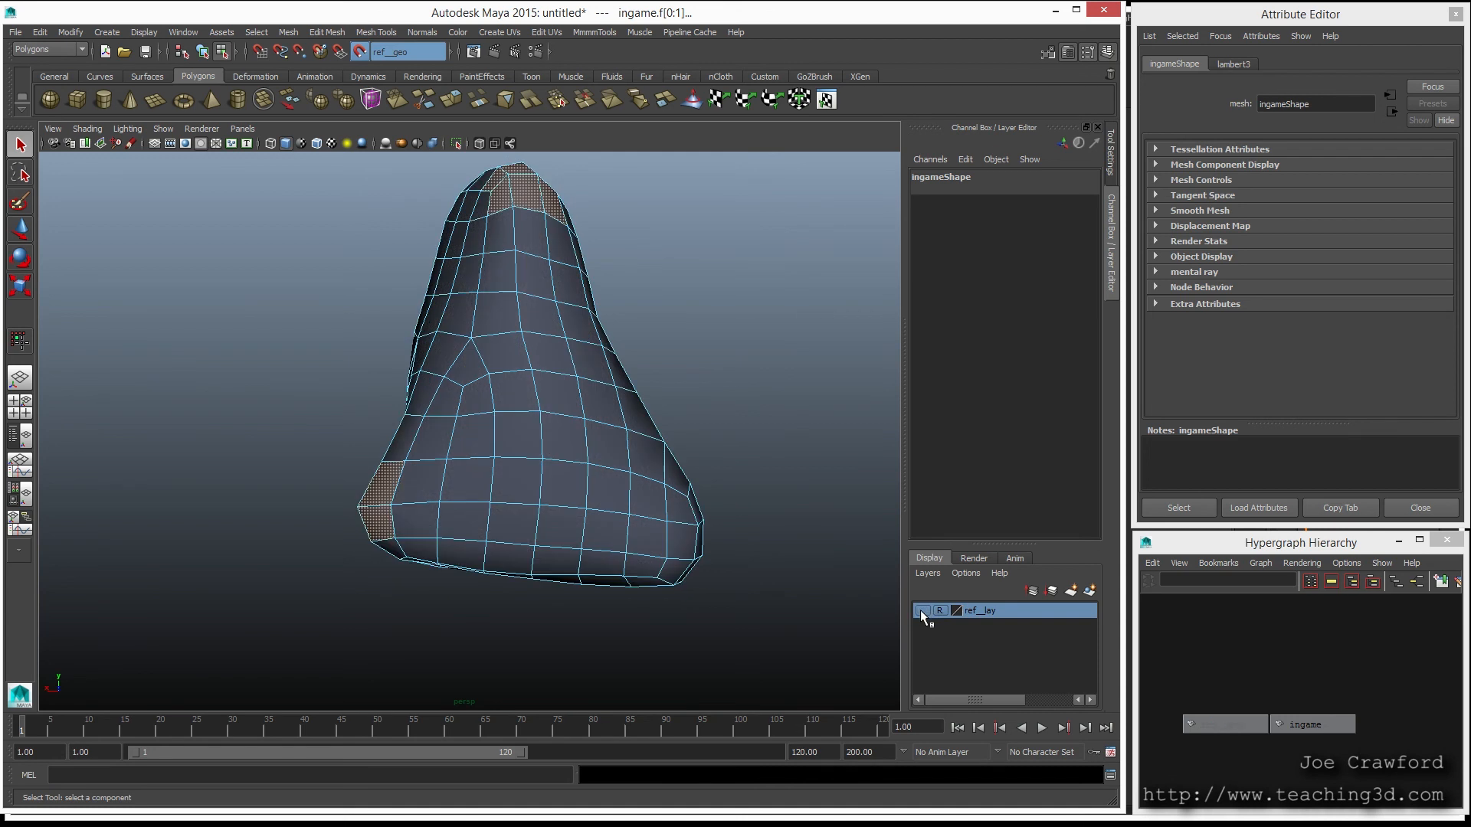
{"action": "left_click", "coordinate": [921, 609]}
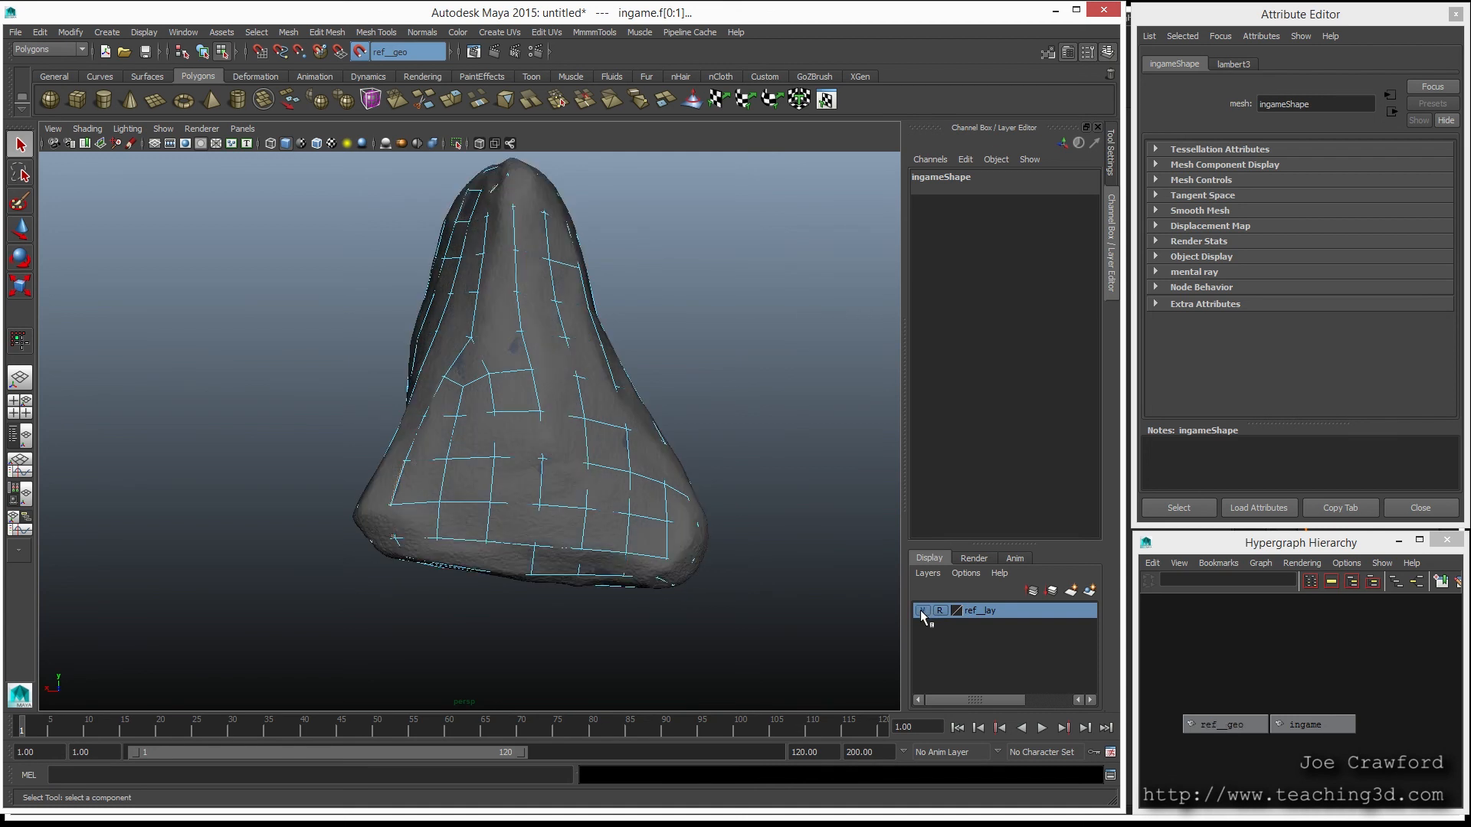
{"action": "left_click", "coordinate": [921, 609]}
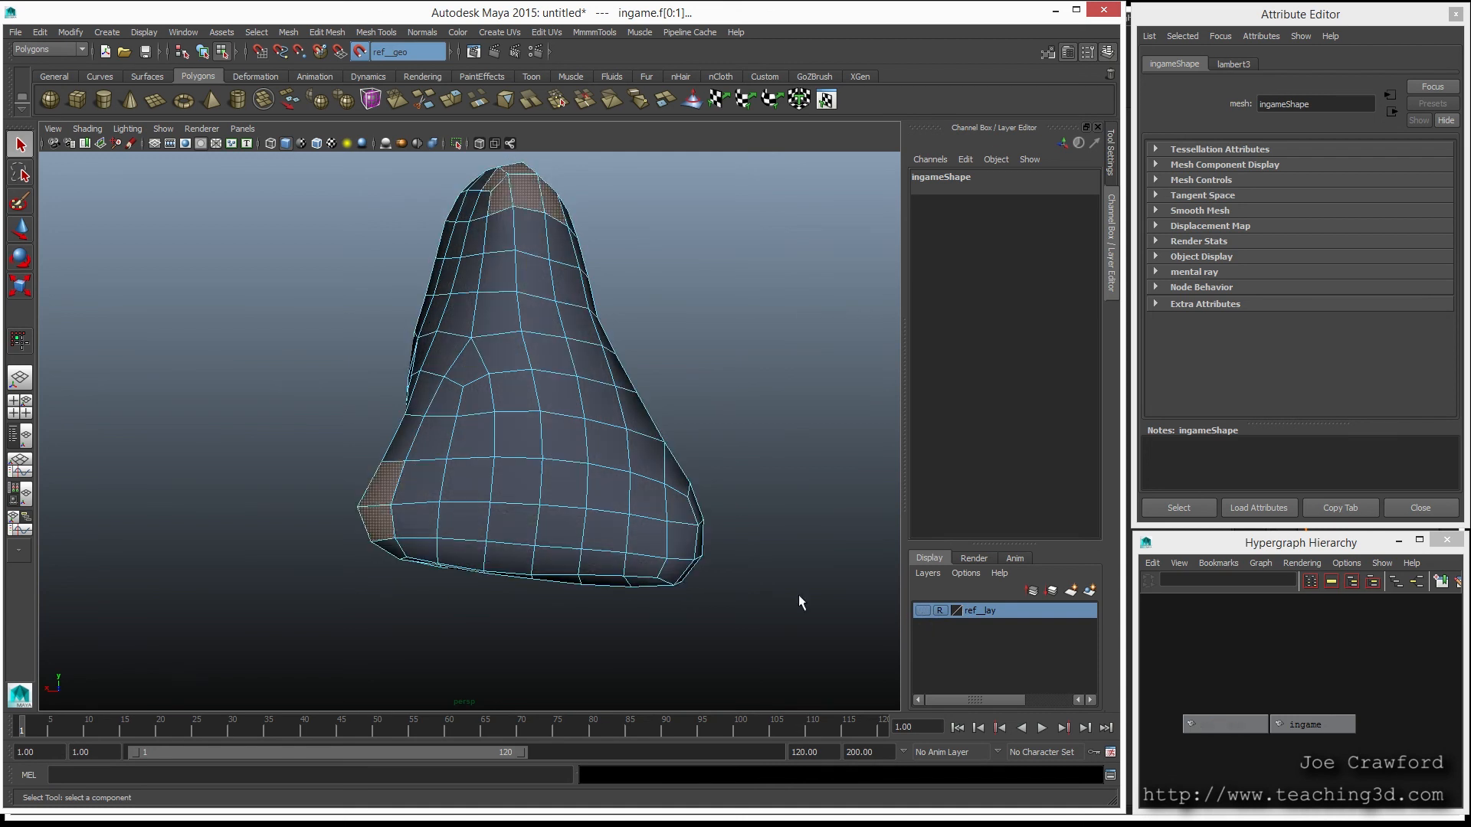
Step: Add the two stacked faces at the lower corner opposite the protruding foot to the face selection
{"action": "left_click_drag", "start_coordinate": [674, 542], "coordinate": [545, 549], "text": "alt"}
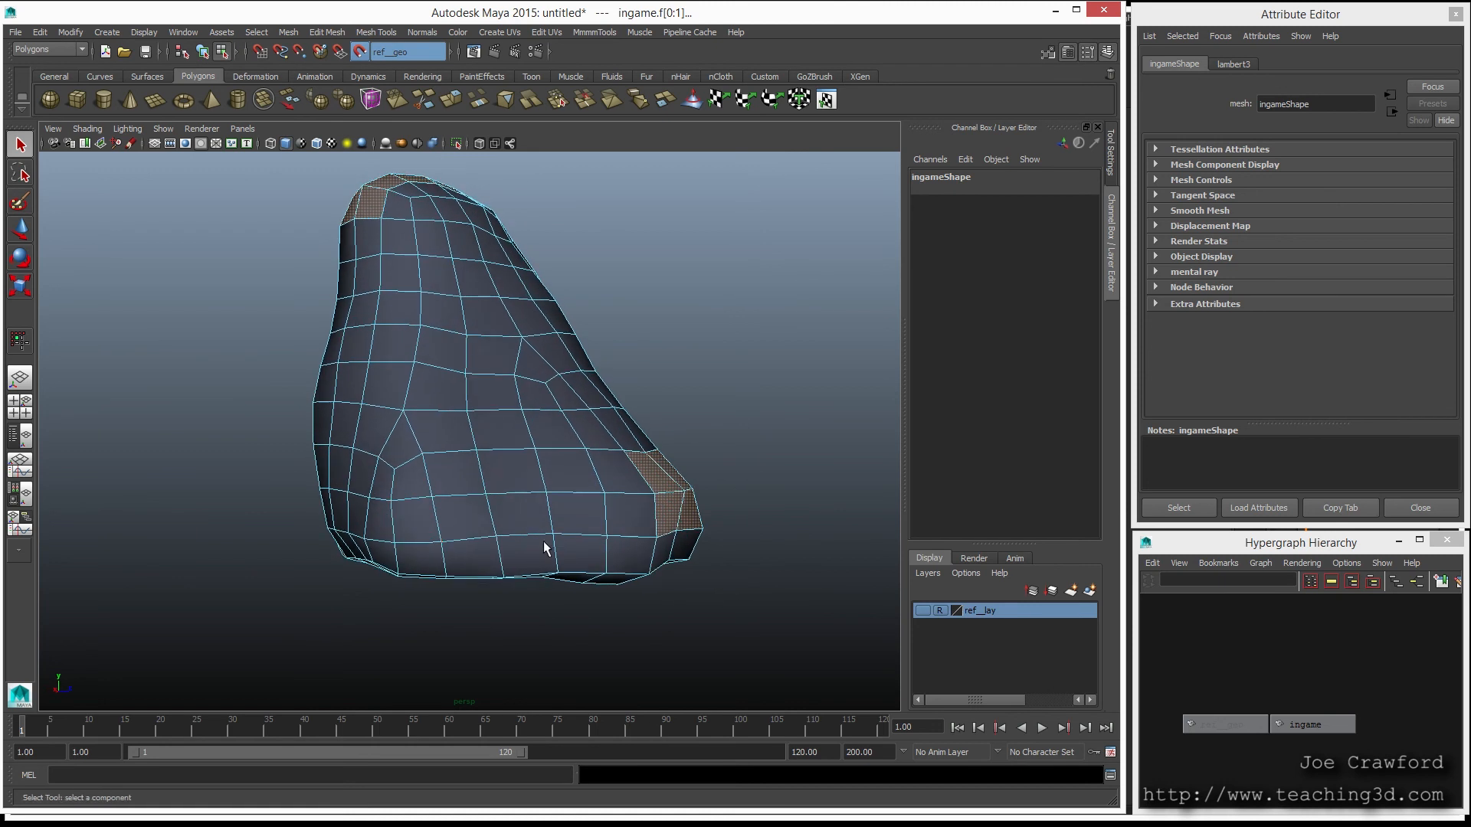
{"action": "left_click", "coordinate": [412, 564], "text": "shift"}
{"action": "left_click", "coordinate": [415, 530], "text": "shift"}
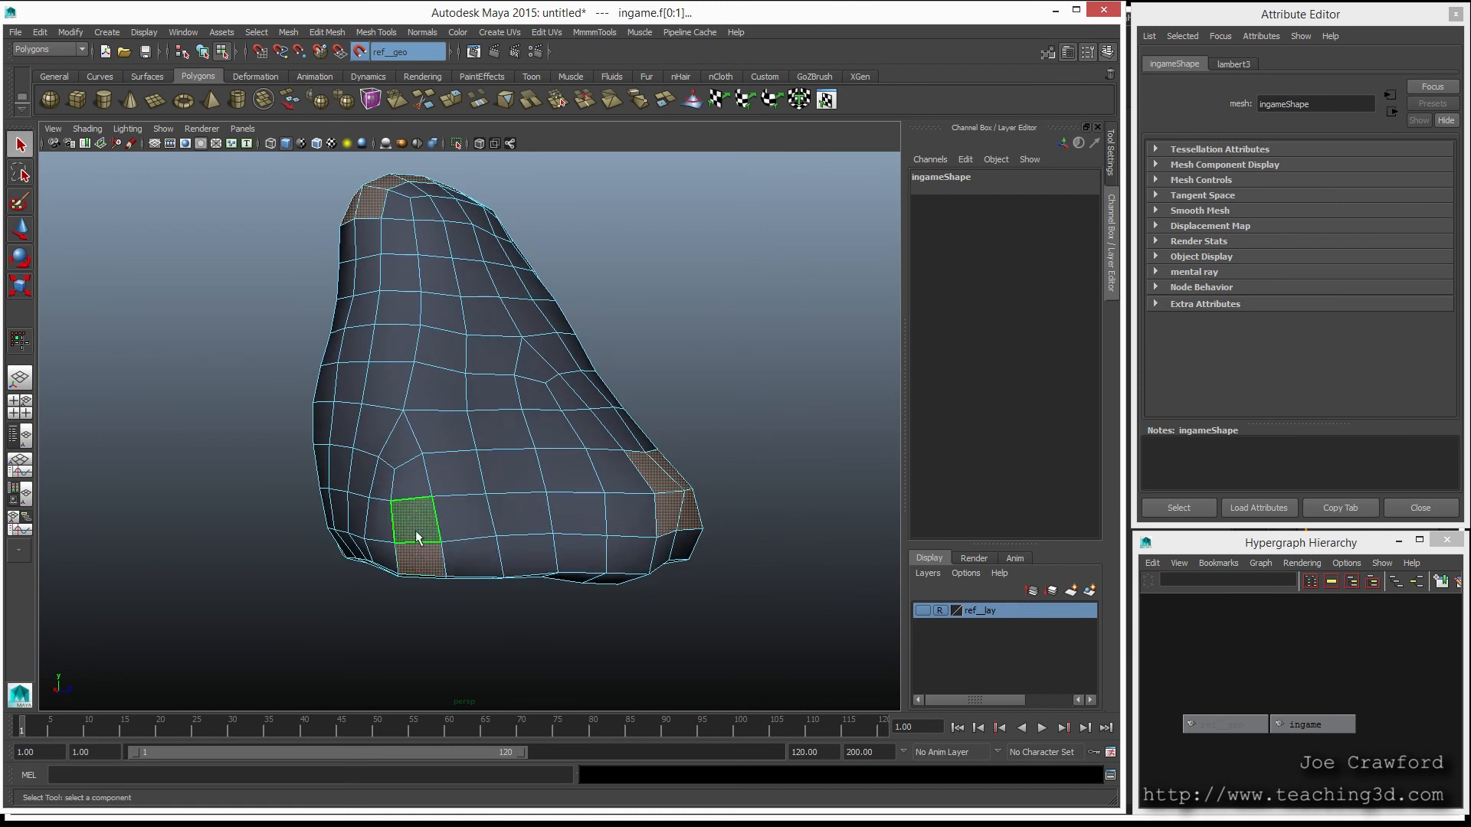
Step: Show the ref__lay layer to compare the marked corners with the high-resolution rock while circling the model, then hide it
{"action": "left_click_drag", "start_coordinate": [416, 492], "coordinate": [540, 534], "text": "alt"}
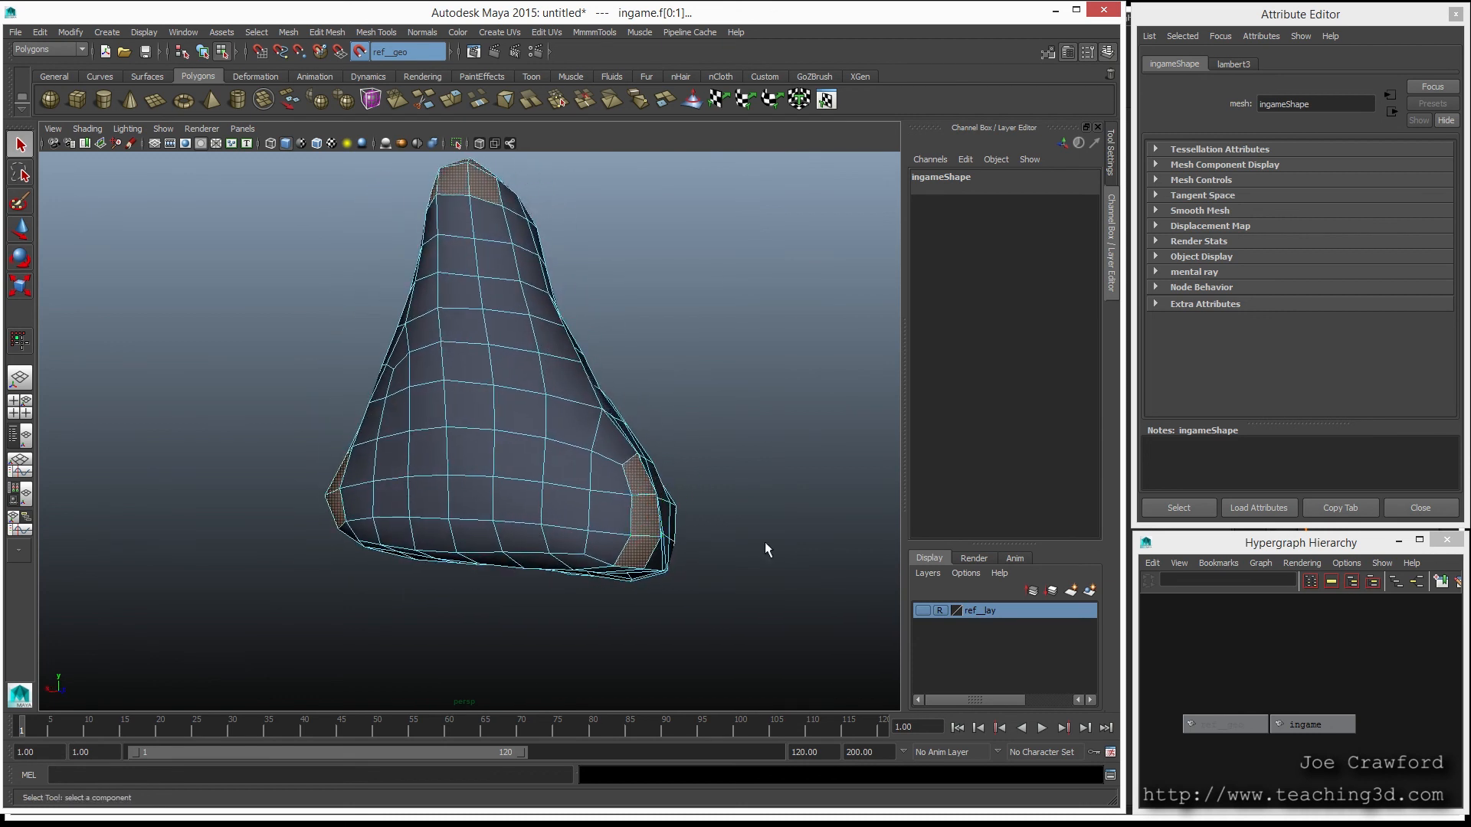
{"action": "left_click", "coordinate": [921, 610]}
{"action": "left_click_drag", "start_coordinate": [691, 570], "coordinate": [411, 564], "text": "alt"}
{"action": "left_click", "coordinate": [923, 610]}
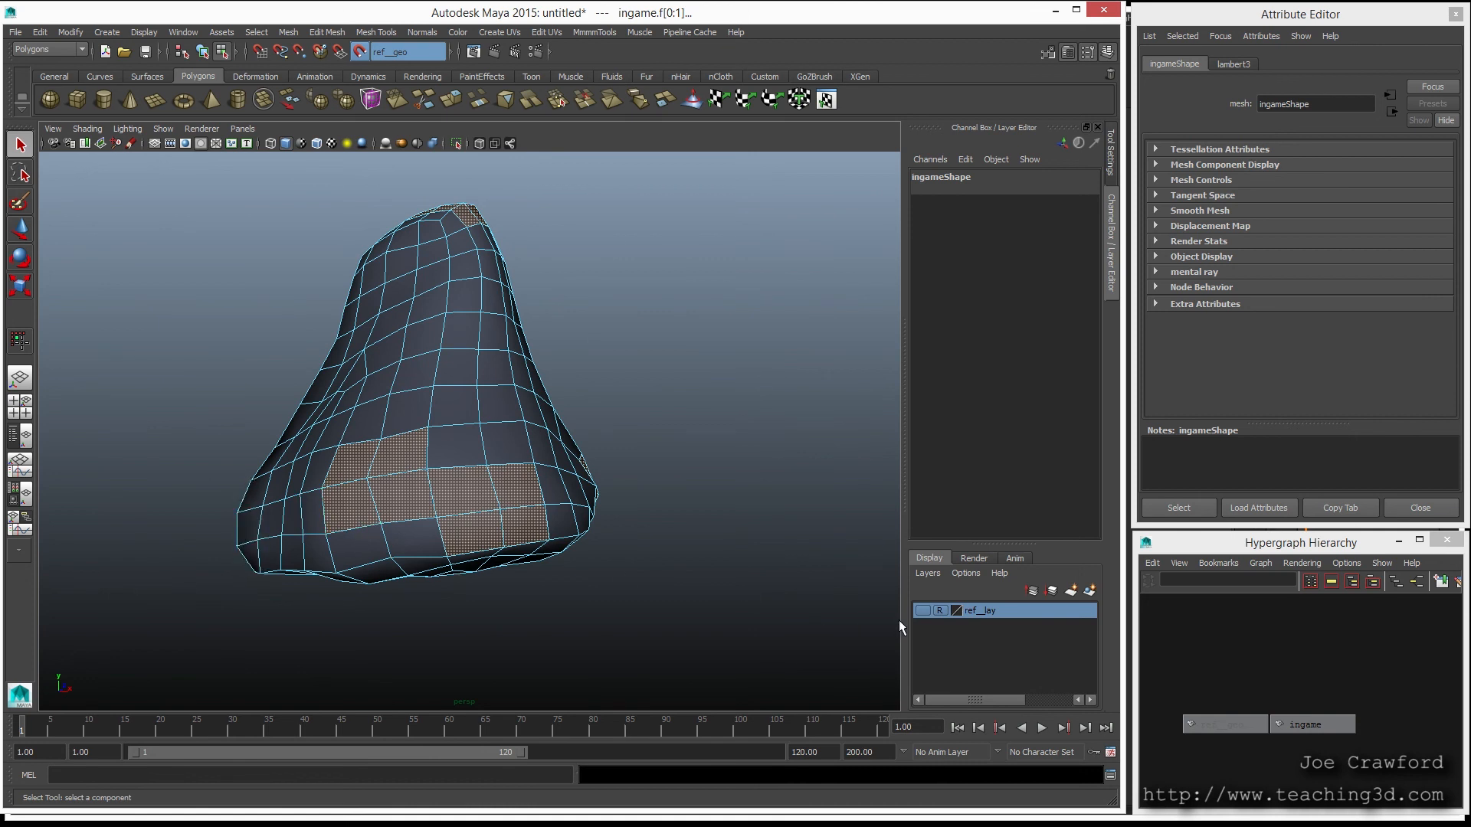
Step: Toggle the ref__lay layer to compare the marked base faces with the high-resolution rock from several sides, leaving it hidden
{"action": "left_click", "coordinate": [921, 610]}
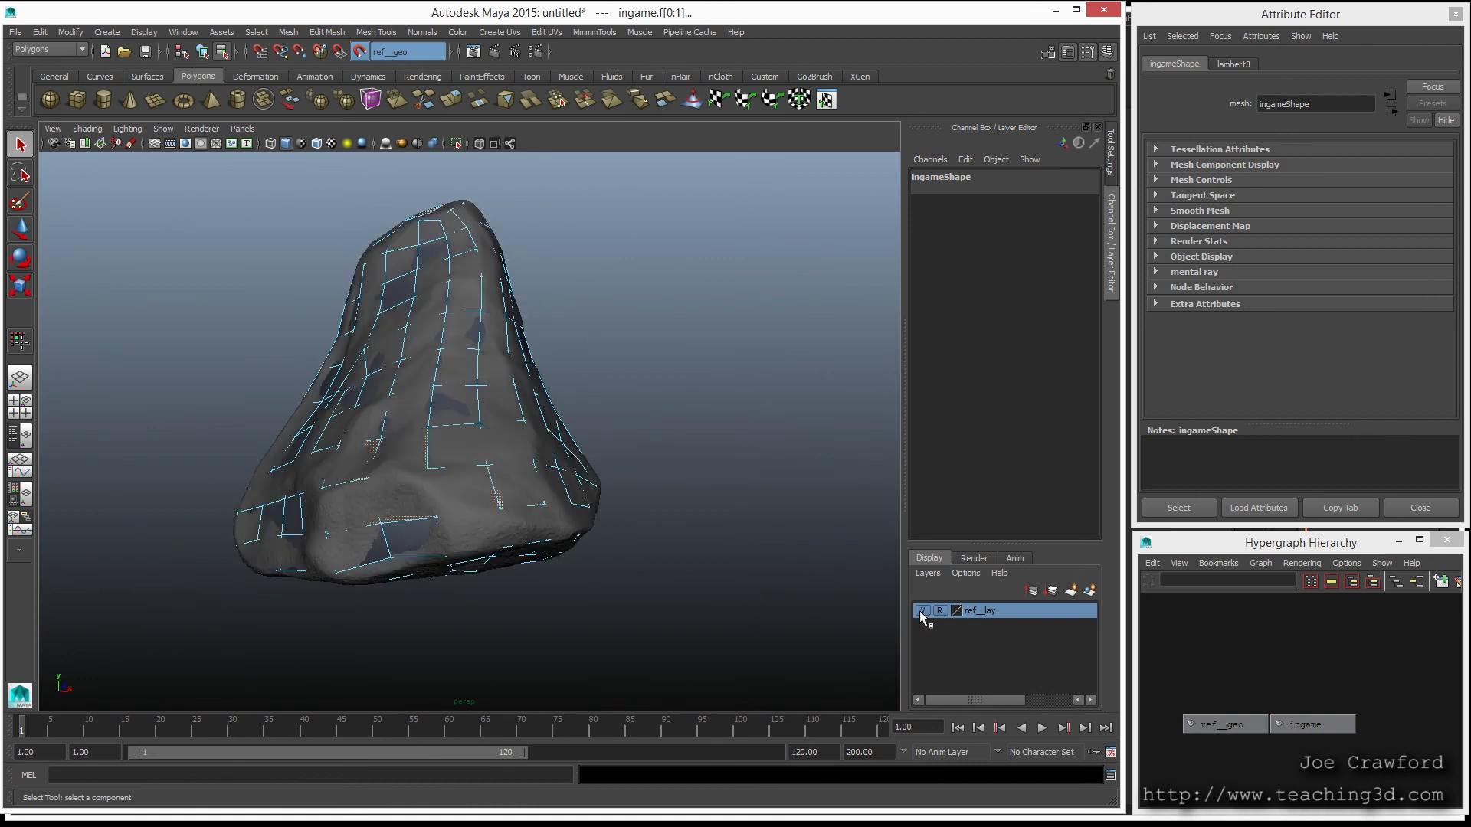
{"action": "left_click", "coordinate": [922, 611]}
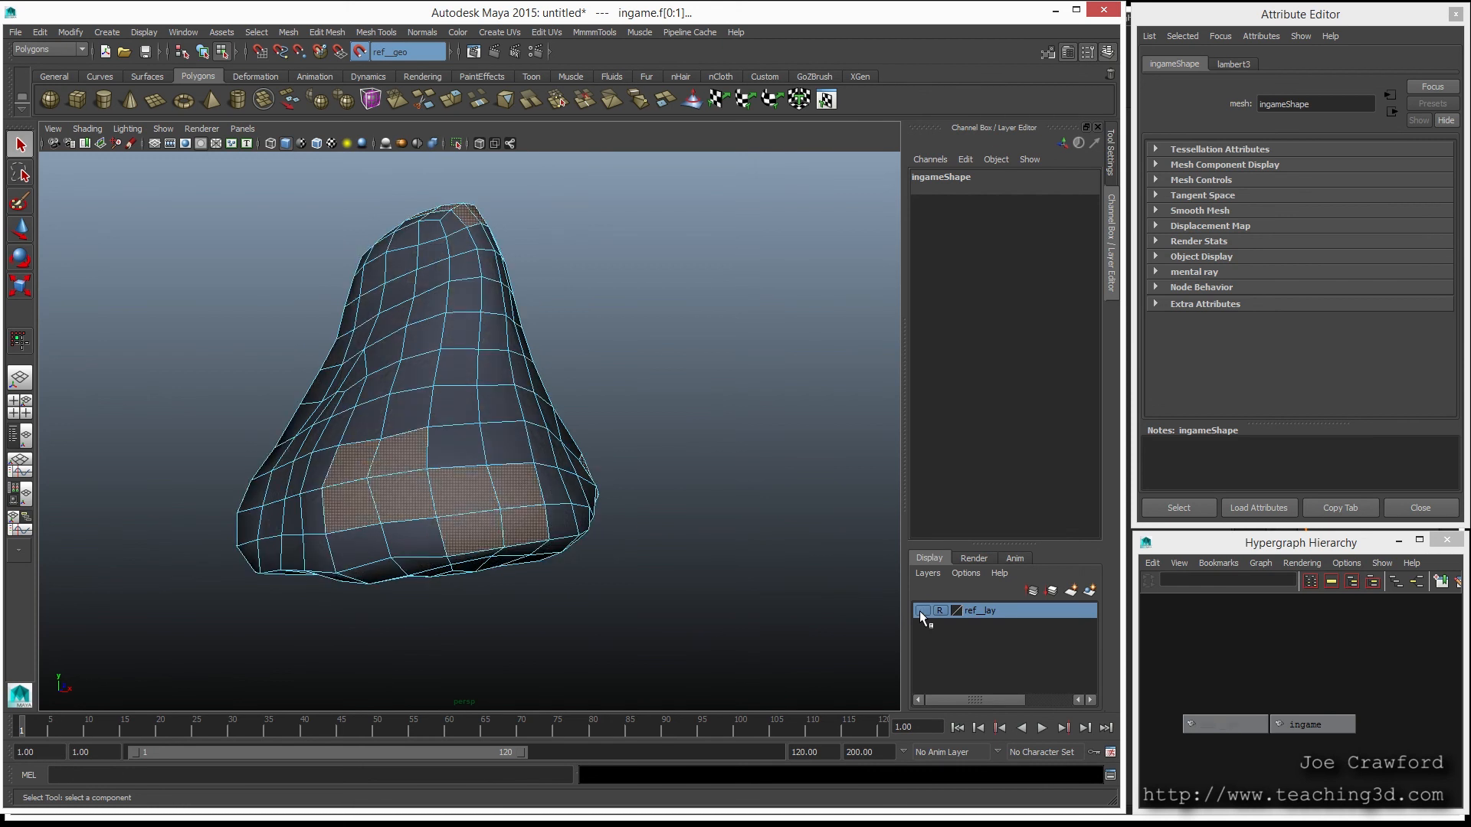
{"action": "left_click_drag", "start_coordinate": [368, 525], "coordinate": [537, 552], "text": "alt"}
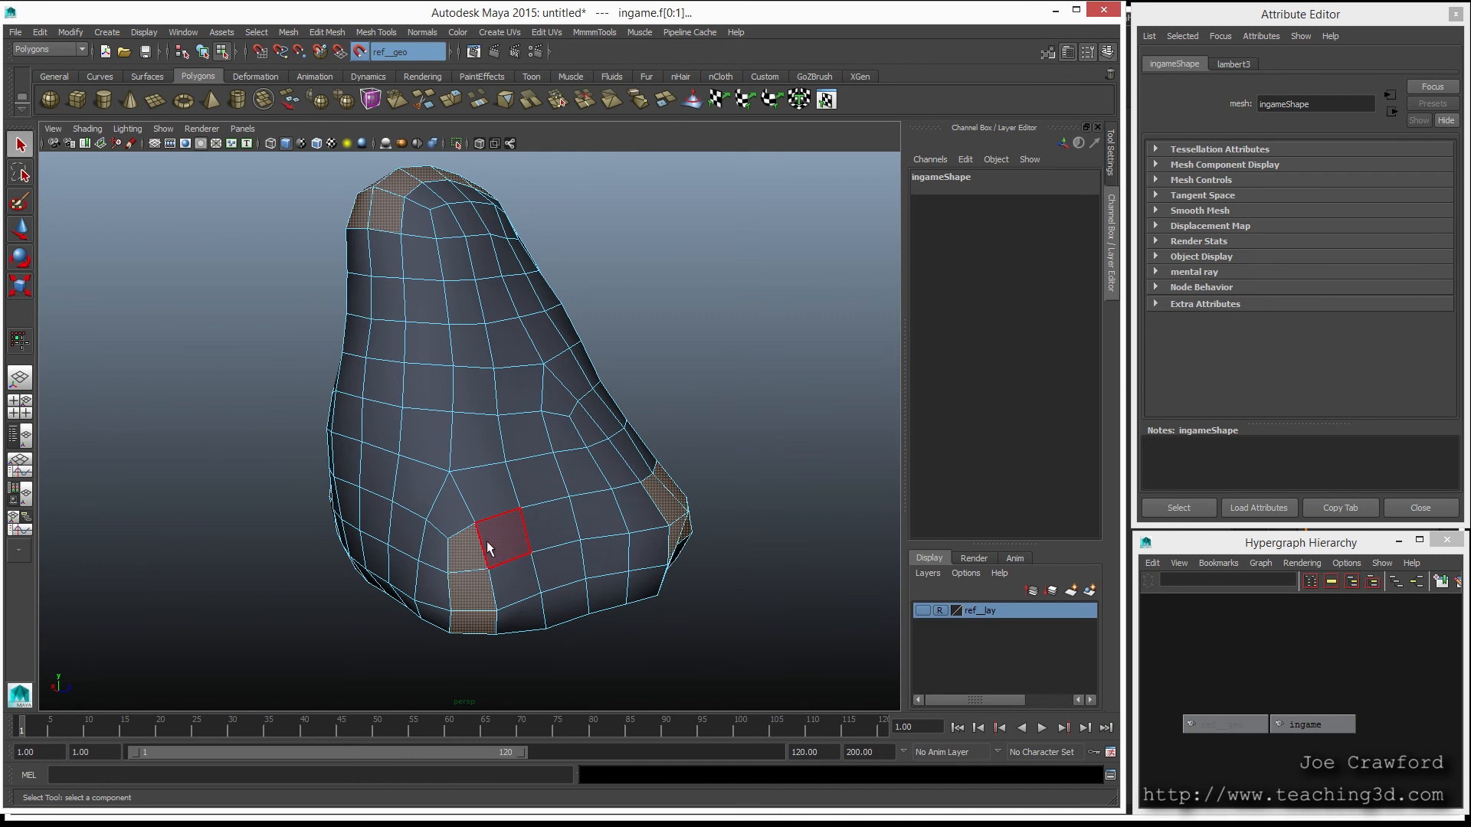
{"action": "left_click_drag", "start_coordinate": [459, 591], "coordinate": [924, 568], "text": "alt"}
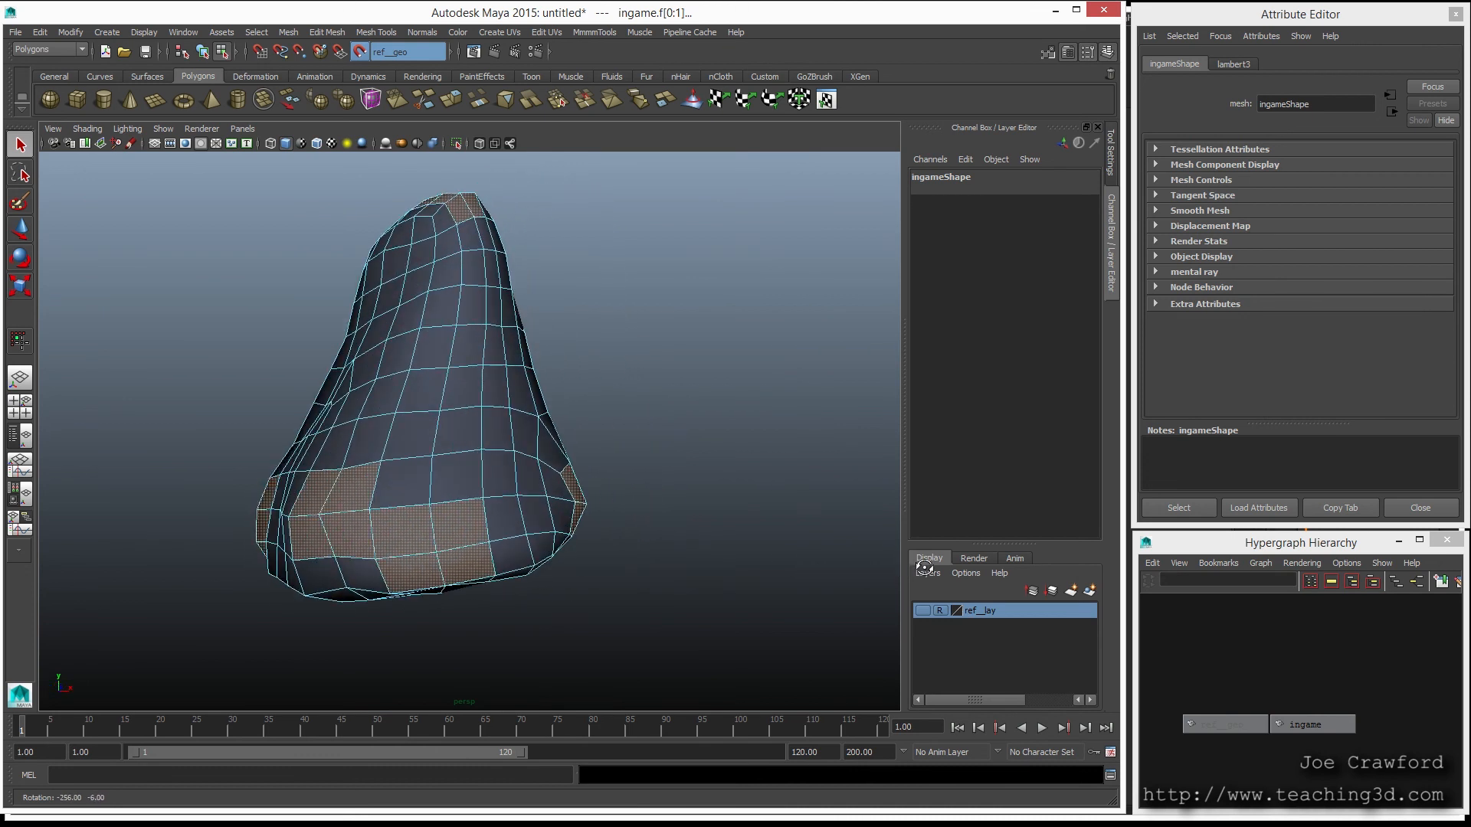
{"action": "left_click", "coordinate": [925, 608]}
{"action": "left_click", "coordinate": [927, 609]}
{"action": "left_click_drag", "start_coordinate": [222, 529], "coordinate": [429, 478], "text": "alt"}
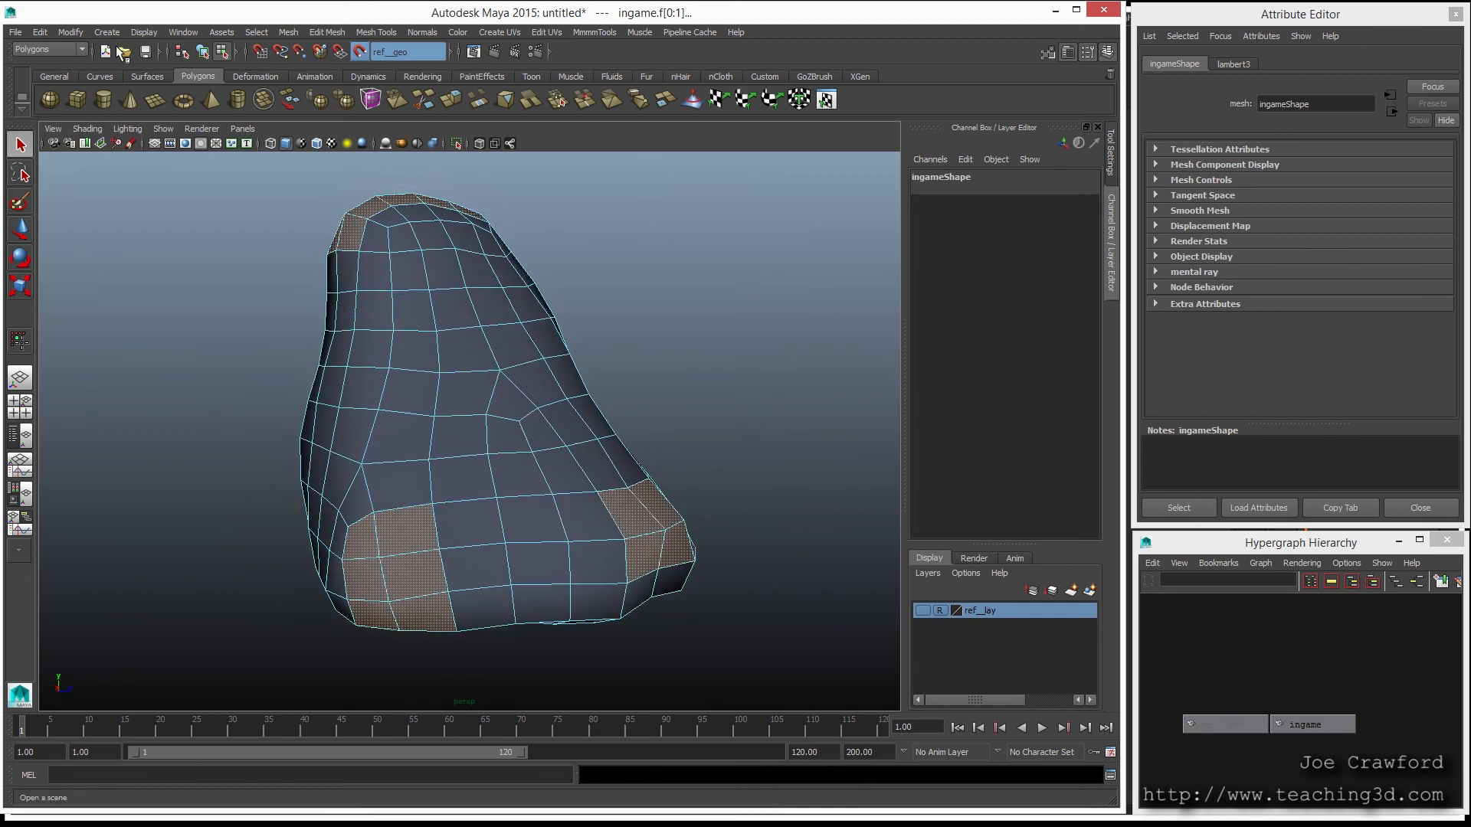
Step: Save the marked faces as a quick select set named areas_needing_more_detail__qss
{"action": "left_click", "coordinate": [107, 35]}
{"action": "mouse_move", "coordinate": [130, 334]}
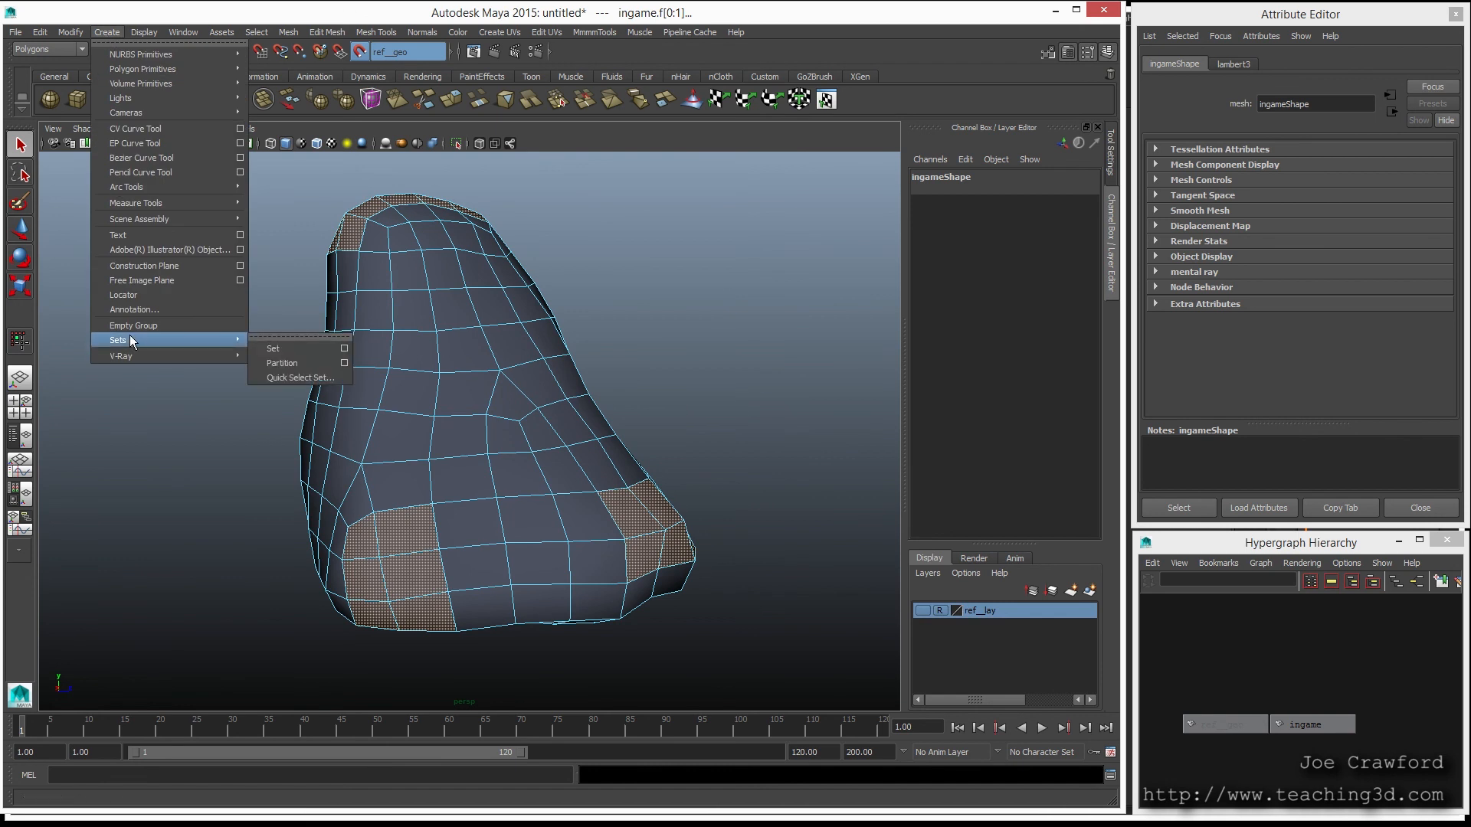
{"action": "left_click", "coordinate": [294, 377]}
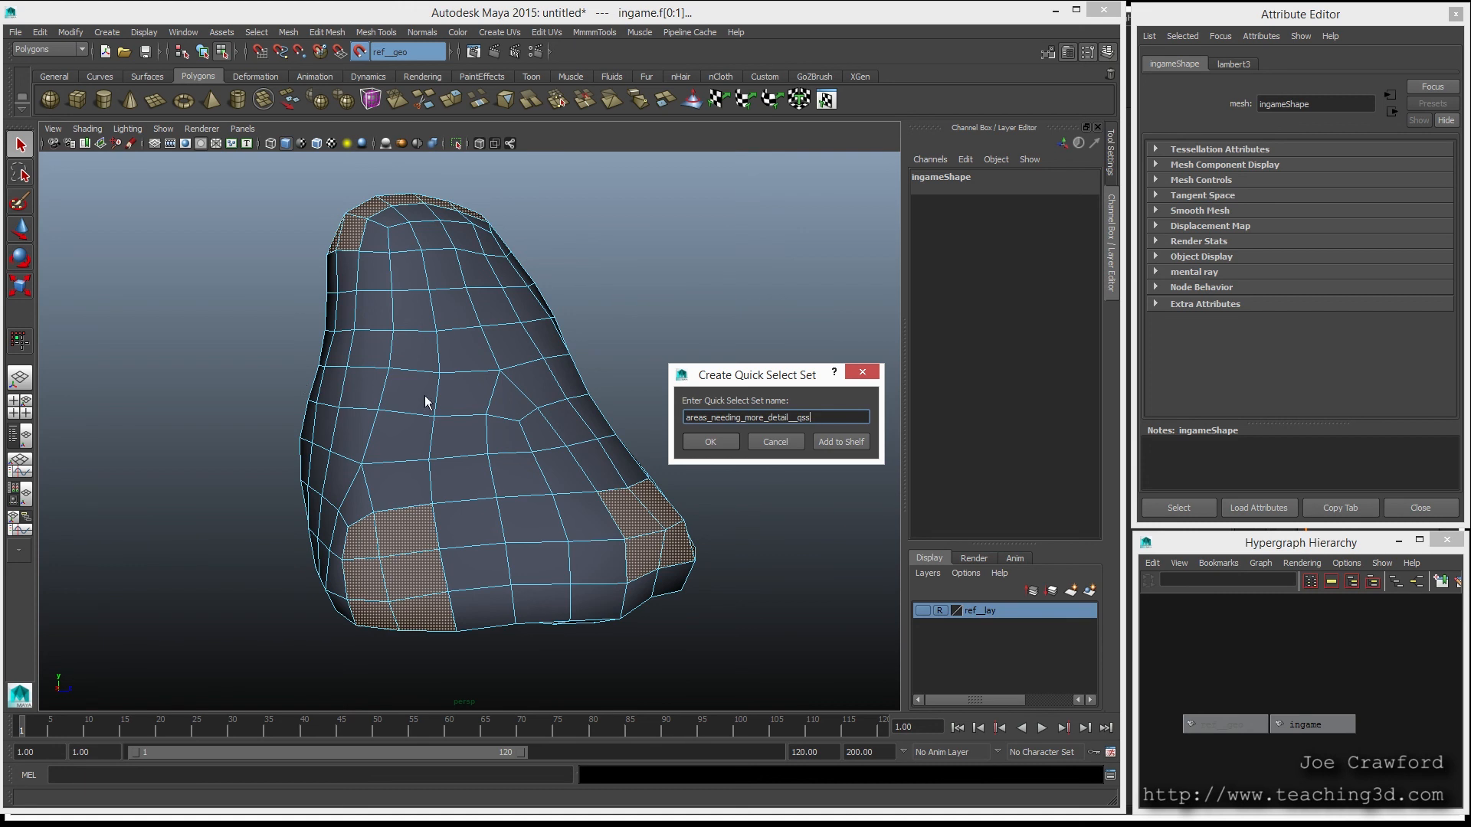
{"action": "left_click", "coordinate": [711, 443]}
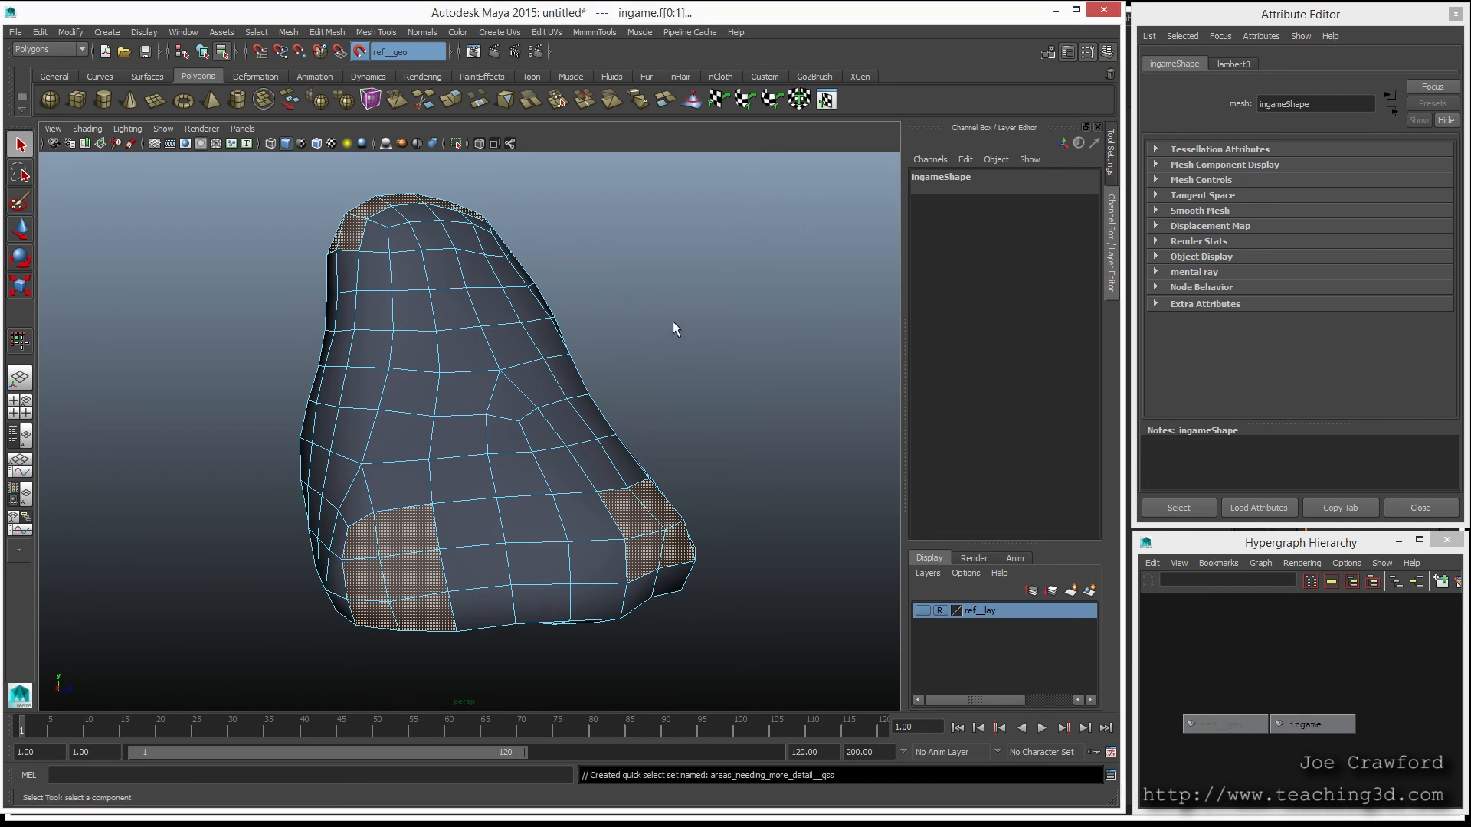
Step: Clear the face selection in object mode and recall the areas_needing_more_detail__qss set, showing the ingame rock's faces
{"action": "left_click", "coordinate": [672, 320]}
{"action": "key", "text": "F8"}
{"action": "left_click", "coordinate": [107, 346]}
{"action": "left_click", "coordinate": [367, 478]}
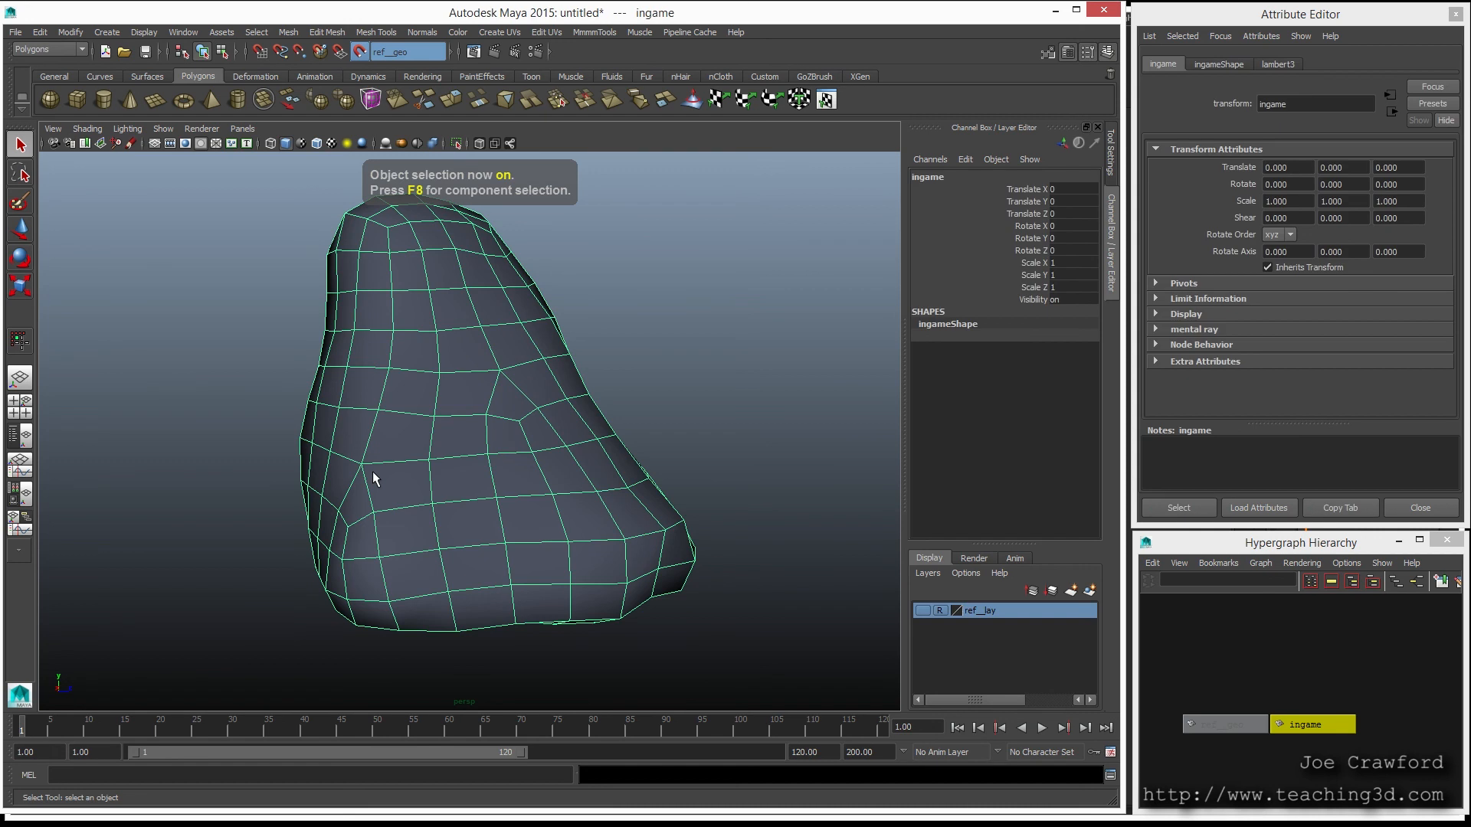
{"action": "left_click", "coordinate": [40, 31]}
{"action": "mouse_move", "coordinate": [138, 351]}
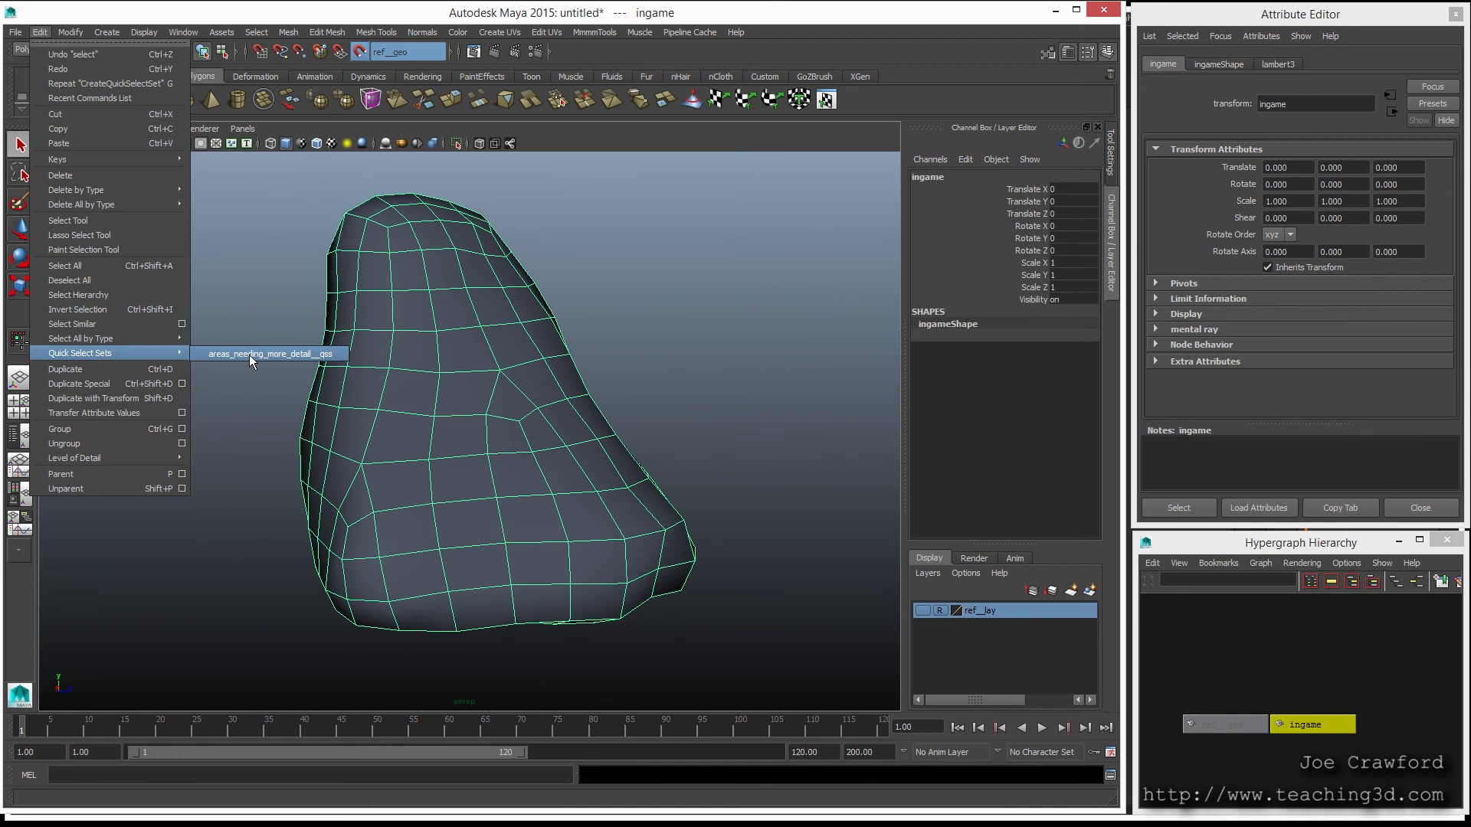
{"action": "left_click", "coordinate": [250, 355]}
{"action": "left_click_drag", "start_coordinate": [439, 438], "coordinate": [369, 446], "text": "alt"}
{"action": "right_click_drag", "start_coordinate": [370, 444], "coordinate": [371, 471]}
Step: Compare the ingame mesh's underside and peak with the reference rock by toggling ref__lay, leaving the layer hidden
{"action": "left_click_drag", "start_coordinate": [521, 433], "coordinate": [586, 406], "text": "alt"}
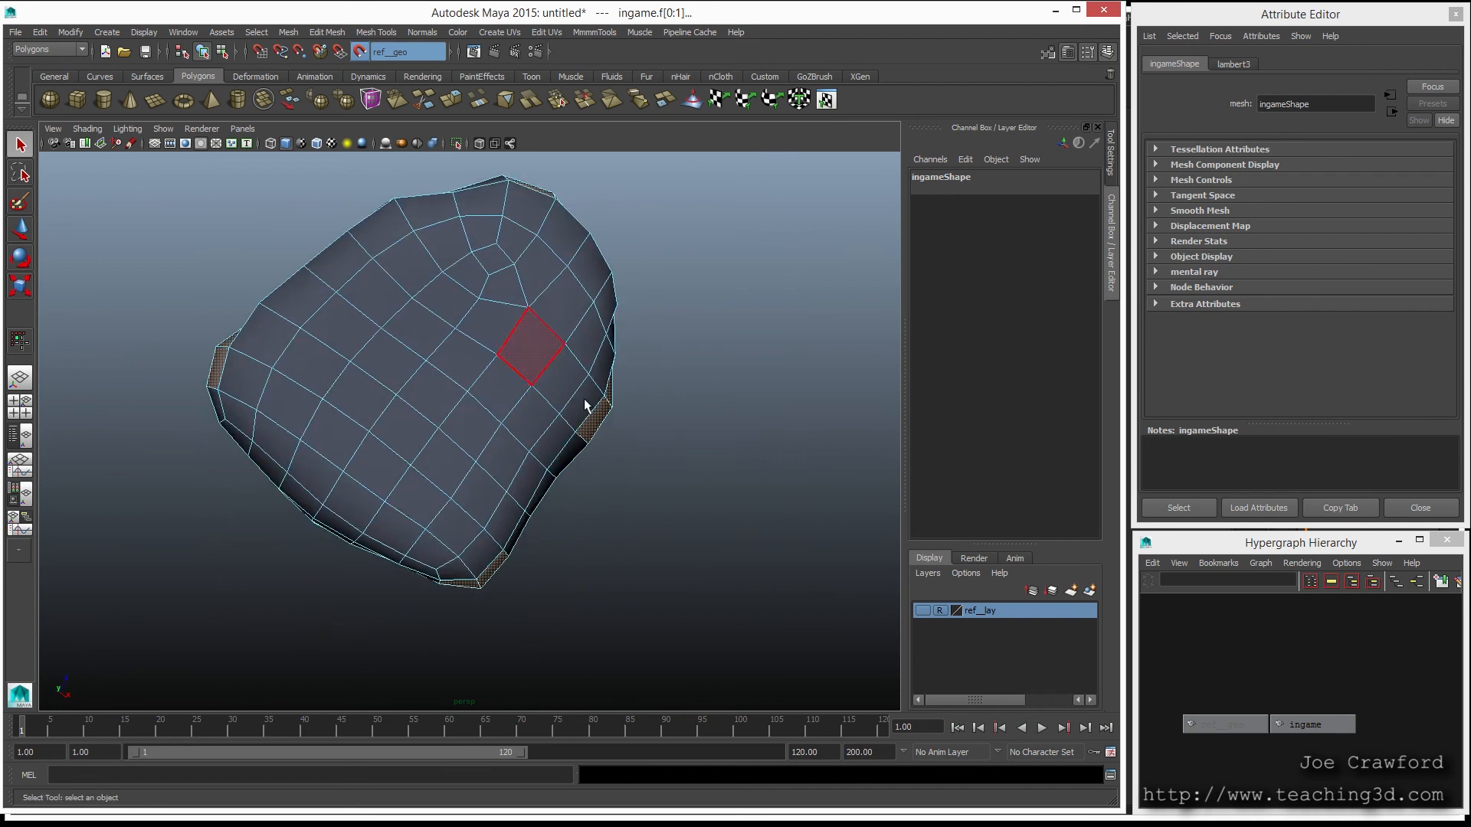
{"action": "left_click", "coordinate": [922, 610]}
{"action": "left_click_drag", "start_coordinate": [494, 329], "coordinate": [548, 391], "text": "alt"}
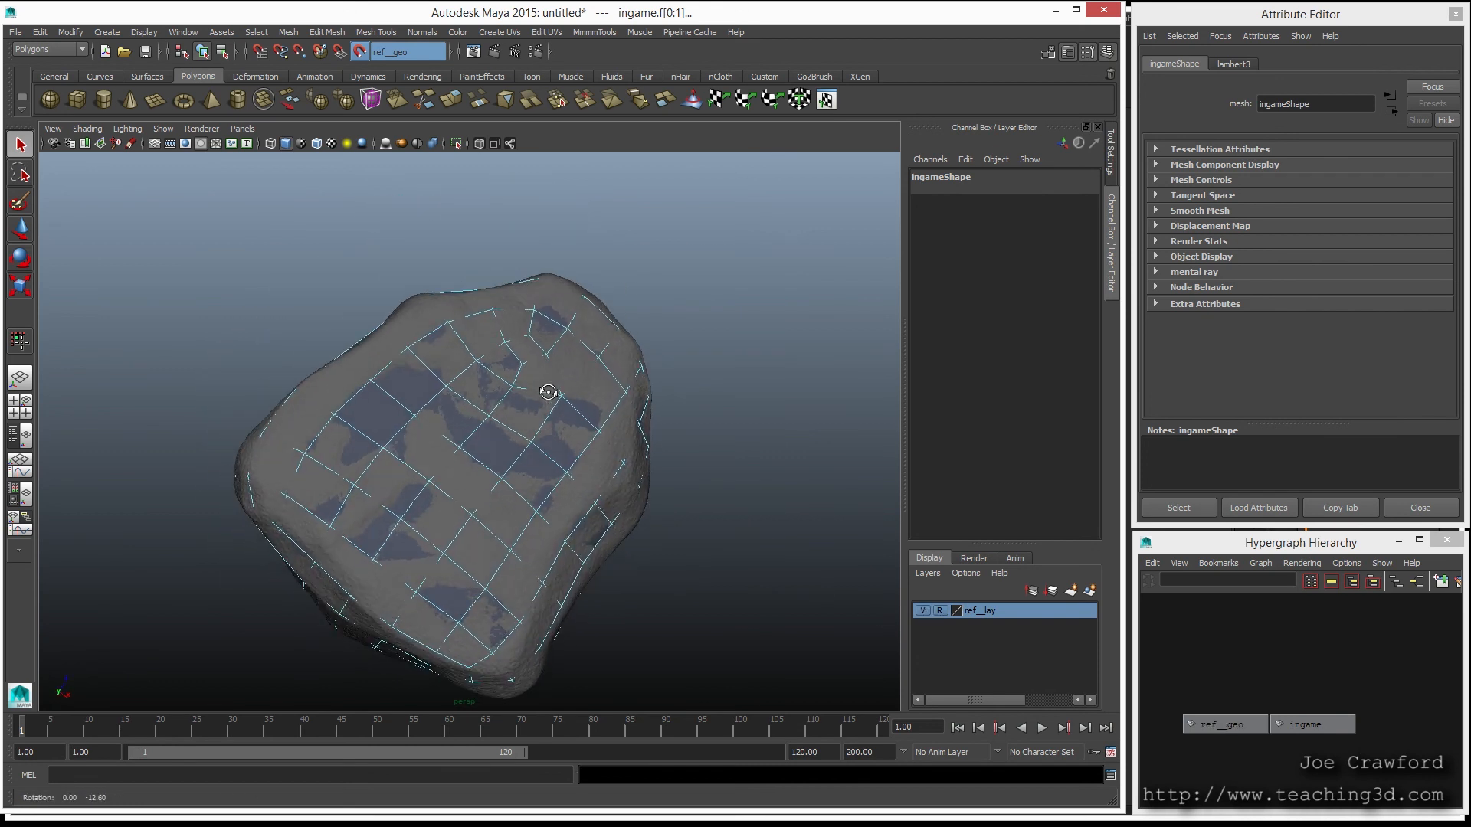
{"action": "left_click", "coordinate": [923, 610]}
{"action": "left_click", "coordinate": [923, 609]}
{"action": "left_click", "coordinate": [923, 609]}
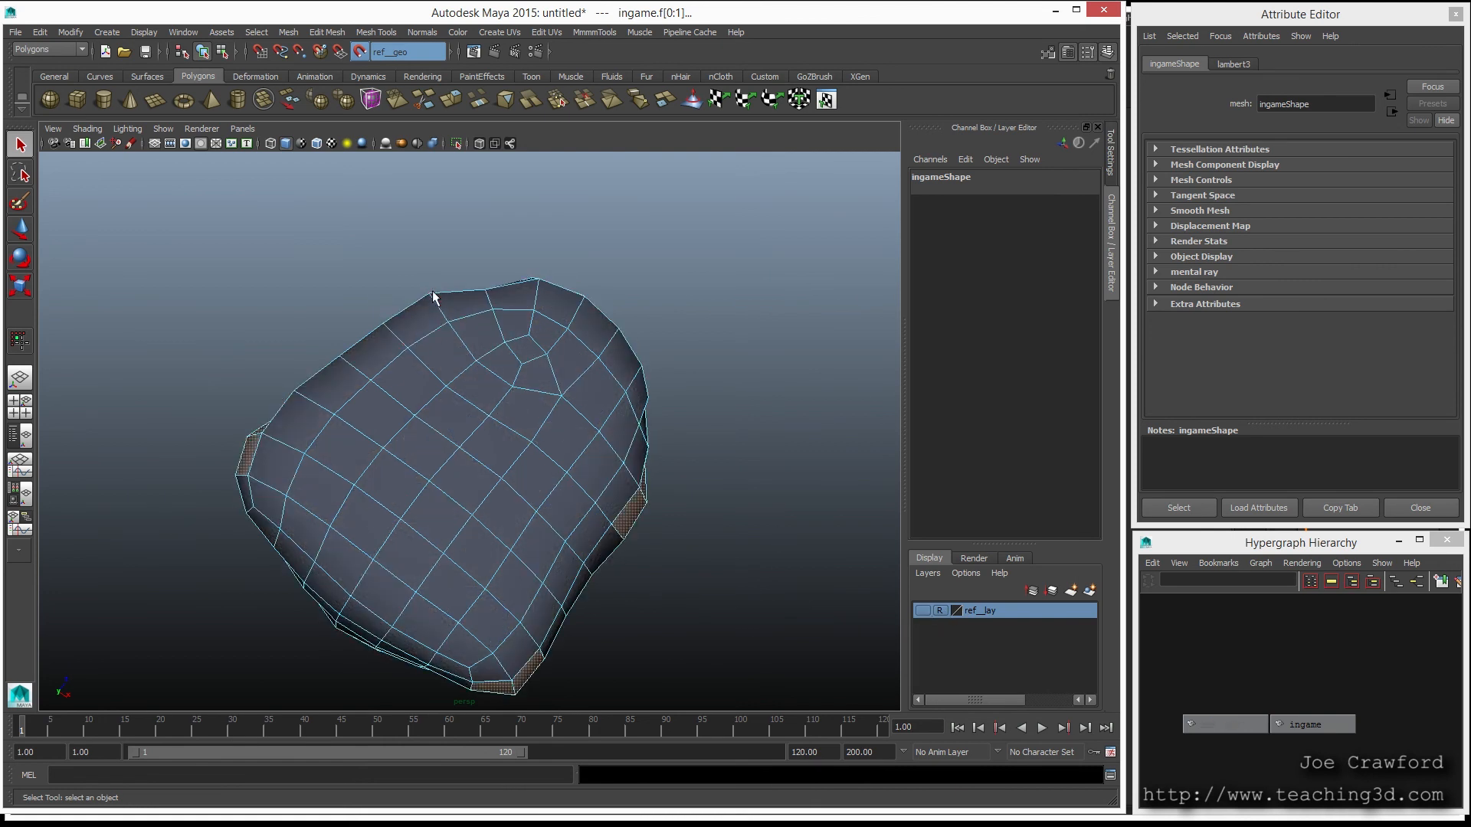
{"action": "left_click", "coordinate": [922, 610]}
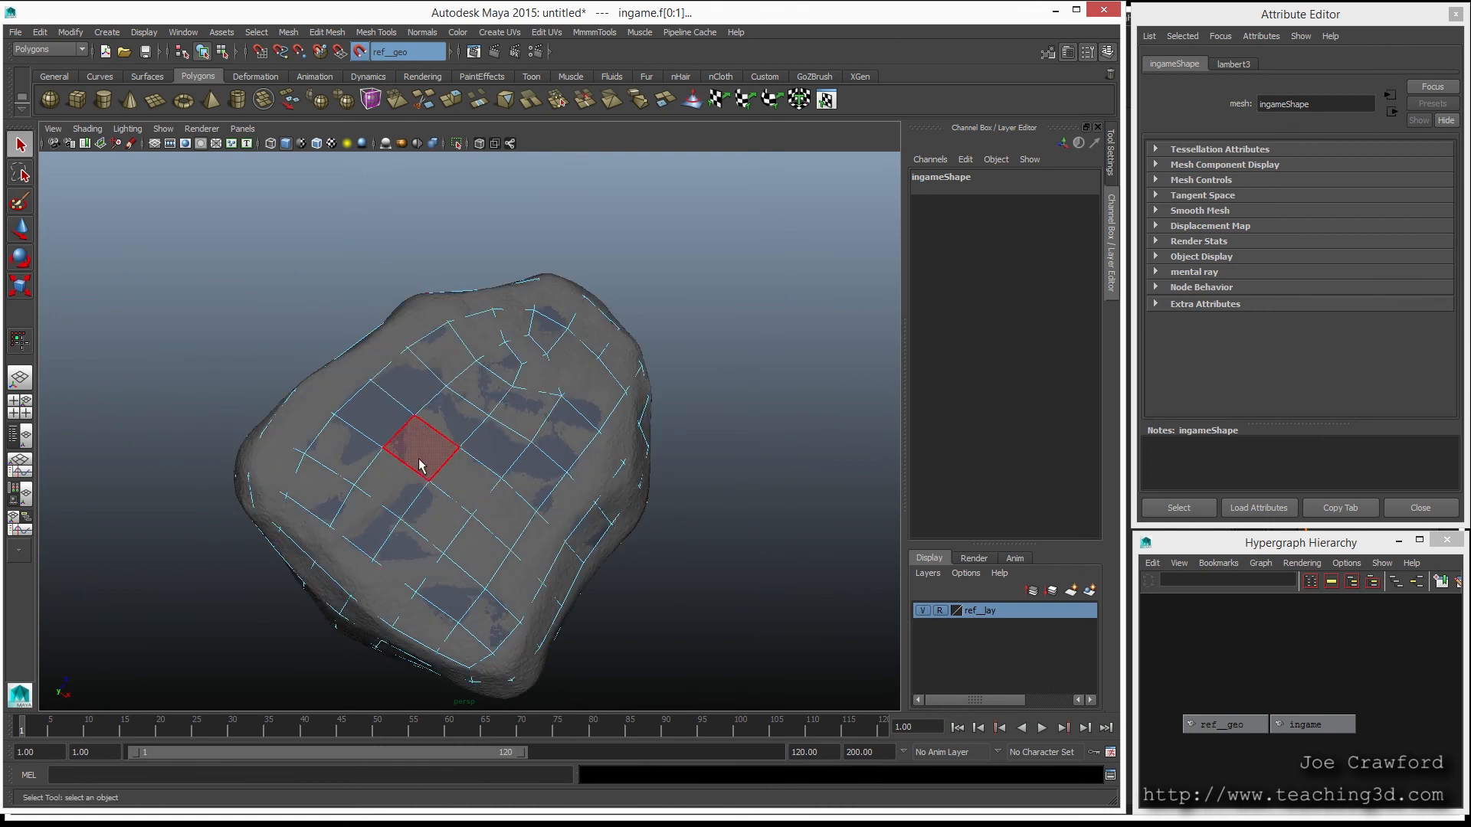
{"action": "left_click", "coordinate": [920, 611]}
{"action": "left_click_drag", "start_coordinate": [368, 563], "coordinate": [454, 588], "text": "alt"}
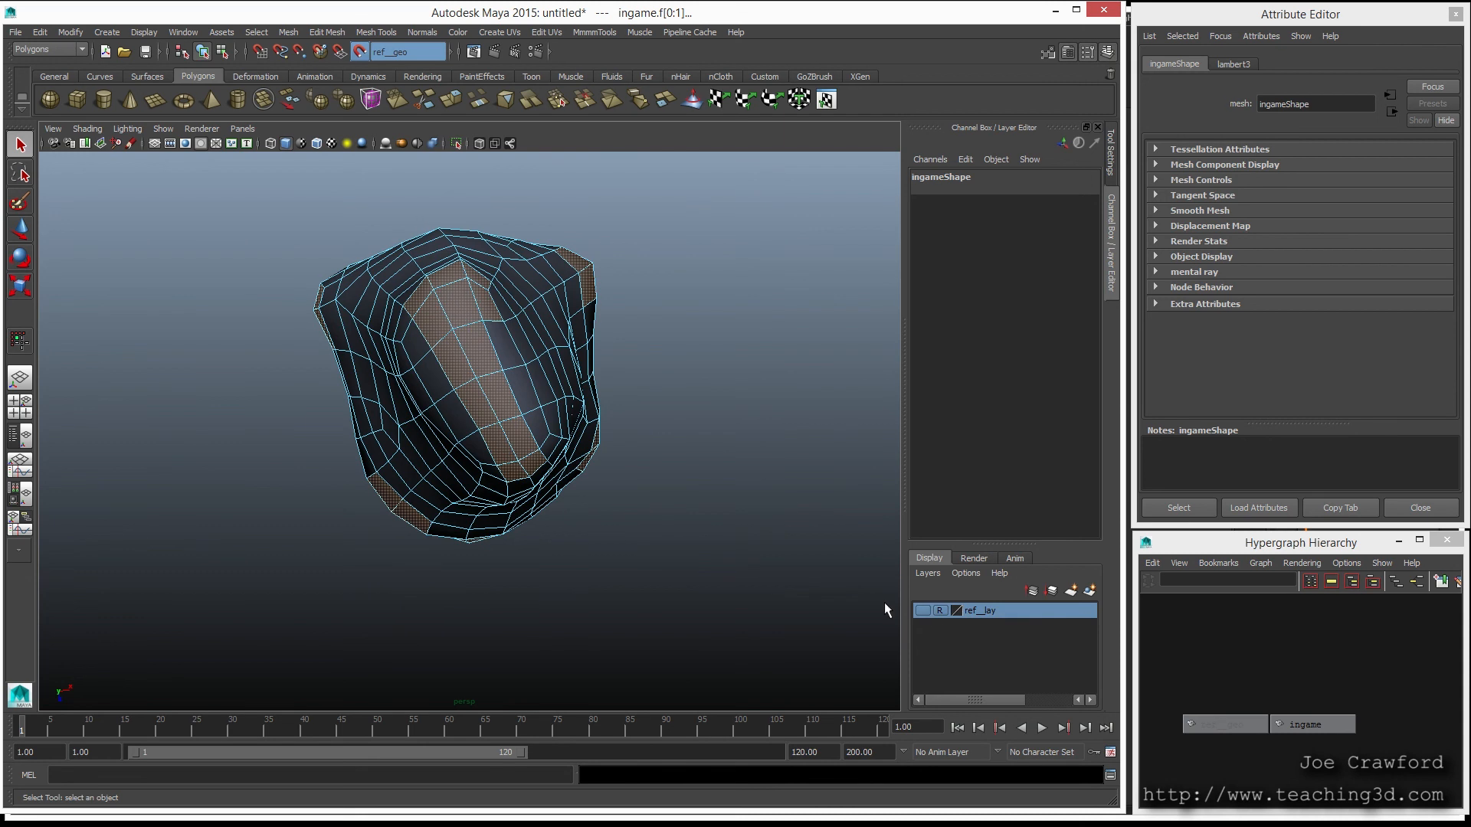
{"action": "left_click", "coordinate": [922, 610]}
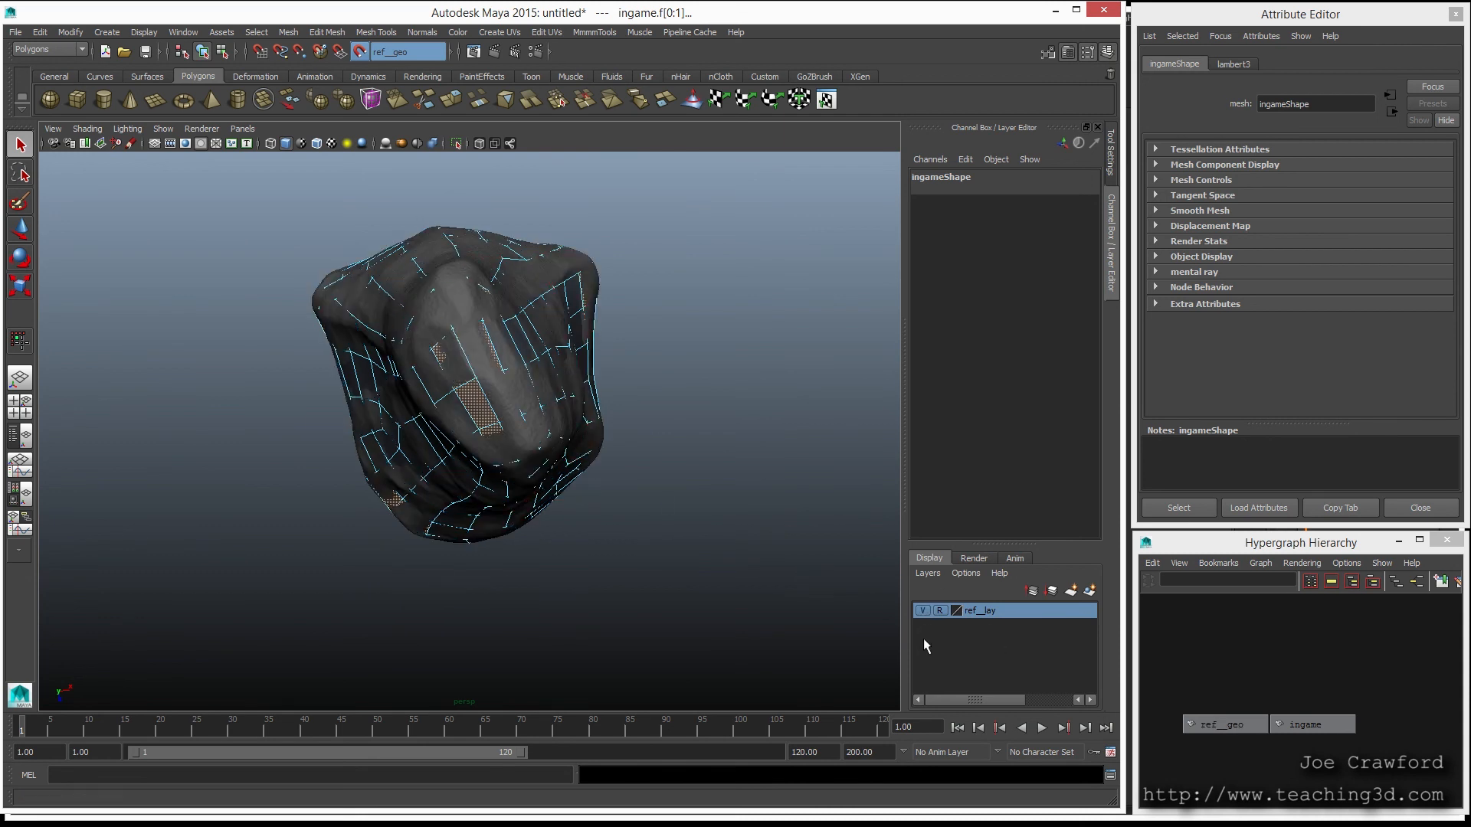
{"action": "left_click", "coordinate": [923, 610]}
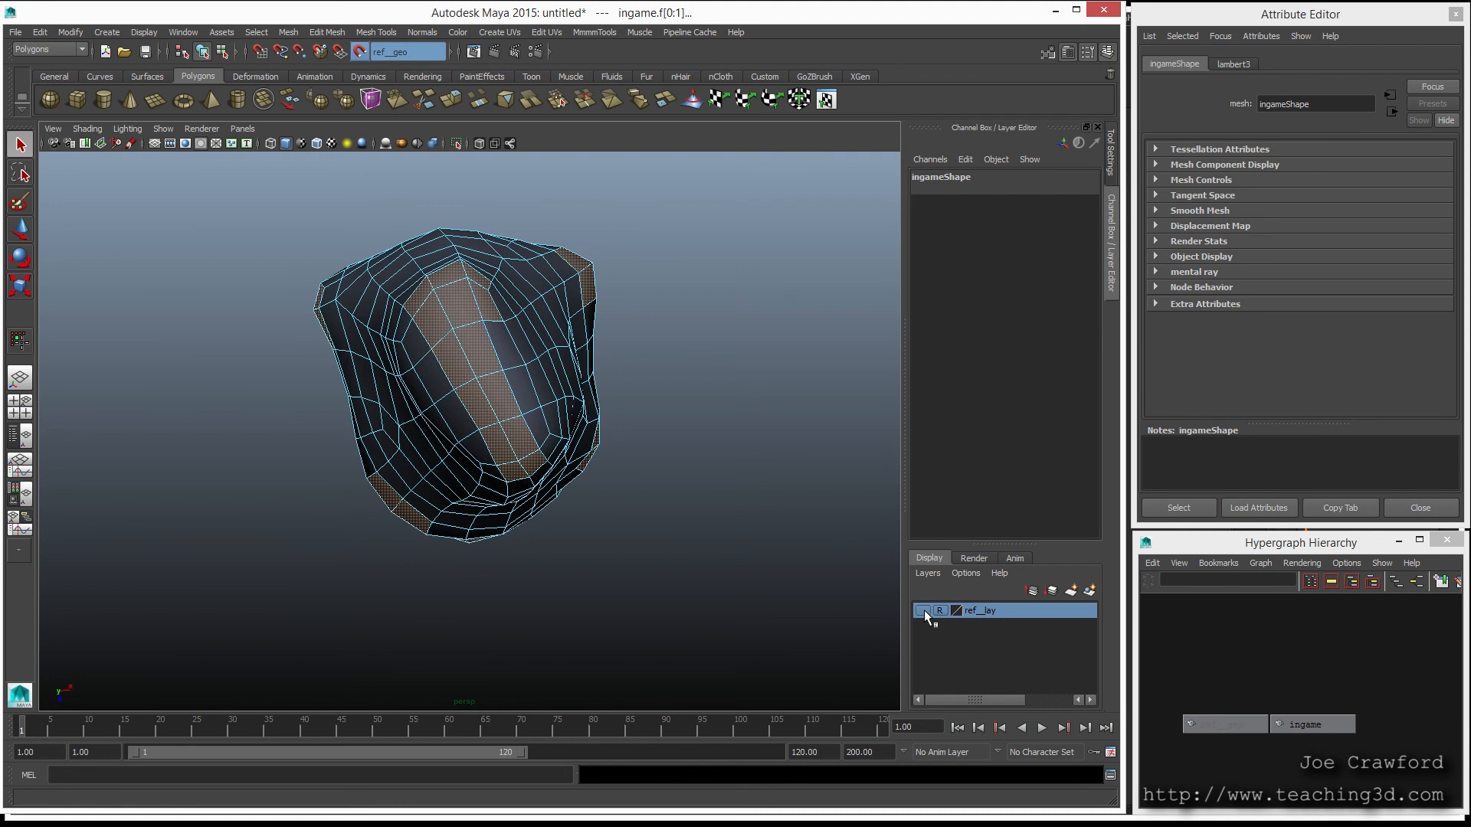
Step: Try connecting six neighbouring edges in the middle of the rock's broad side with Connect Components
{"action": "left_click_drag", "start_coordinate": [501, 558], "coordinate": [221, 543], "text": "alt"}
{"action": "left_click_drag", "start_coordinate": [399, 518], "coordinate": [355, 476], "text": "alt"}
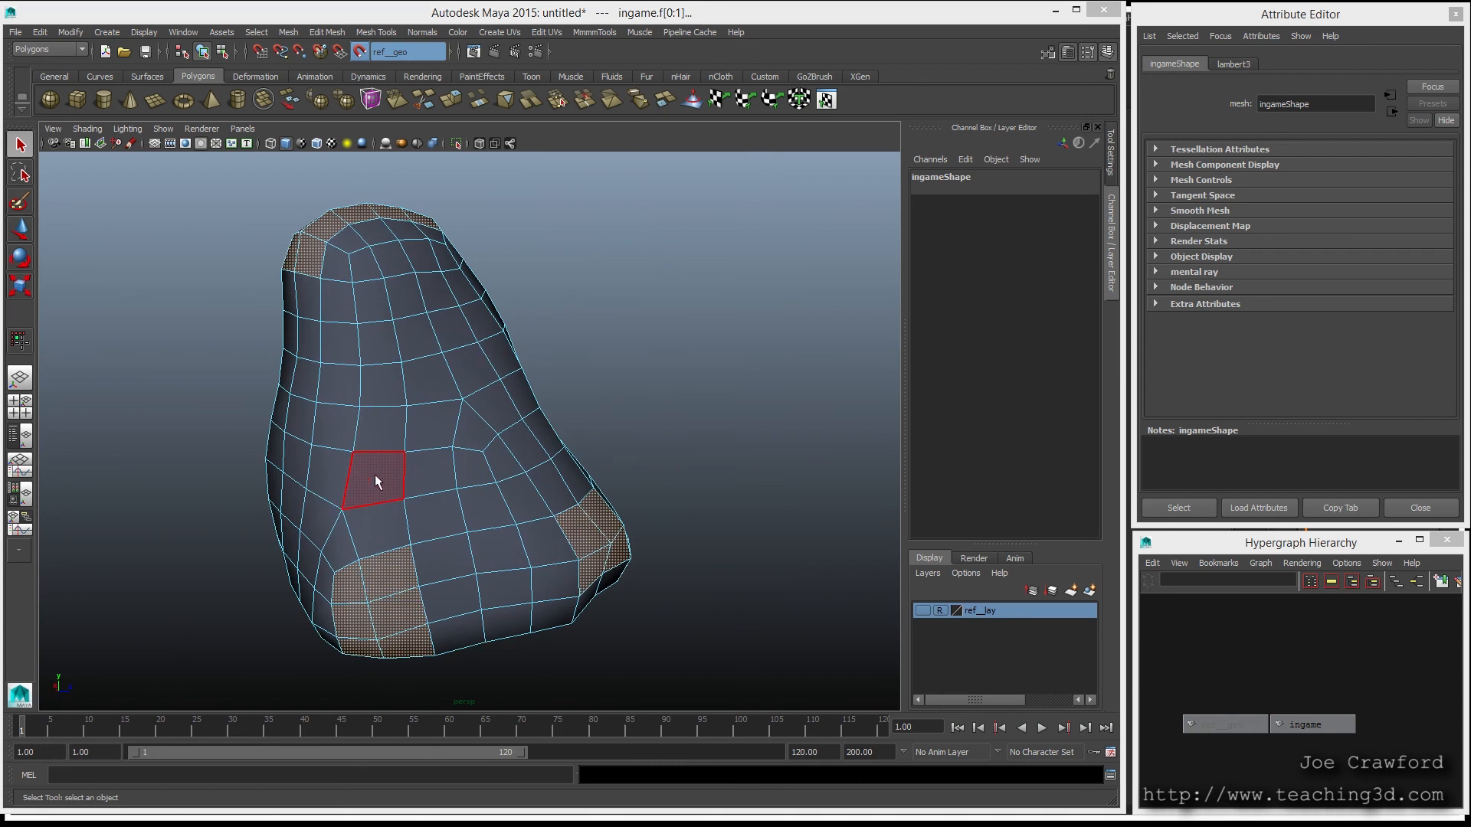
{"action": "mouse_move", "coordinate": [355, 476]}
{"action": "middle_mouse_down", "text": "alt"}
{"action": "mouse_move", "coordinate": [392, 460]}
{"action": "mouse_move", "coordinate": [380, 469]}
{"action": "middle_mouse_up", "text": "alt"}
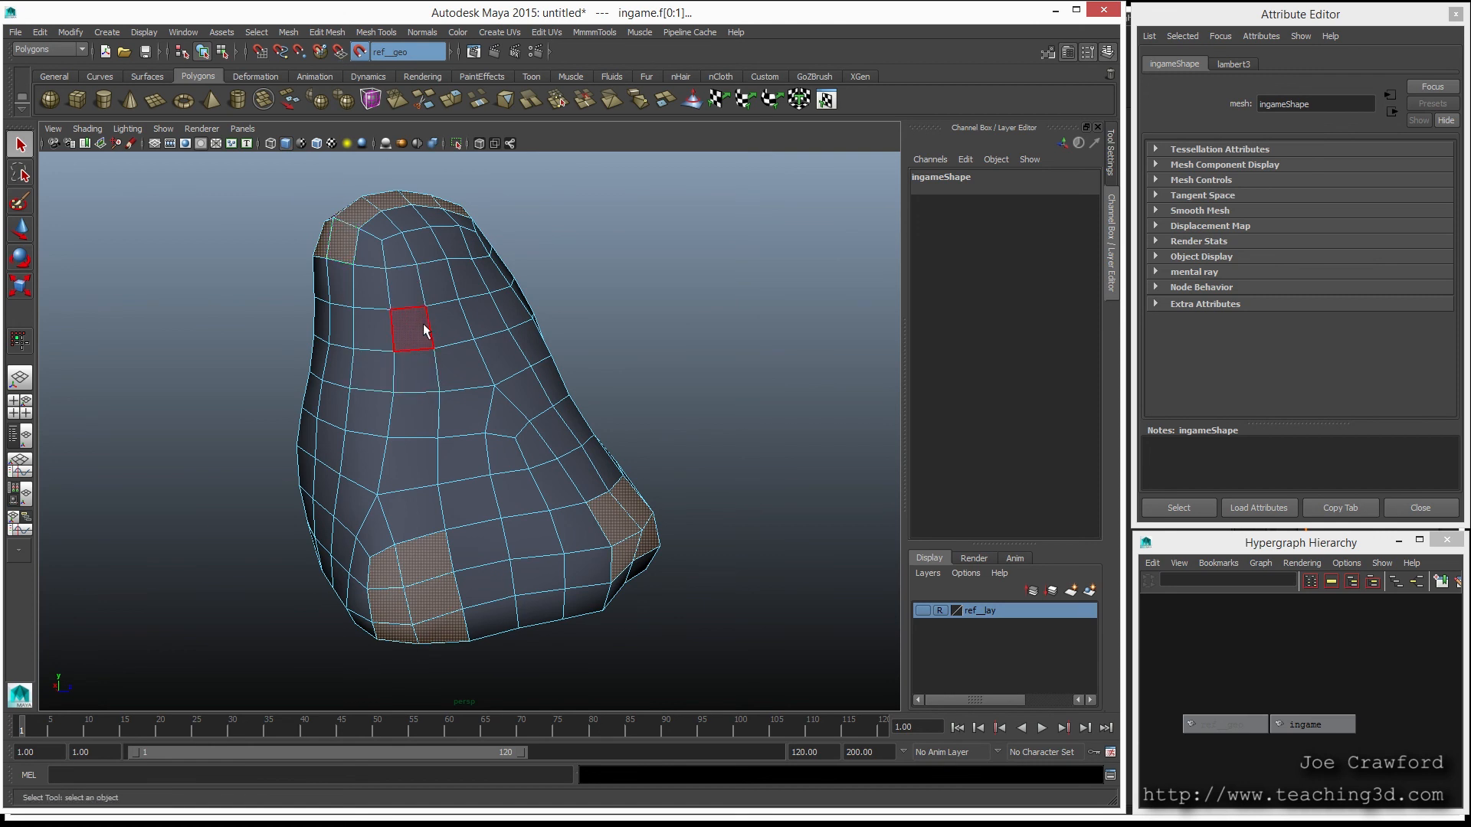
{"action": "key", "text": "F10"}
{"action": "left_click", "coordinate": [393, 328]}
{"action": "left_click", "coordinate": [431, 331], "text": "shift"}
{"action": "left_click", "coordinate": [449, 347], "text": "shift"}
{"action": "left_click", "coordinate": [455, 389], "text": "shift"}
{"action": "left_click", "coordinate": [453, 434], "text": "shift"}
{"action": "left_click", "coordinate": [438, 460], "text": "shift"}
{"action": "right_click_drag", "start_coordinate": [455, 393], "coordinate": [466, 570], "text": "shift"}
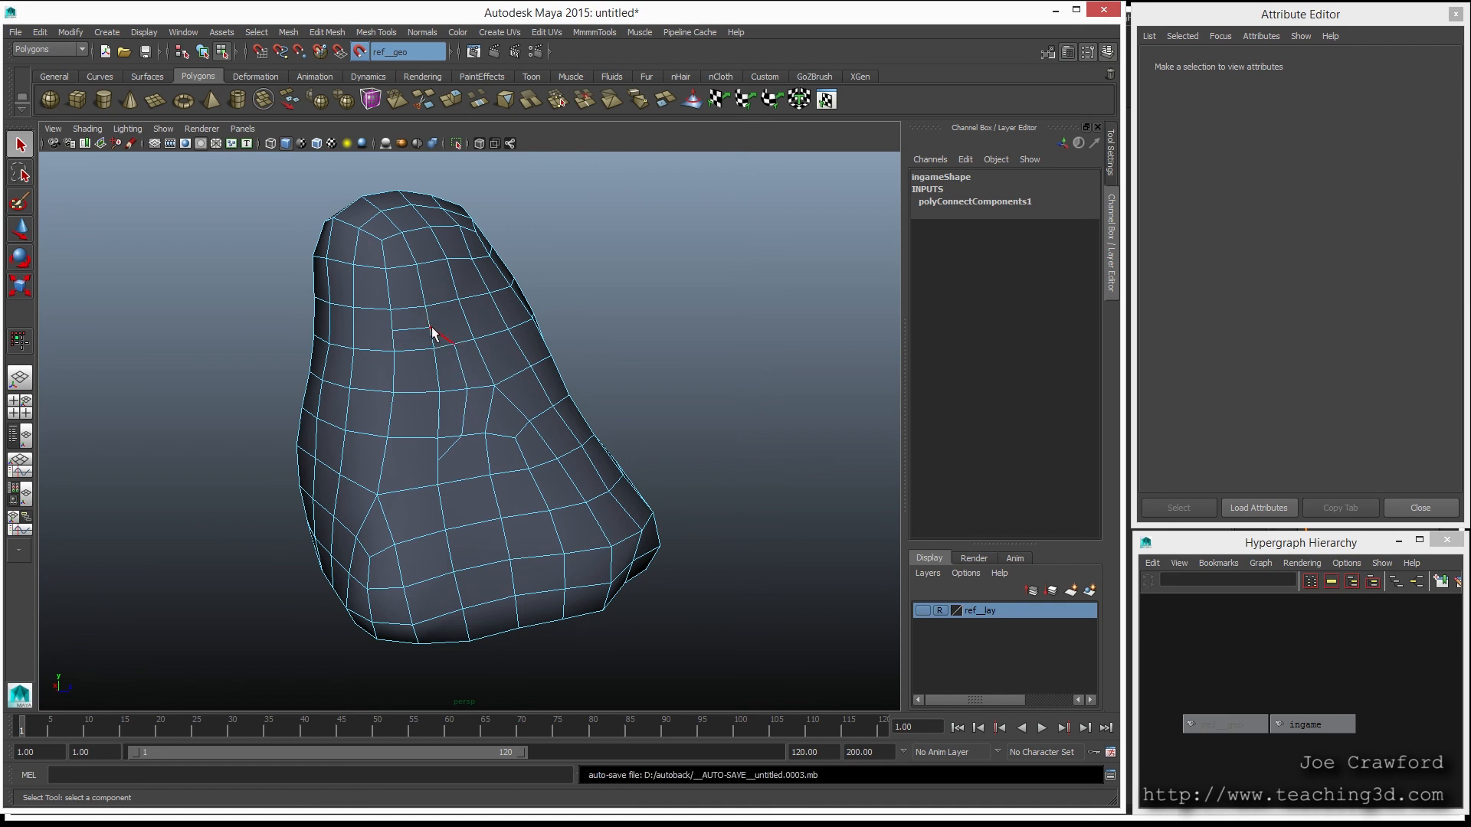
{"action": "key", "text": "ctrl+z"}
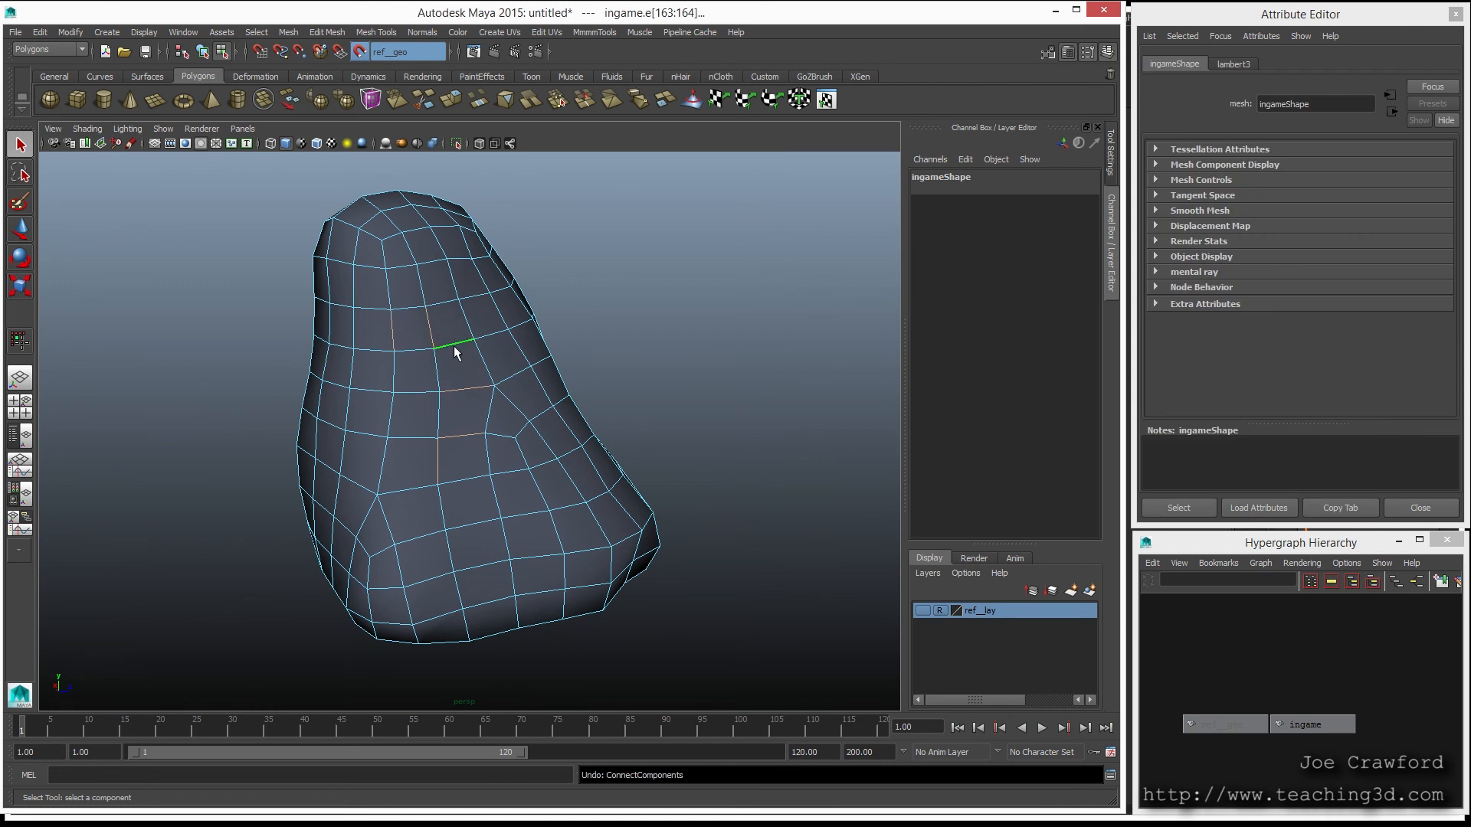
Step: Try connecting two diagonally opposite vertices of a face on the upper broad side with Connect Components
{"action": "right_click", "coordinate": [453, 344], "text": "shift"}
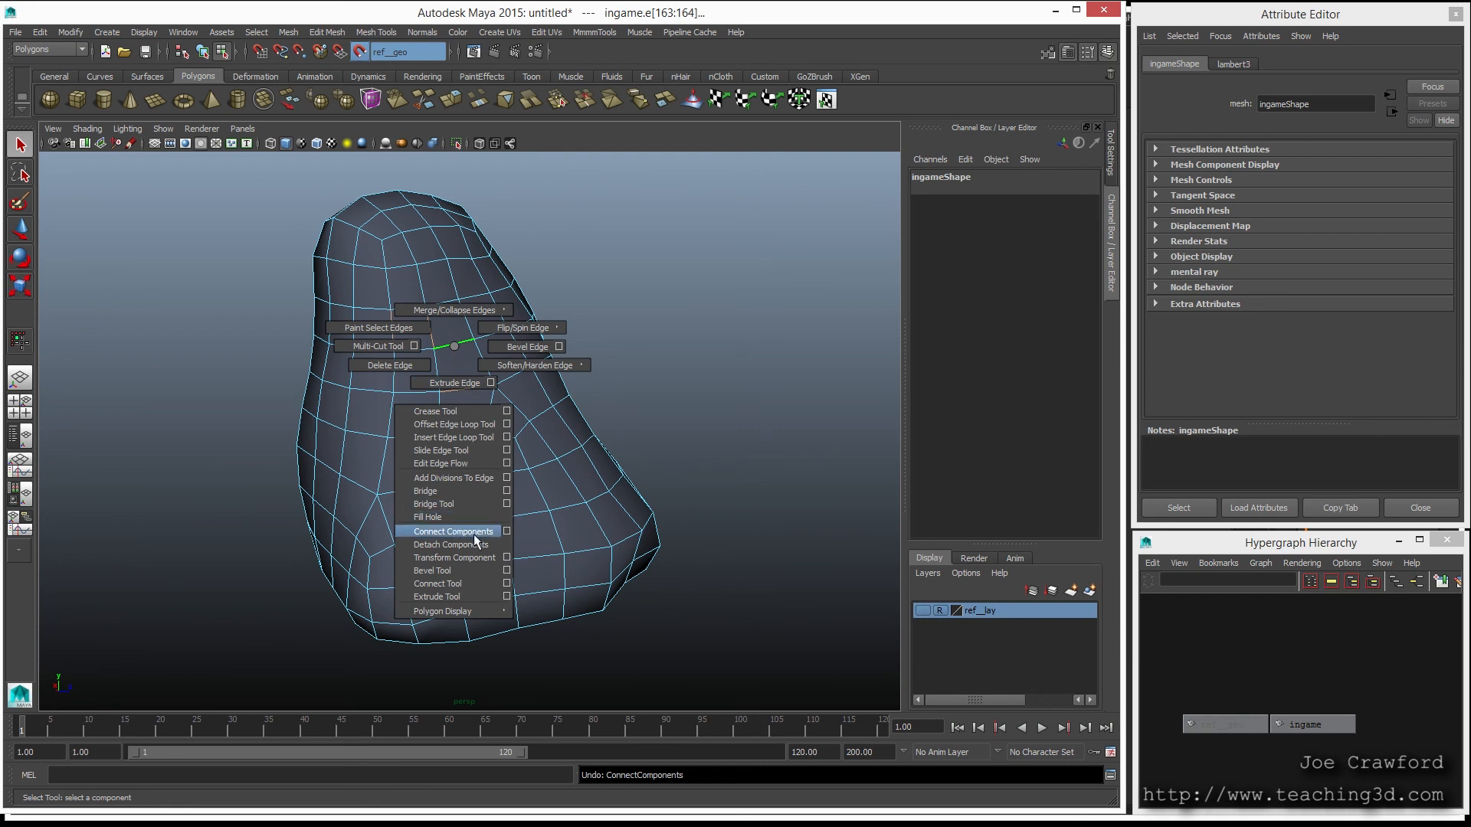
{"action": "right_click_drag", "start_coordinate": [471, 535], "coordinate": [456, 341], "text": "shift"}
{"action": "key", "text": "F9"}
{"action": "left_click", "coordinate": [434, 349]}
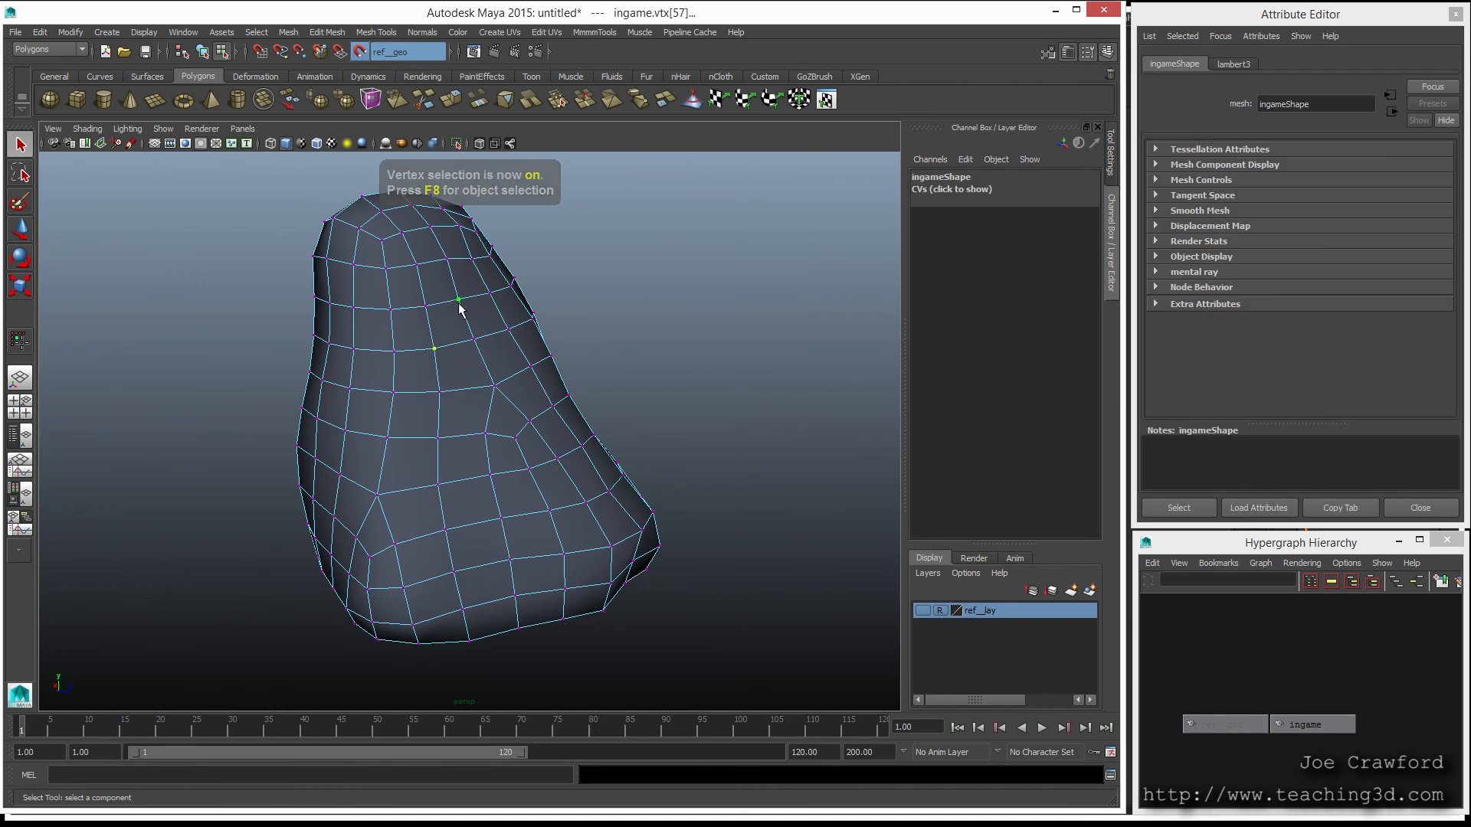
{"action": "right_click_drag", "start_coordinate": [459, 307], "coordinate": [460, 388], "text": "shift"}
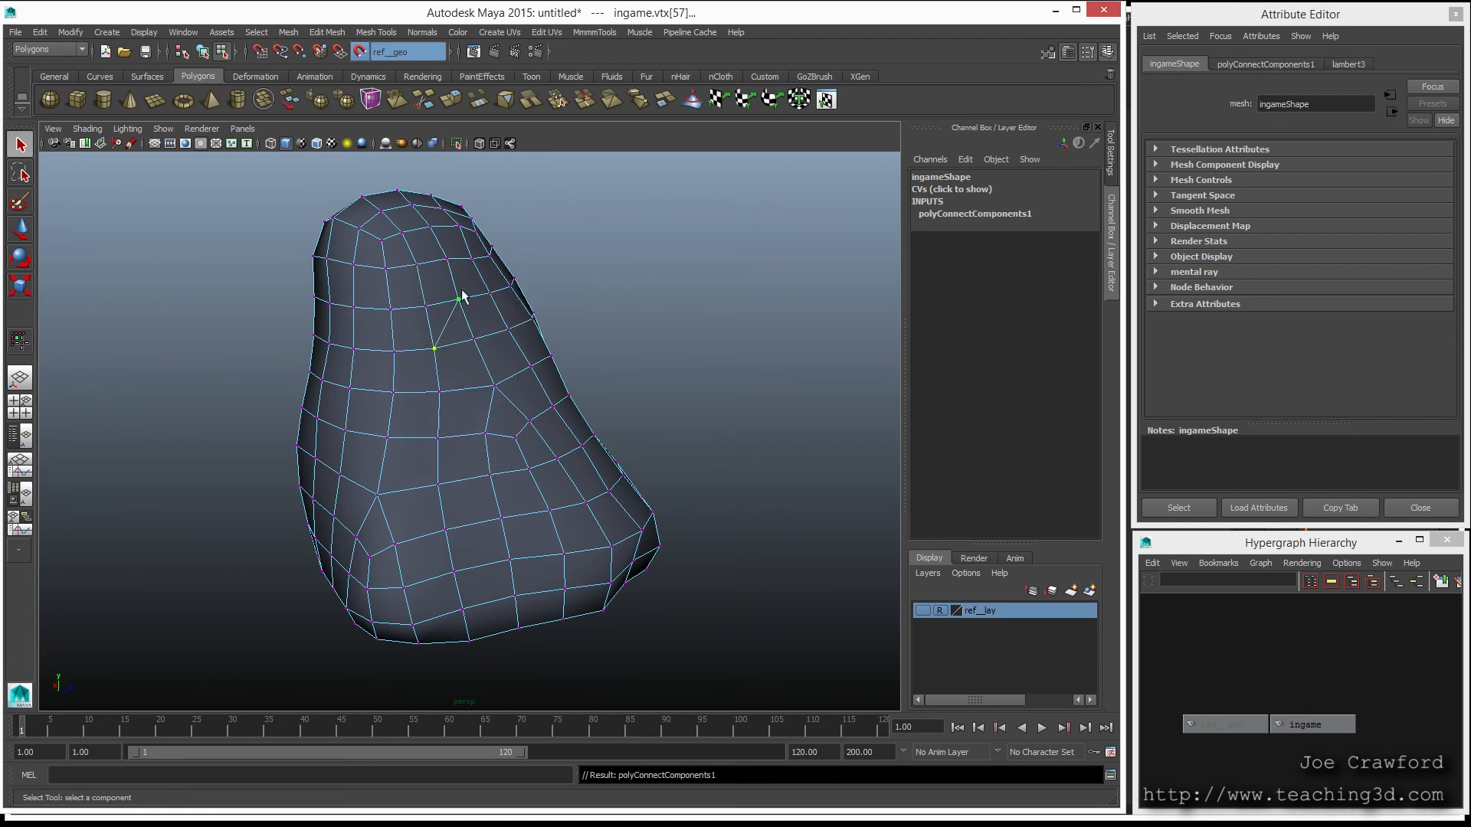
{"action": "key", "text": "ctrl+z"}
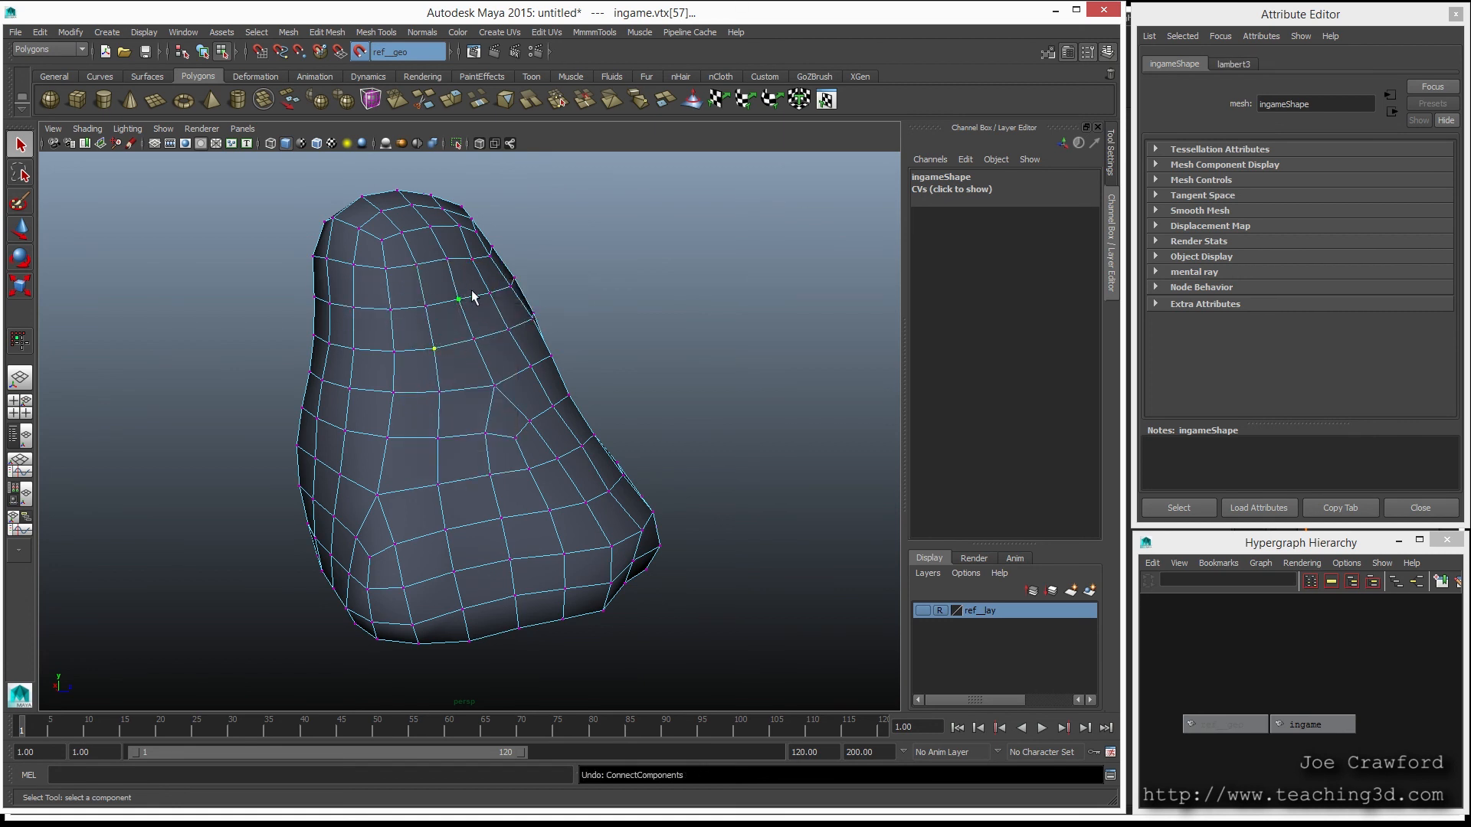
Step: Try a freeform Multi-Cut path that curves from the upper broad side around the middle through existing vertices and edges
{"action": "key", "text": "F8"}
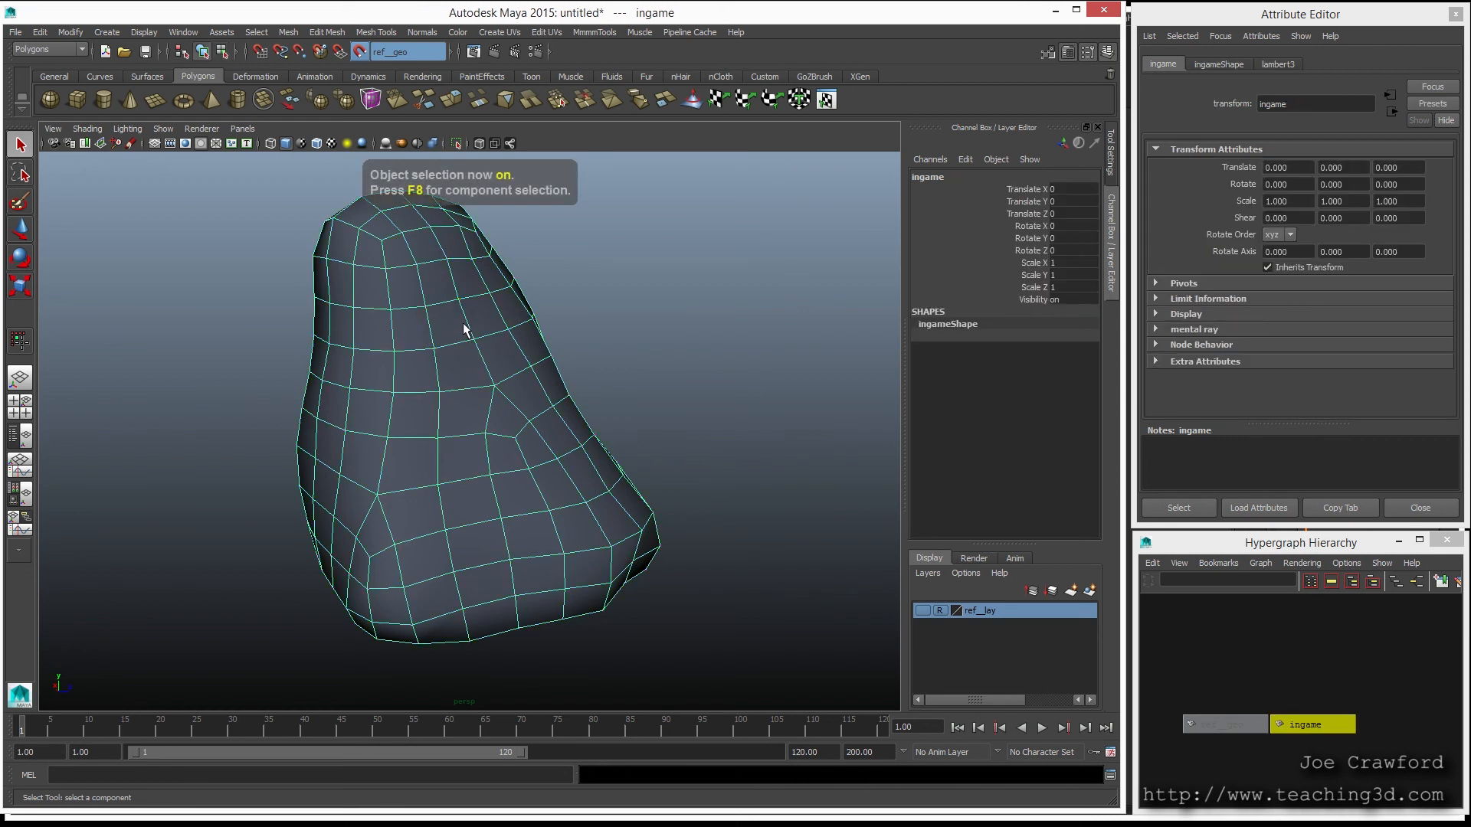
{"action": "right_click", "coordinate": [464, 329], "text": "shift"}
{"action": "right_click_drag", "start_coordinate": [459, 329], "coordinate": [387, 328], "text": "shift"}
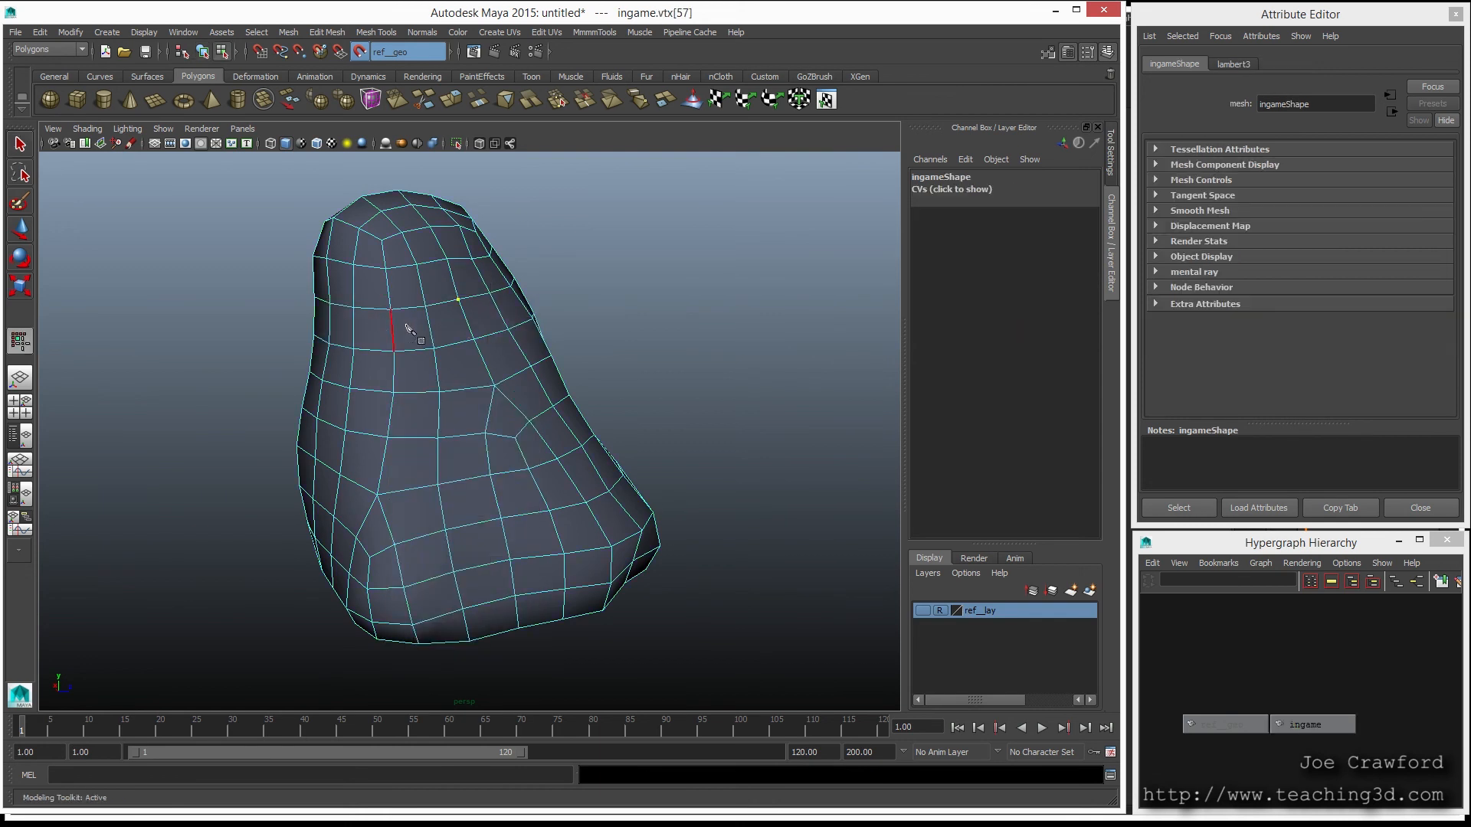
{"action": "left_click", "coordinate": [426, 307]}
{"action": "left_click", "coordinate": [474, 339]}
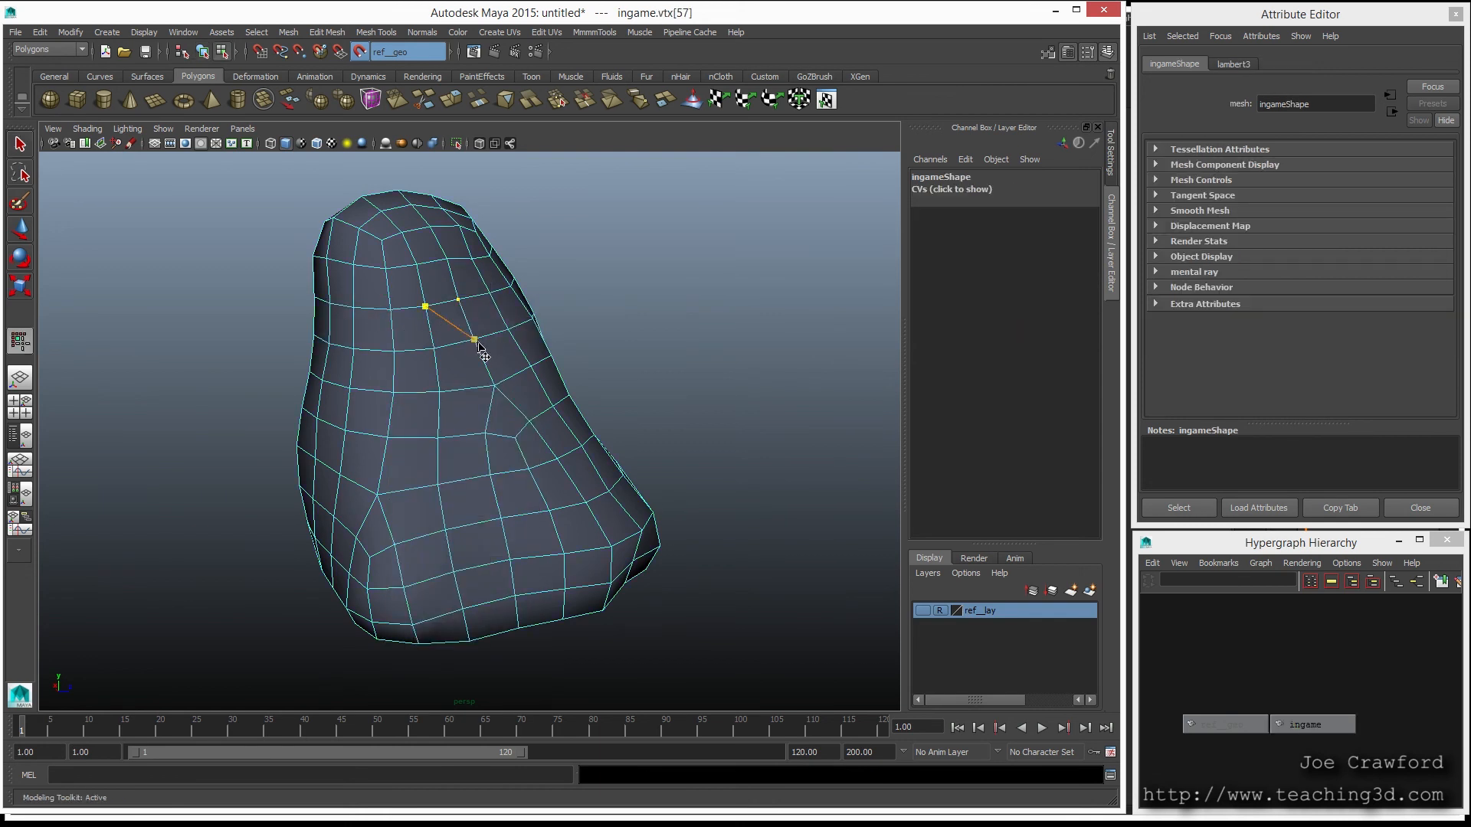
{"action": "left_click", "coordinate": [531, 367]}
{"action": "left_click", "coordinate": [545, 420]}
{"action": "left_click", "coordinate": [572, 452]}
{"action": "left_click", "coordinate": [571, 481]}
{"action": "left_click", "coordinate": [541, 494]}
{"action": "left_click", "coordinate": [497, 500]}
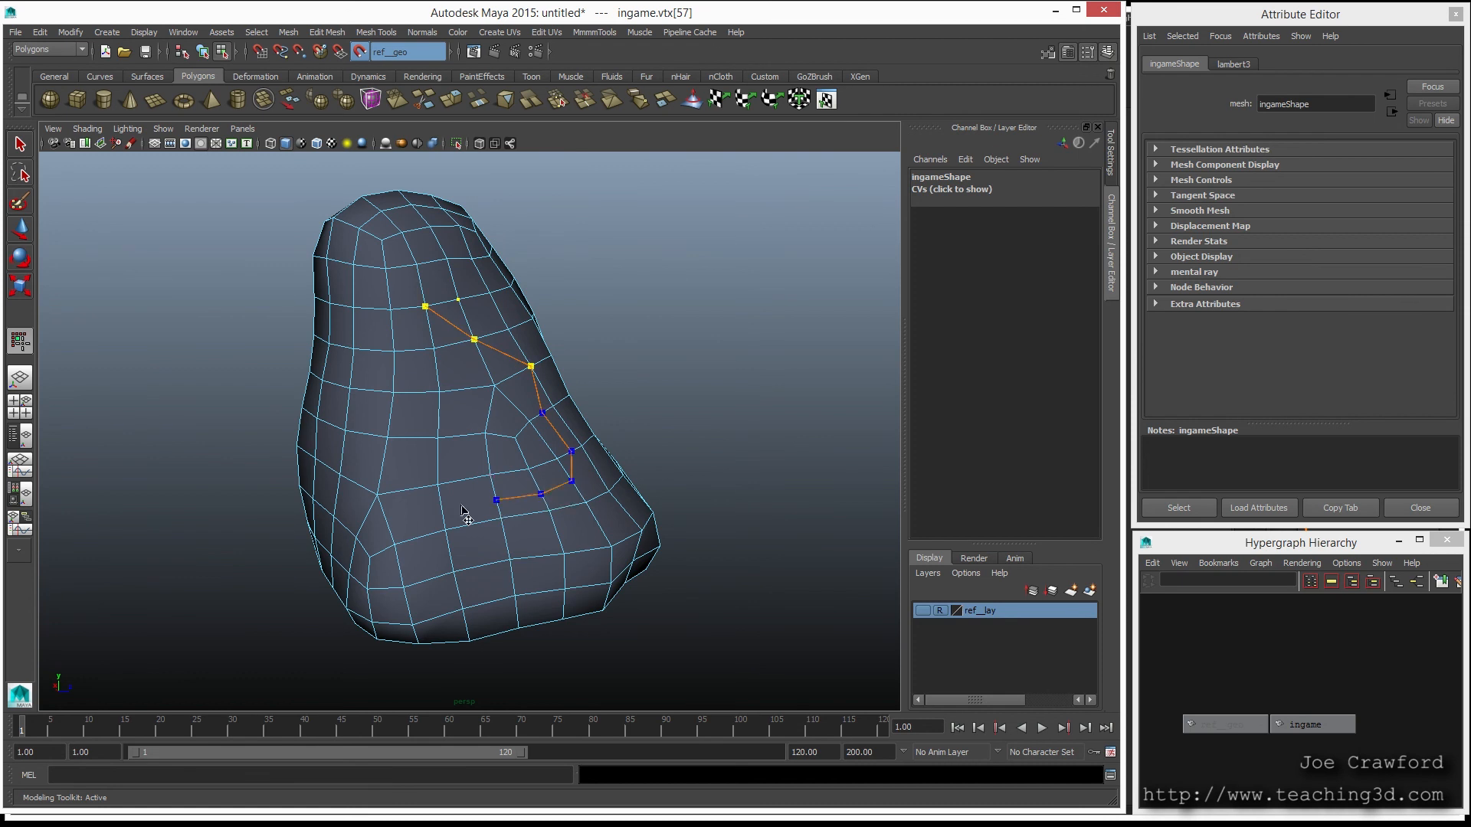
{"action": "left_click", "coordinate": [441, 506]}
{"action": "left_click", "coordinate": [426, 486]}
{"action": "left_click", "coordinate": [425, 438]}
{"action": "left_click", "coordinate": [389, 425]}
{"action": "key", "text": "Return"}
{"action": "left_click_drag", "start_coordinate": [446, 452], "coordinate": [487, 408], "text": "alt"}
{"action": "key", "text": "ctrl+z"}
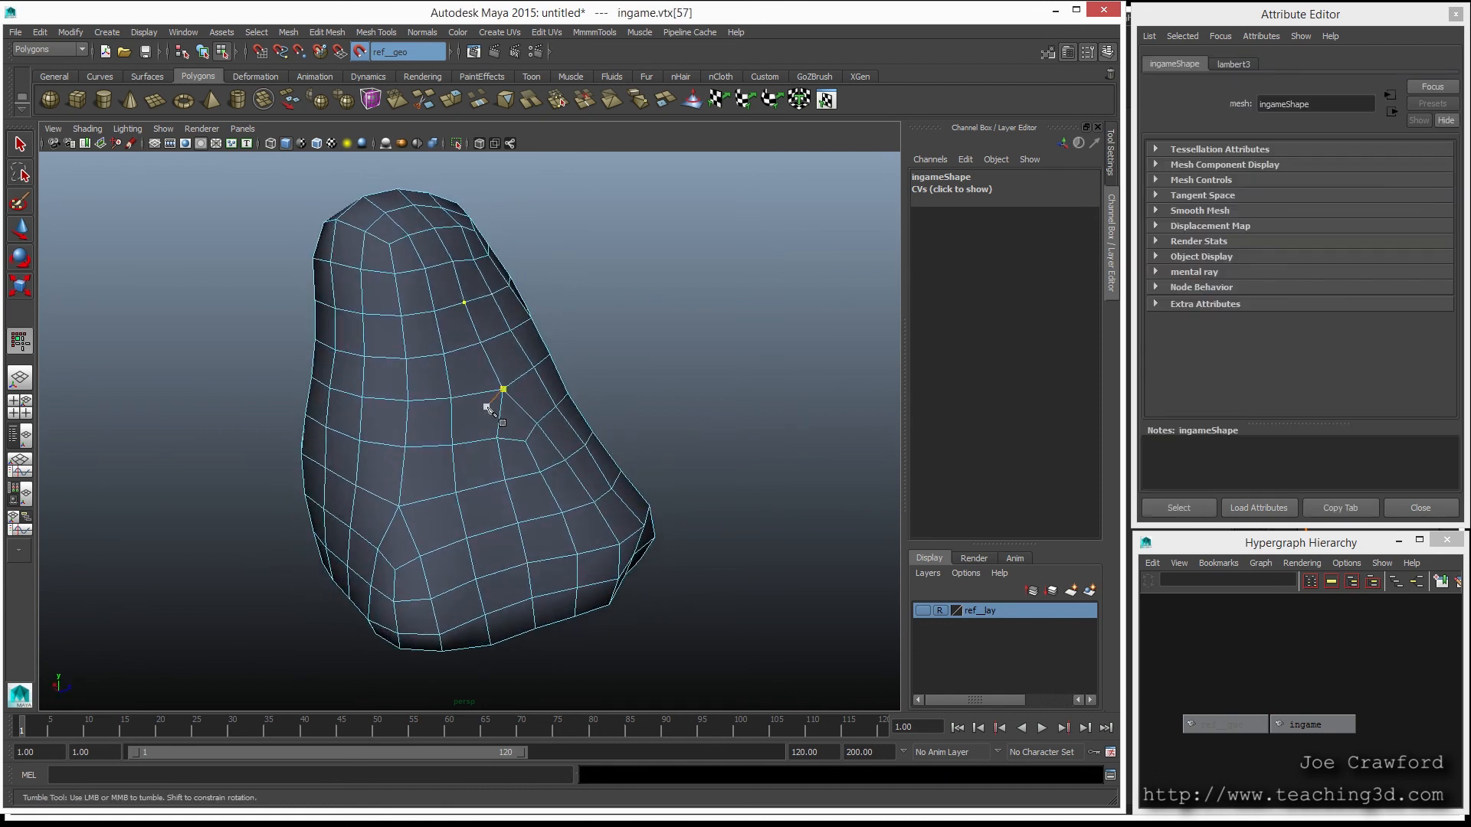
Step: Try inserting a horizontal edge loop around the rock's middle with the Insert Edge Loop Tool, ending in object mode
{"action": "key", "text": "F8"}
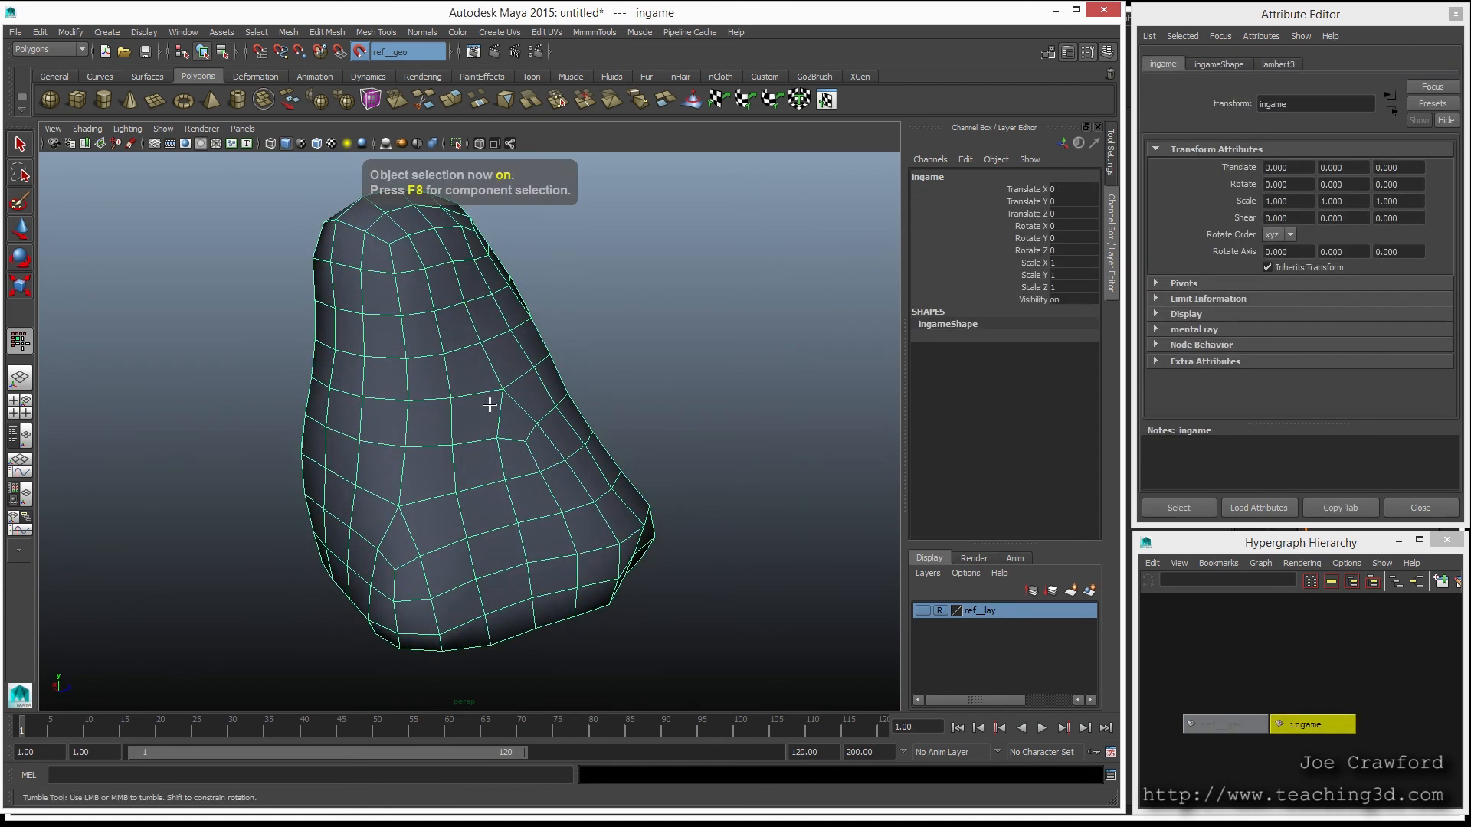
{"action": "right_click_drag", "start_coordinate": [490, 405], "coordinate": [410, 411], "text": "shift"}
{"action": "left_click_drag", "start_coordinate": [410, 385], "coordinate": [401, 385]}
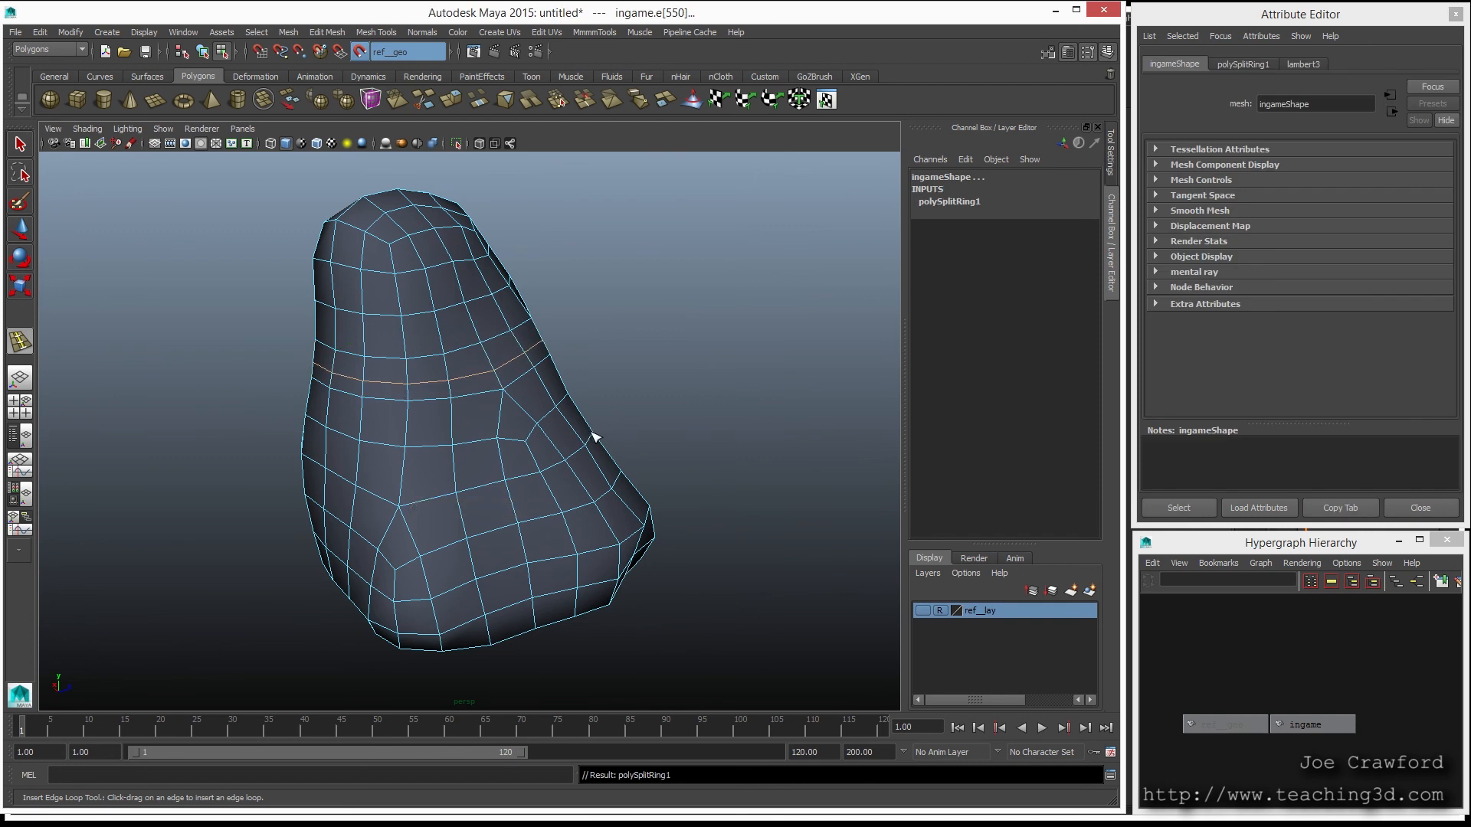
{"action": "key", "text": "ctrl+z"}
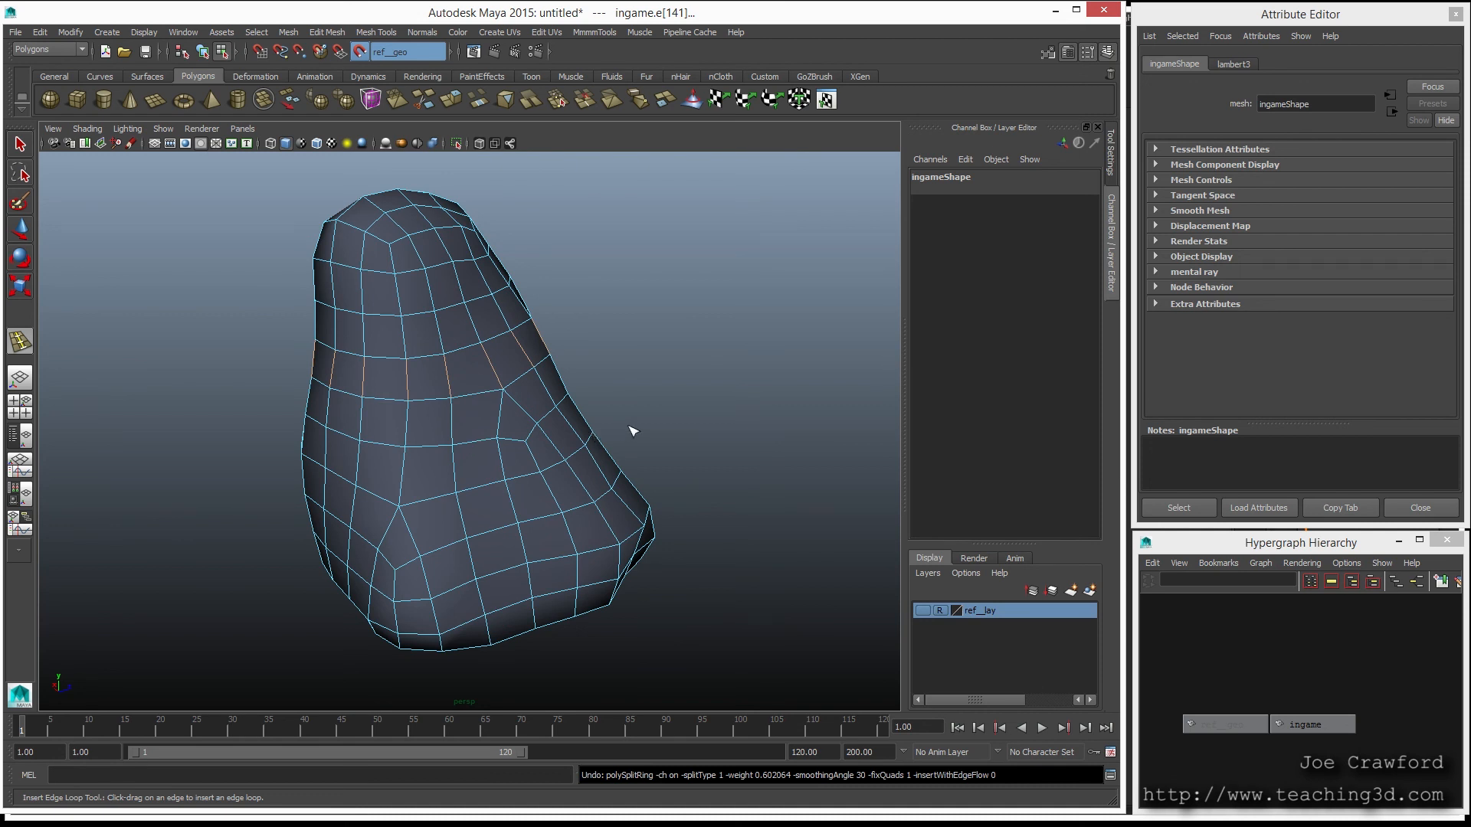
{"action": "left_click_drag", "start_coordinate": [673, 445], "coordinate": [614, 450], "text": "alt"}
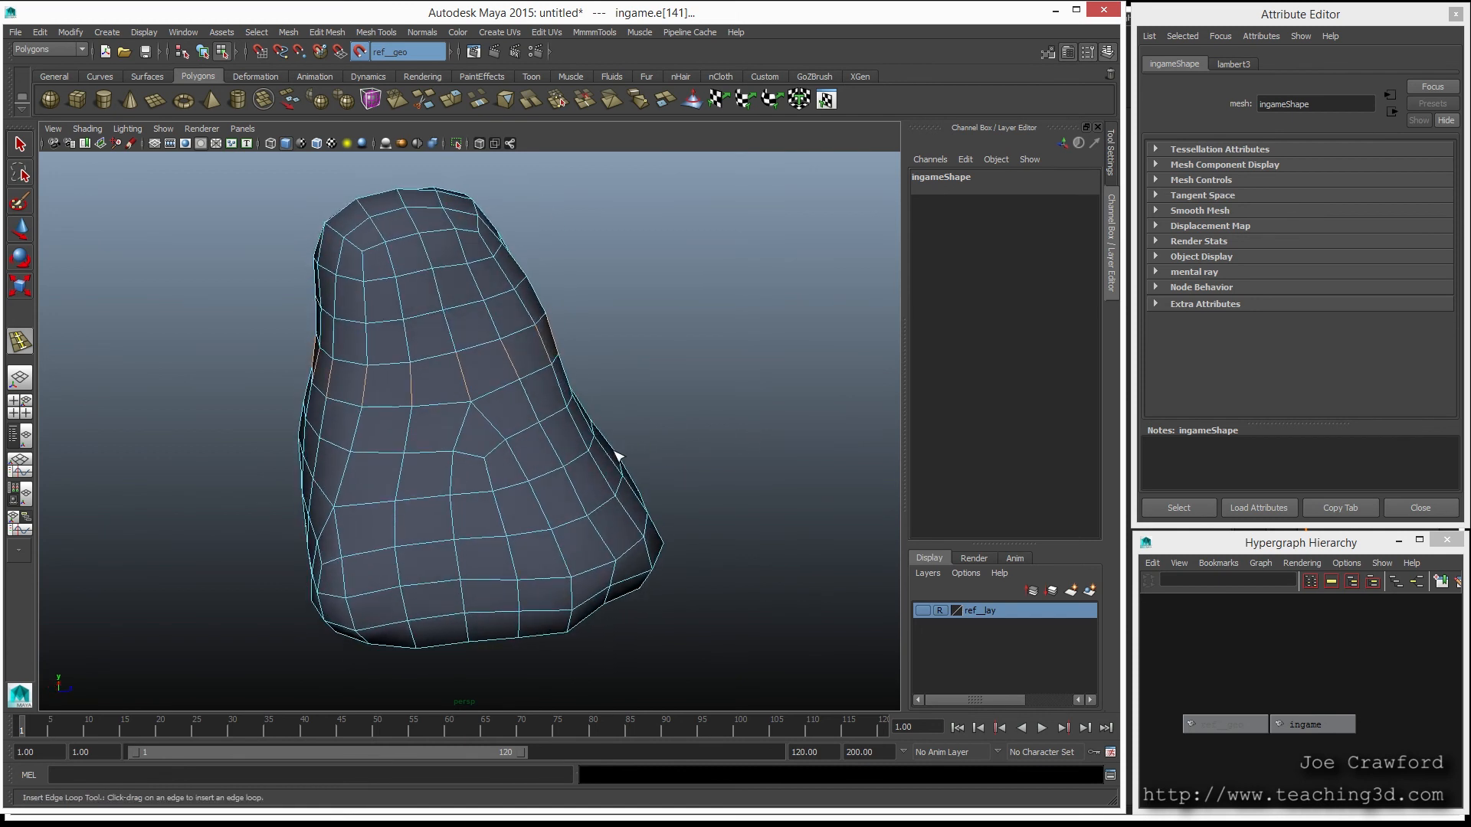
{"action": "key", "text": "F8"}
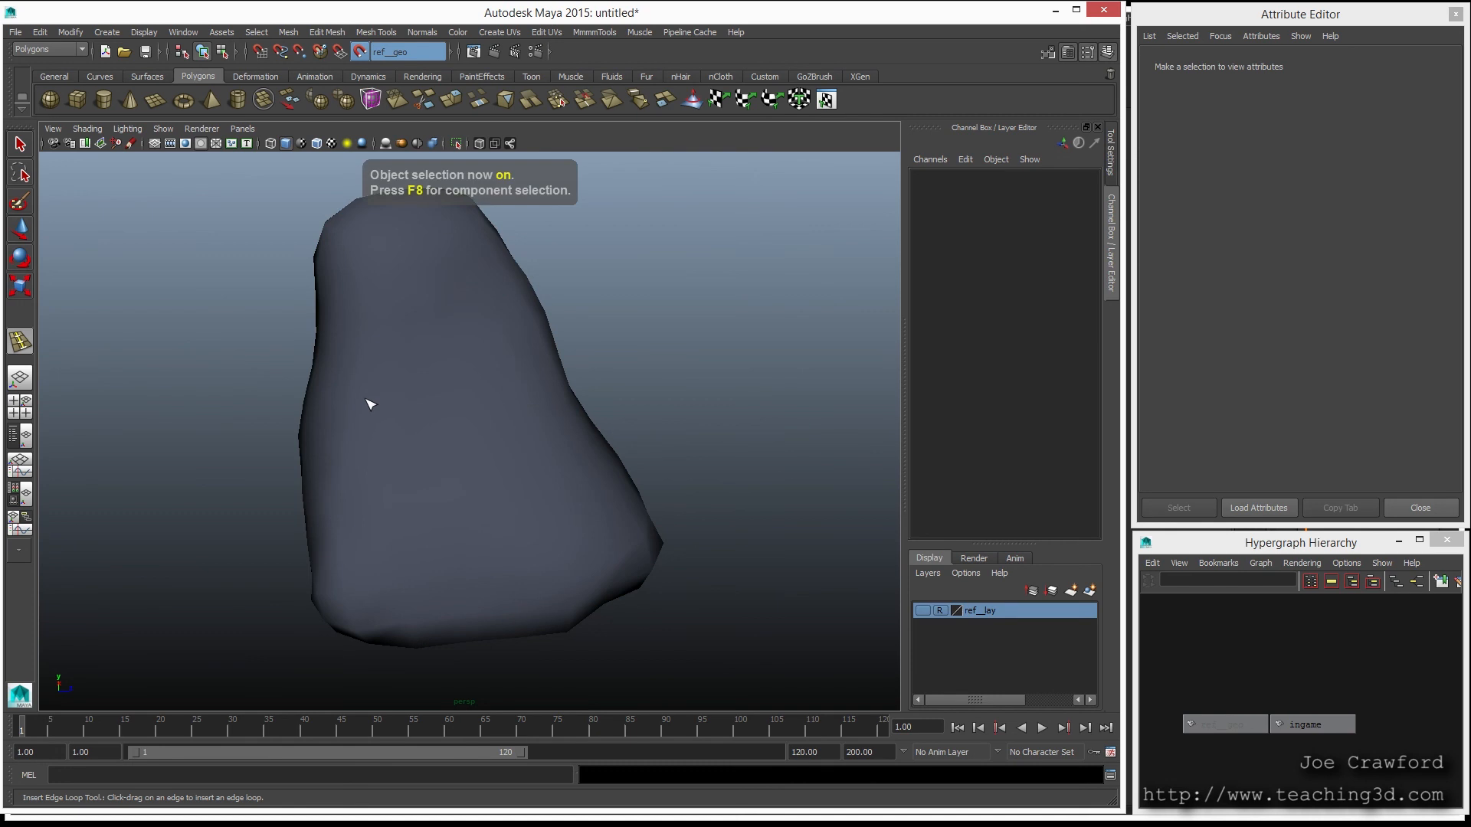
Step: Select the rock and recall the faces saved in the quick select set areas_needing_more_detail__qss
{"action": "left_click", "coordinate": [366, 404]}
{"action": "key", "text": "q"}
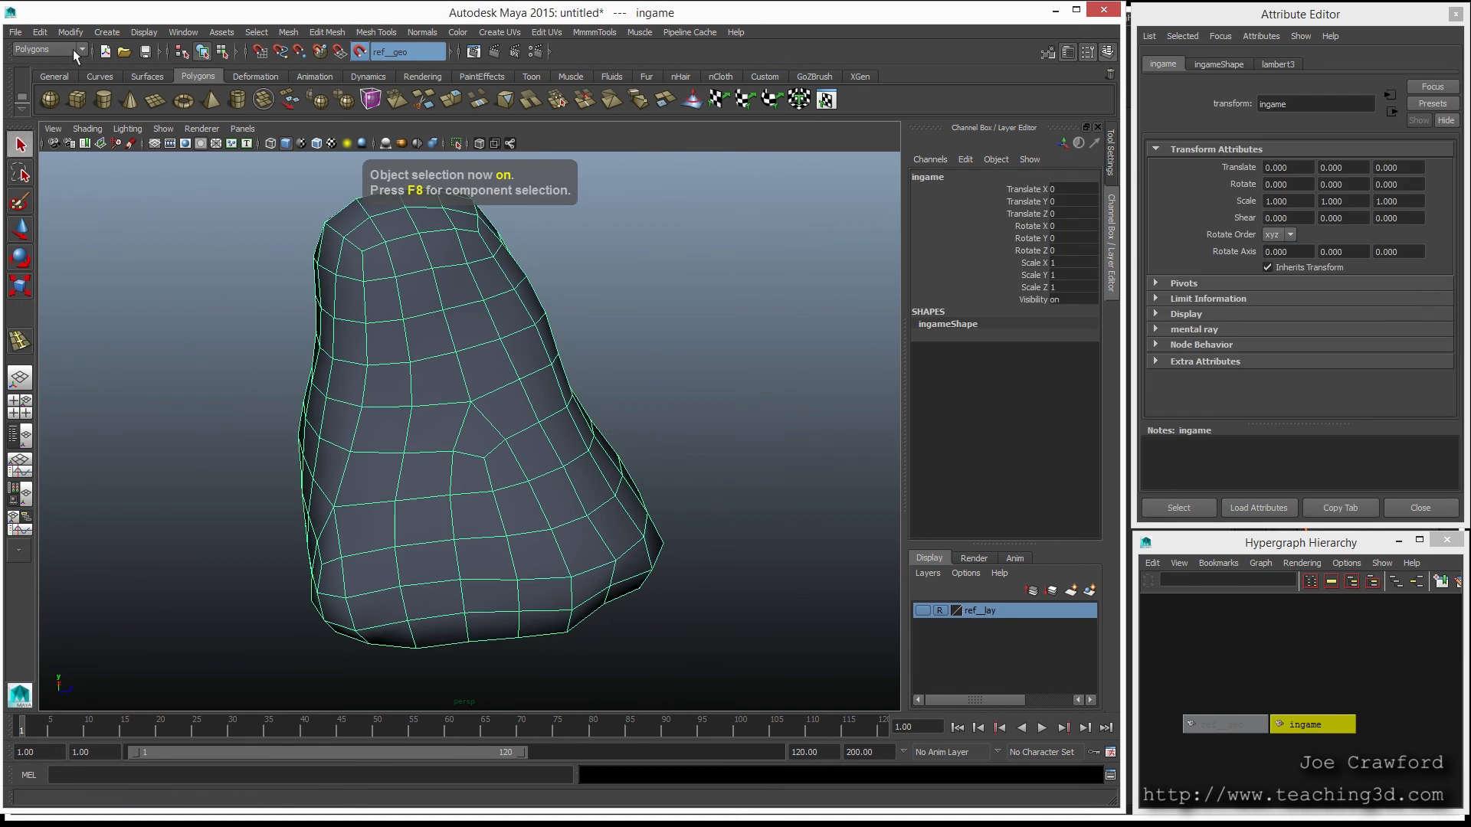
{"action": "left_click", "coordinate": [41, 31]}
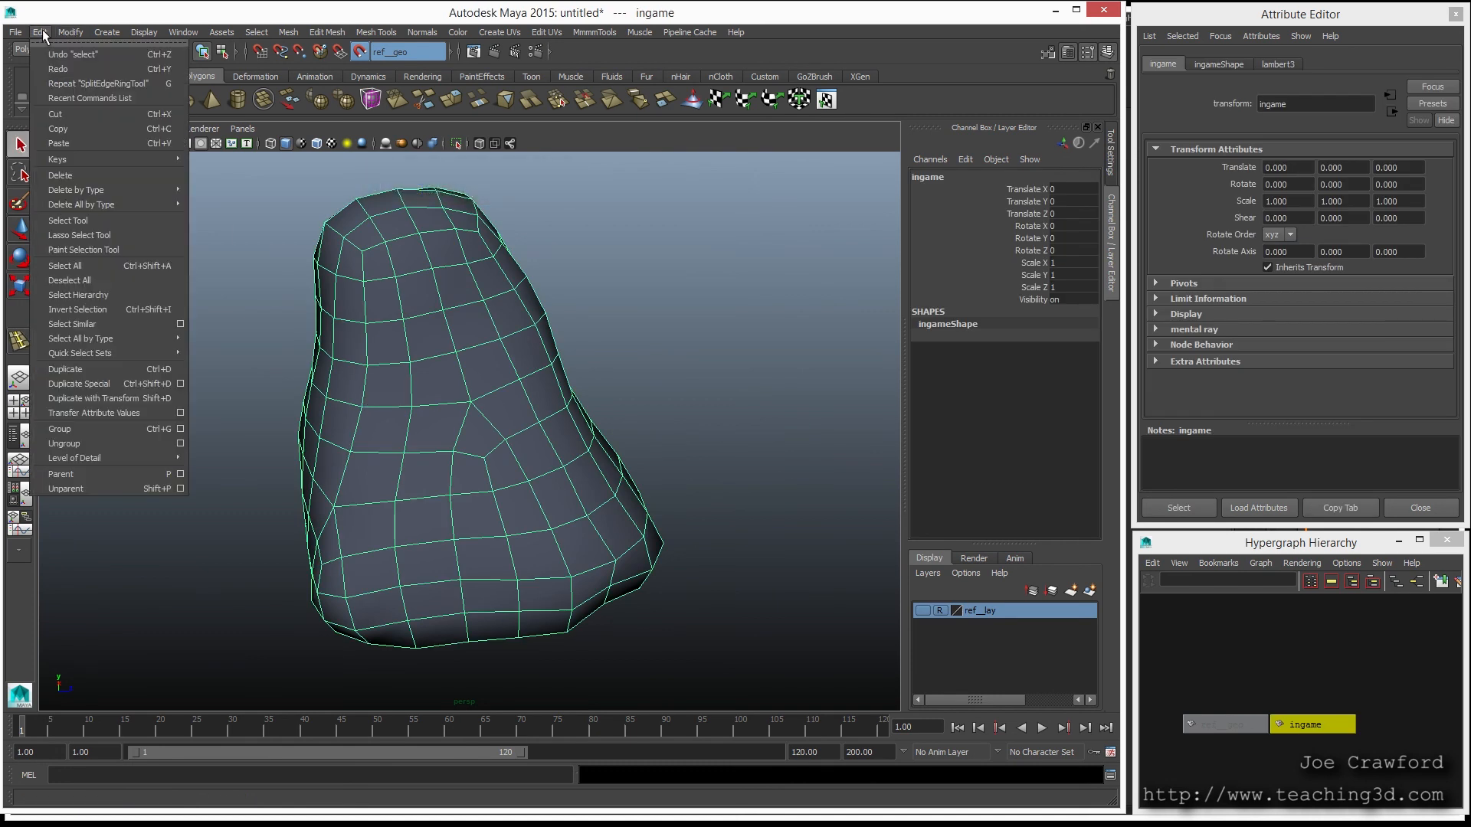
{"action": "mouse_move", "coordinate": [136, 353]}
{"action": "left_click", "coordinate": [215, 353]}
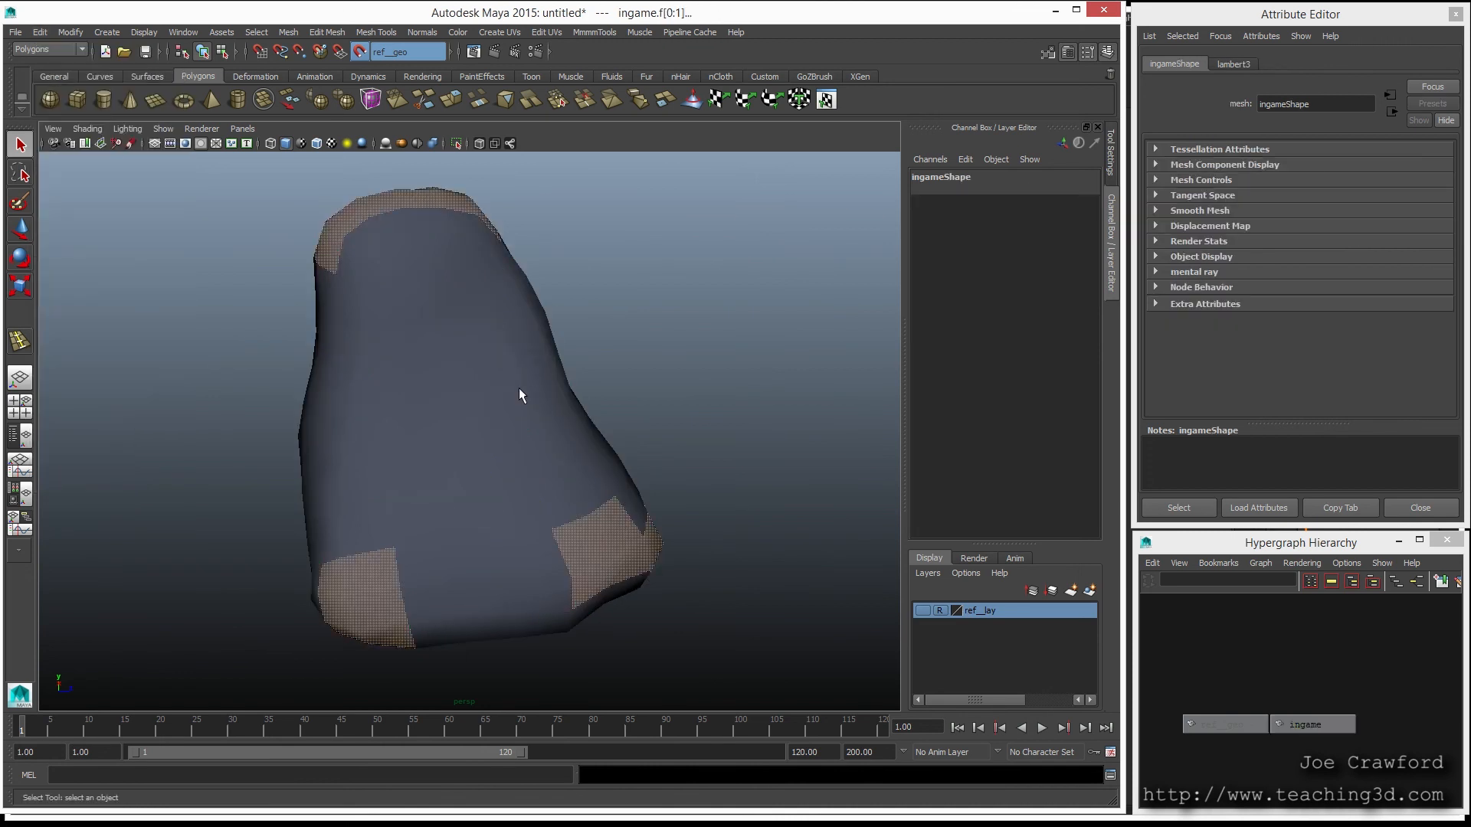
Step: Smooth the recalled faces using Maya Catmull-Clark subdivision, with preservation of geometry borders and selection borders turned off
{"action": "left_click", "coordinate": [288, 31]}
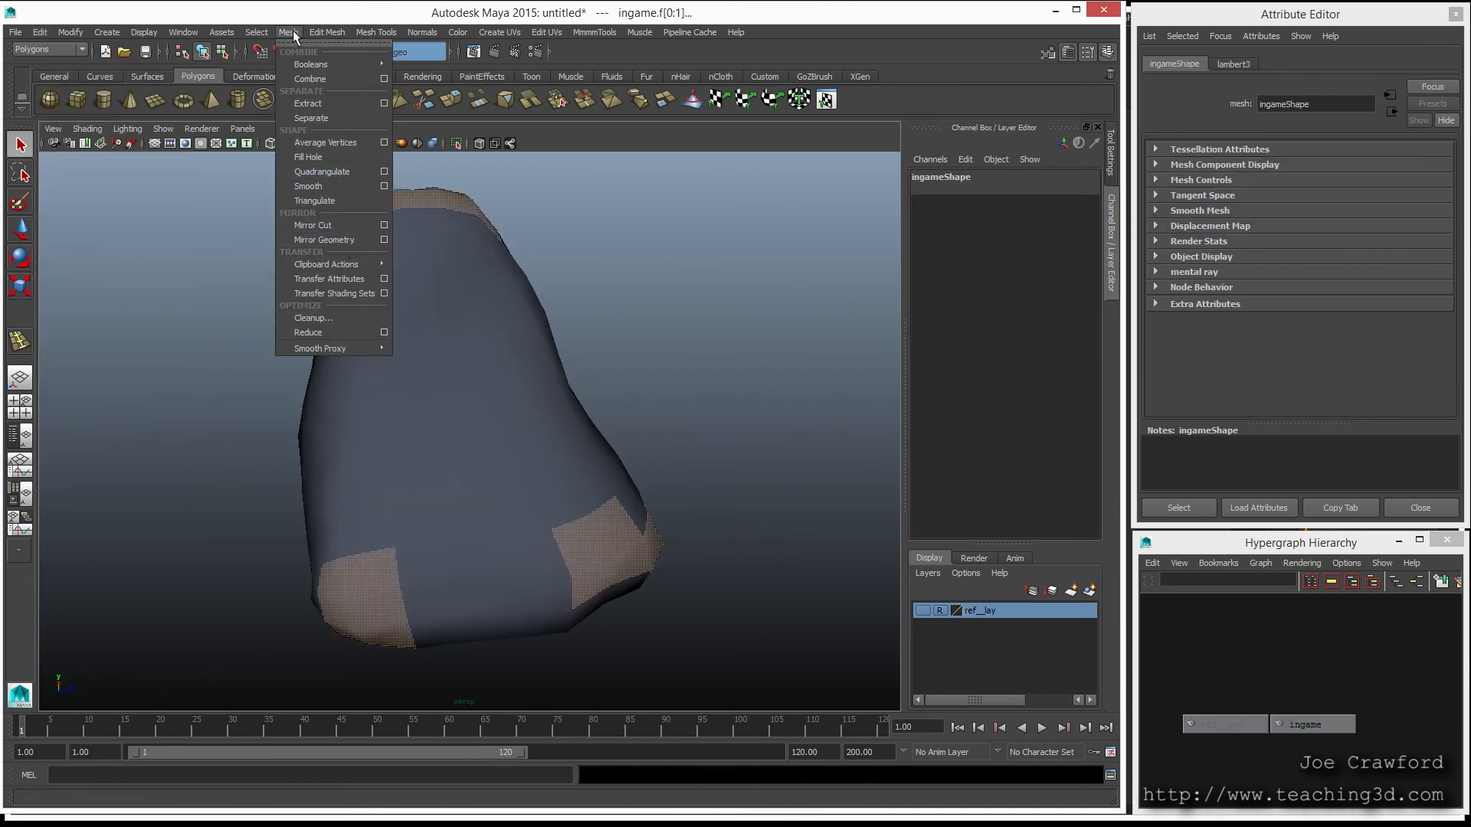
{"action": "left_click", "coordinate": [386, 186]}
{"action": "left_click", "coordinate": [510, 307]}
{"action": "left_click", "coordinate": [519, 337]}
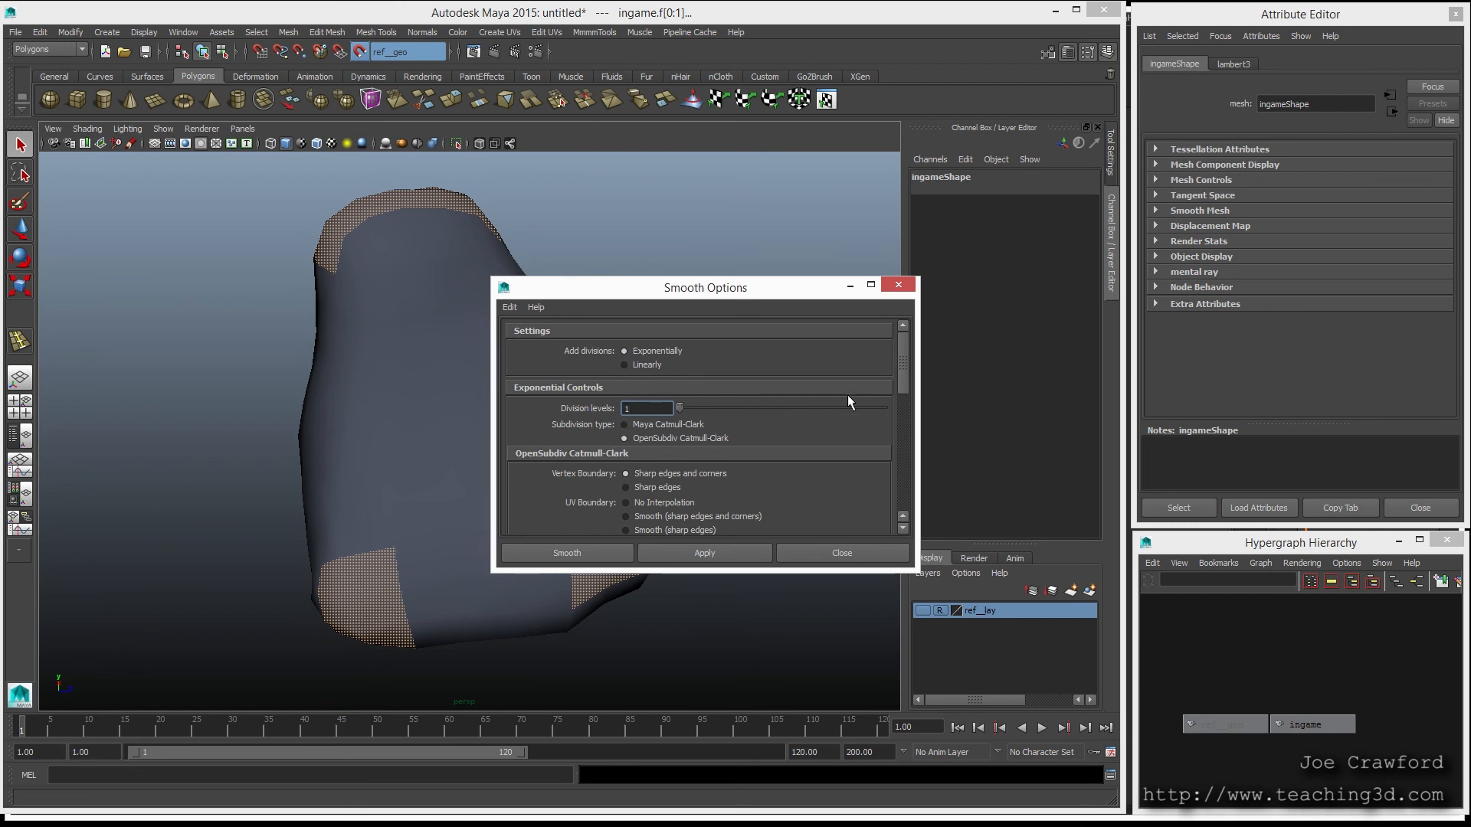
{"action": "left_click", "coordinate": [625, 424]}
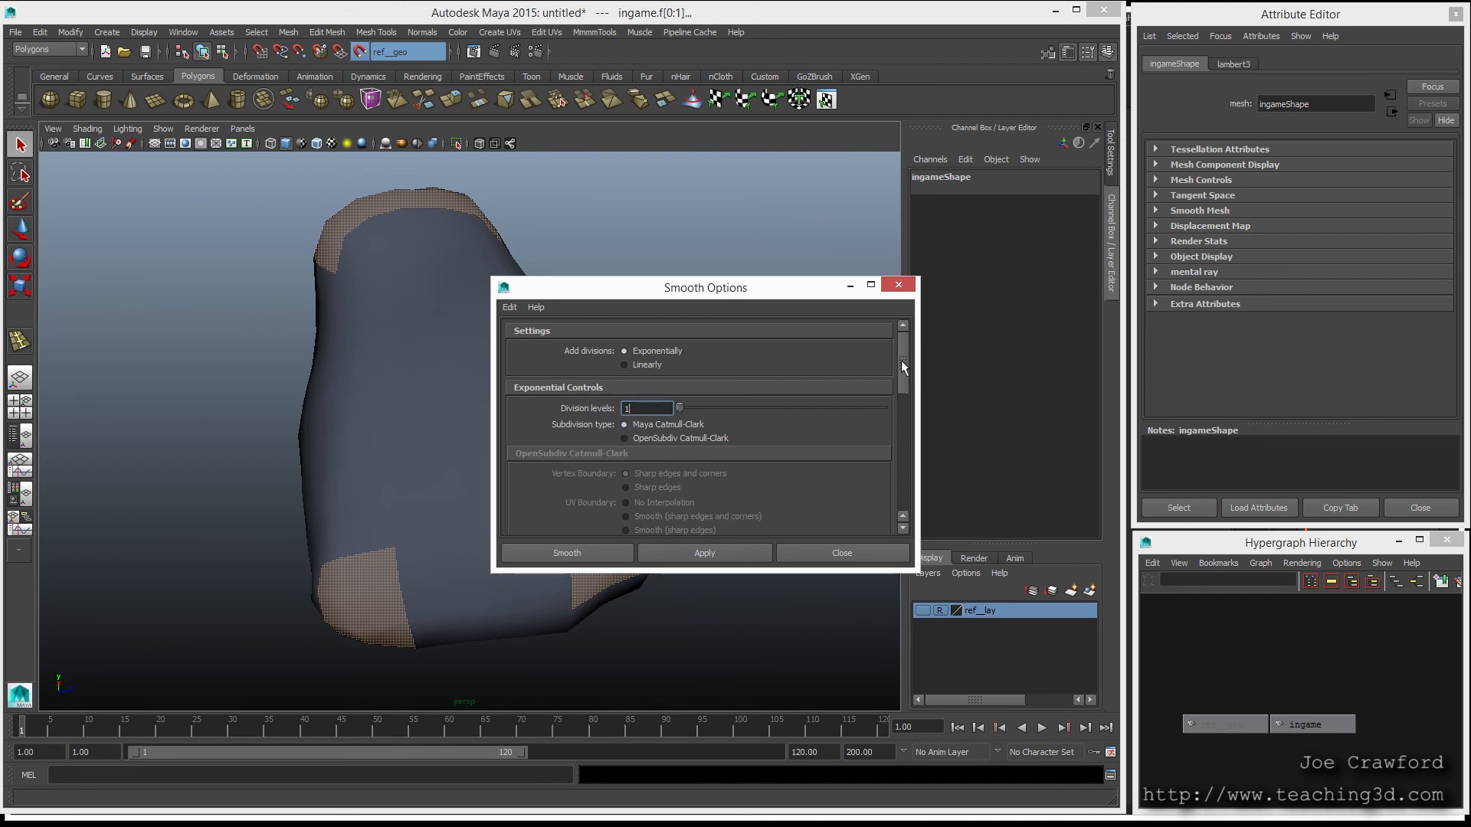
{"action": "left_click_drag", "start_coordinate": [899, 357], "coordinate": [907, 452]}
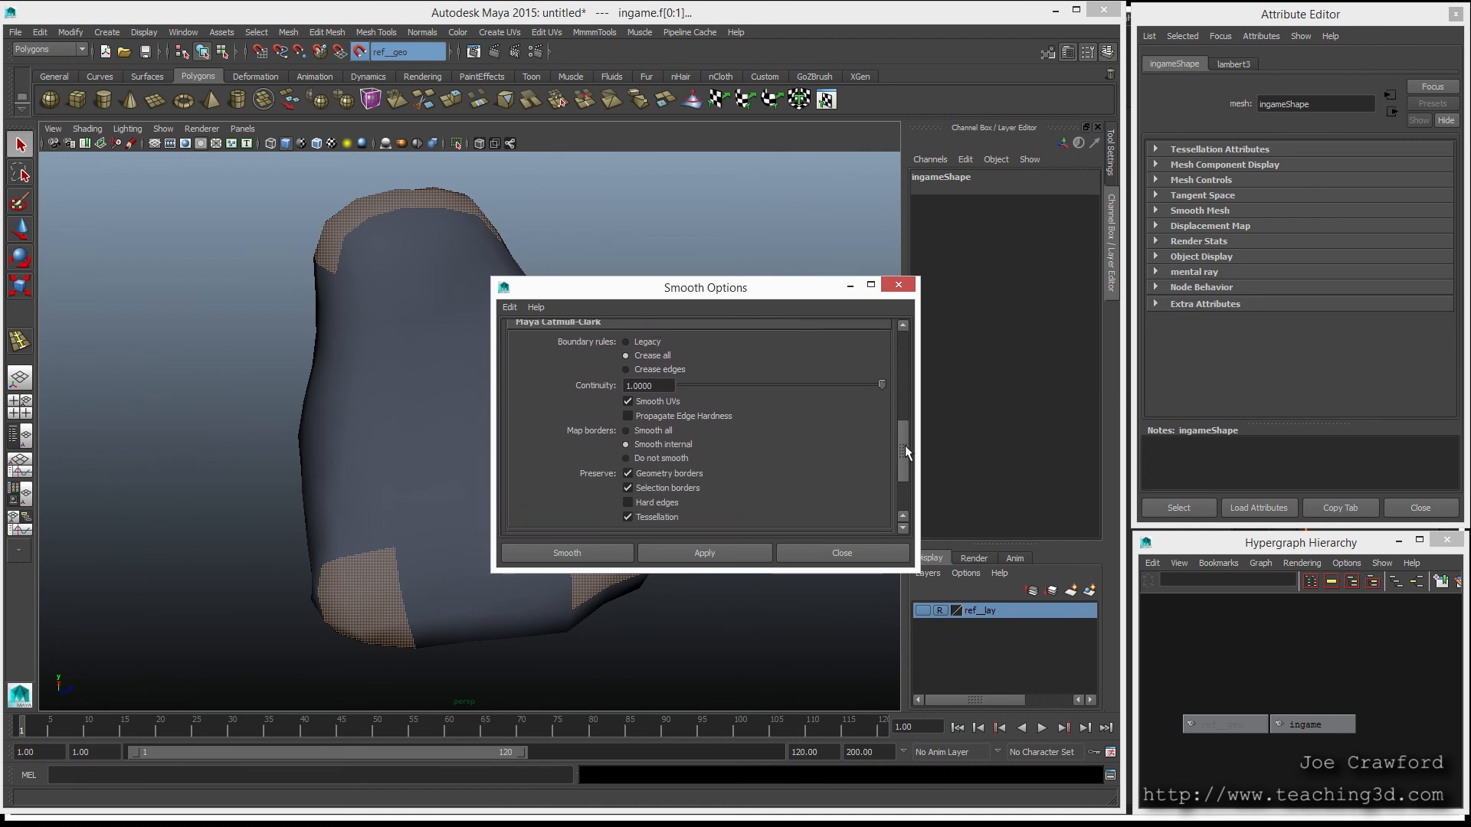
{"action": "left_click", "coordinate": [648, 482]}
{"action": "left_click", "coordinate": [567, 553]}
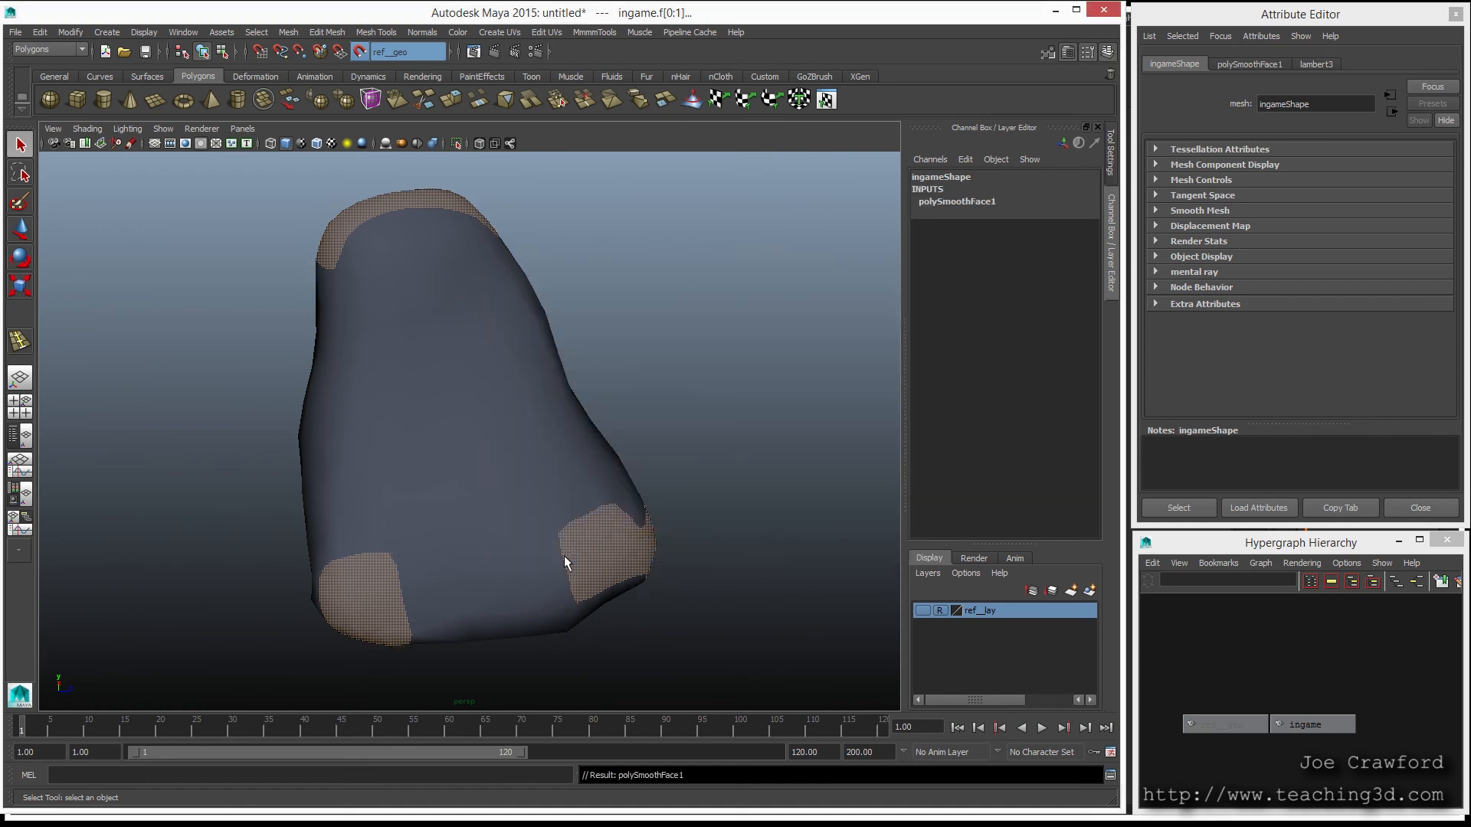
Step: Examine the smoothed corners from several sides and compare the rock with the reference geometry by showing and hiding the ref__lay layer
{"action": "left_click", "coordinate": [671, 367]}
{"action": "left_click_drag", "start_coordinate": [673, 453], "coordinate": [760, 421], "text": "alt"}
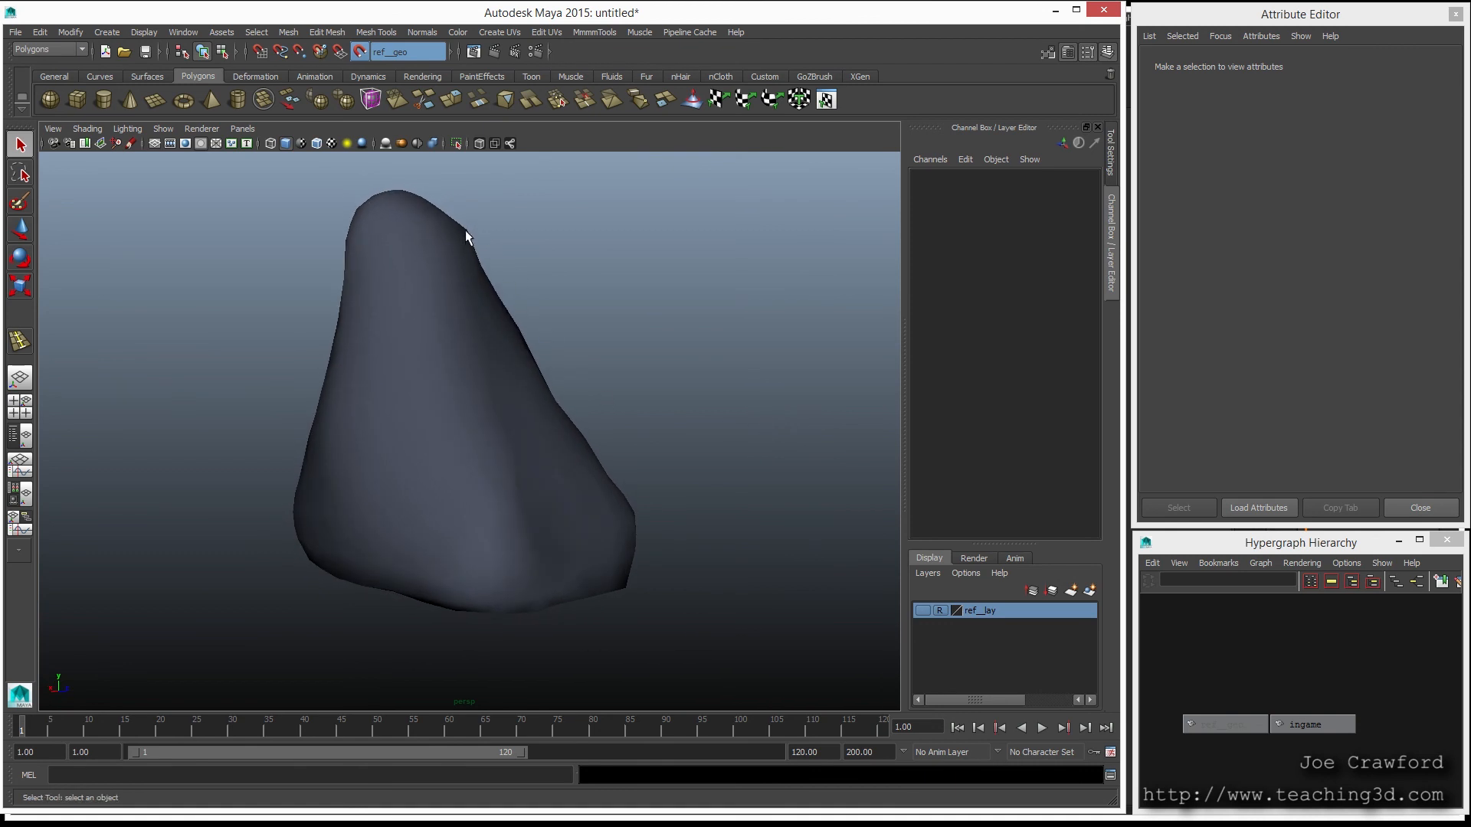
{"action": "left_click_drag", "start_coordinate": [501, 540], "coordinate": [421, 615], "text": "alt"}
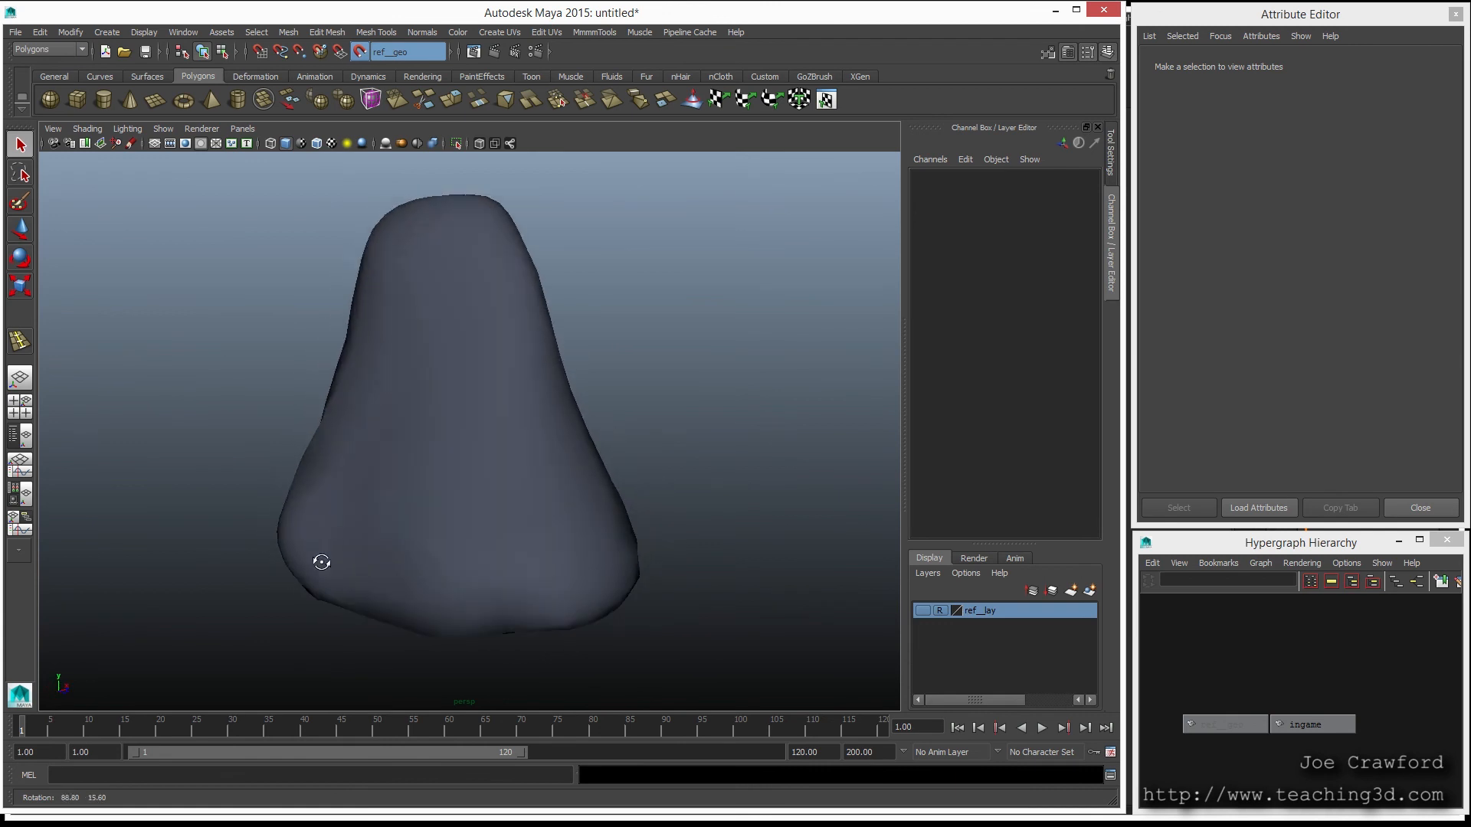
{"action": "left_click", "coordinate": [398, 532]}
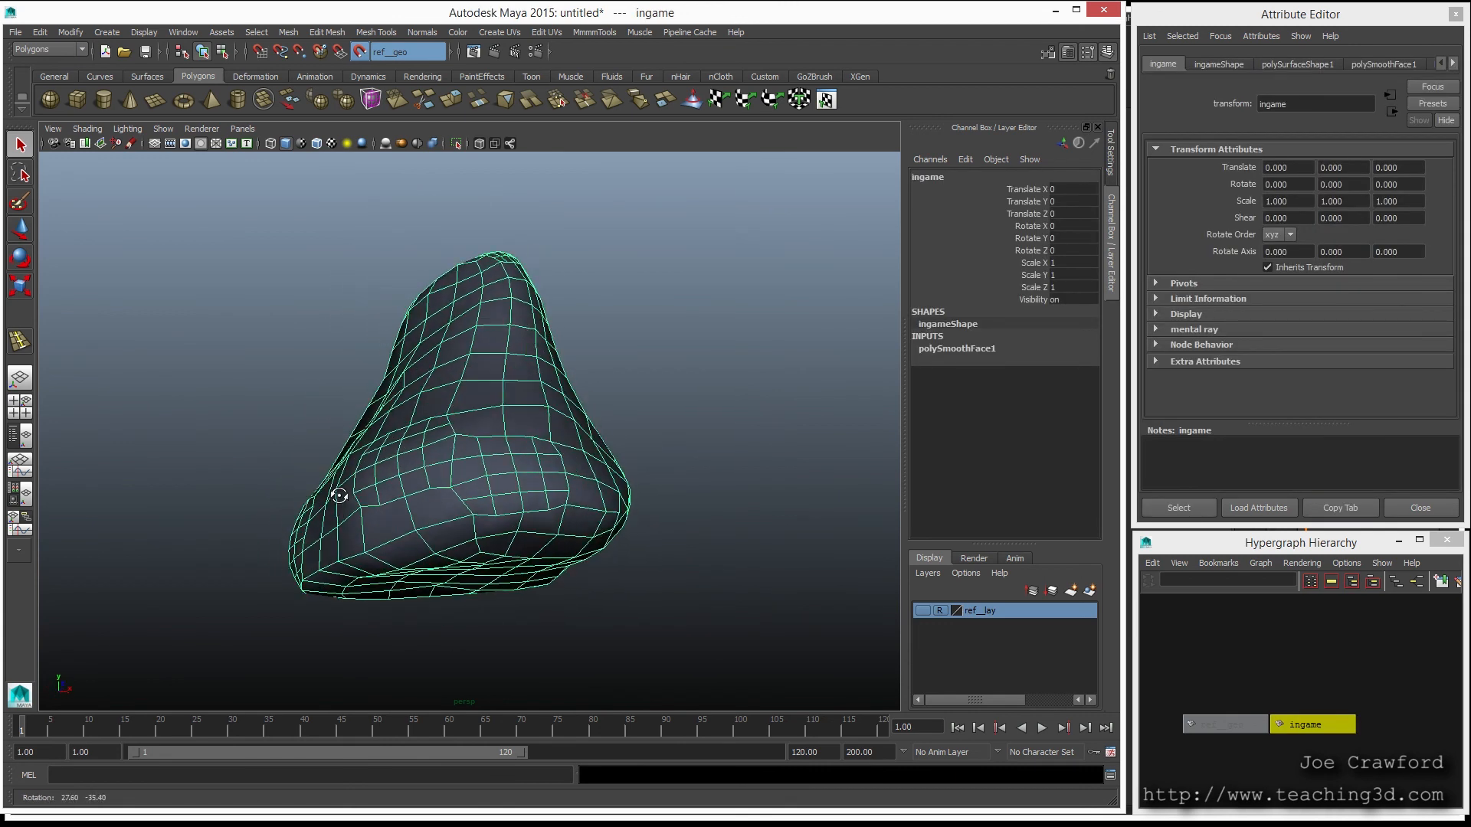
{"action": "left_click_drag", "start_coordinate": [258, 493], "coordinate": [259, 498], "text": "alt"}
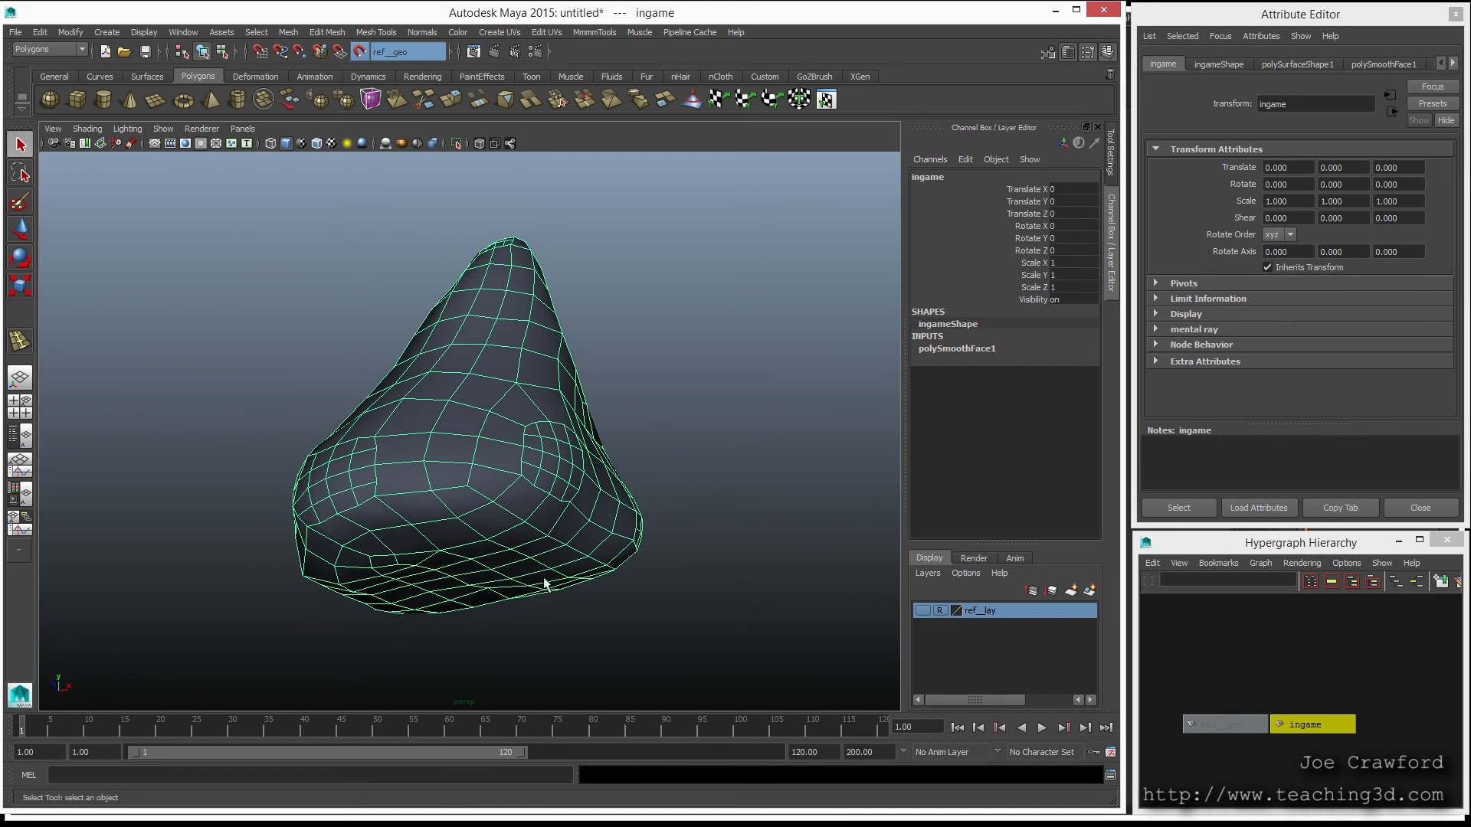
{"action": "left_click", "coordinate": [922, 610]}
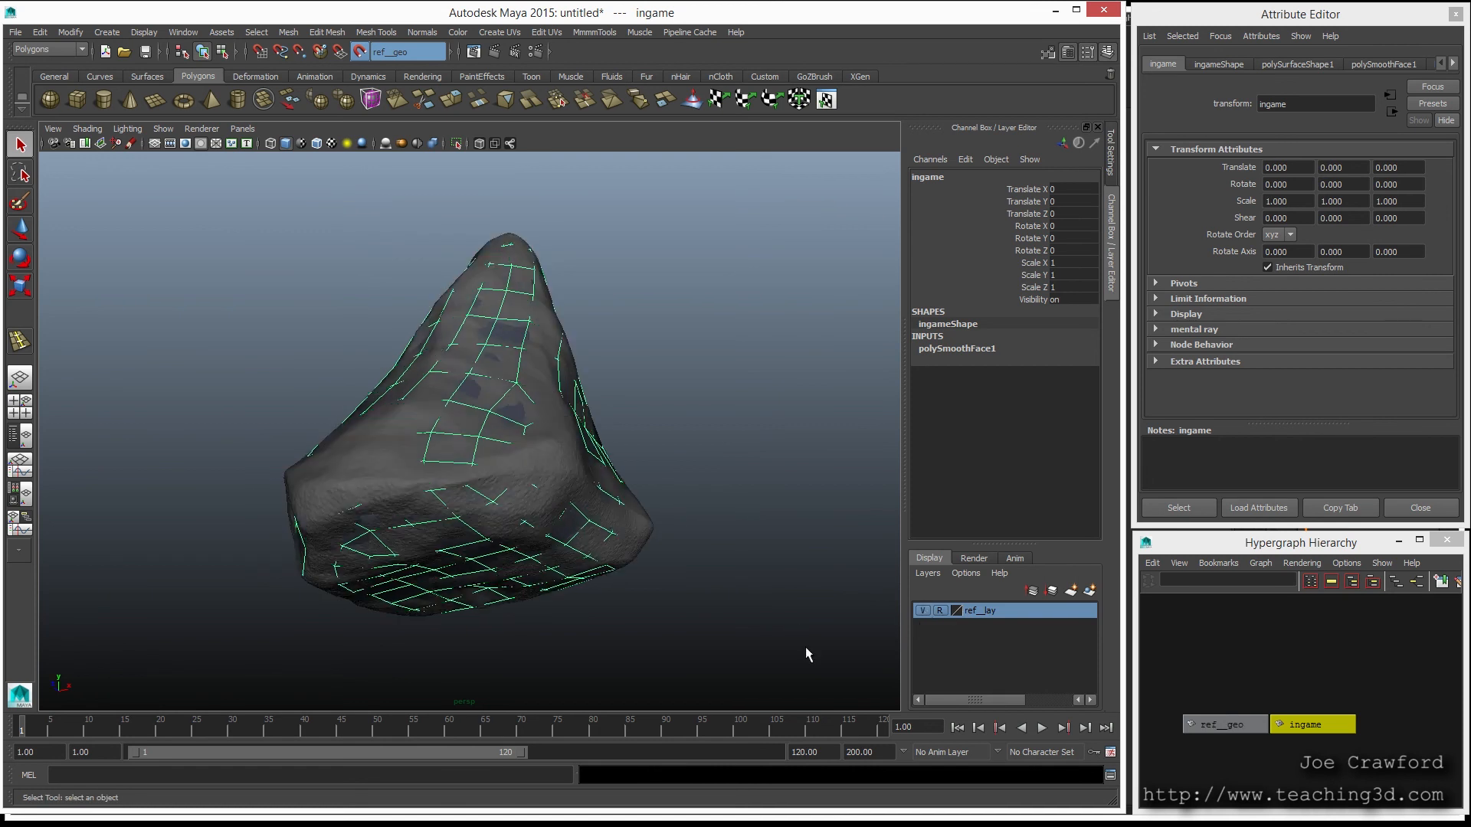
{"action": "left_click_drag", "start_coordinate": [363, 659], "coordinate": [587, 668], "text": "alt"}
{"action": "left_click", "coordinate": [923, 610]}
{"action": "left_click_drag", "start_coordinate": [649, 618], "coordinate": [609, 611], "text": "alt"}
Step: Undo back to before the Smooth operation, including the layer visibility changes and the trial face selection
{"action": "key", "text": "ctrl+z"}
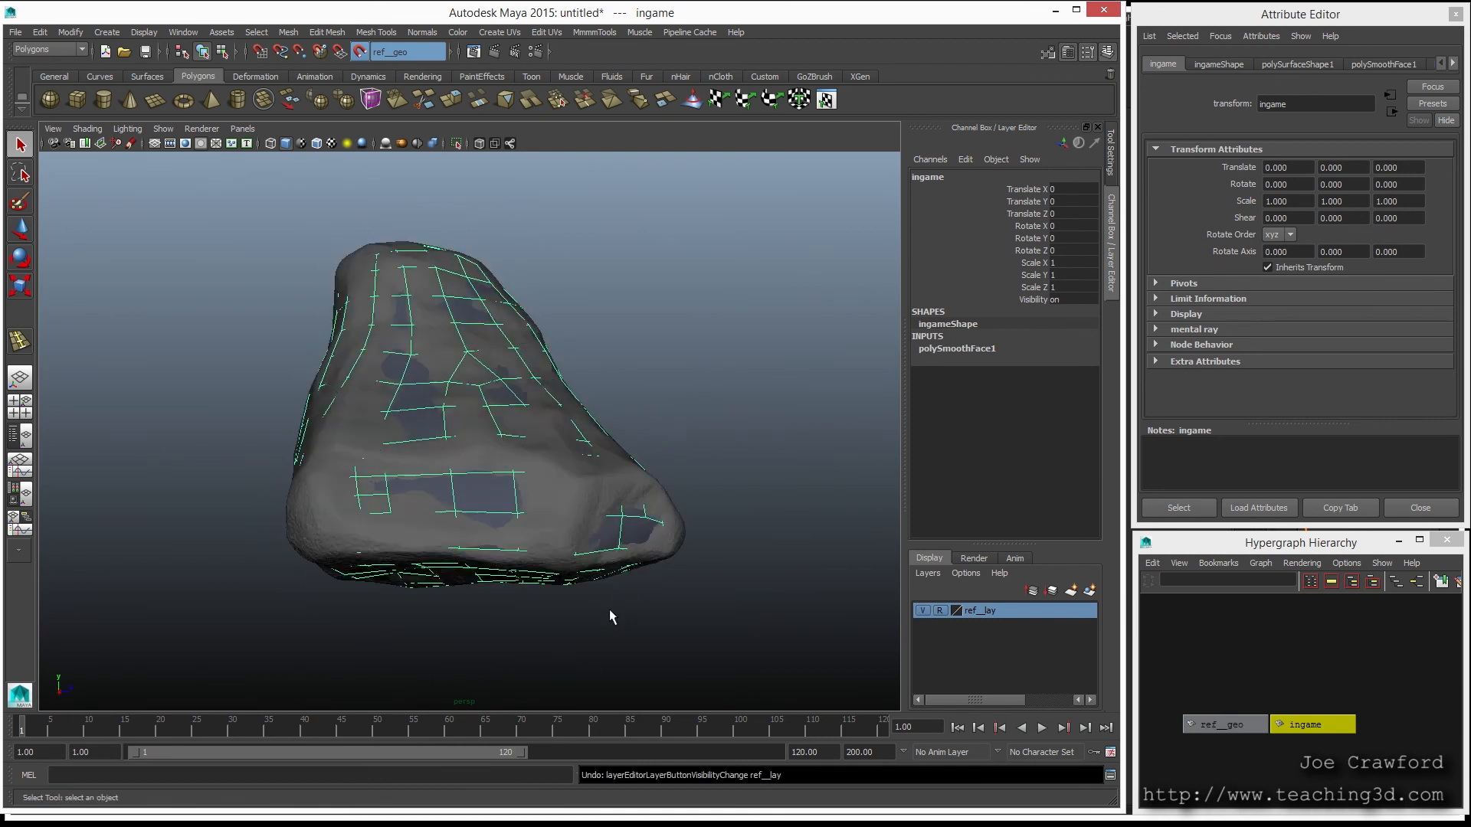
{"action": "key", "text": "ctrl+z"}
{"action": "key", "text": "ctrl+z"}
{"action": "key", "text": "ctrl+z"}
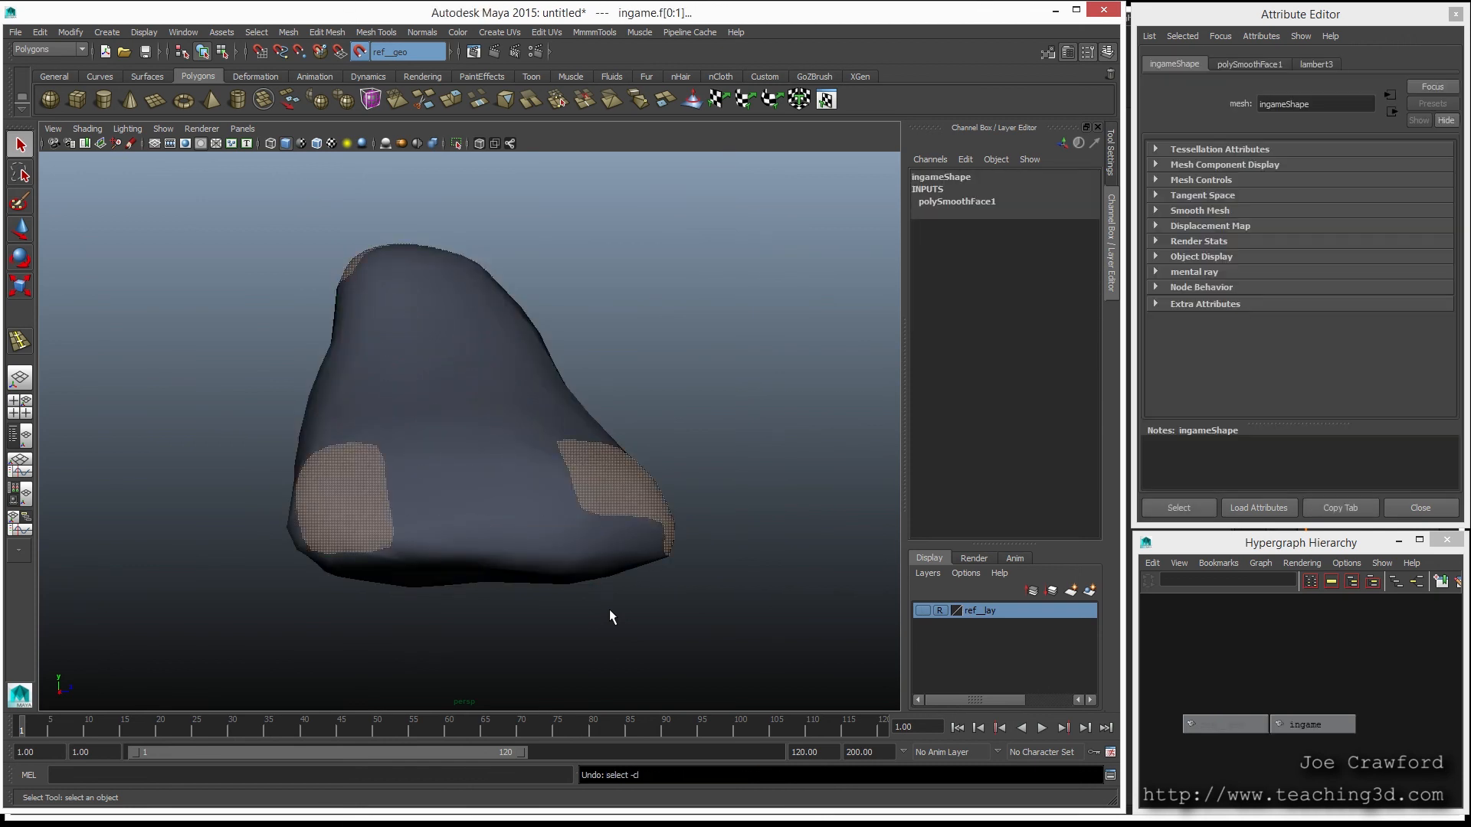
{"action": "right_click_drag", "start_coordinate": [535, 468], "coordinate": [535, 499]}
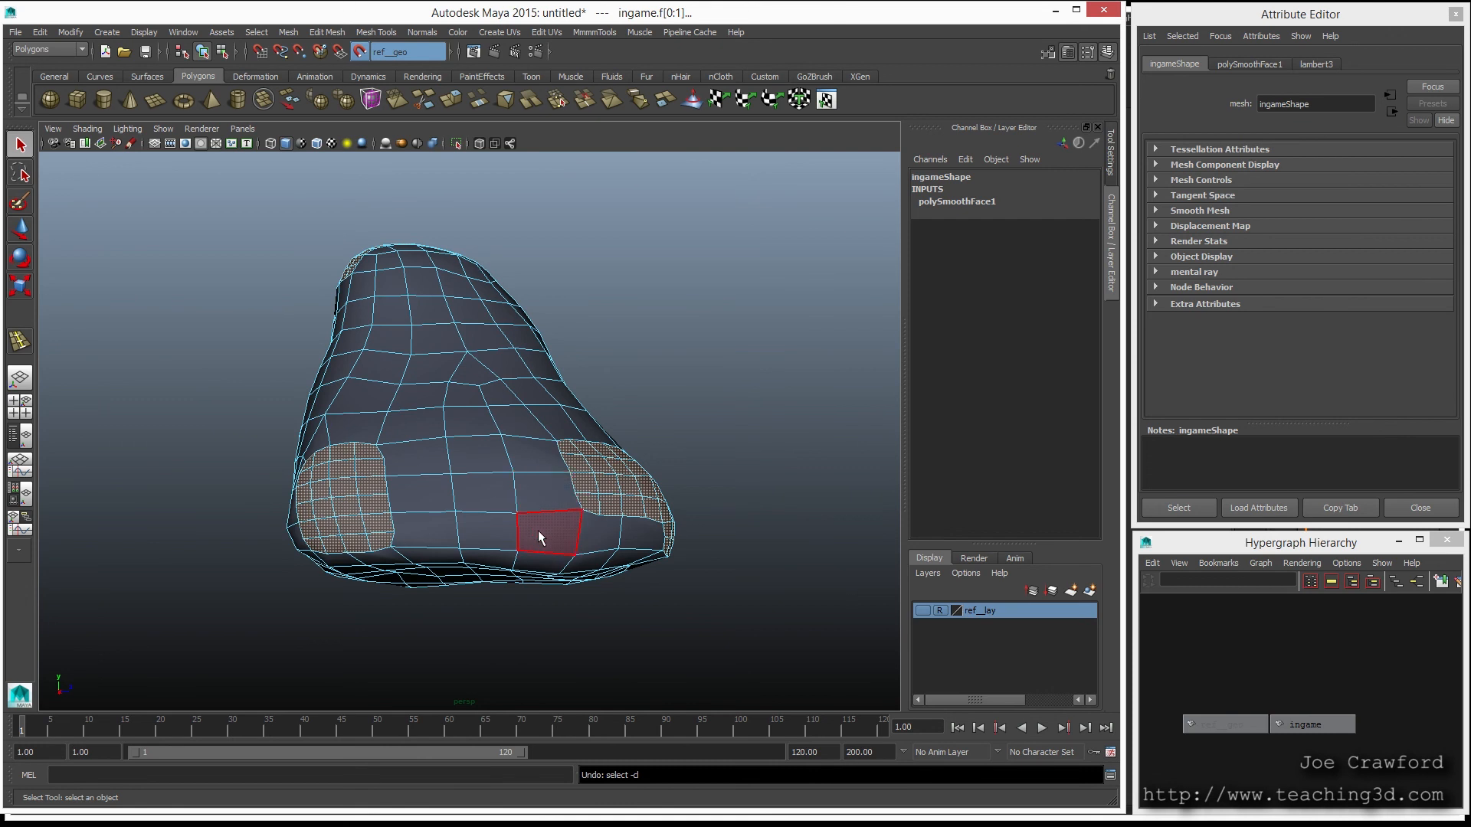
{"action": "left_click", "coordinate": [538, 530], "text": "shift"}
{"action": "key", "text": "ctrl+z"}
{"action": "key", "text": "ctrl+z"}
{"action": "key", "text": "ctrl+z"}
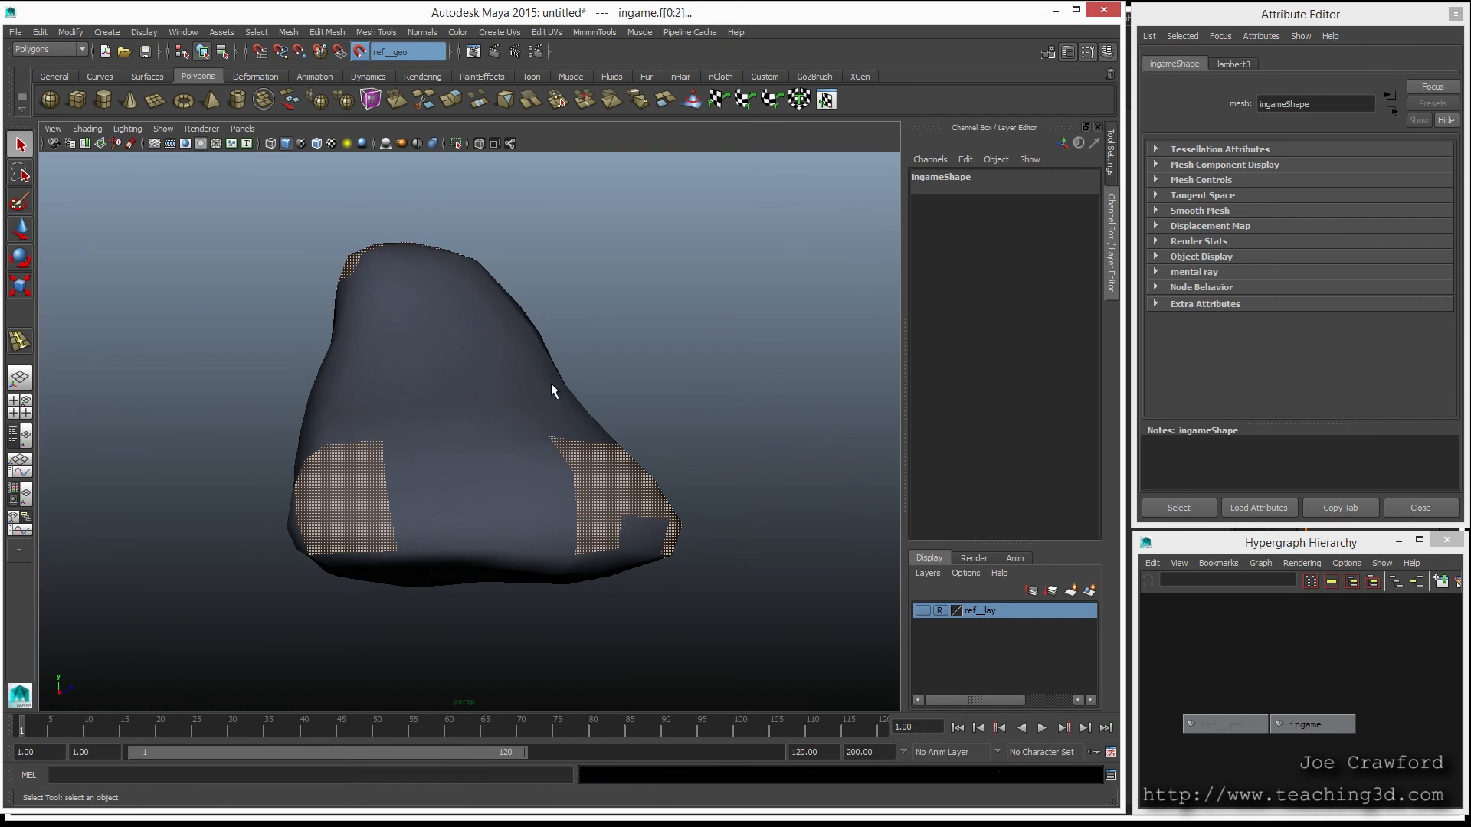
Step: Return to object mode and reselect the faces from the quick select set areas_needing_more_detail__qss
{"action": "key", "text": "F8"}
{"action": "mouse_move", "coordinate": [464, 470]}
{"action": "left_mouse_down", "text": "alt"}
{"action": "mouse_move", "coordinate": [410, 452]}
{"action": "mouse_move", "coordinate": [453, 498]}
{"action": "mouse_move", "coordinate": [475, 417]}
{"action": "mouse_move", "coordinate": [479, 483]}
{"action": "mouse_move", "coordinate": [466, 493]}
{"action": "left_mouse_up", "text": "alt"}
{"action": "left_click", "coordinate": [39, 32]}
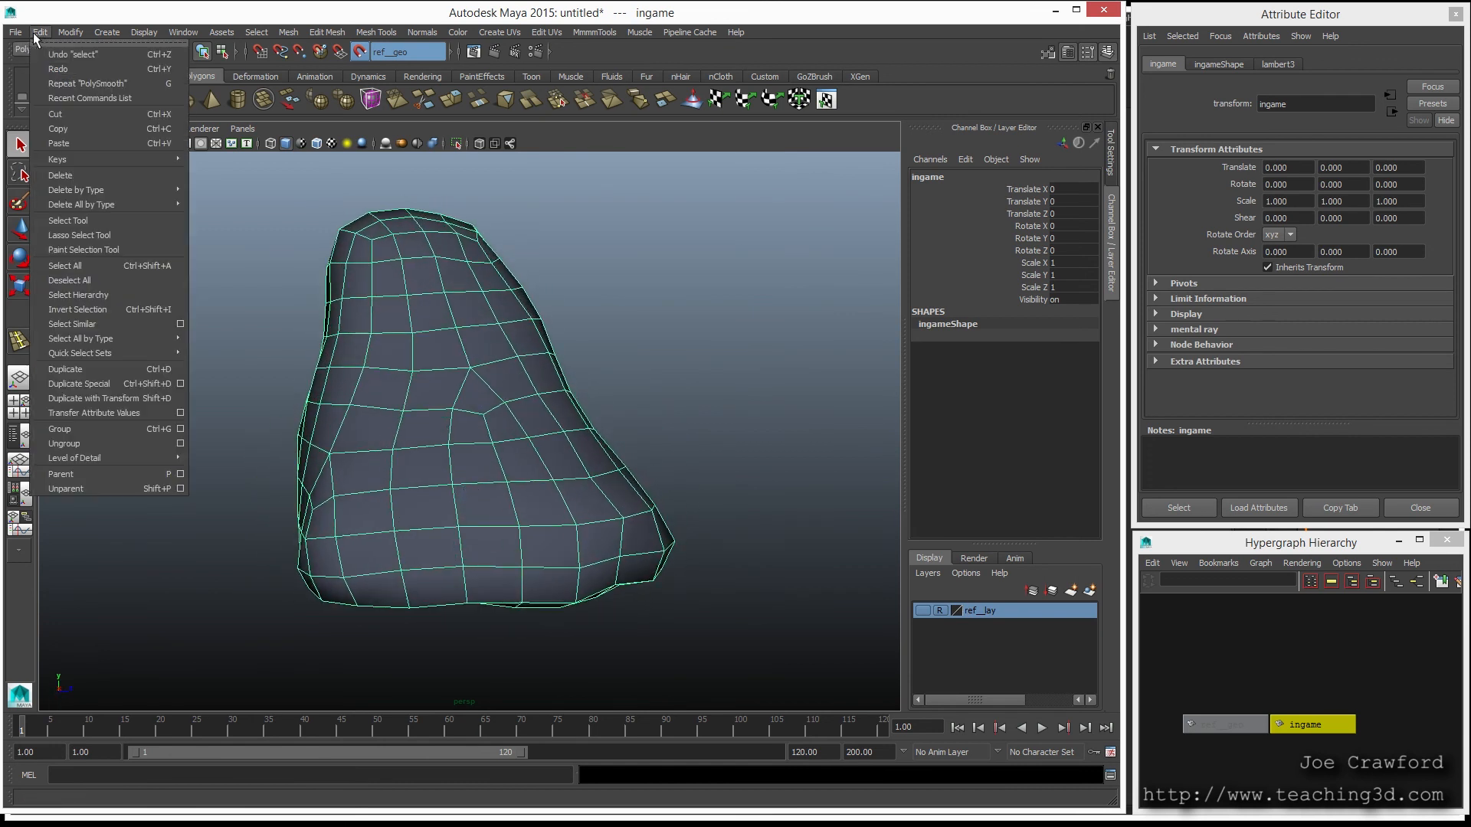
{"action": "mouse_move", "coordinate": [137, 339]}
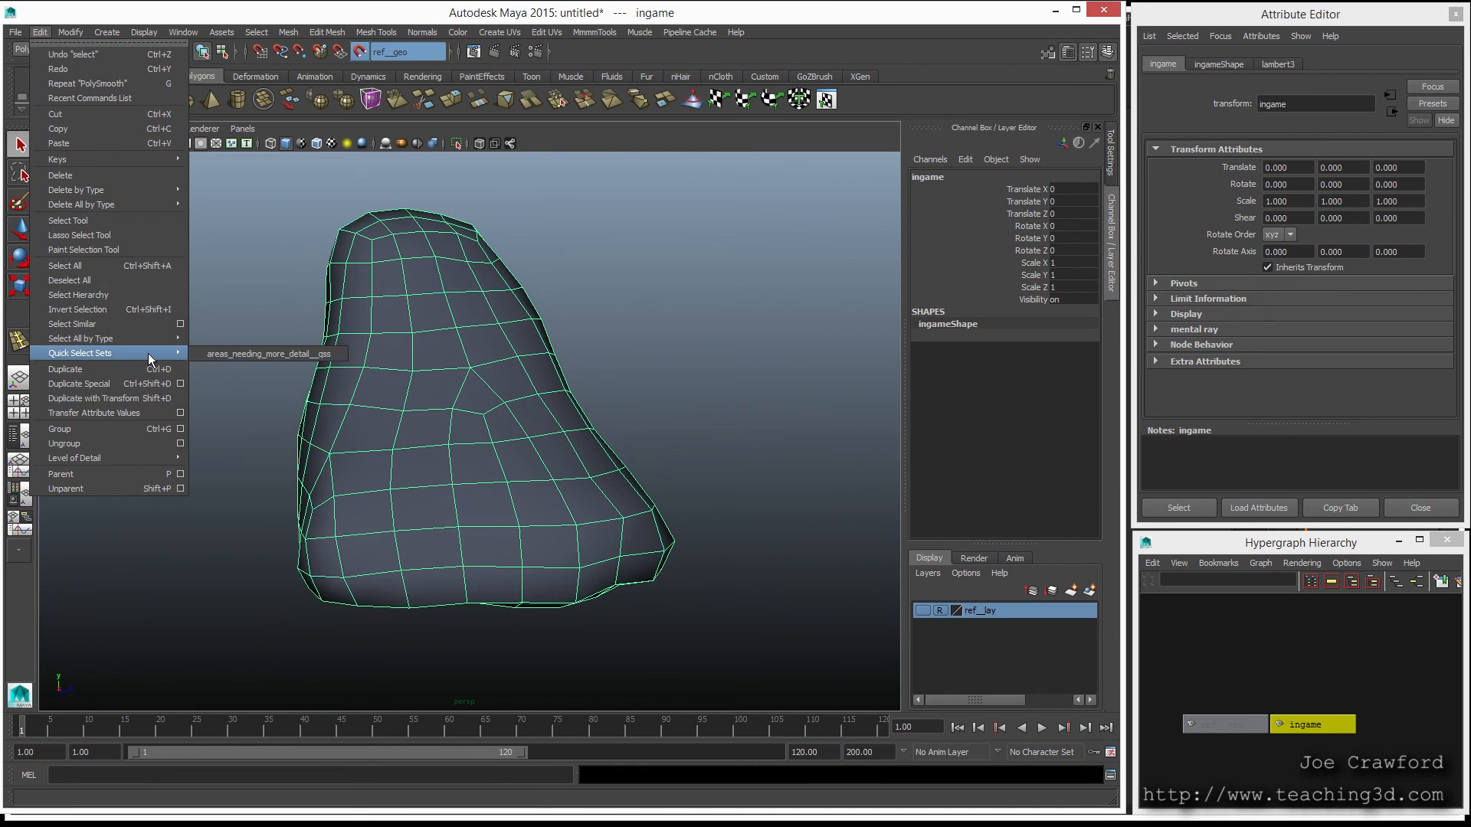
{"action": "left_click", "coordinate": [208, 355]}
Step: Add the neighbouring faces around the rock's lower corner, towards the underside, to the recalled face selection
{"action": "right_click_drag", "start_coordinate": [573, 516], "coordinate": [574, 499]}
{"action": "left_click_drag", "start_coordinate": [453, 584], "coordinate": [390, 514], "text": "alt"}
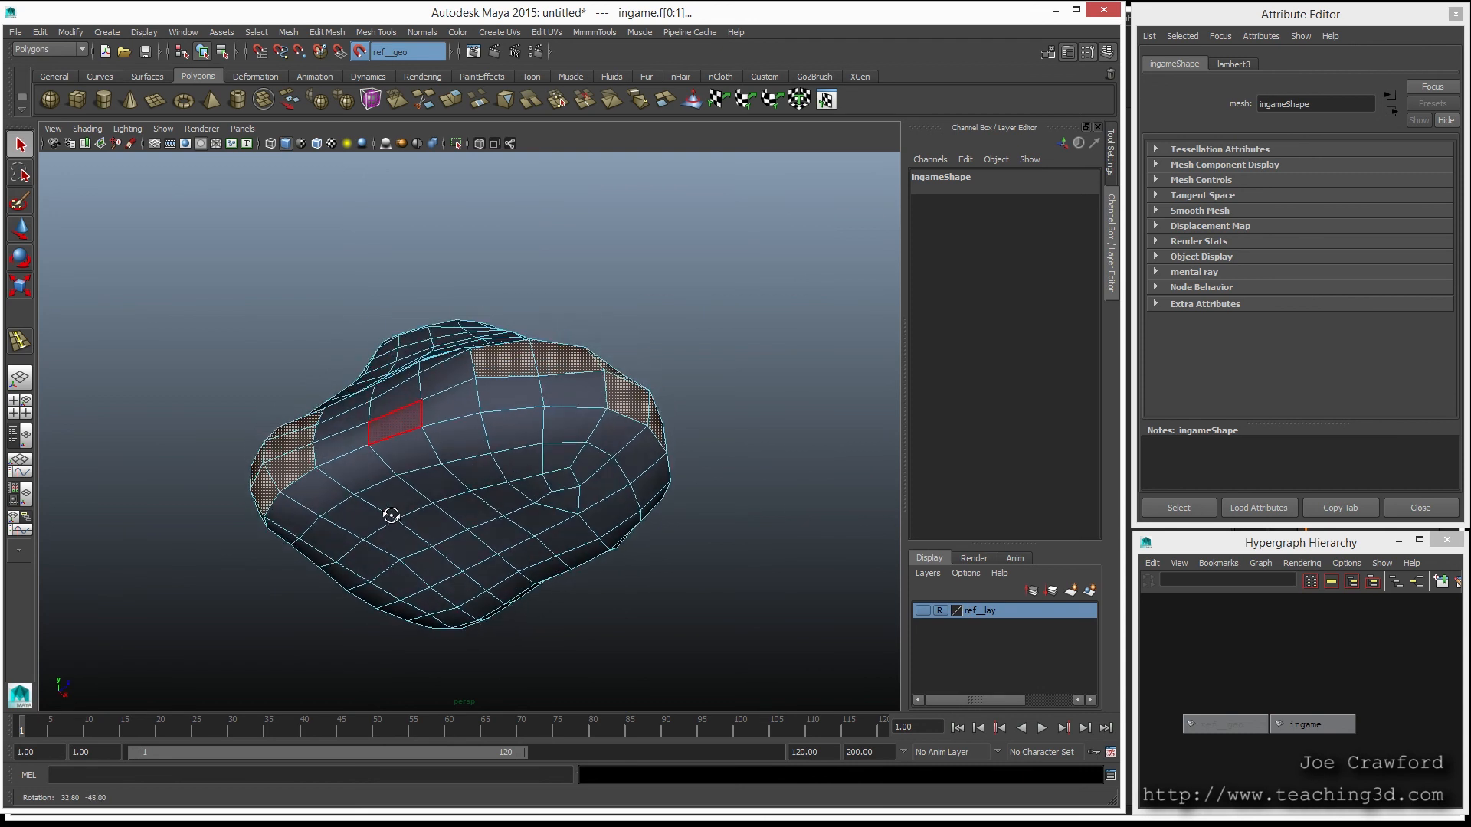
{"action": "left_click", "coordinate": [441, 411], "text": "shift"}
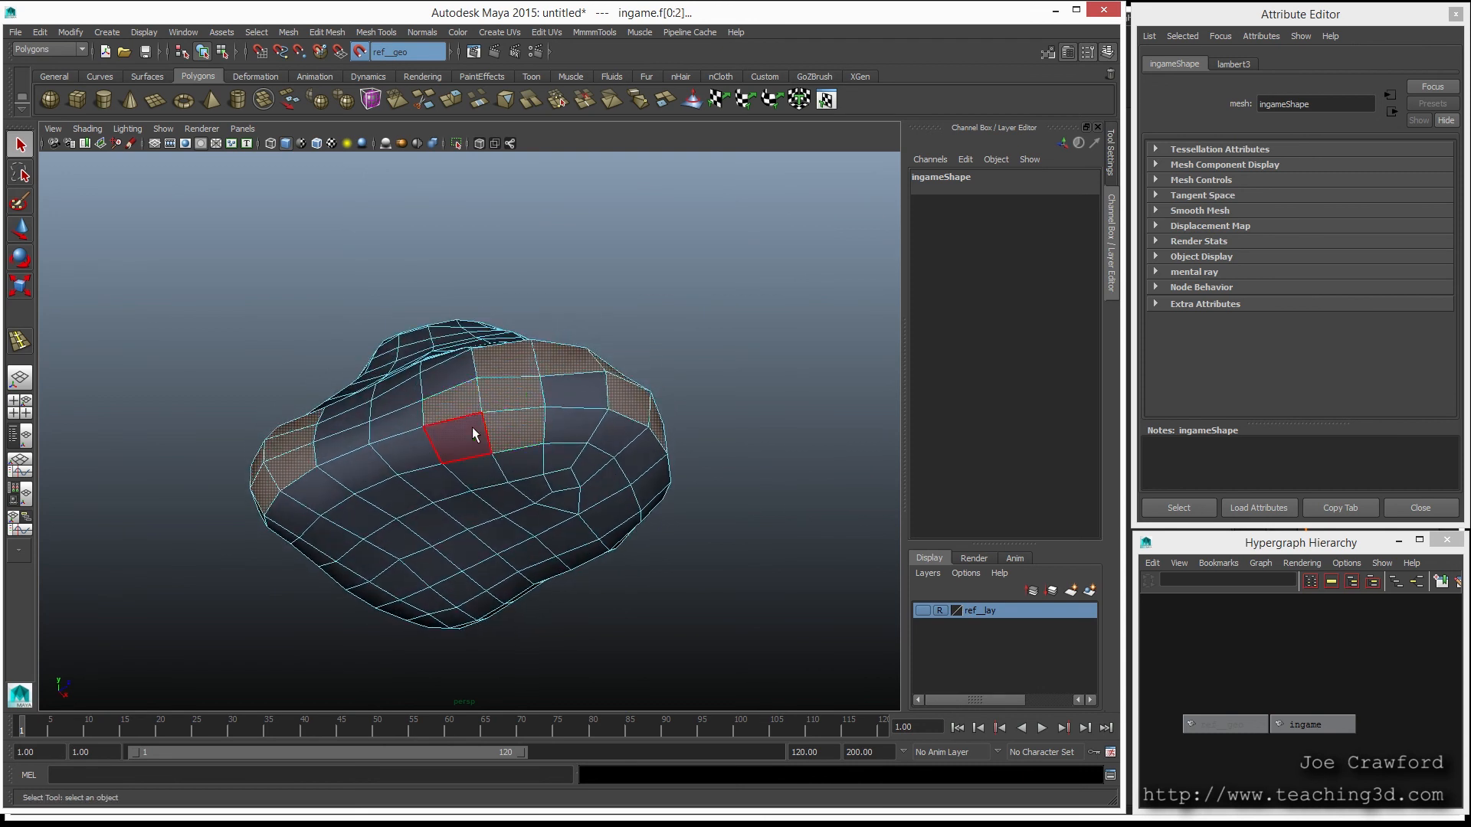
{"action": "left_click", "coordinate": [472, 434], "text": "shift"}
Step: Smooth the extended face selection with Maya Catmull-Clark, leaving geometry and selection borders unpreserved, and return to object mode
{"action": "mouse_move", "coordinate": [663, 255]}
{"action": "left_mouse_down", "text": "alt"}
{"action": "mouse_move", "coordinate": [558, 340]}
{"action": "mouse_move", "coordinate": [470, 342]}
{"action": "mouse_move", "coordinate": [749, 325]}
{"action": "left_mouse_up", "text": "alt"}
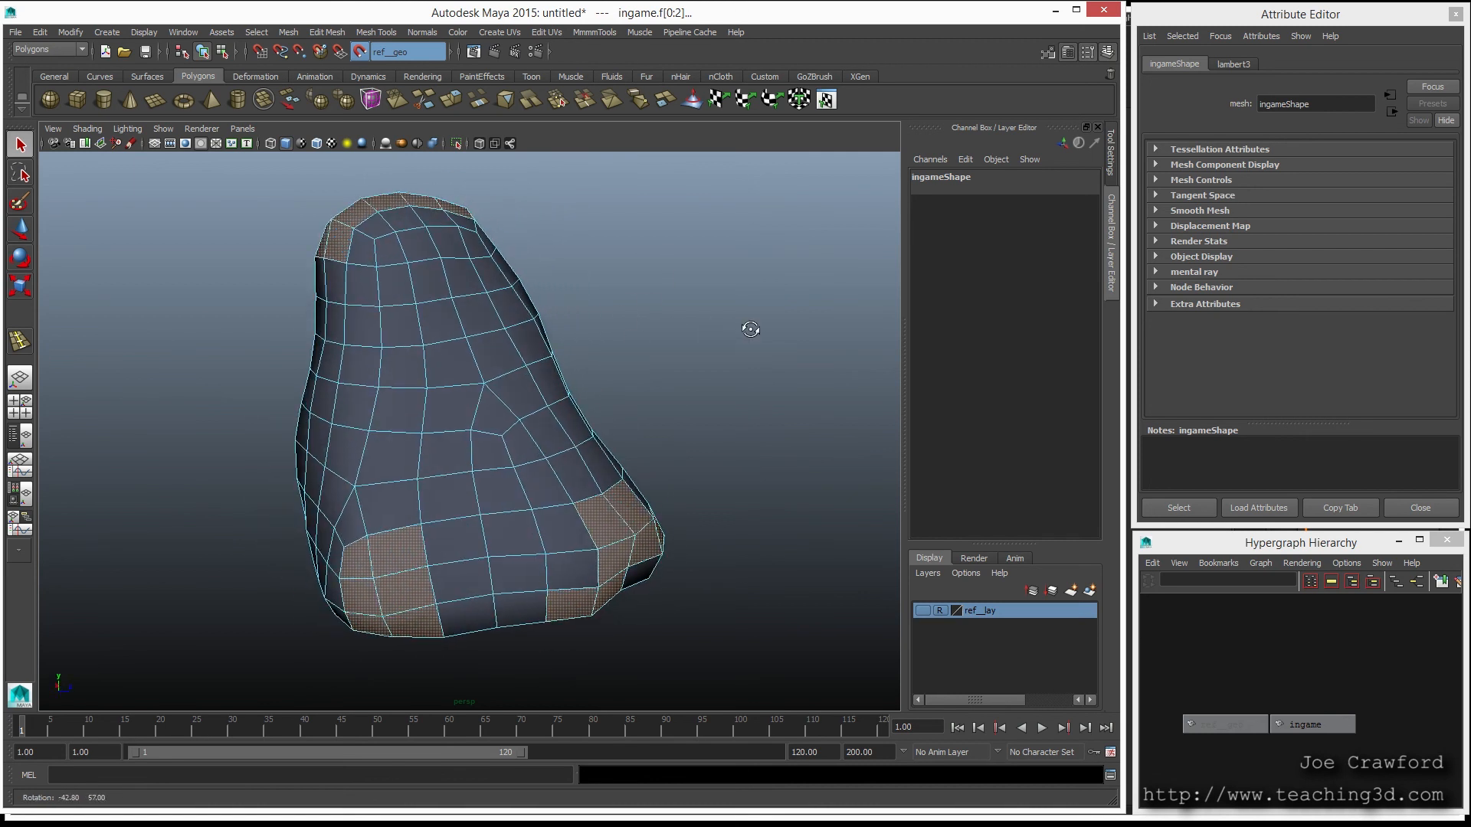
{"action": "left_click", "coordinate": [288, 32]}
{"action": "left_click", "coordinate": [380, 187]}
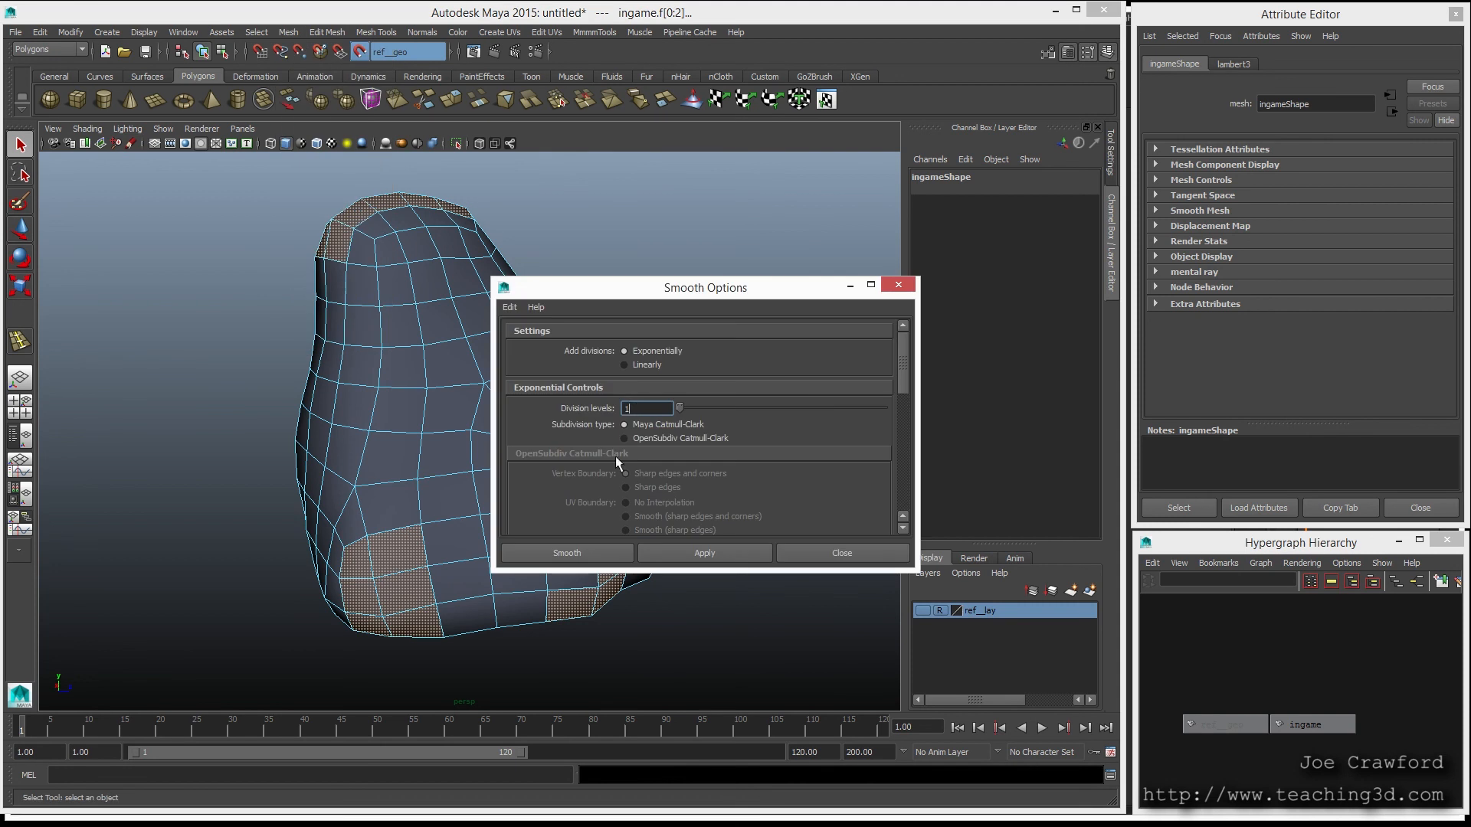
{"action": "scroll", "coordinate": [656, 406], "scroll_direction": "down", "scroll_amount": 5}
{"action": "scroll", "coordinate": [627, 495], "scroll_direction": "down", "scroll_amount": 3}
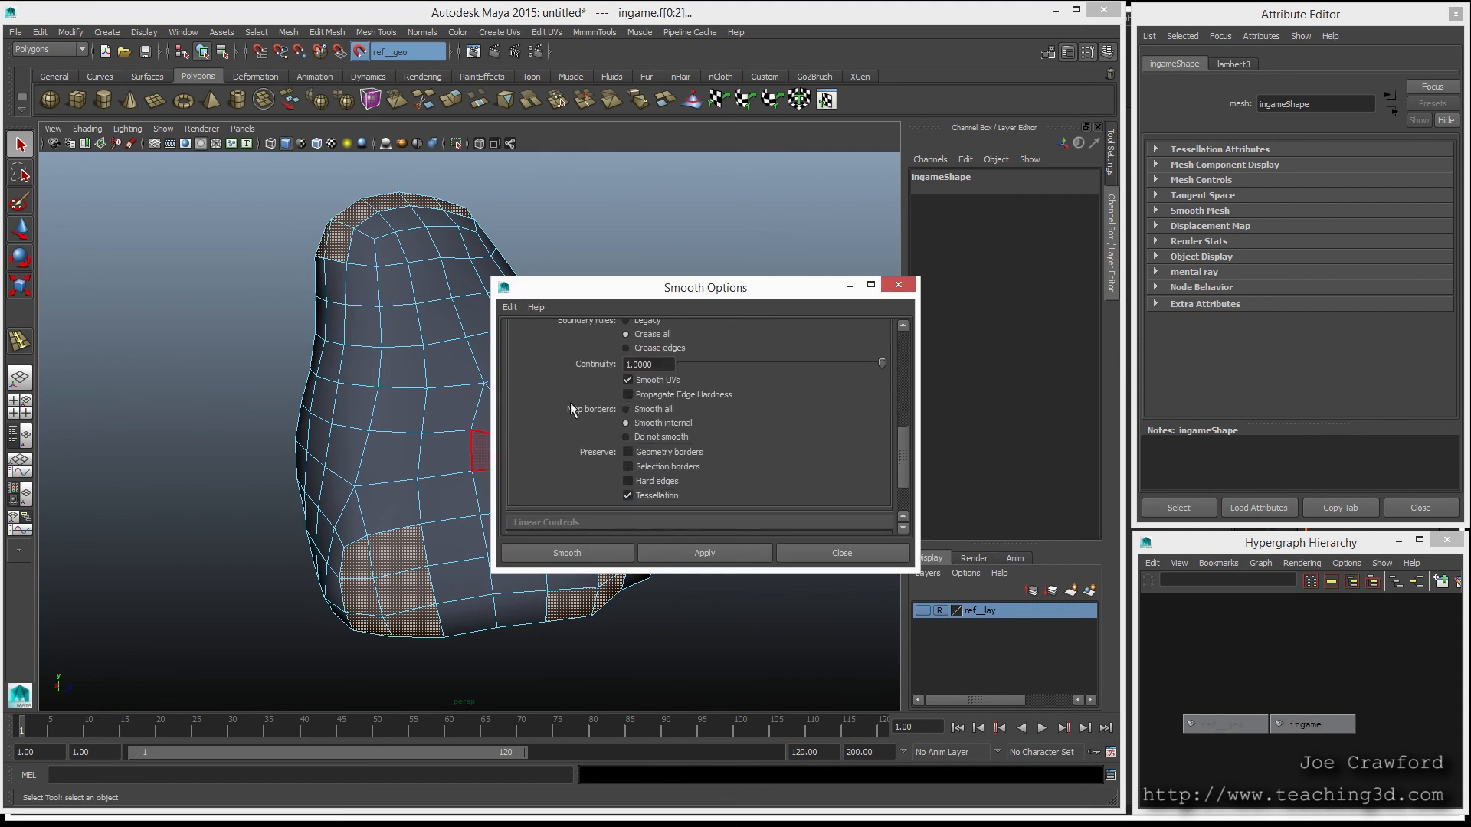
{"action": "left_click", "coordinate": [549, 553]}
{"action": "mouse_move", "coordinate": [634, 477]}
{"action": "left_mouse_down", "text": "alt"}
{"action": "mouse_move", "coordinate": [661, 485]}
{"action": "mouse_move", "coordinate": [664, 463]}
{"action": "mouse_move", "coordinate": [702, 475]}
{"action": "mouse_move", "coordinate": [645, 504]}
{"action": "left_mouse_up", "text": "alt"}
{"action": "key", "text": "F8"}
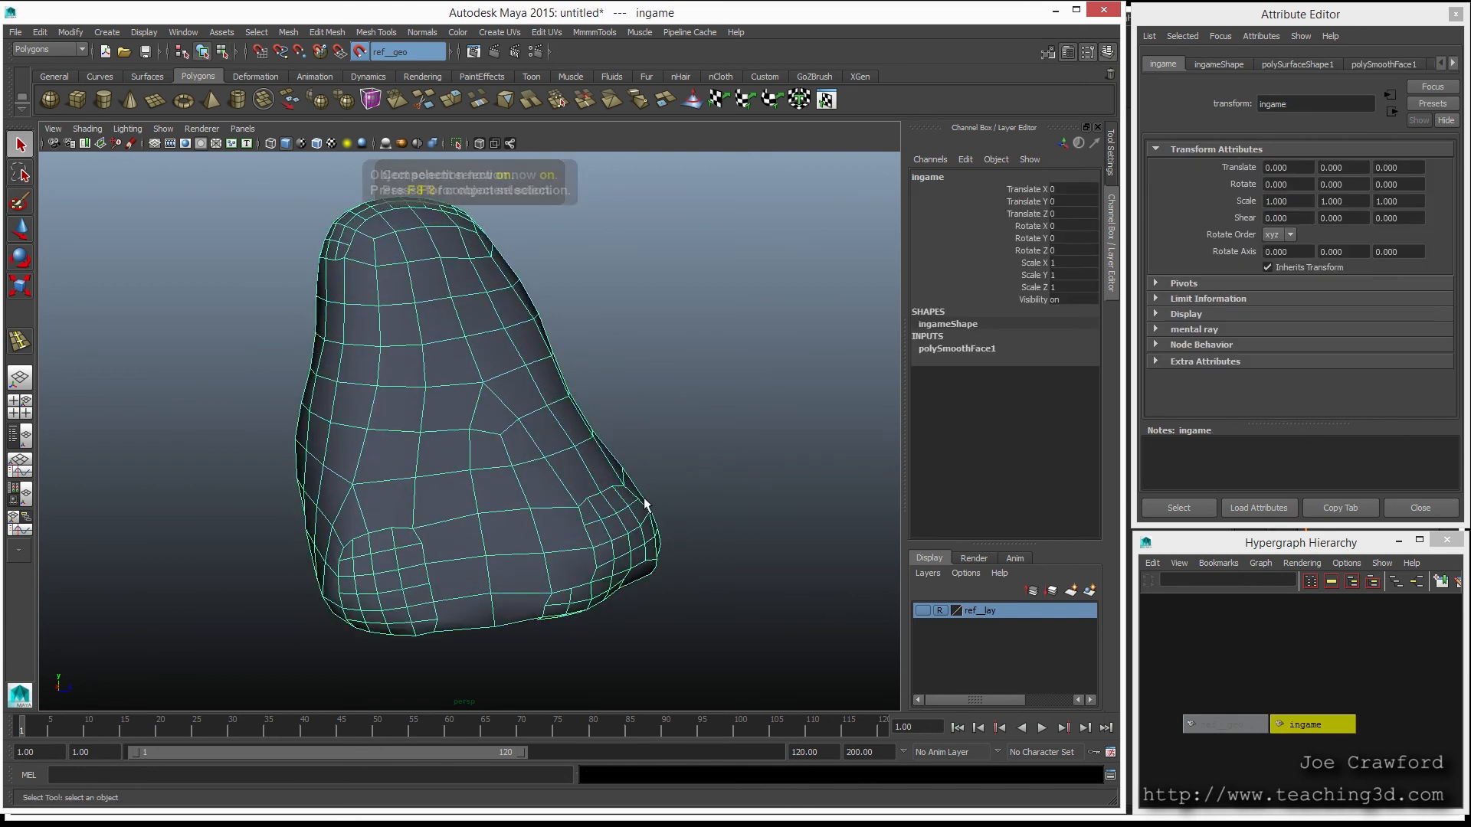
Step: Examine the wireframe from all sides, checking the denser corners and how they meet the surrounding faces
{"action": "left_click", "coordinate": [674, 398]}
{"action": "left_click", "coordinate": [547, 475]}
{"action": "mouse_move", "coordinate": [451, 444]}
{"action": "left_mouse_down", "text": "alt"}
{"action": "mouse_move", "coordinate": [598, 486]}
{"action": "mouse_move", "coordinate": [692, 481]}
{"action": "mouse_move", "coordinate": [551, 516]}
{"action": "mouse_move", "coordinate": [457, 452]}
{"action": "mouse_move", "coordinate": [296, 426]}
{"action": "mouse_move", "coordinate": [507, 449]}
{"action": "mouse_move", "coordinate": [476, 459]}
{"action": "left_mouse_up", "text": "alt"}
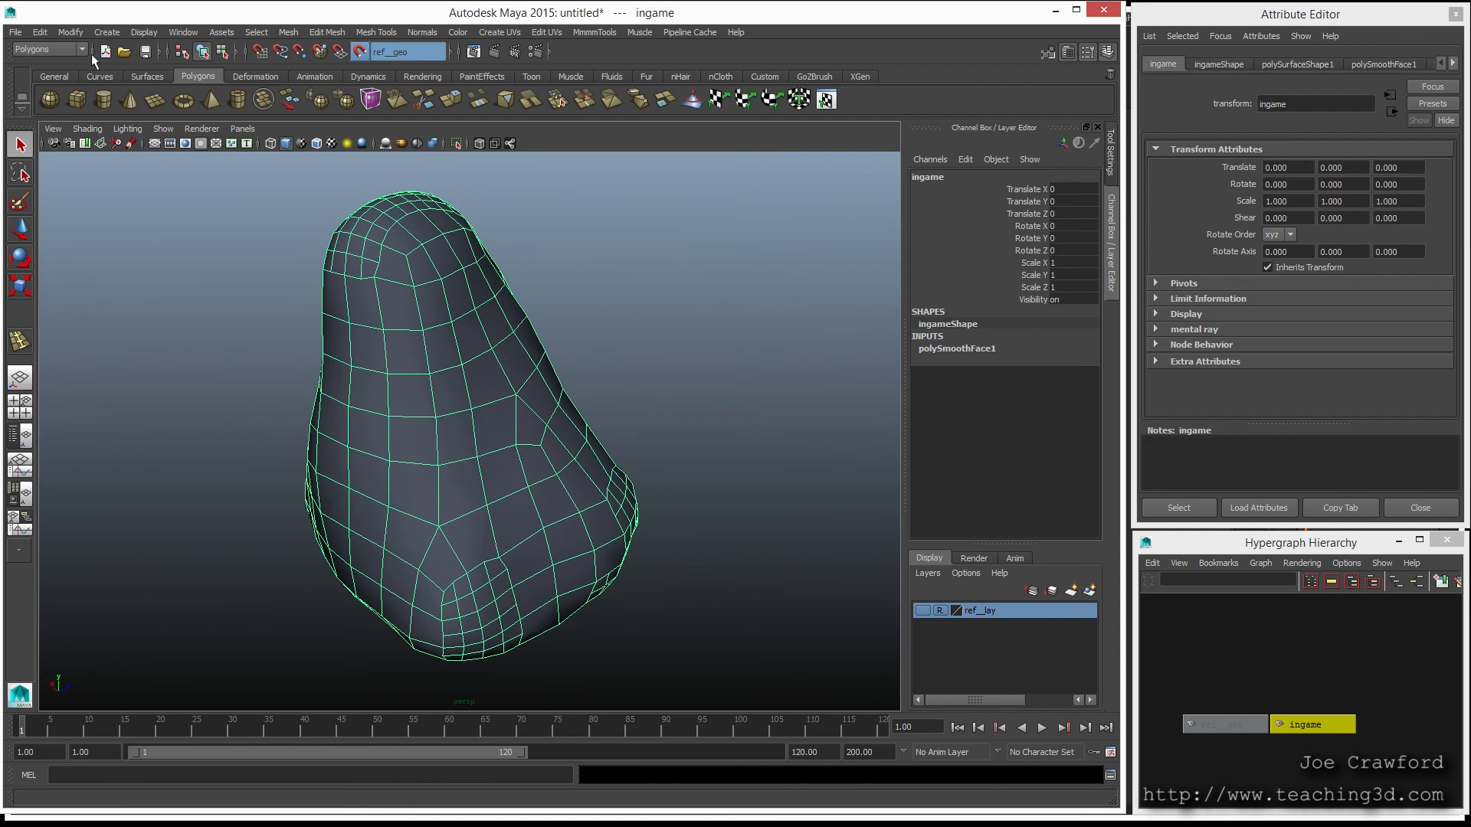
{"action": "left_click_drag", "start_coordinate": [622, 460], "coordinate": [548, 381], "text": "alt"}
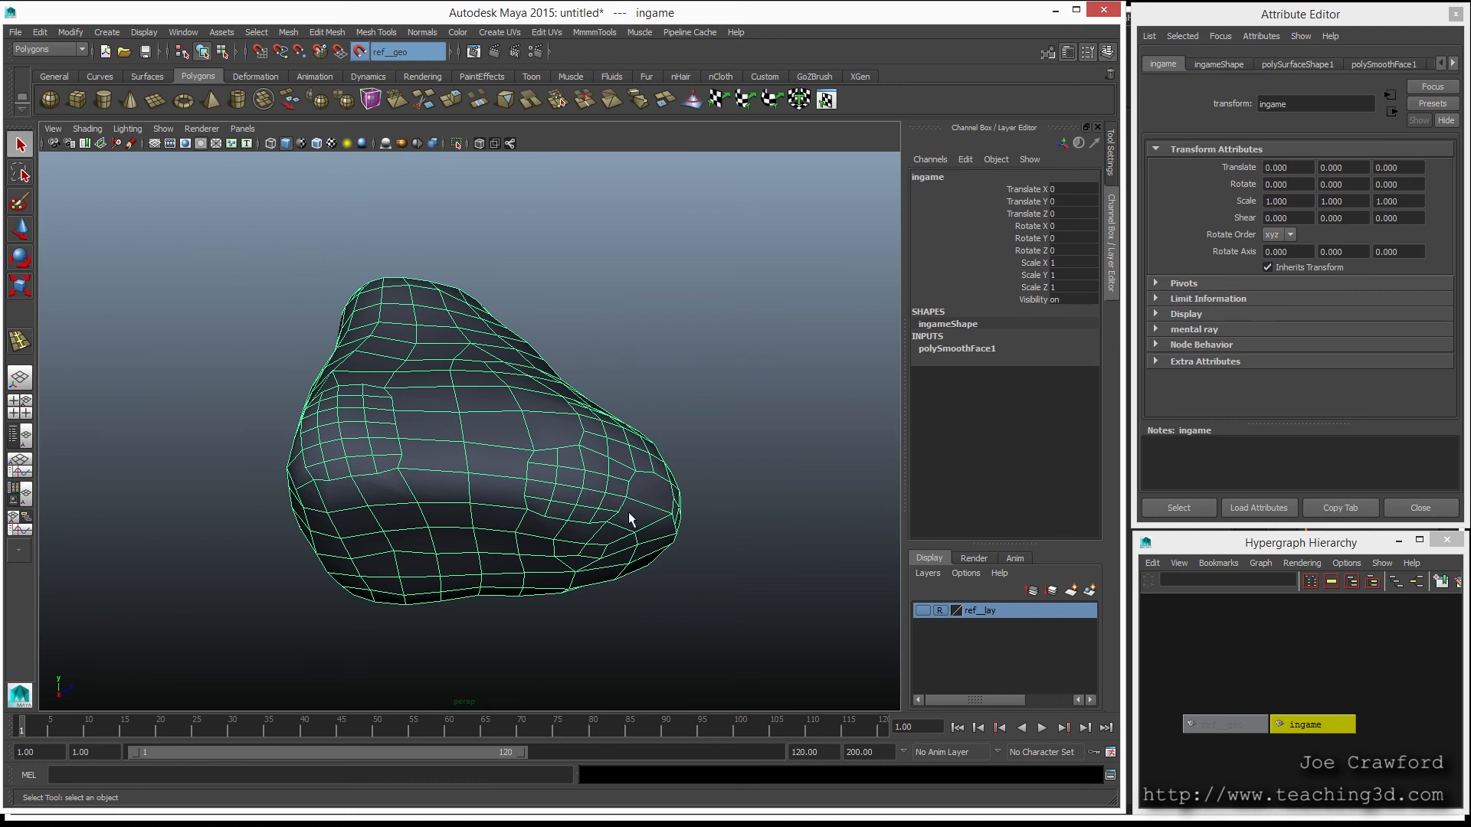
{"action": "left_click_drag", "start_coordinate": [575, 506], "coordinate": [882, 553], "text": "alt"}
{"action": "left_click_drag", "start_coordinate": [458, 432], "coordinate": [253, 489], "text": "alt"}
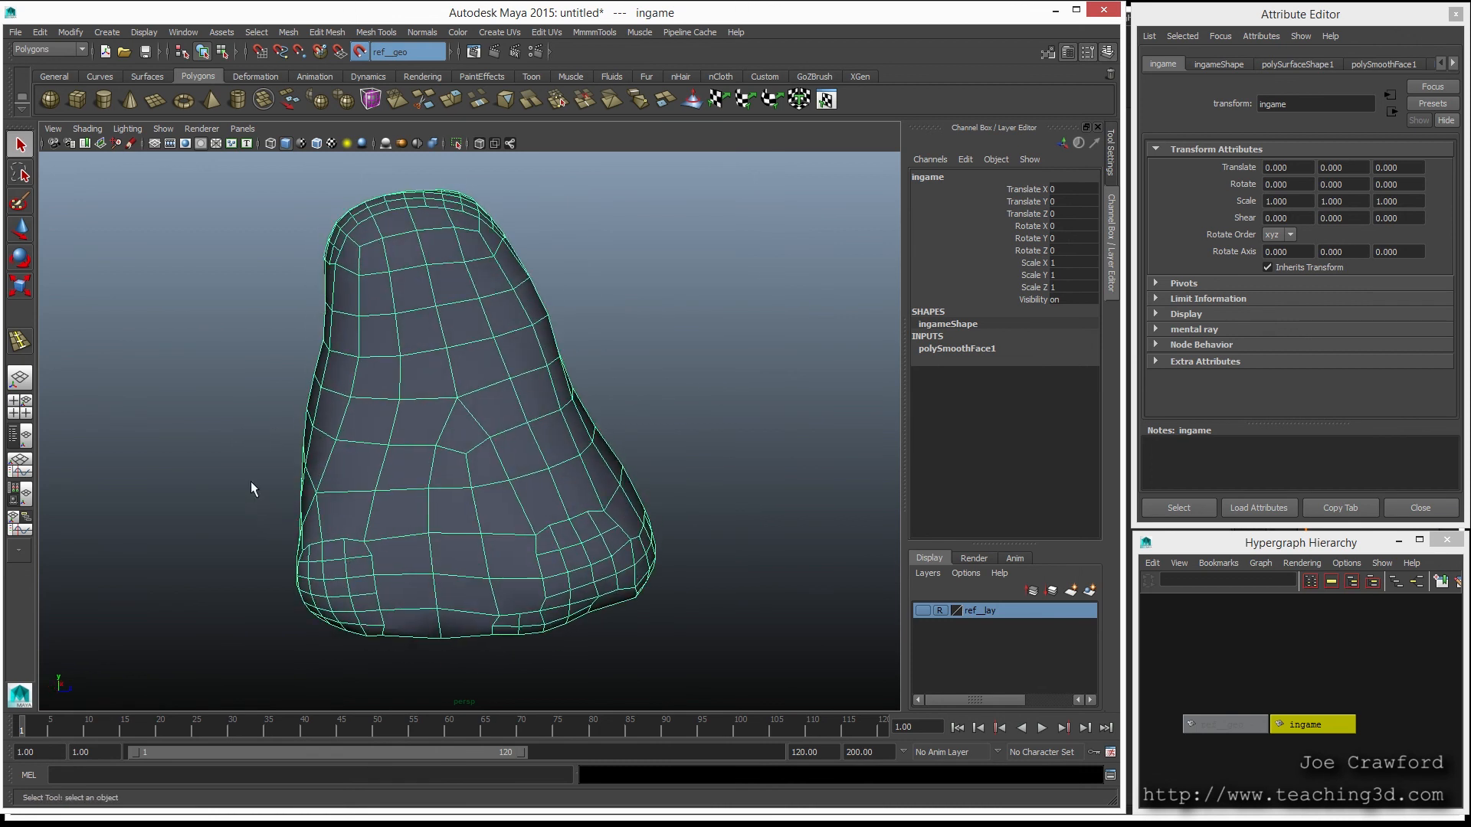
{"action": "left_click", "coordinate": [243, 543]}
{"action": "left_click", "coordinate": [461, 460]}
{"action": "left_click_drag", "start_coordinate": [289, 584], "coordinate": [494, 468], "text": "alt"}
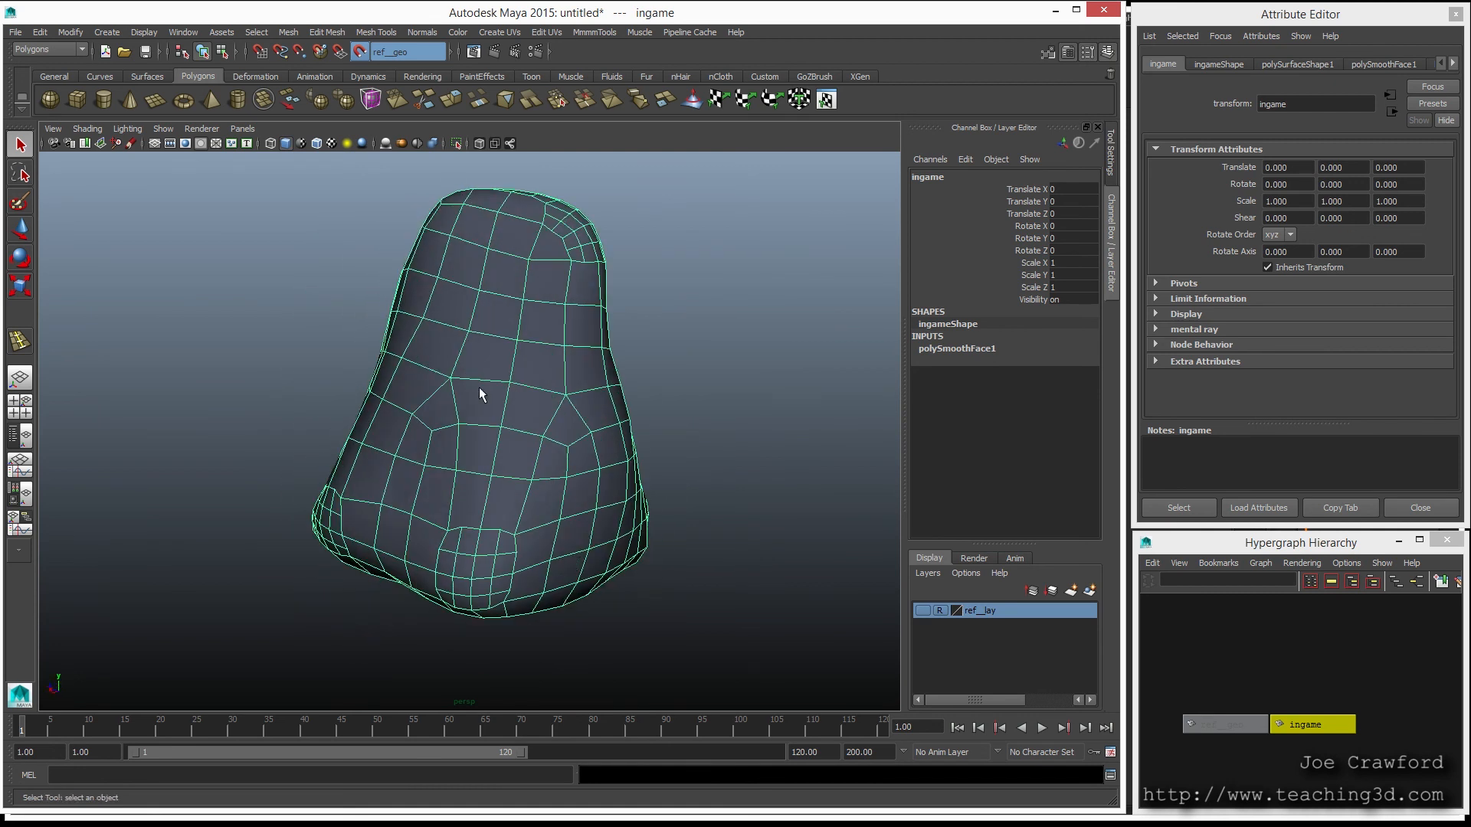
{"action": "left_click_drag", "start_coordinate": [393, 504], "coordinate": [448, 527], "text": "alt"}
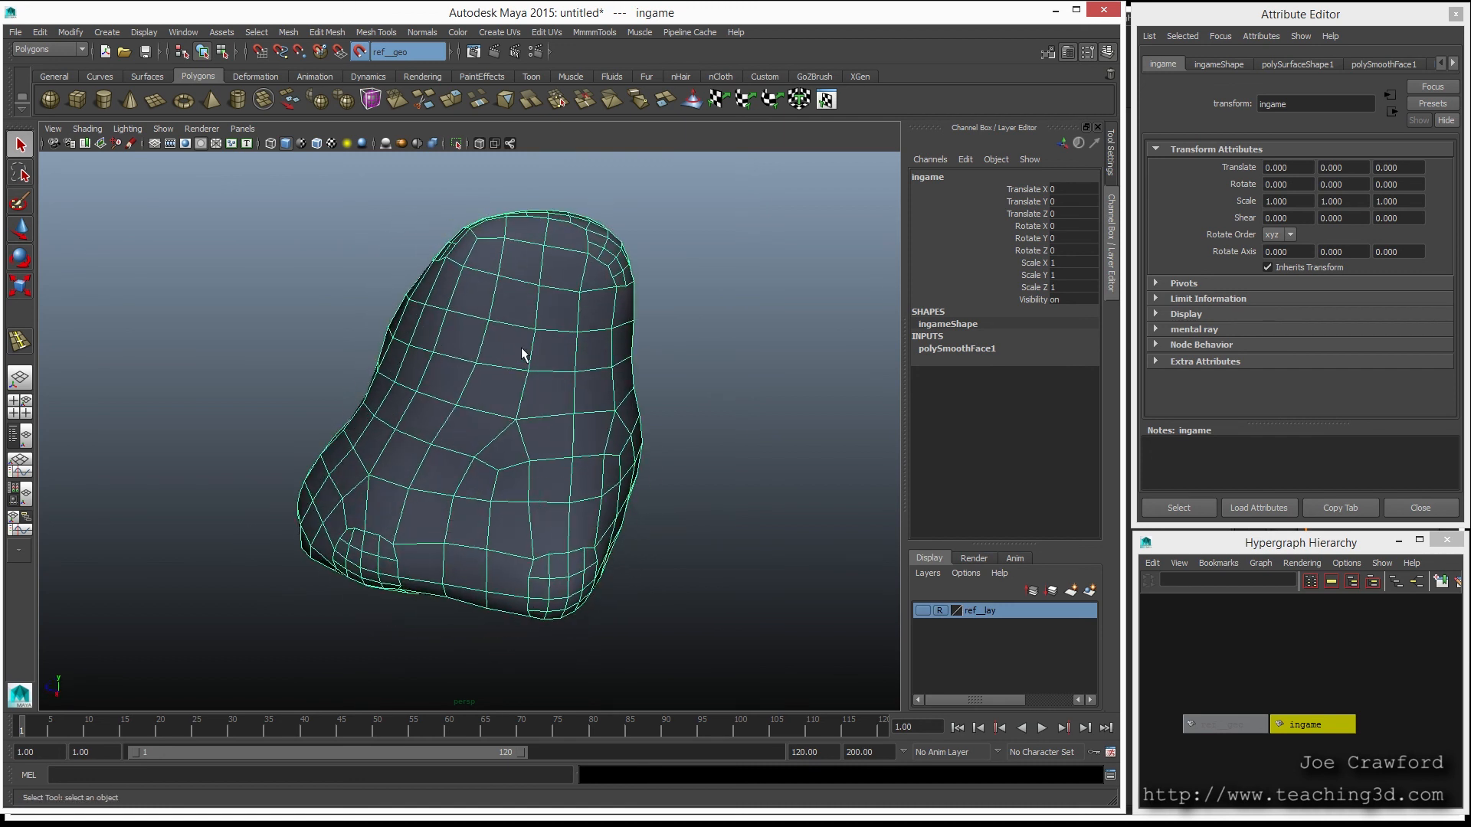
{"action": "left_click_drag", "start_coordinate": [468, 604], "coordinate": [408, 465], "text": "alt"}
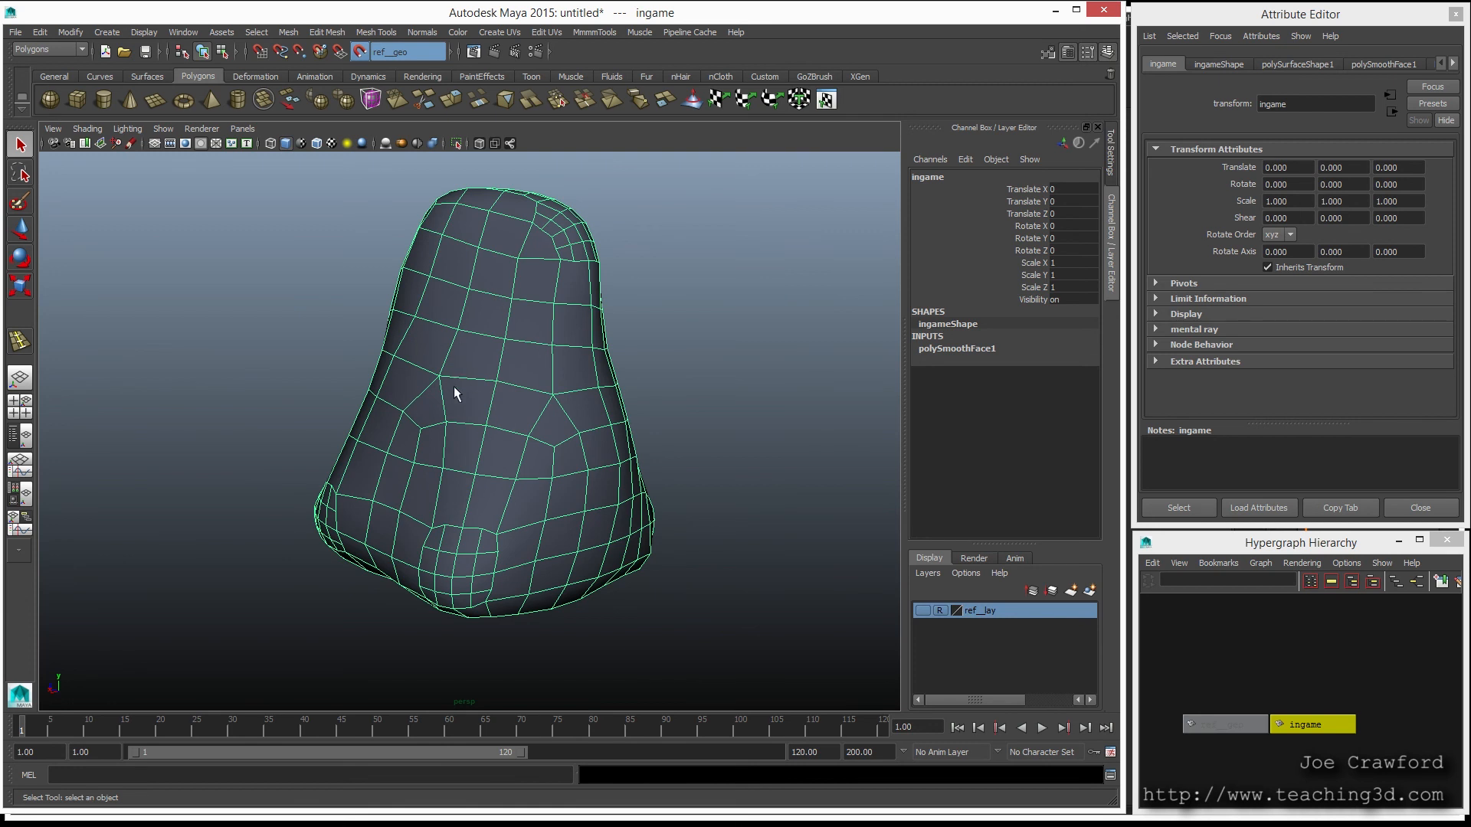
{"action": "left_click_drag", "start_coordinate": [649, 465], "coordinate": [660, 557], "text": "alt"}
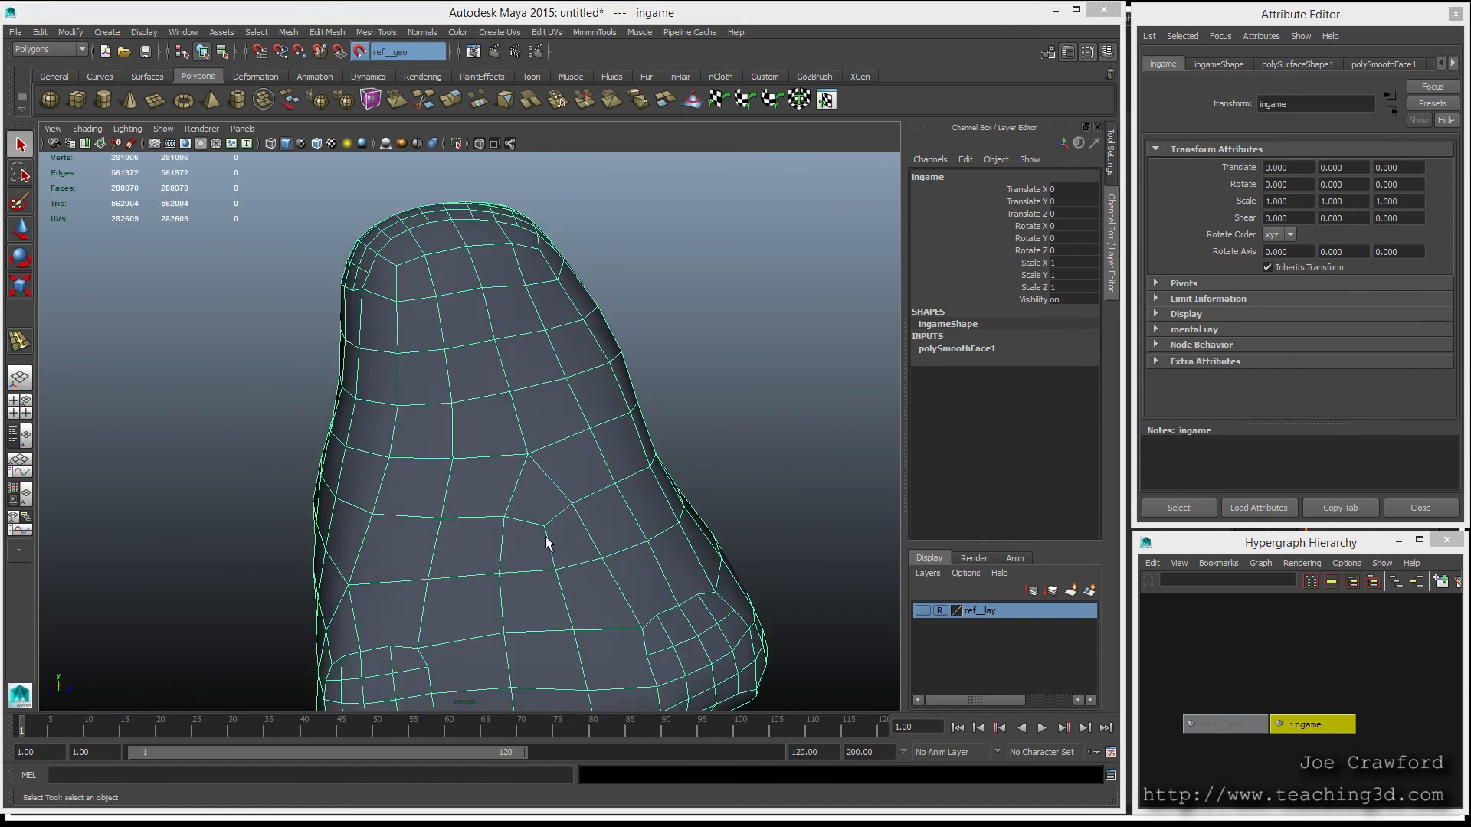
Step: Try removing the short edge that ends at the dense area's border on the rock's top with the Delete Edge/Vertex command
{"action": "right_click_drag", "start_coordinate": [644, 516], "coordinate": [502, 523], "text": "alt"}
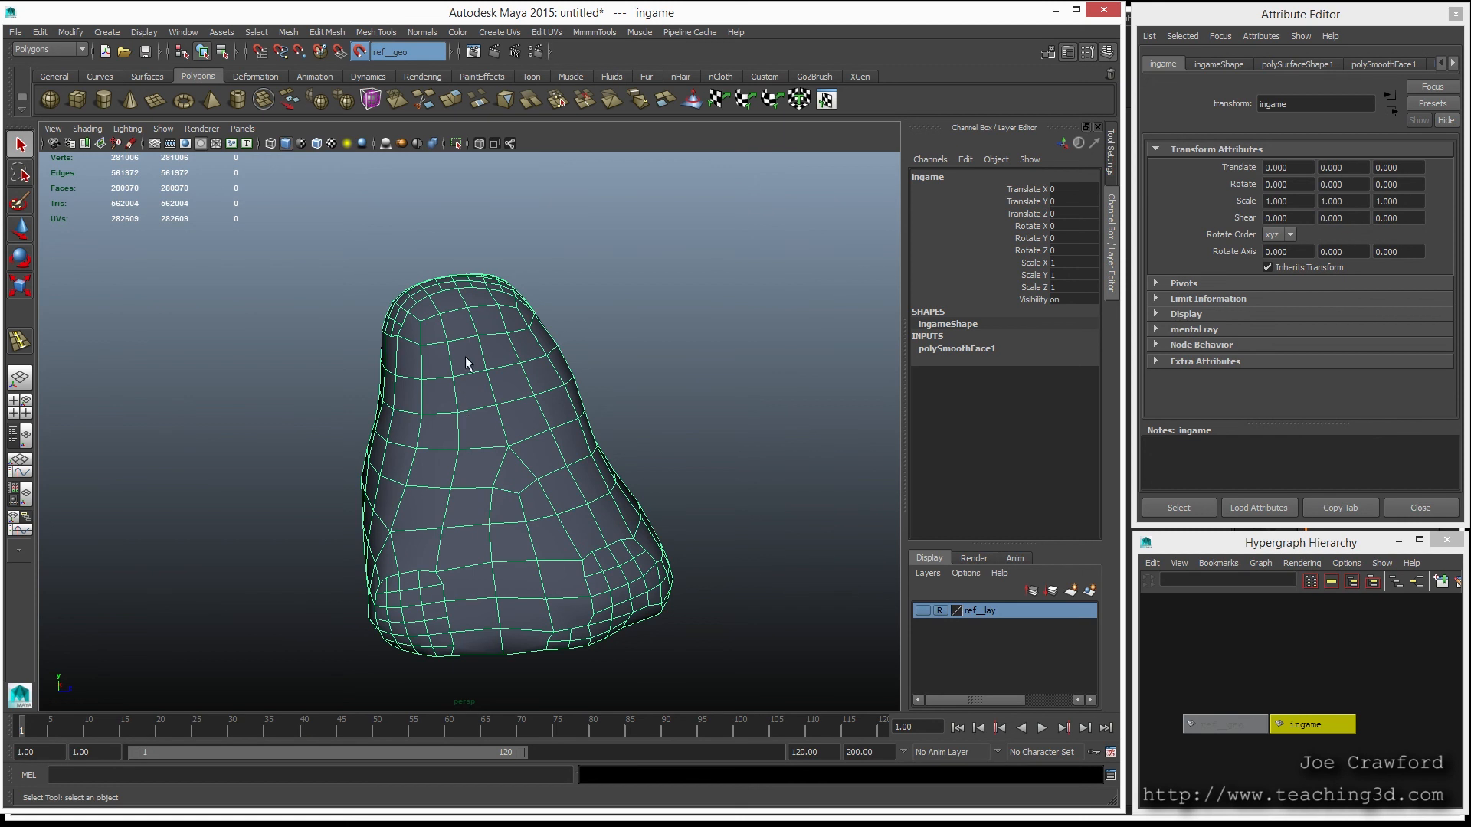
{"action": "right_click_drag", "start_coordinate": [444, 329], "coordinate": [645, 541], "text": "alt"}
{"action": "middle_click_drag", "start_coordinate": [596, 376], "coordinate": [521, 430], "text": "alt"}
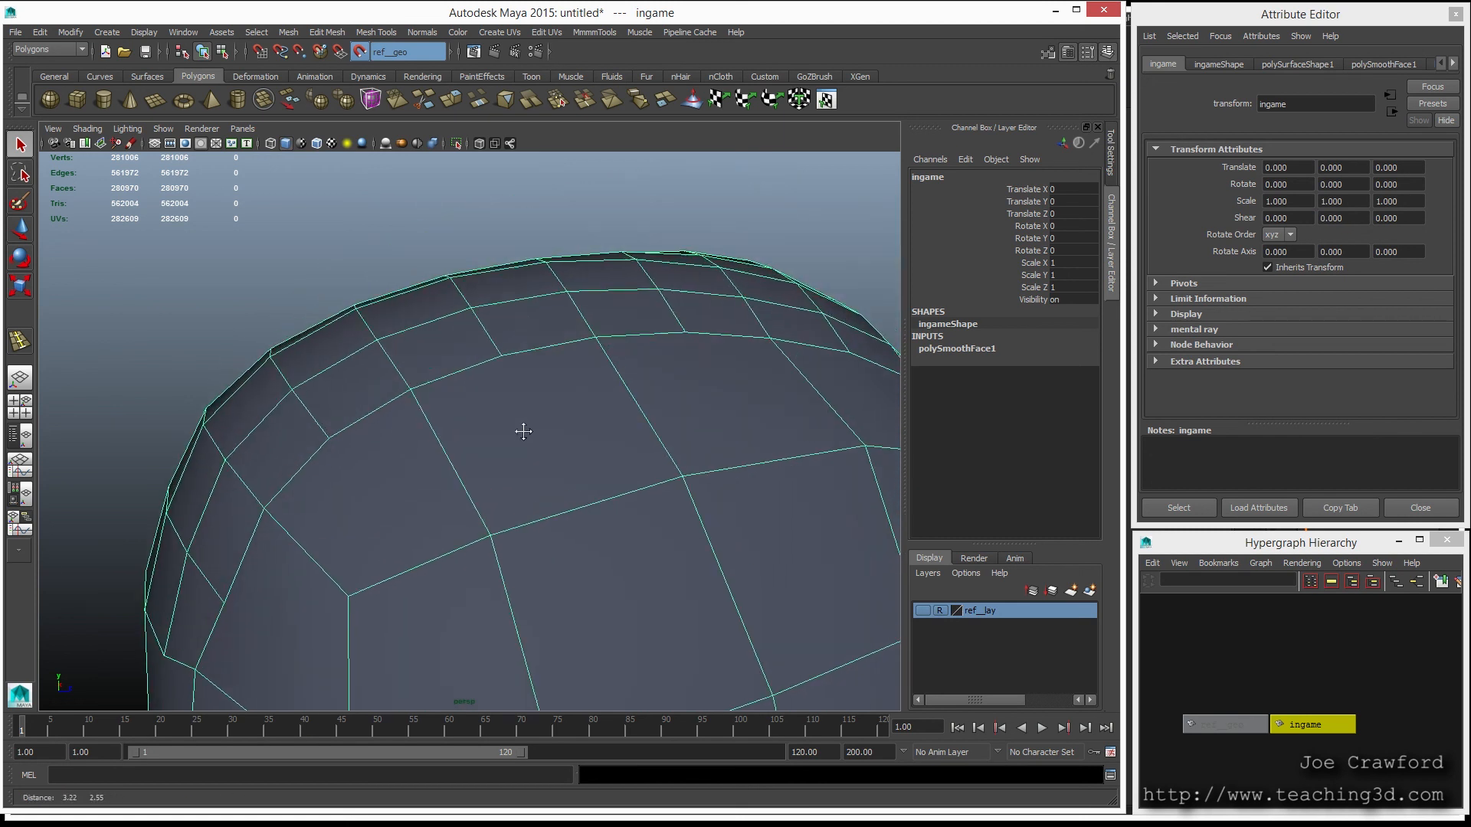
{"action": "key", "text": "F10"}
{"action": "left_click", "coordinate": [496, 342]}
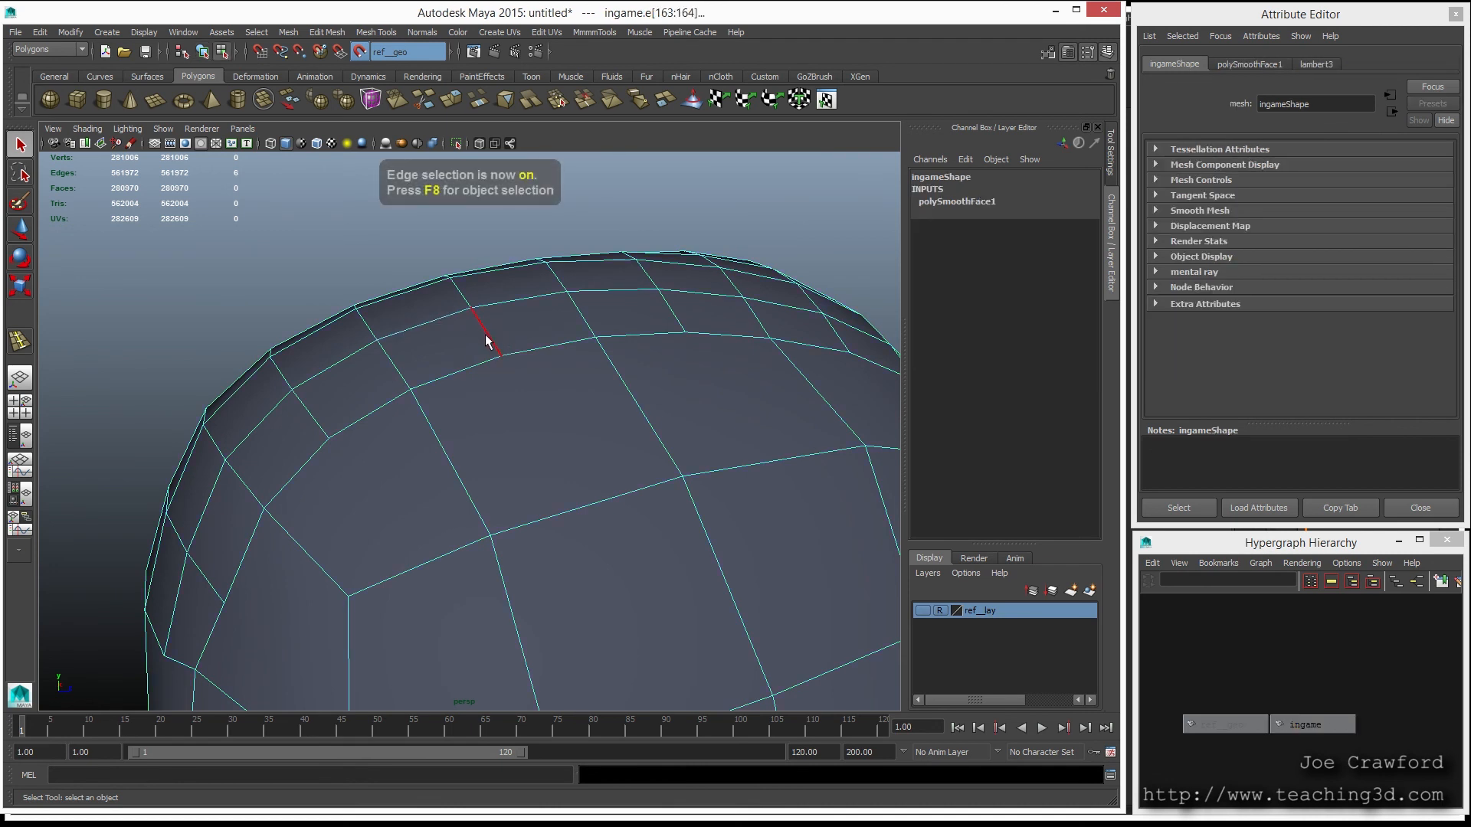
{"action": "left_click", "coordinate": [518, 344]}
{"action": "left_click", "coordinate": [493, 360]}
{"action": "right_click", "coordinate": [497, 357]}
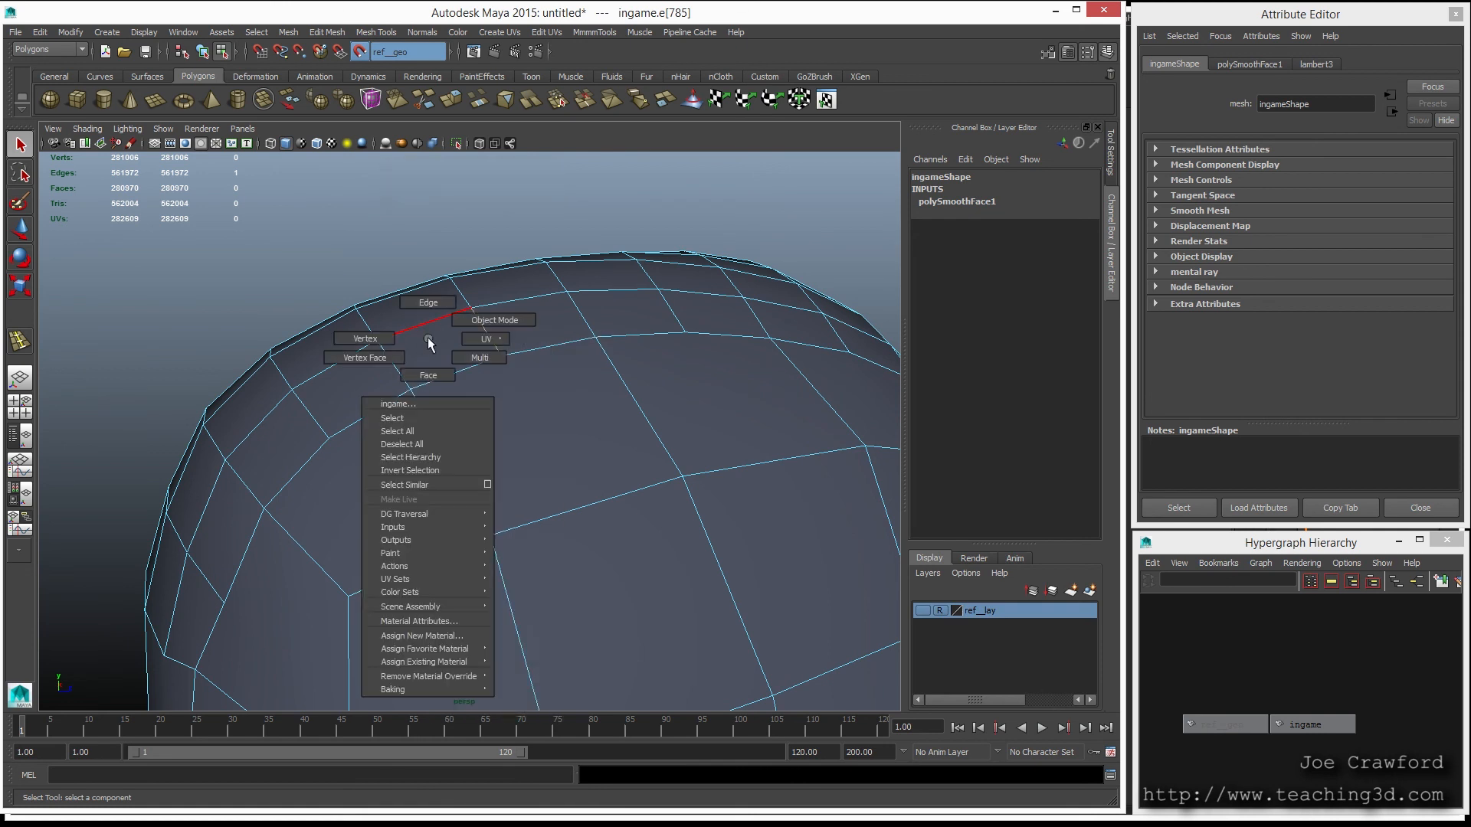
{"action": "right_click_drag", "start_coordinate": [427, 337], "coordinate": [473, 323]}
{"action": "left_click", "coordinate": [473, 331]}
{"action": "right_click_drag", "start_coordinate": [332, 361], "coordinate": [329, 318]}
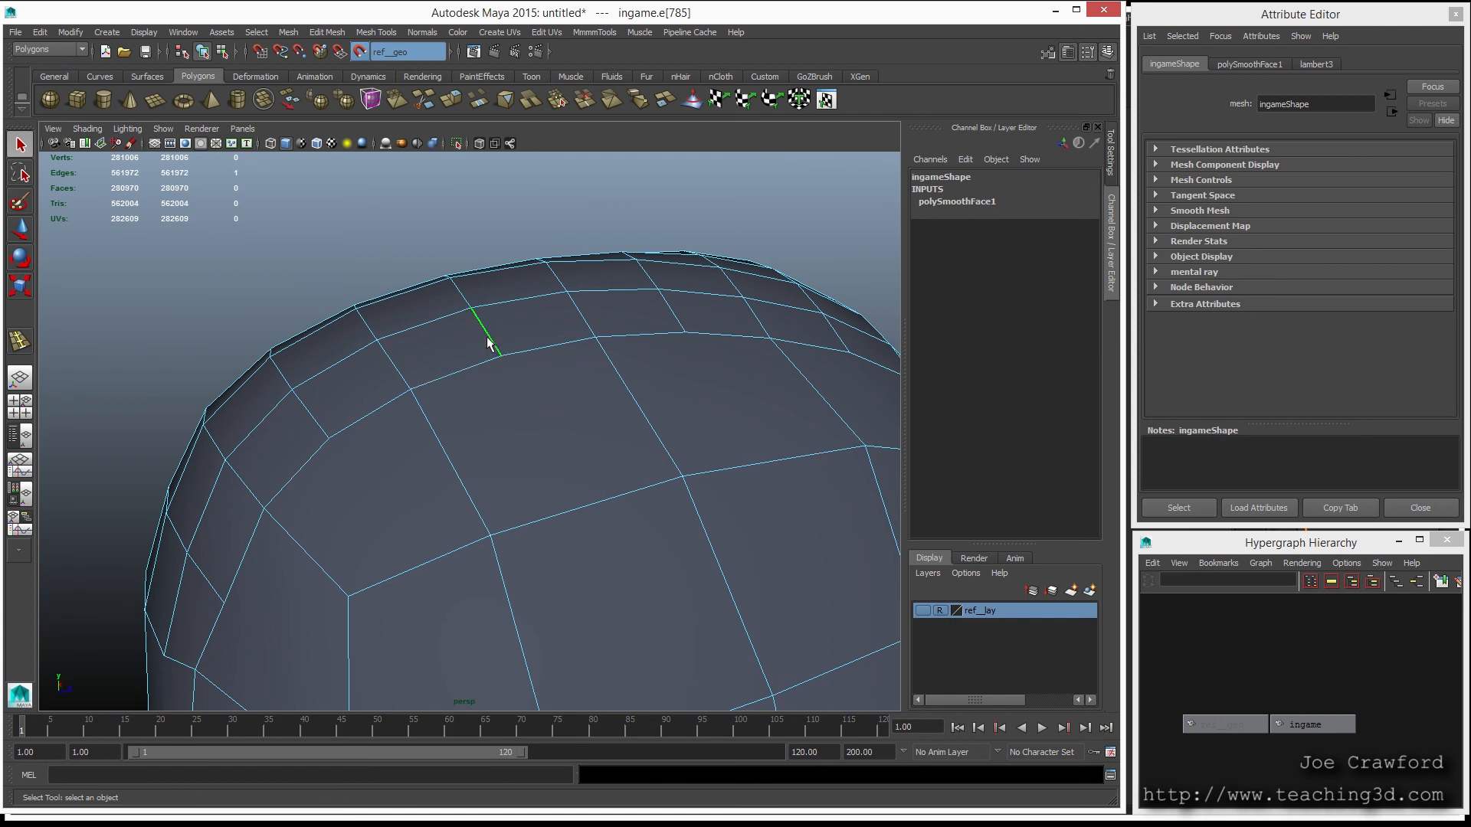
{"action": "right_click_drag", "start_coordinate": [487, 338], "coordinate": [424, 363], "text": "shift"}
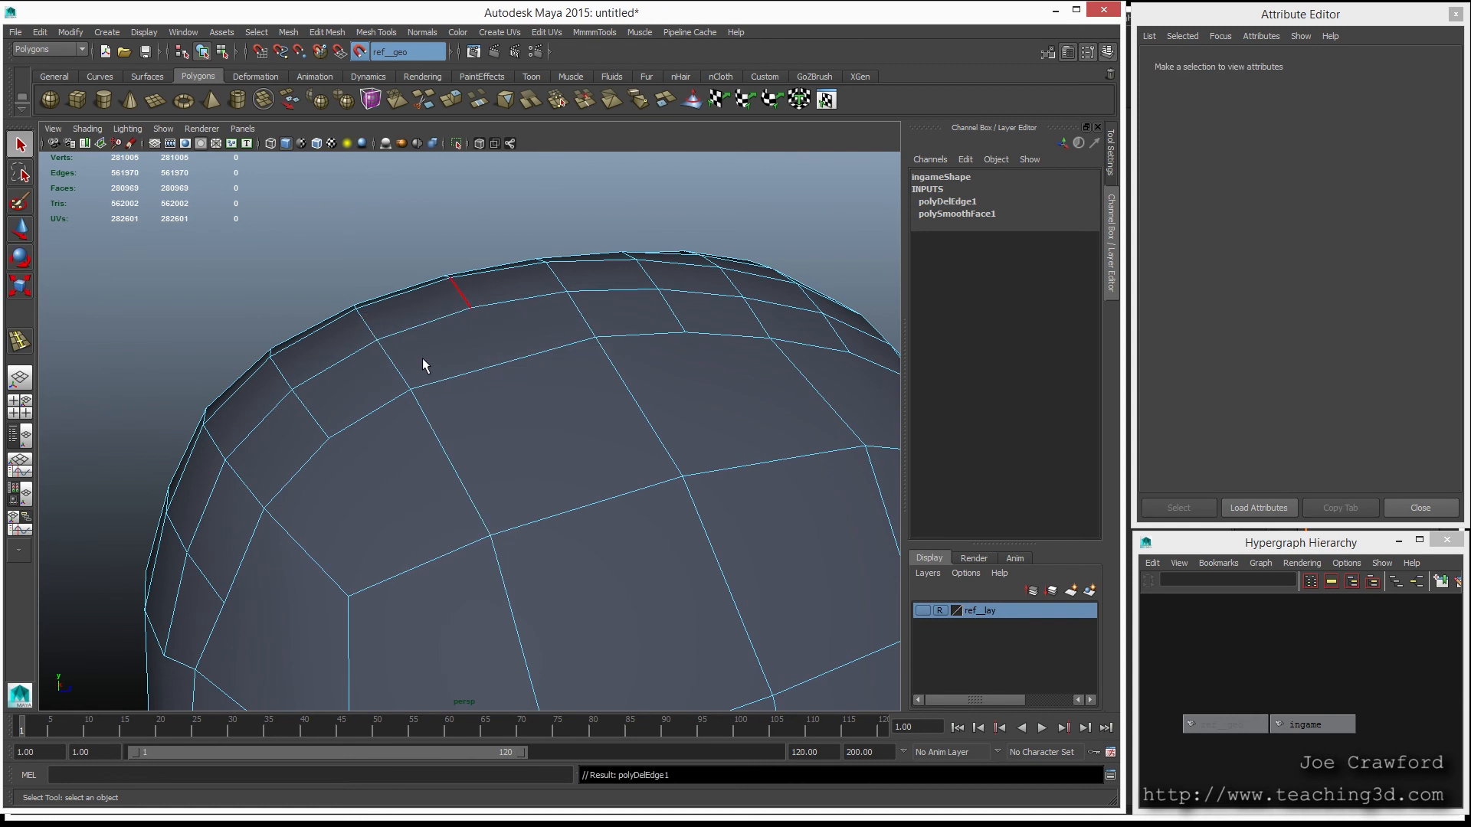
{"action": "key", "text": "ctrl+z"}
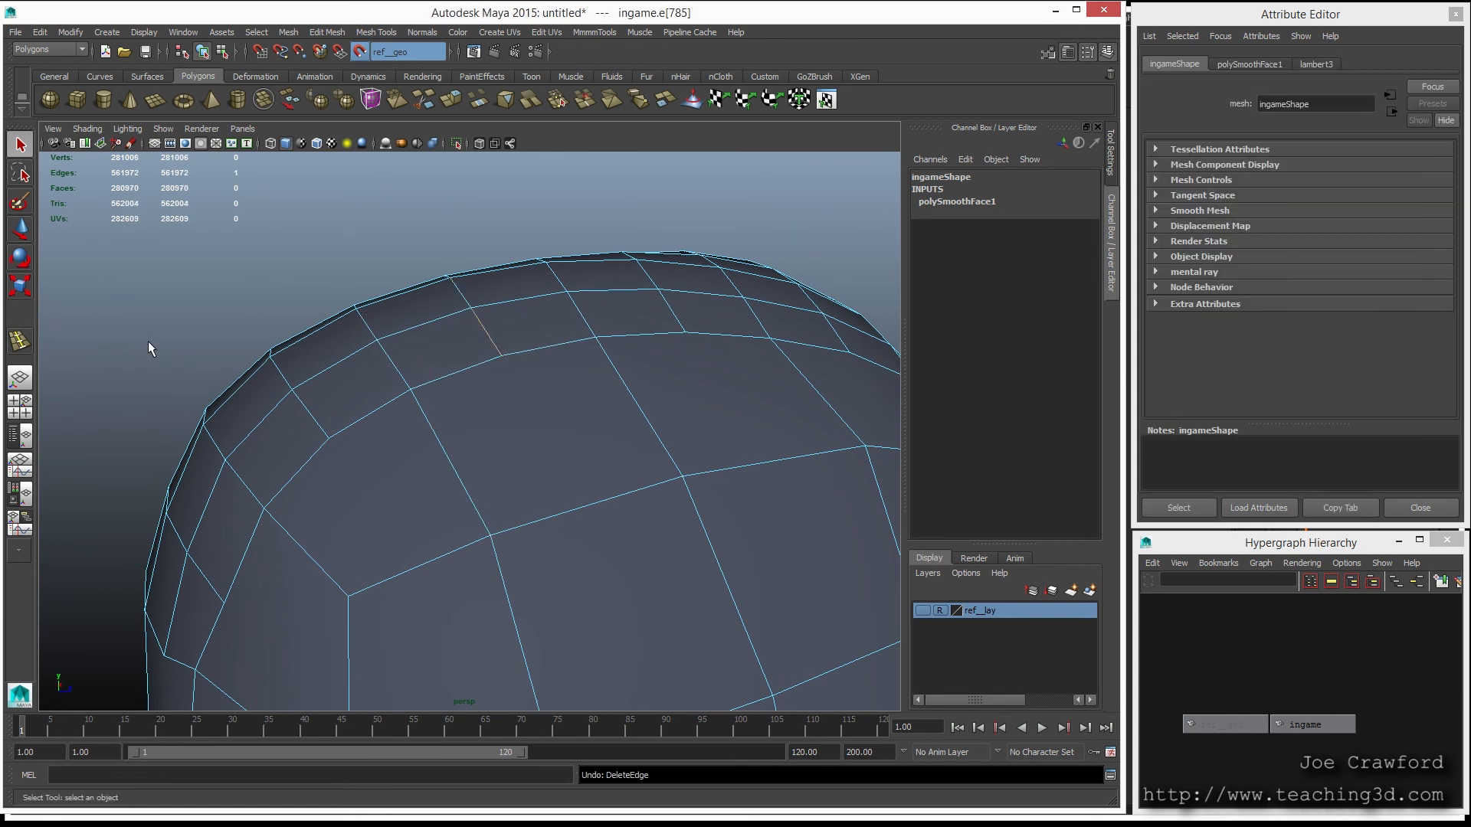
{"action": "key", "text": "ctrl+Delete"}
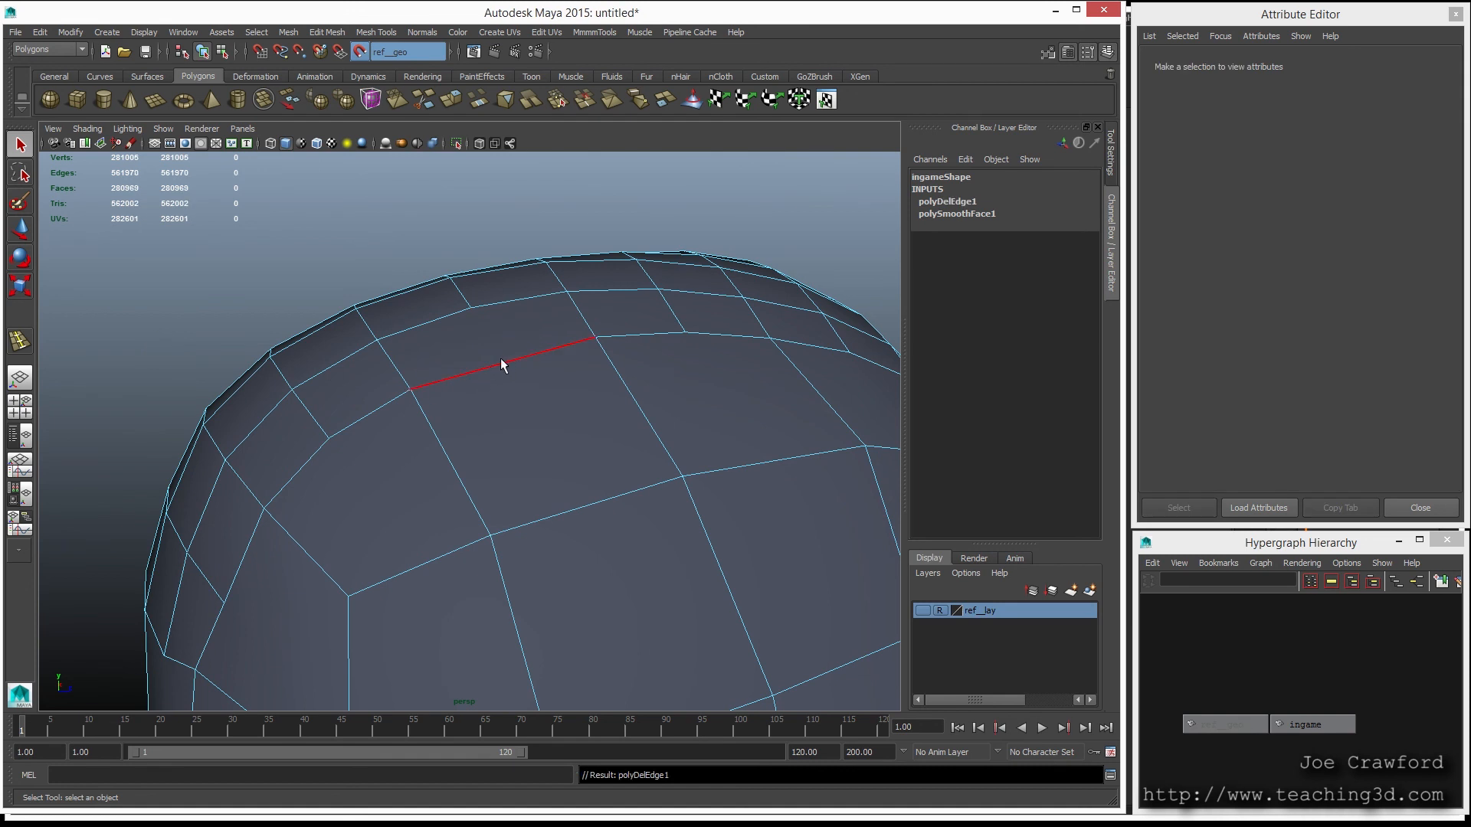
{"action": "key", "text": "ctrl+z"}
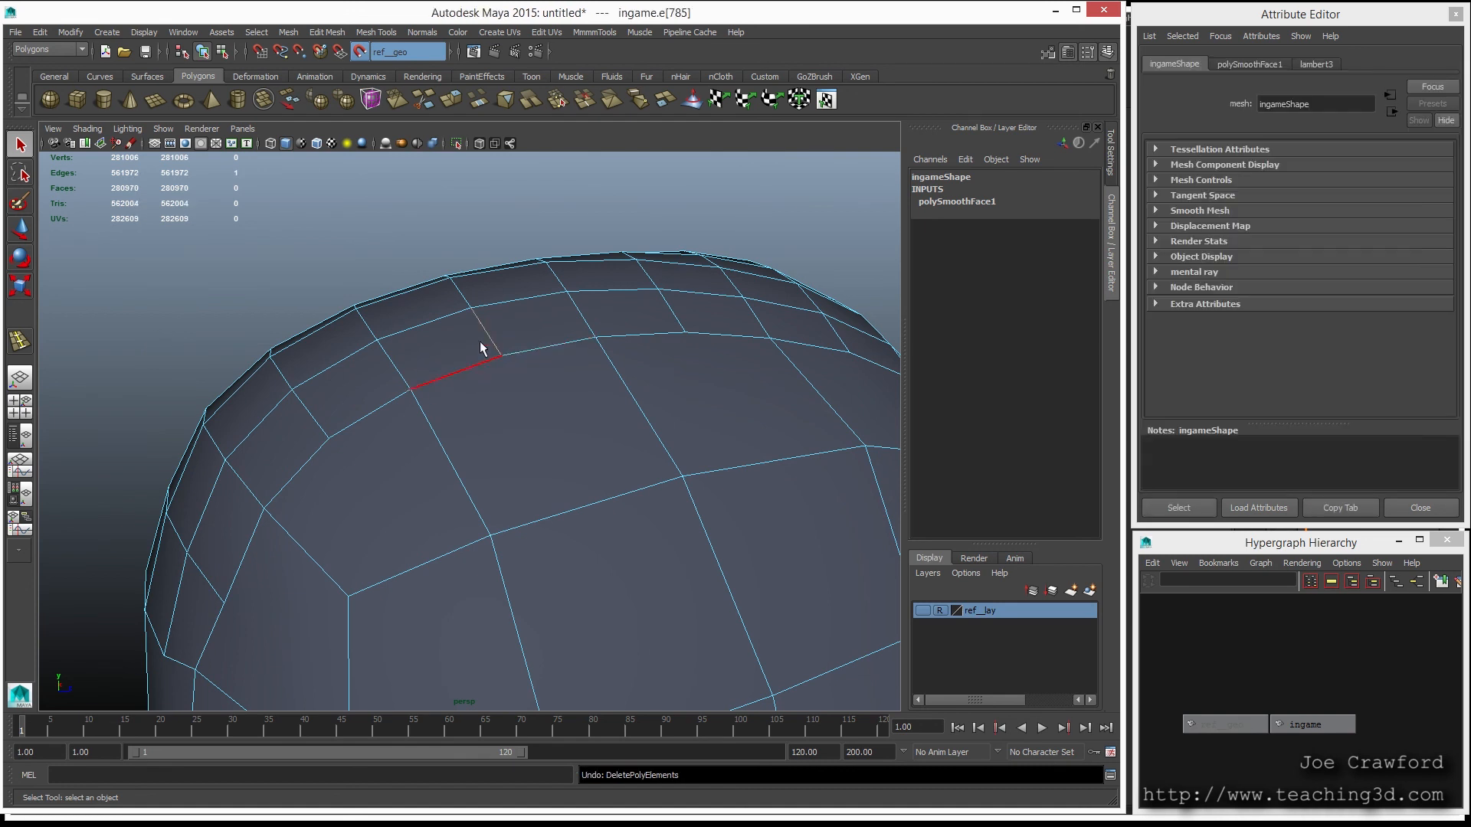
Step: Try an ordinary deletion of the same short edge, select the vertex at its former lower end, and undo the deletion
{"action": "left_click", "coordinate": [407, 269]}
{"action": "left_click", "coordinate": [486, 329]}
{"action": "key", "text": "ctrl+Delete"}
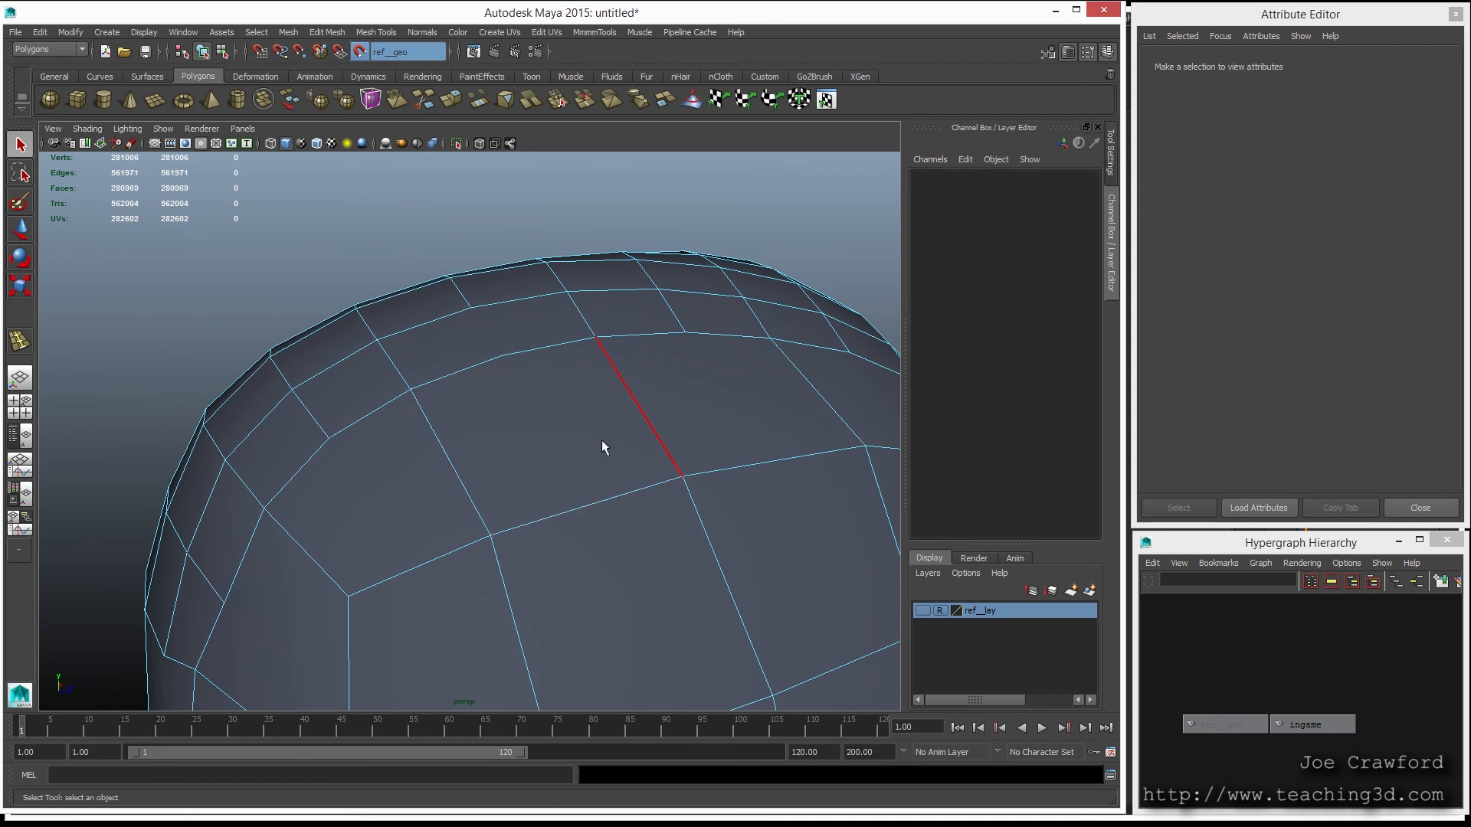
{"action": "key", "text": "F9"}
{"action": "left_click", "coordinate": [501, 373]}
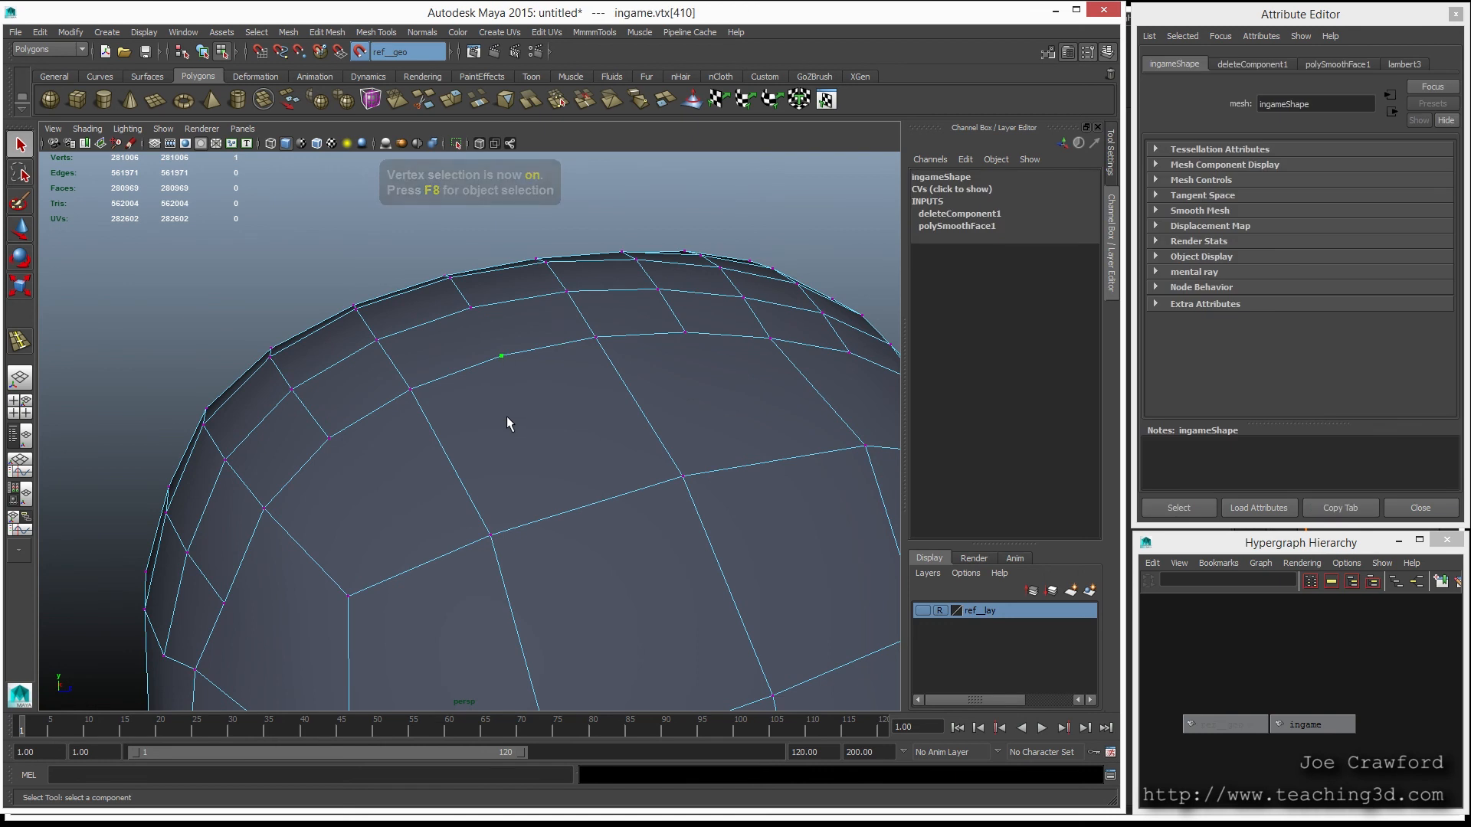
{"action": "key", "text": "F8"}
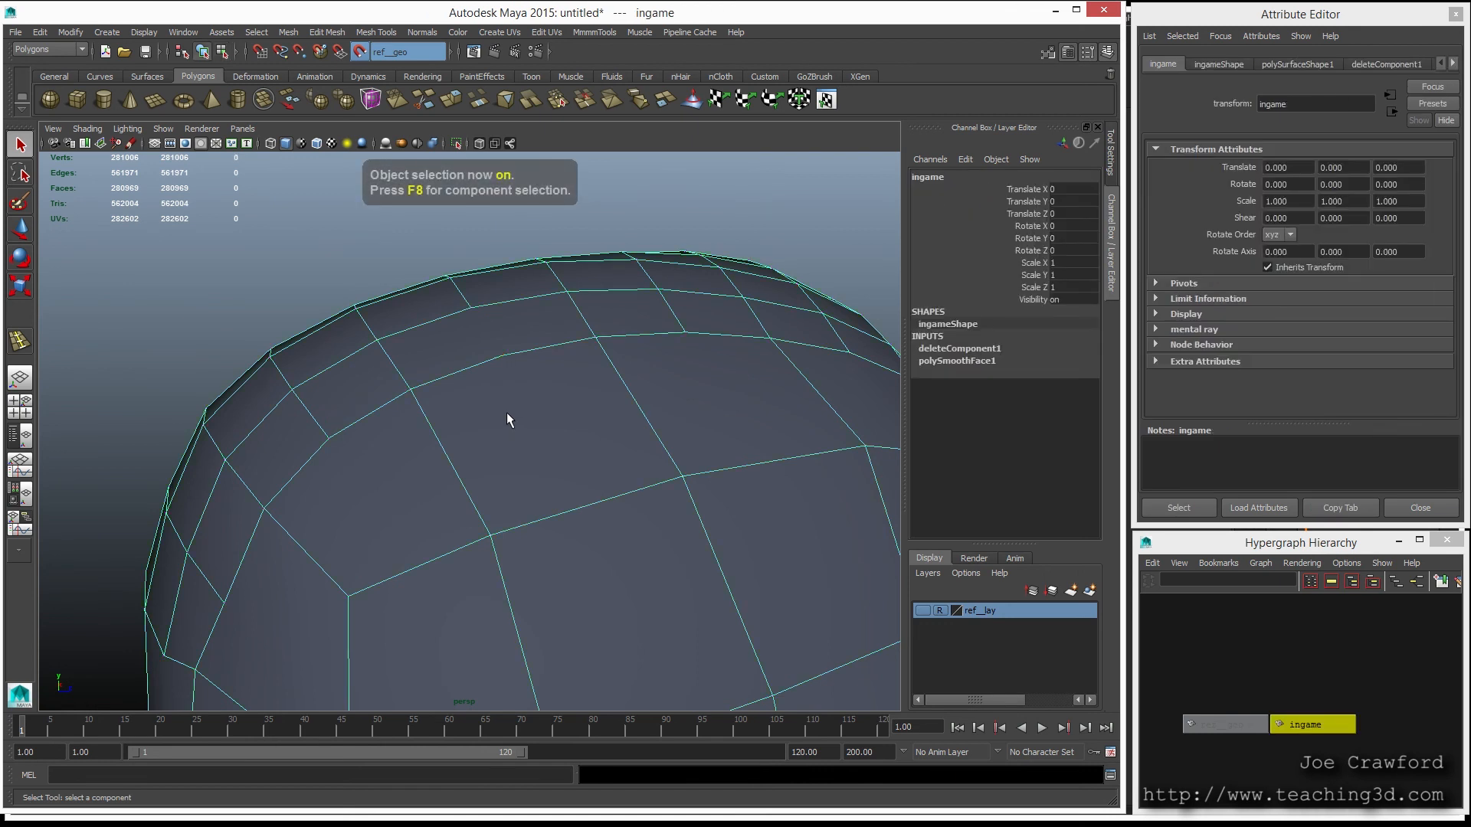
{"action": "key", "text": "ctrl+z"}
{"action": "key", "text": "ctrl+z"}
{"action": "key", "text": "ctrl+z"}
{"action": "key", "text": "ctrl+z"}
Step: Delete two short dead-end edges along the border of the dense area on the rock's top, together with their vertices
{"action": "key", "text": "F8"}
{"action": "key", "text": "F10"}
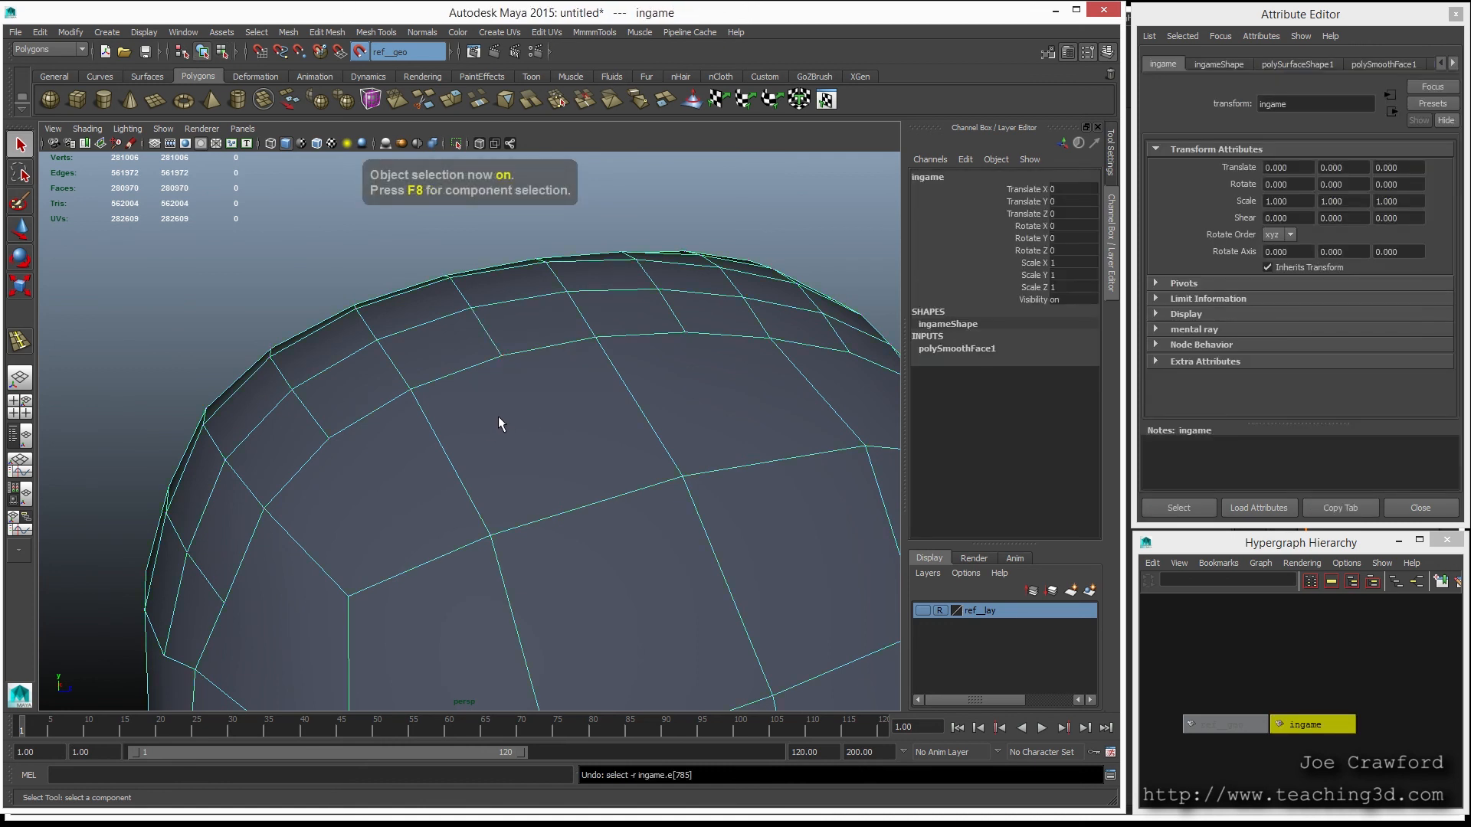
{"action": "left_click", "coordinate": [495, 342]}
{"action": "left_click", "coordinate": [491, 389]}
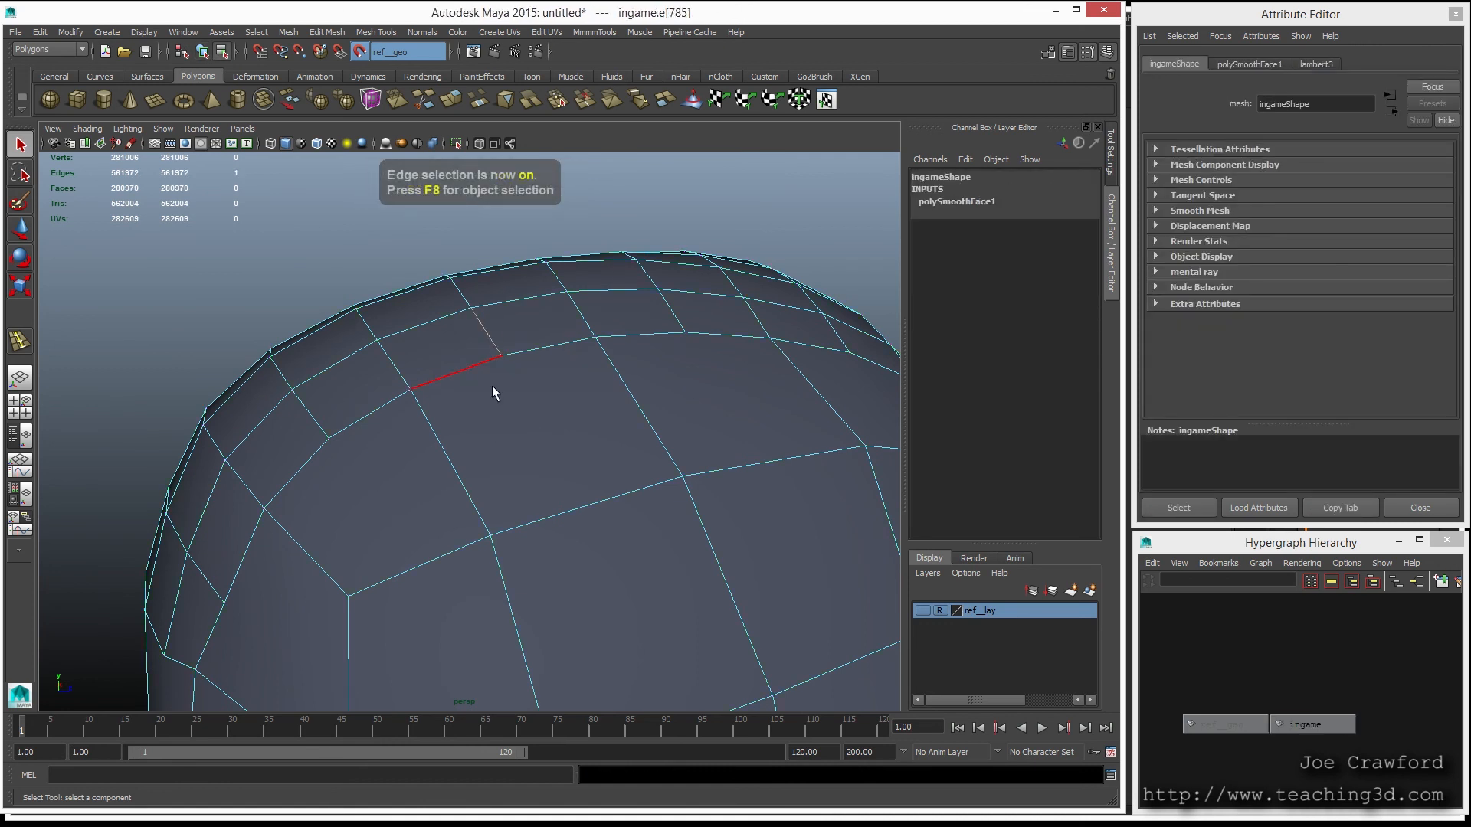
{"action": "key", "text": "Delete"}
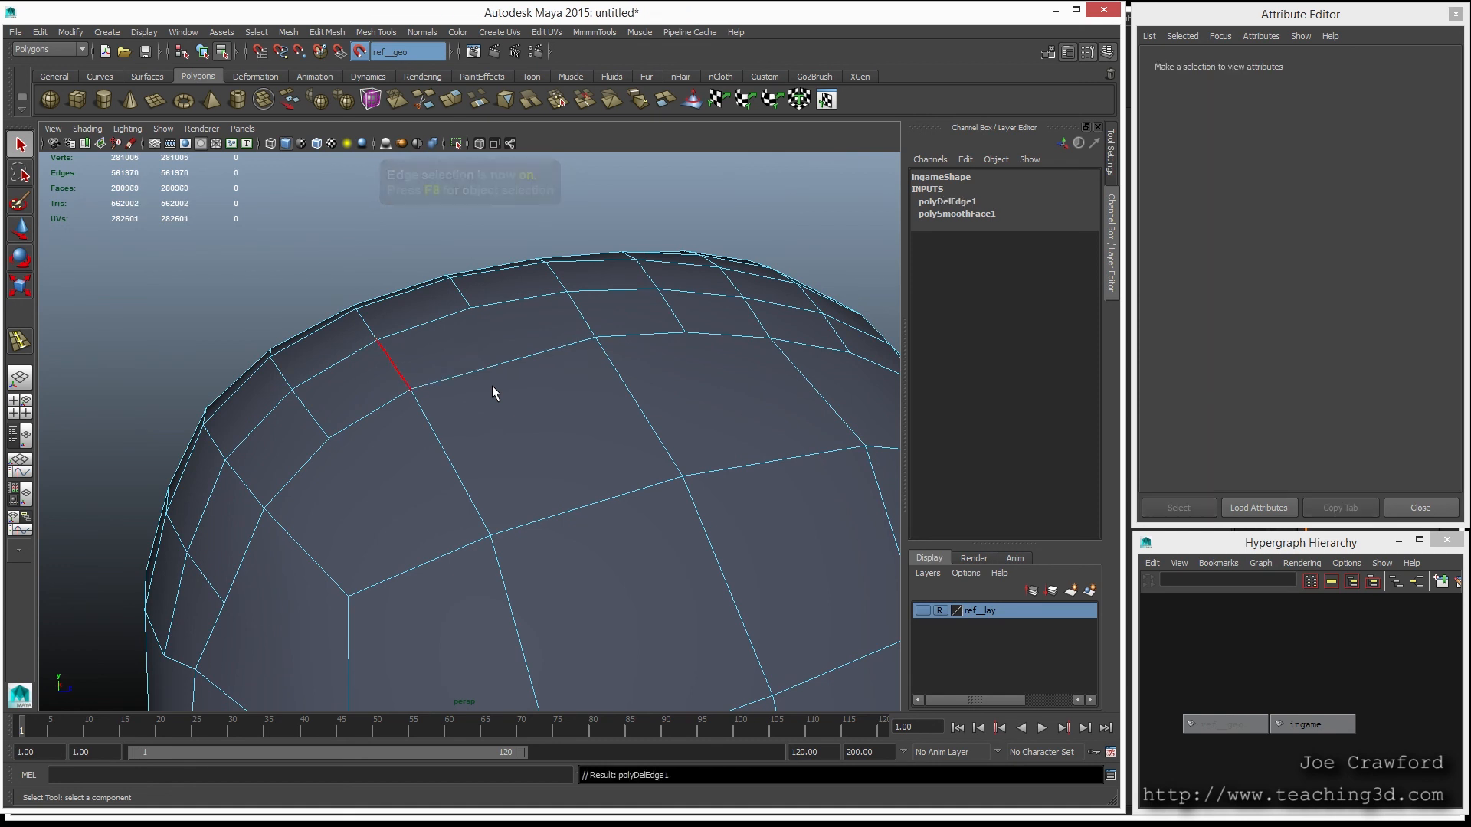
{"action": "key", "text": "Delete"}
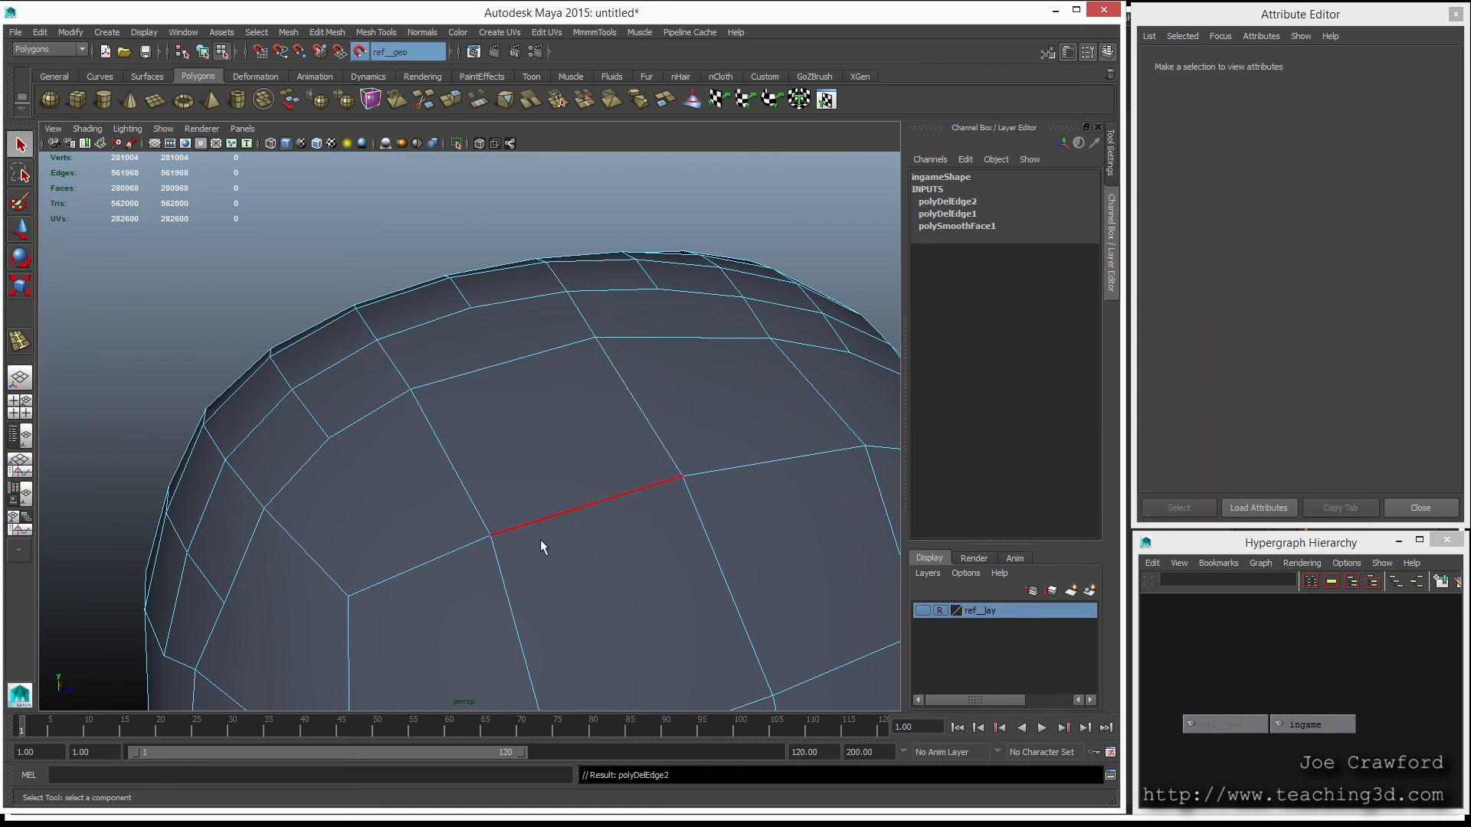
Step: Delete two more dead-end edges with their vertices along the dense area's border, around the corner of the rock's top
{"action": "left_click_drag", "start_coordinate": [541, 456], "coordinate": [446, 529], "text": "alt"}
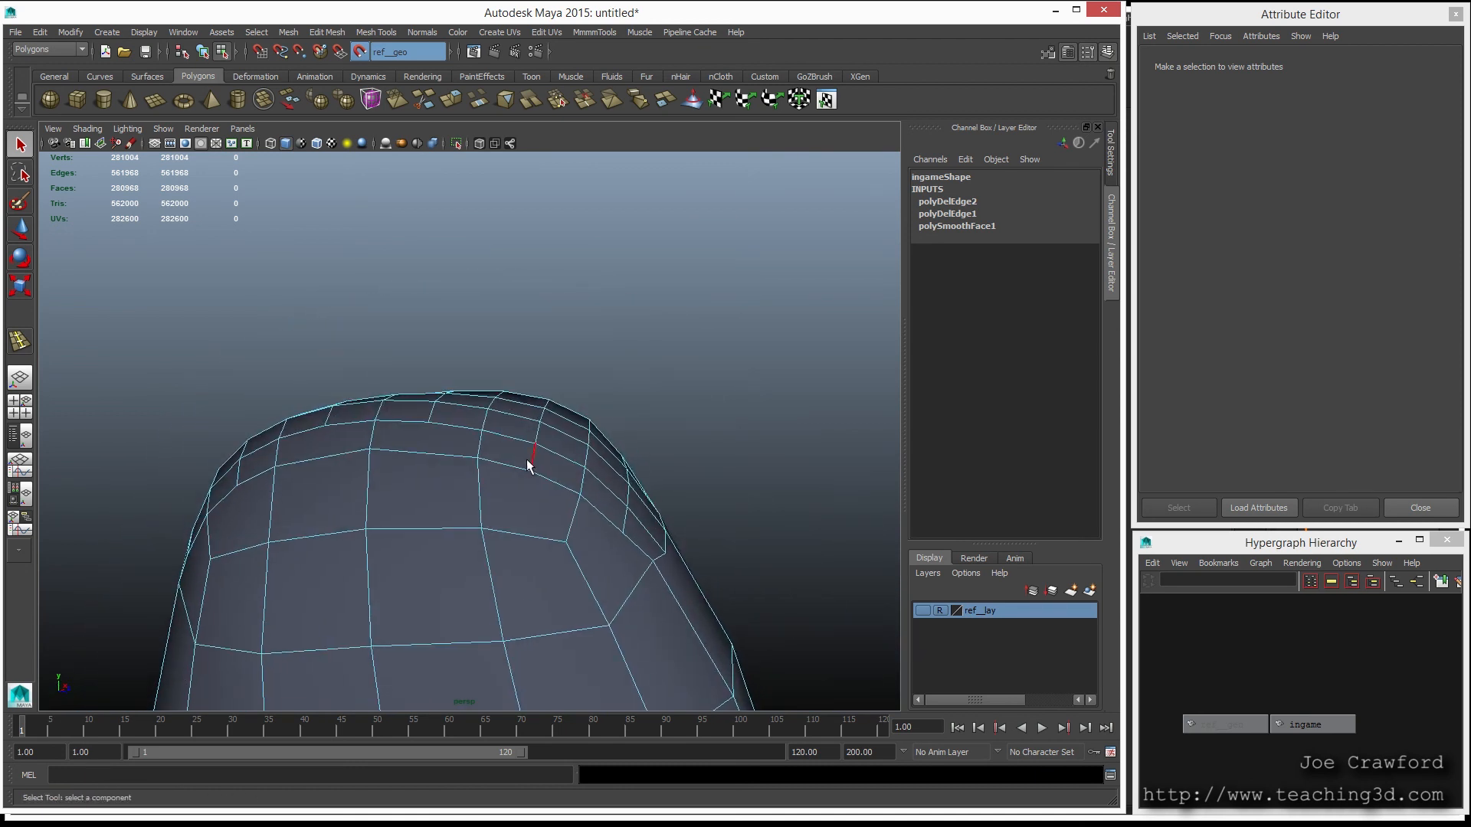
{"action": "left_click", "coordinate": [530, 616]}
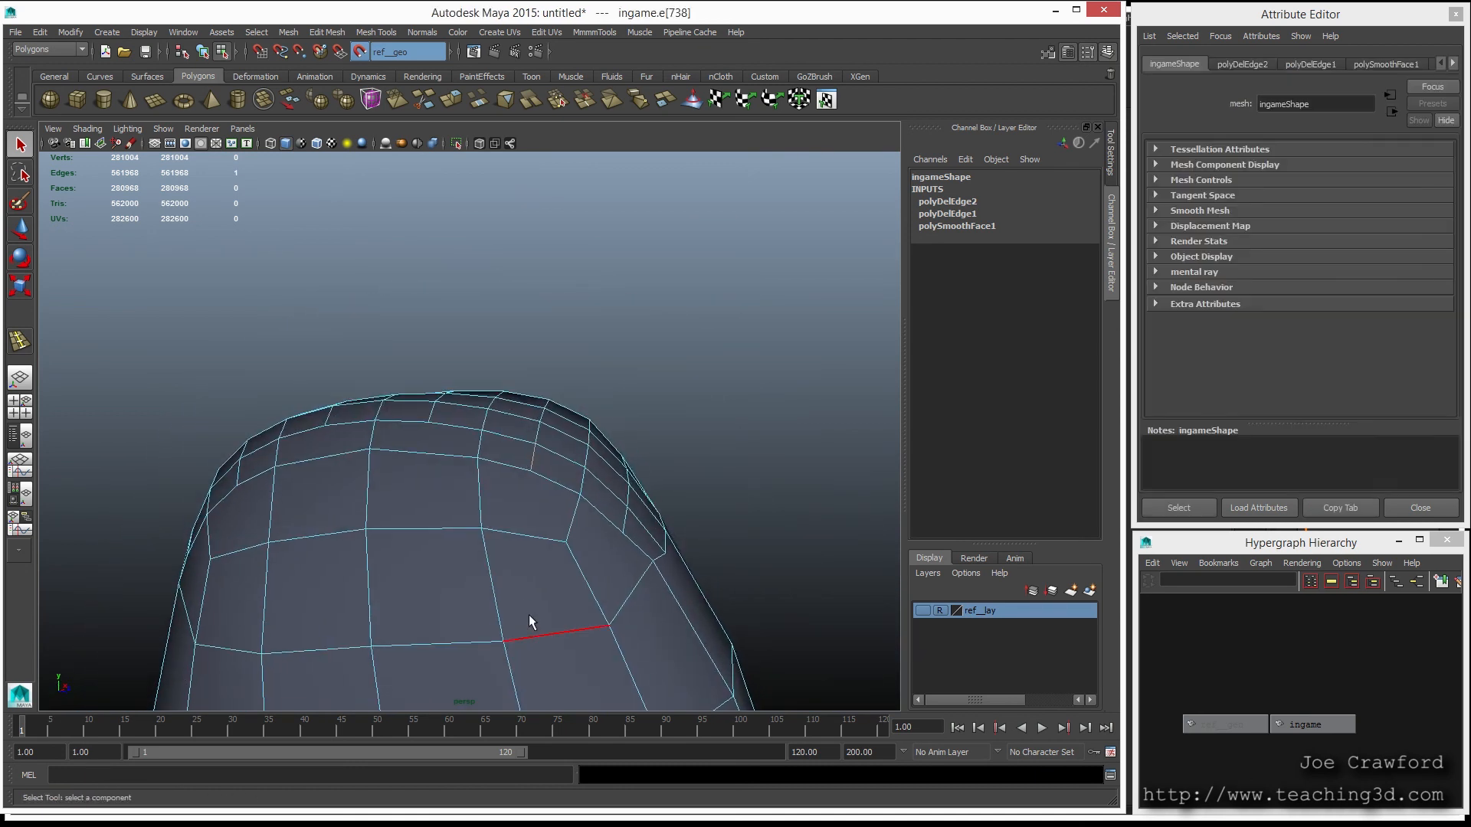
{"action": "key", "text": "Delete"}
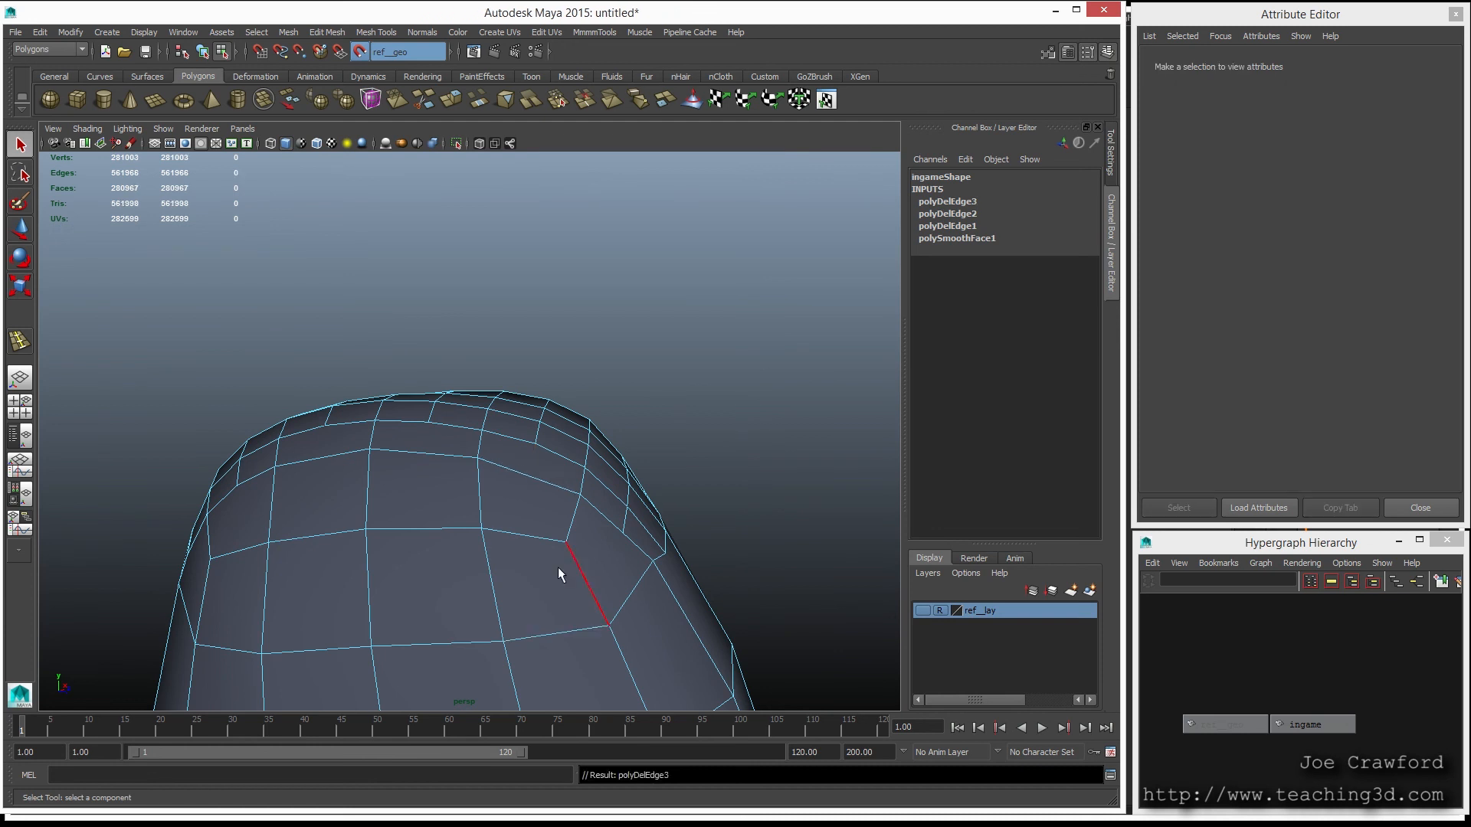
{"action": "left_click_drag", "start_coordinate": [508, 536], "coordinate": [574, 516], "text": "alt"}
{"action": "right_click_drag", "start_coordinate": [574, 515], "coordinate": [395, 451], "text": "alt"}
{"action": "left_click_drag", "start_coordinate": [394, 451], "coordinate": [530, 487], "text": "alt"}
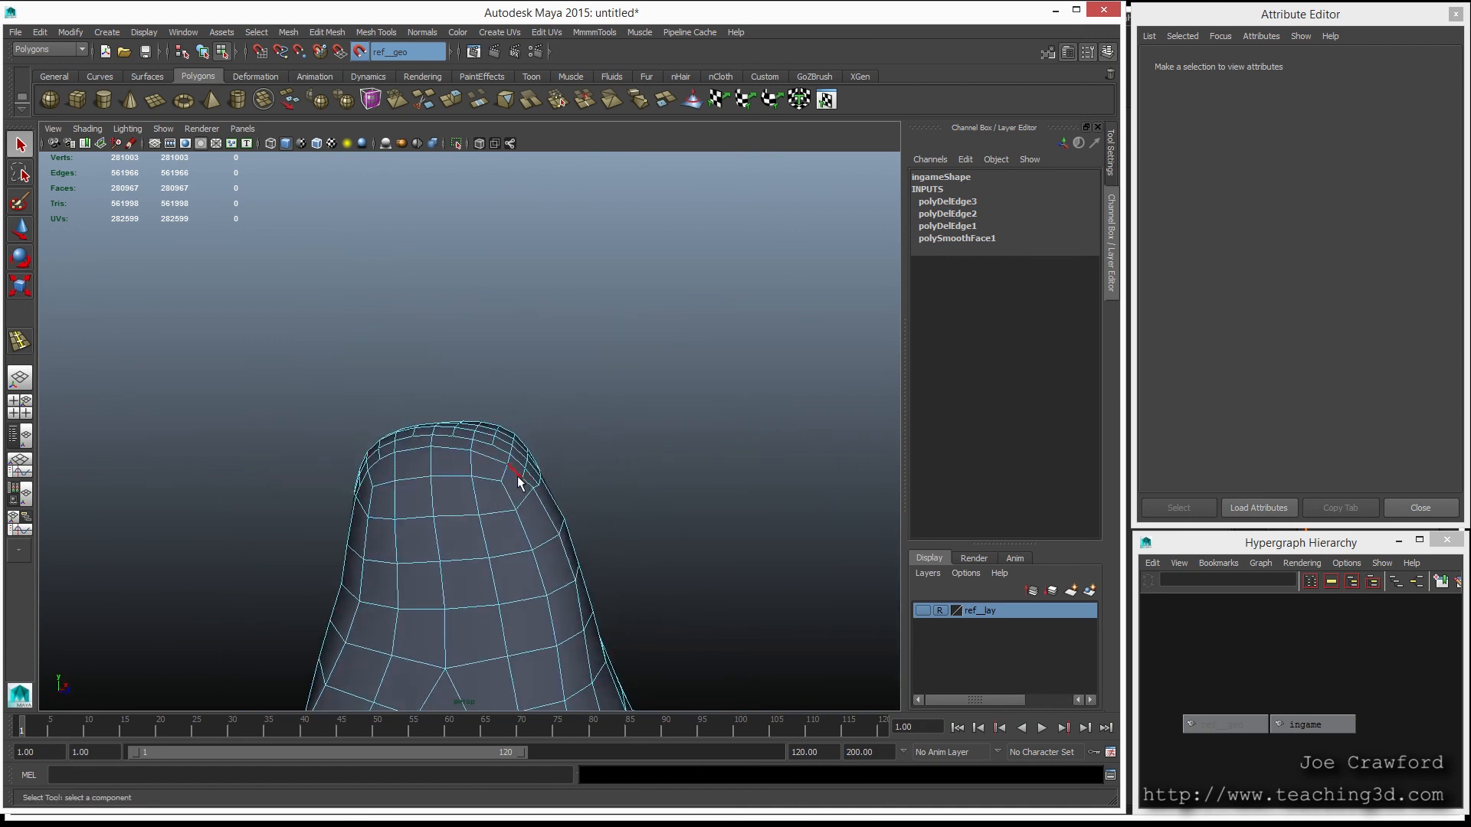
{"action": "left_click", "coordinate": [518, 499]}
{"action": "key", "text": "Delete"}
Step: Delete the dead-end edge and its vertex at the far side corner of the rock's top
{"action": "mouse_move", "coordinate": [452, 565]}
{"action": "left_mouse_down", "text": "alt"}
{"action": "mouse_move", "coordinate": [429, 559]}
{"action": "mouse_move", "coordinate": [447, 537]}
{"action": "mouse_move", "coordinate": [378, 542]}
{"action": "mouse_move", "coordinate": [446, 567]}
{"action": "left_mouse_up", "text": "alt"}
{"action": "right_click_drag", "start_coordinate": [446, 567], "coordinate": [595, 589], "text": "alt"}
{"action": "mouse_move", "coordinate": [432, 560]}
{"action": "left_mouse_down", "text": "alt"}
{"action": "mouse_move", "coordinate": [414, 537]}
{"action": "mouse_move", "coordinate": [439, 554]}
{"action": "left_mouse_up", "text": "alt"}
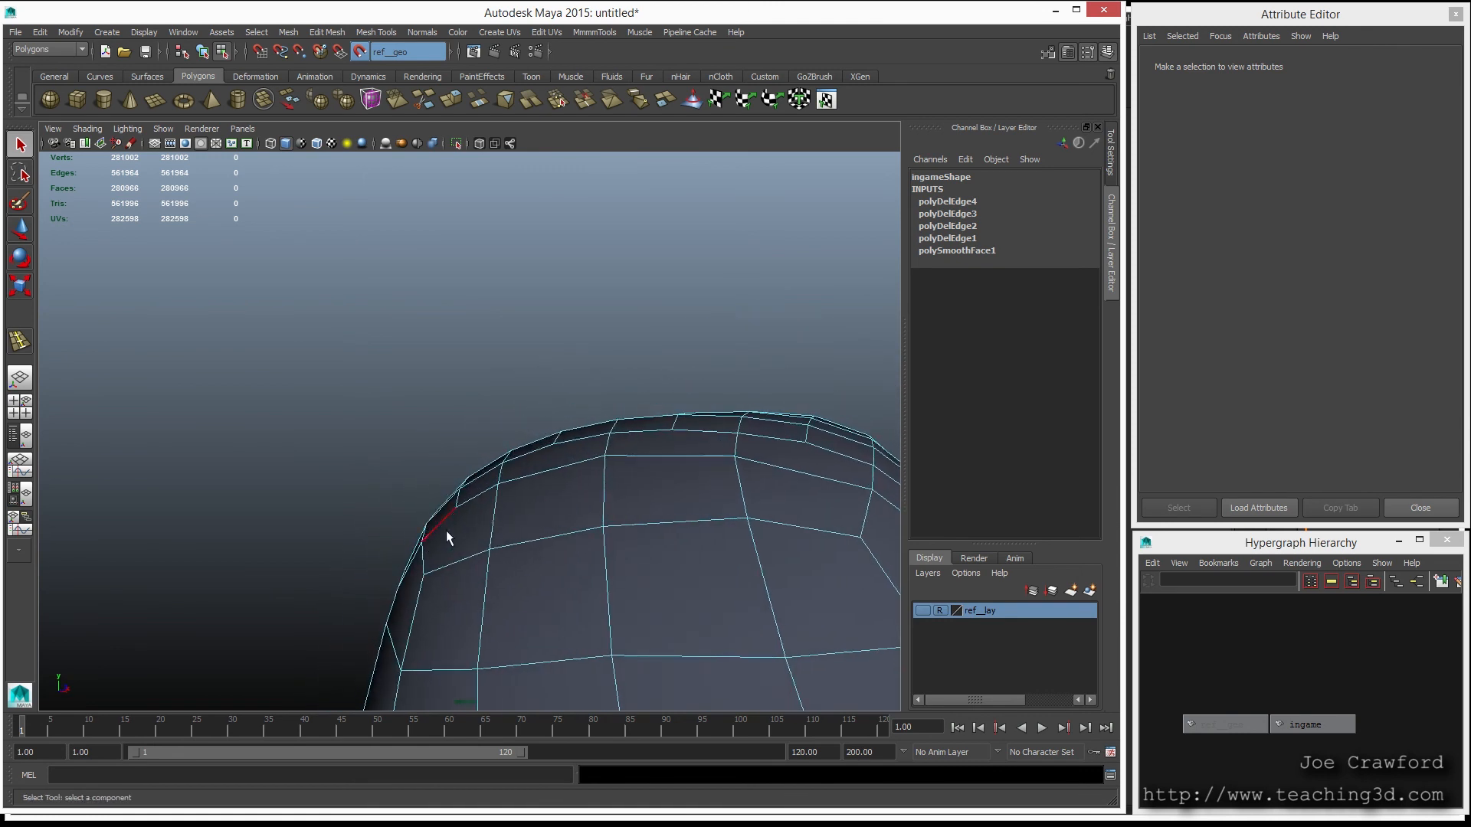
{"action": "left_click", "coordinate": [457, 504]}
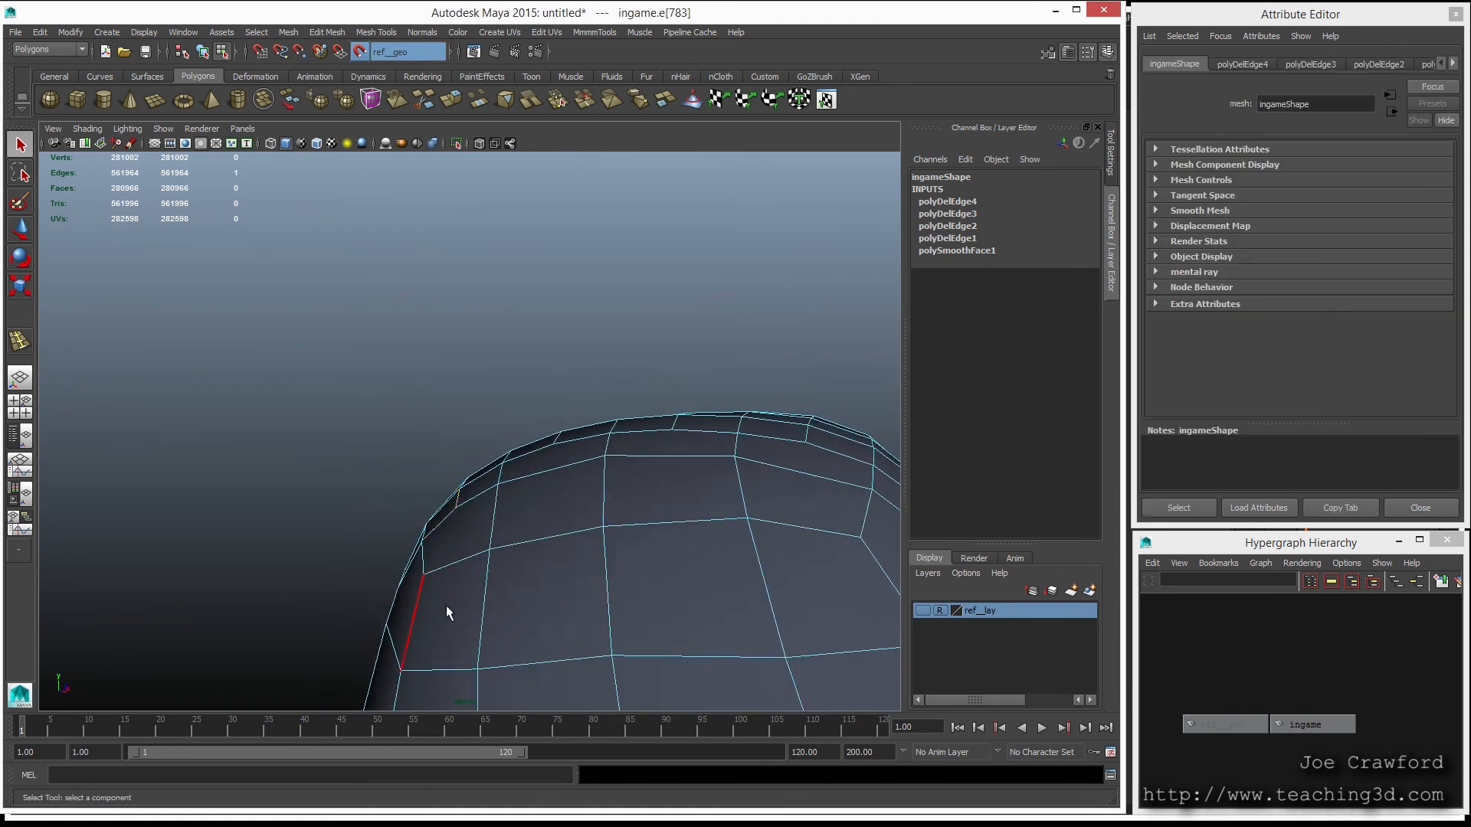
{"action": "key", "text": "Delete"}
Step: Examine the rock's top from several sides, with and without its wireframe, for its silhouette and remaining dead-end edges
{"action": "left_click_drag", "start_coordinate": [477, 550], "coordinate": [346, 508], "text": "alt"}
{"action": "key", "text": "f"}
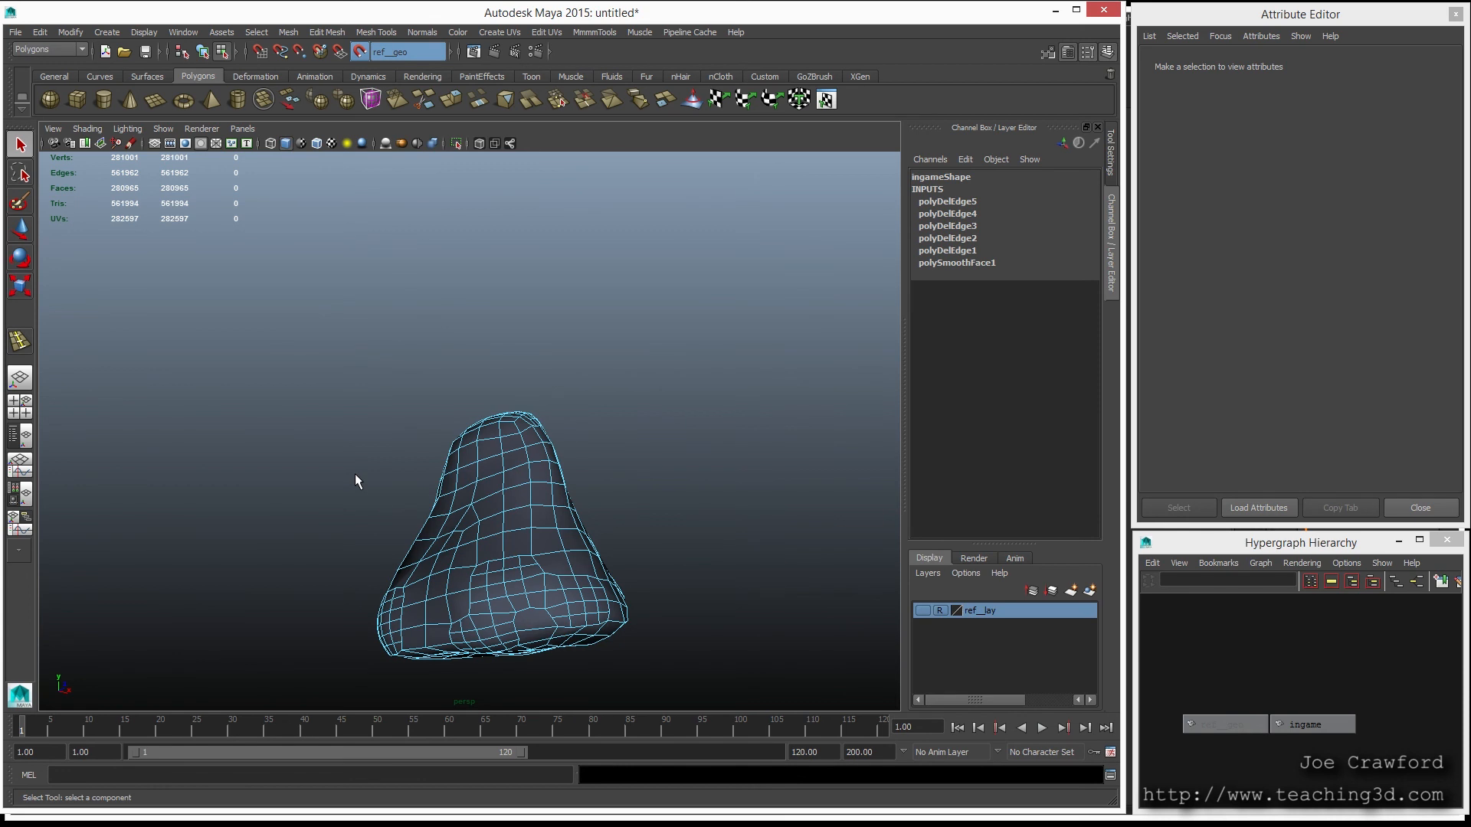
{"action": "key", "text": "F8"}
{"action": "left_click", "coordinate": [348, 475]}
{"action": "mouse_move", "coordinate": [366, 524]}
{"action": "left_mouse_down", "text": "alt"}
{"action": "mouse_move", "coordinate": [371, 509]}
{"action": "mouse_move", "coordinate": [331, 503]}
{"action": "mouse_move", "coordinate": [366, 500]}
{"action": "left_mouse_up", "text": "alt"}
{"action": "right_click_drag", "start_coordinate": [257, 469], "coordinate": [501, 546], "text": "alt"}
{"action": "left_click_drag", "start_coordinate": [267, 535], "coordinate": [353, 523], "text": "alt"}
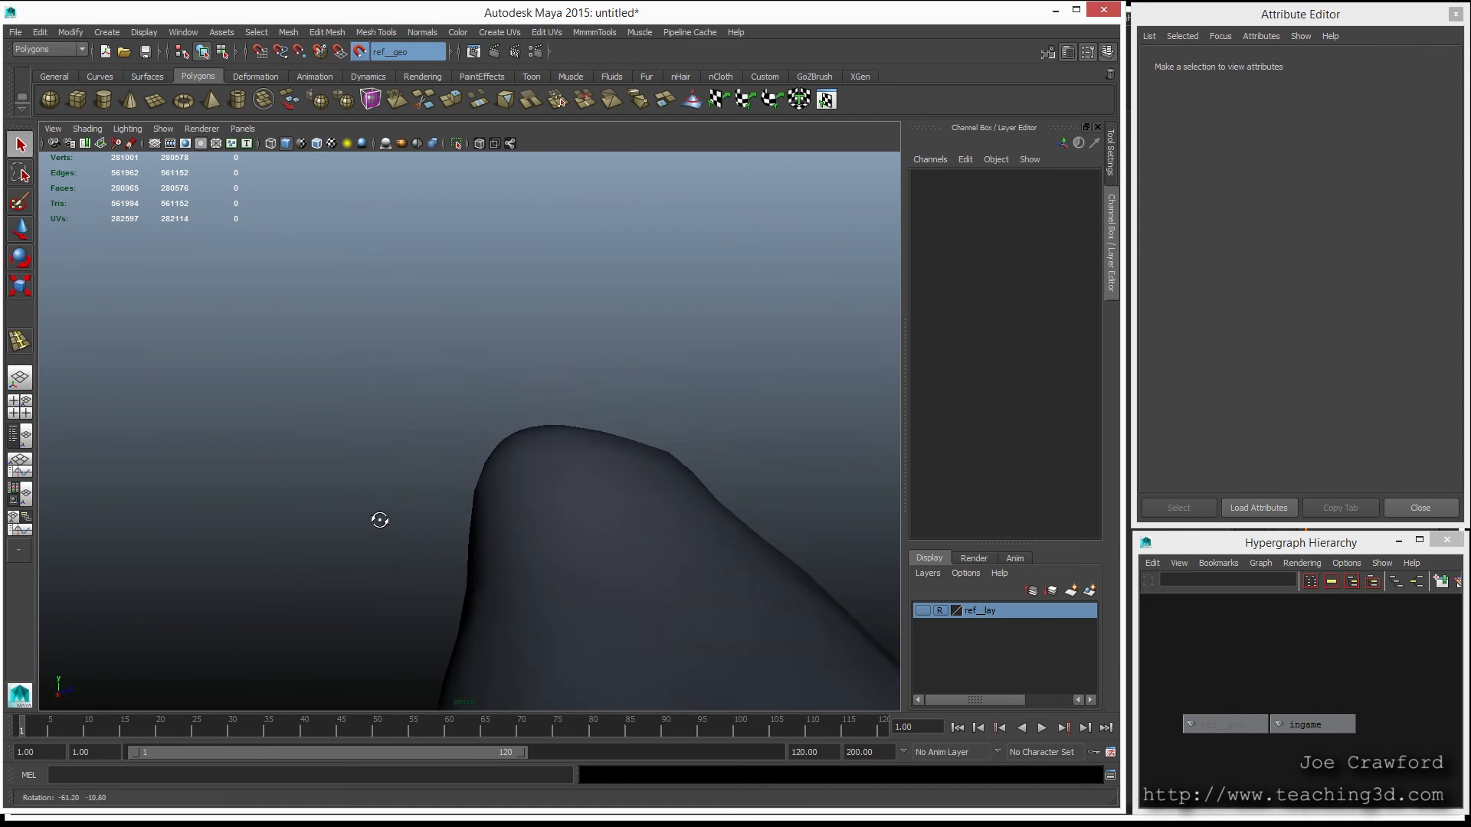
{"action": "left_click", "coordinate": [602, 543]}
{"action": "left_click_drag", "start_coordinate": [672, 455], "coordinate": [581, 489], "text": "alt"}
{"action": "left_click_drag", "start_coordinate": [412, 554], "coordinate": [332, 554], "text": "alt"}
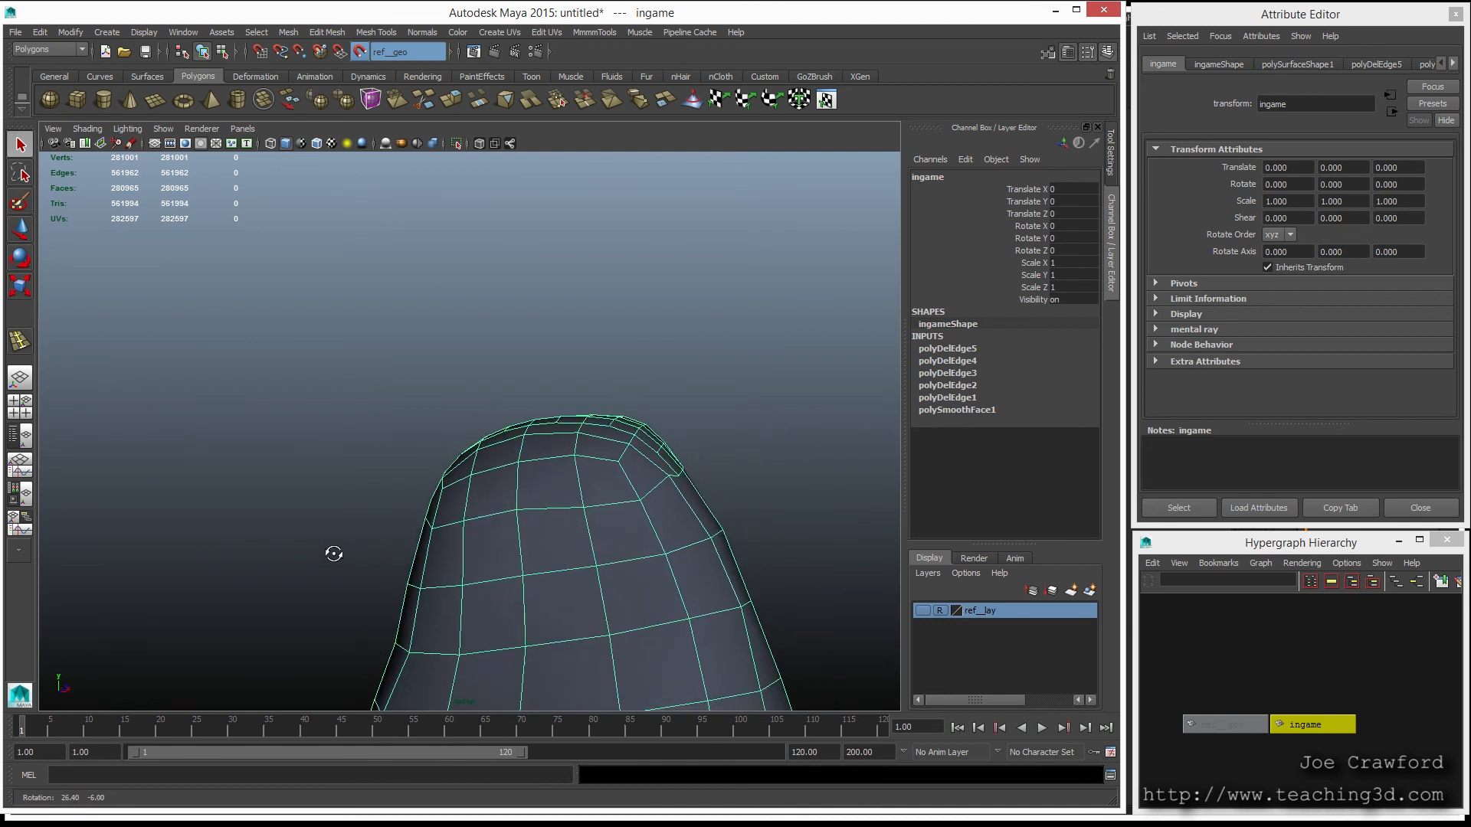
{"action": "left_click", "coordinate": [311, 573]}
{"action": "left_click_drag", "start_coordinate": [338, 551], "coordinate": [718, 545], "text": "alt"}
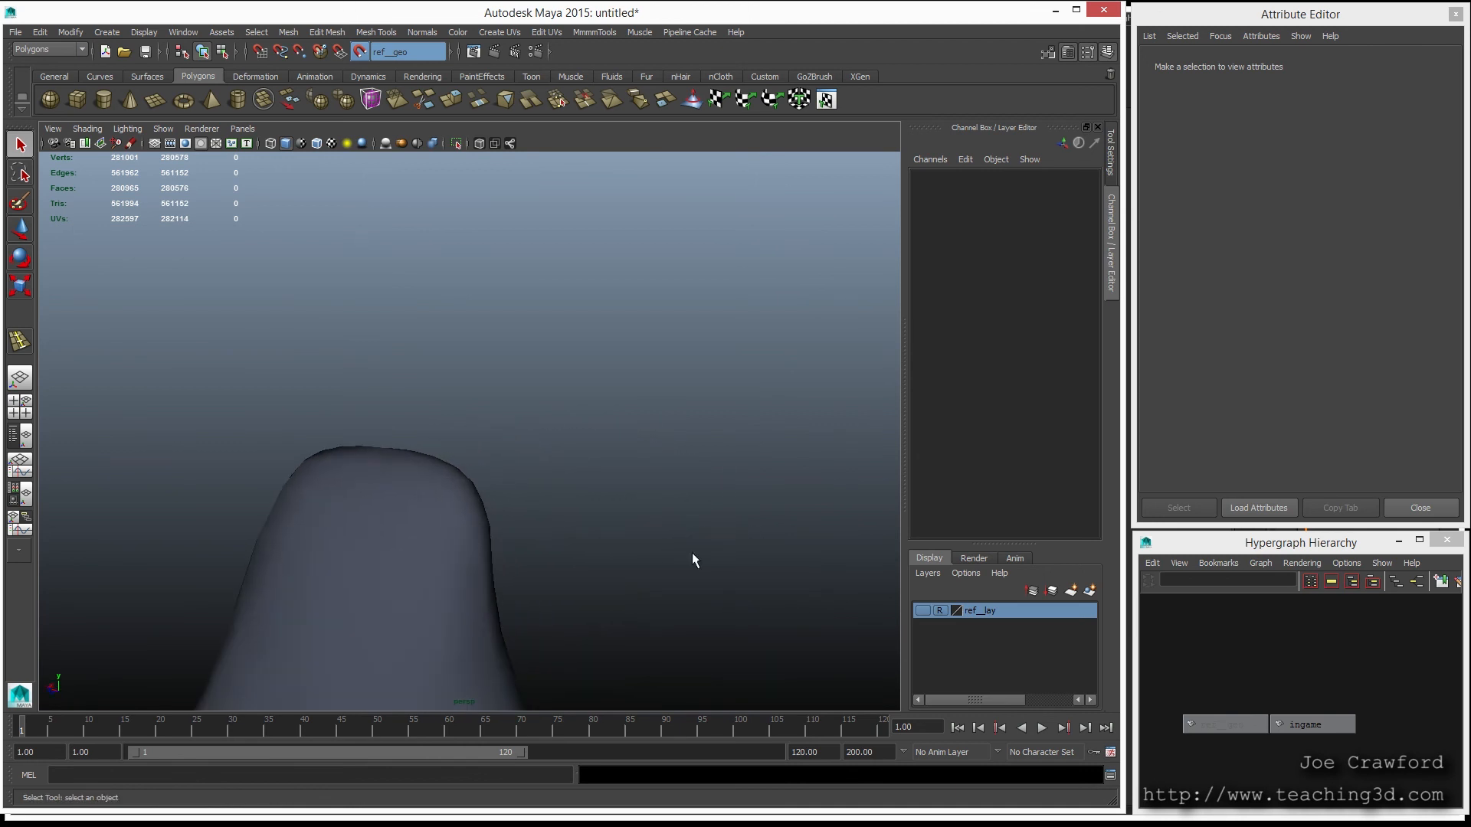
{"action": "left_click", "coordinate": [399, 545]}
{"action": "scroll", "coordinate": [399, 552], "scroll_direction": "up", "scroll_amount": 8}
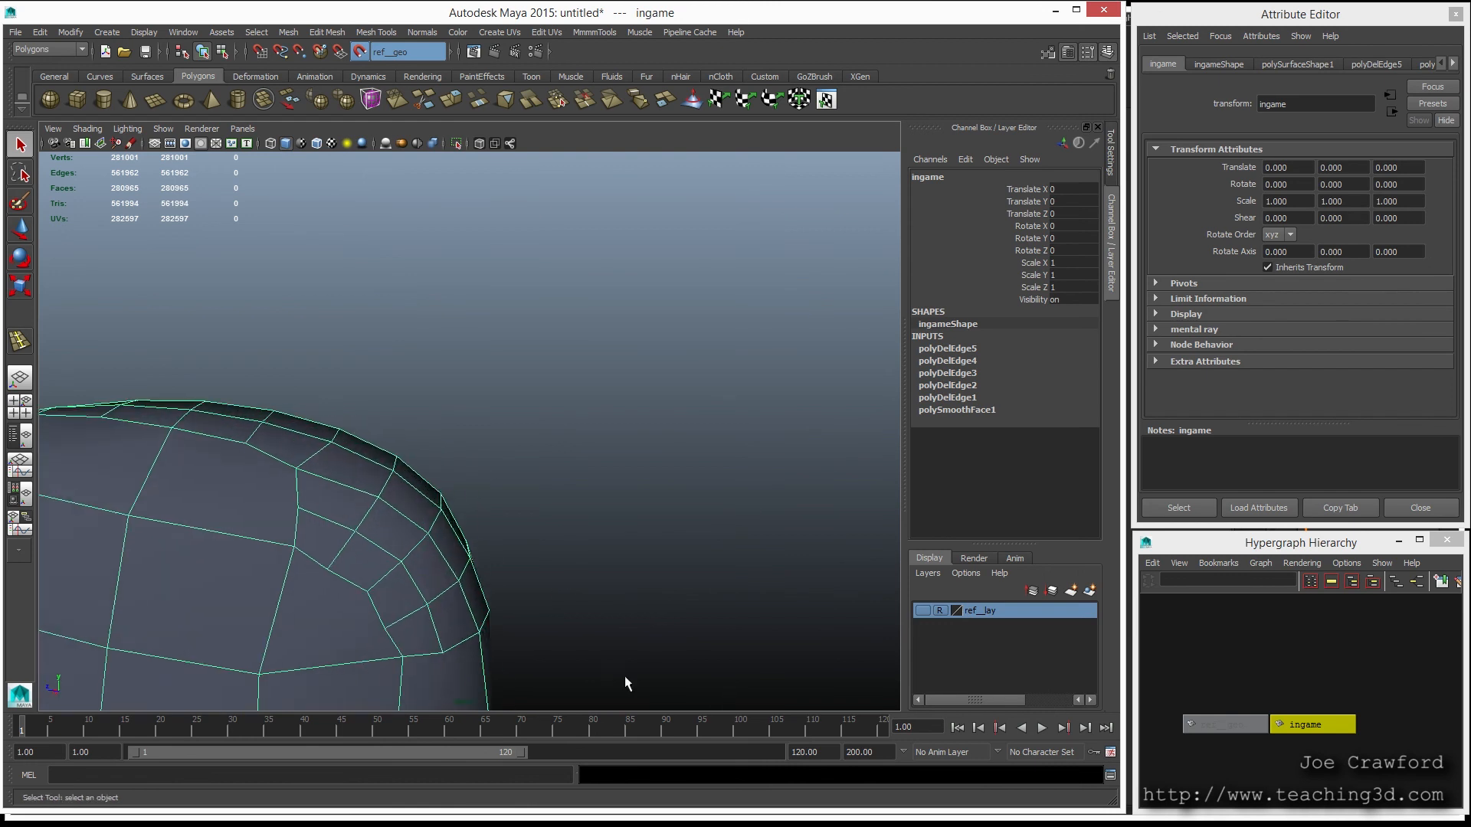
{"action": "right_click_drag", "start_coordinate": [522, 544], "coordinate": [323, 541], "text": "alt"}
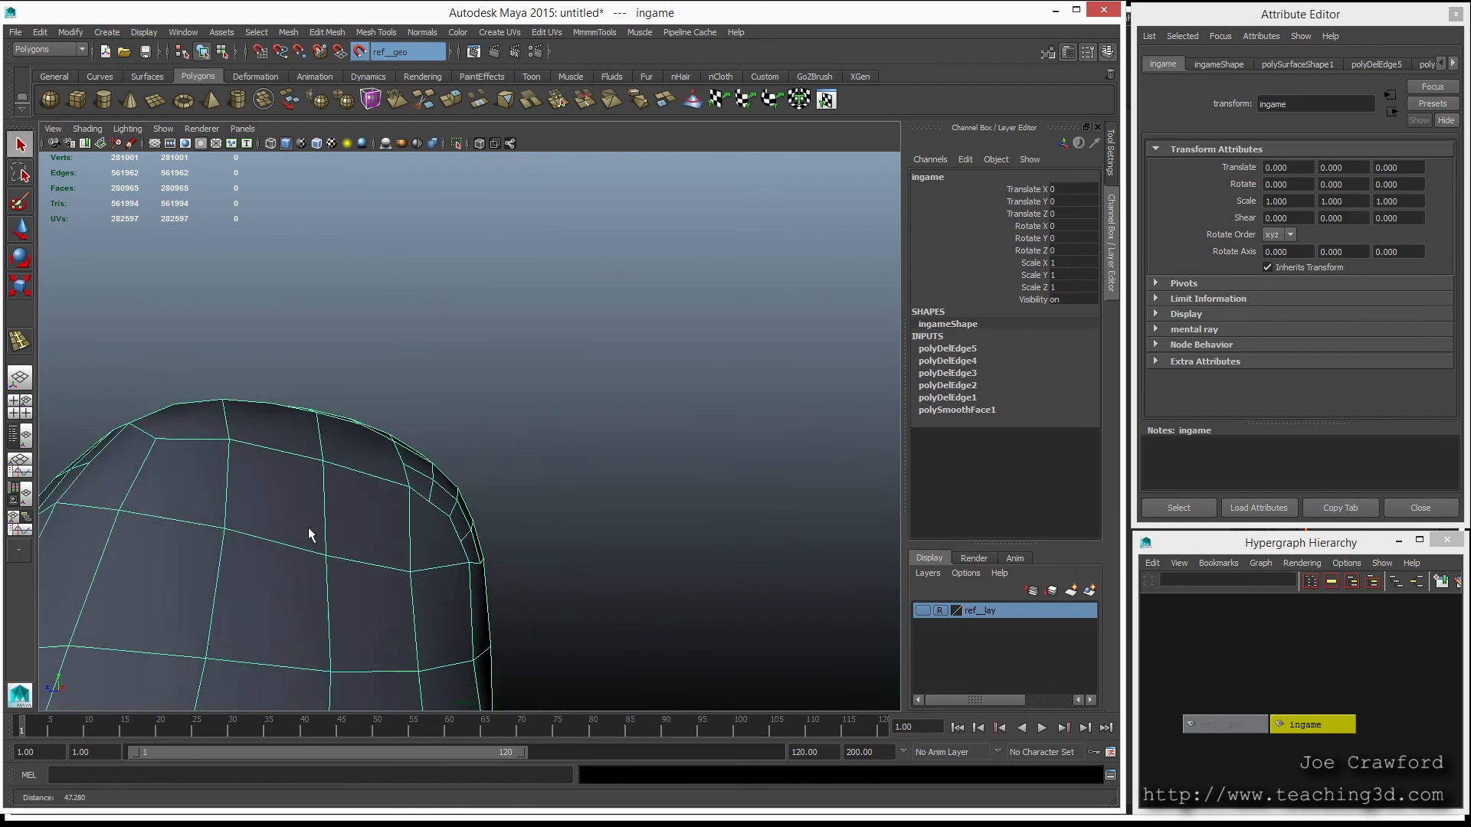
Step: Delete the two short edges with their vertices at the side border of the dense area on the top's opposite side
{"action": "left_click_drag", "start_coordinate": [437, 579], "coordinate": [154, 498], "text": "alt"}
{"action": "key", "text": "F10"}
{"action": "left_click", "coordinate": [366, 351]}
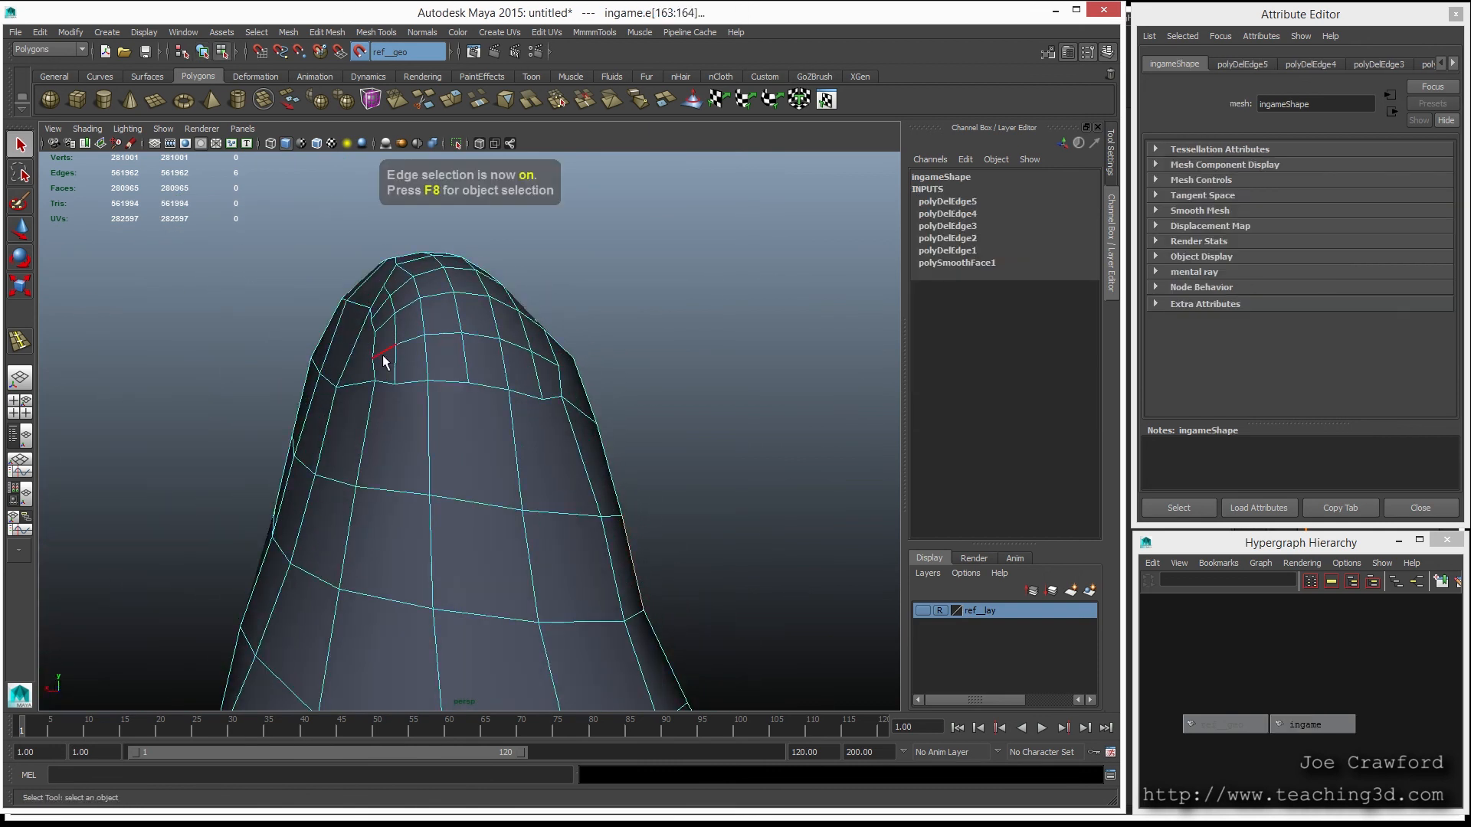
{"action": "key", "text": "Delete"}
{"action": "left_click", "coordinate": [375, 312]}
{"action": "key", "text": "Delete"}
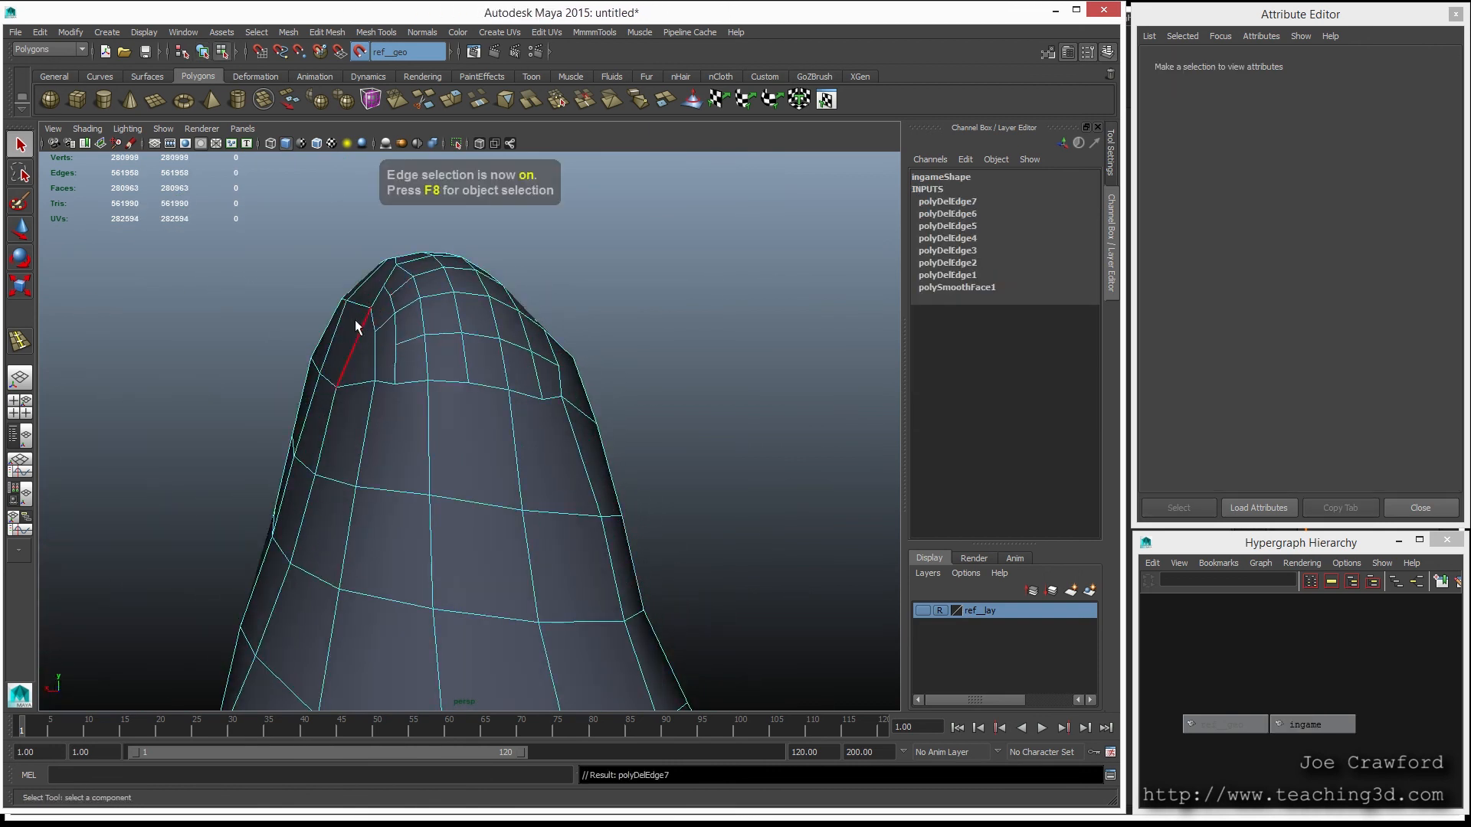
Step: Delete three dead-end edges with their vertices along the borders of the dense patches near the rock's base
{"action": "left_click_drag", "start_coordinate": [354, 347], "coordinate": [631, 384], "text": "alt"}
{"action": "left_click_drag", "start_coordinate": [327, 295], "coordinate": [315, 139], "text": "alt"}
{"action": "left_click_drag", "start_coordinate": [561, 514], "coordinate": [387, 481], "text": "alt"}
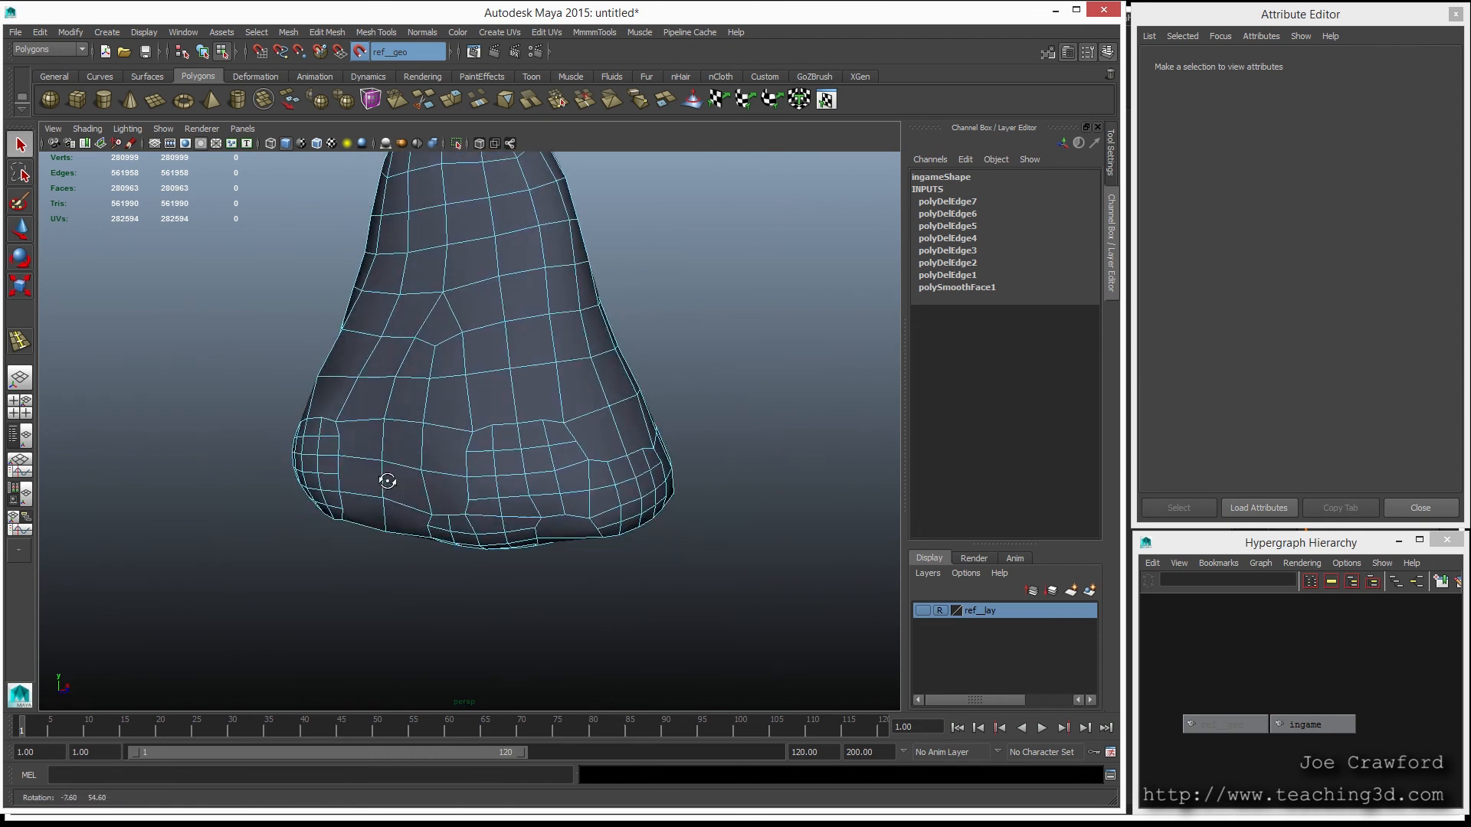
{"action": "key", "text": "Delete"}
{"action": "left_click", "coordinate": [529, 435]}
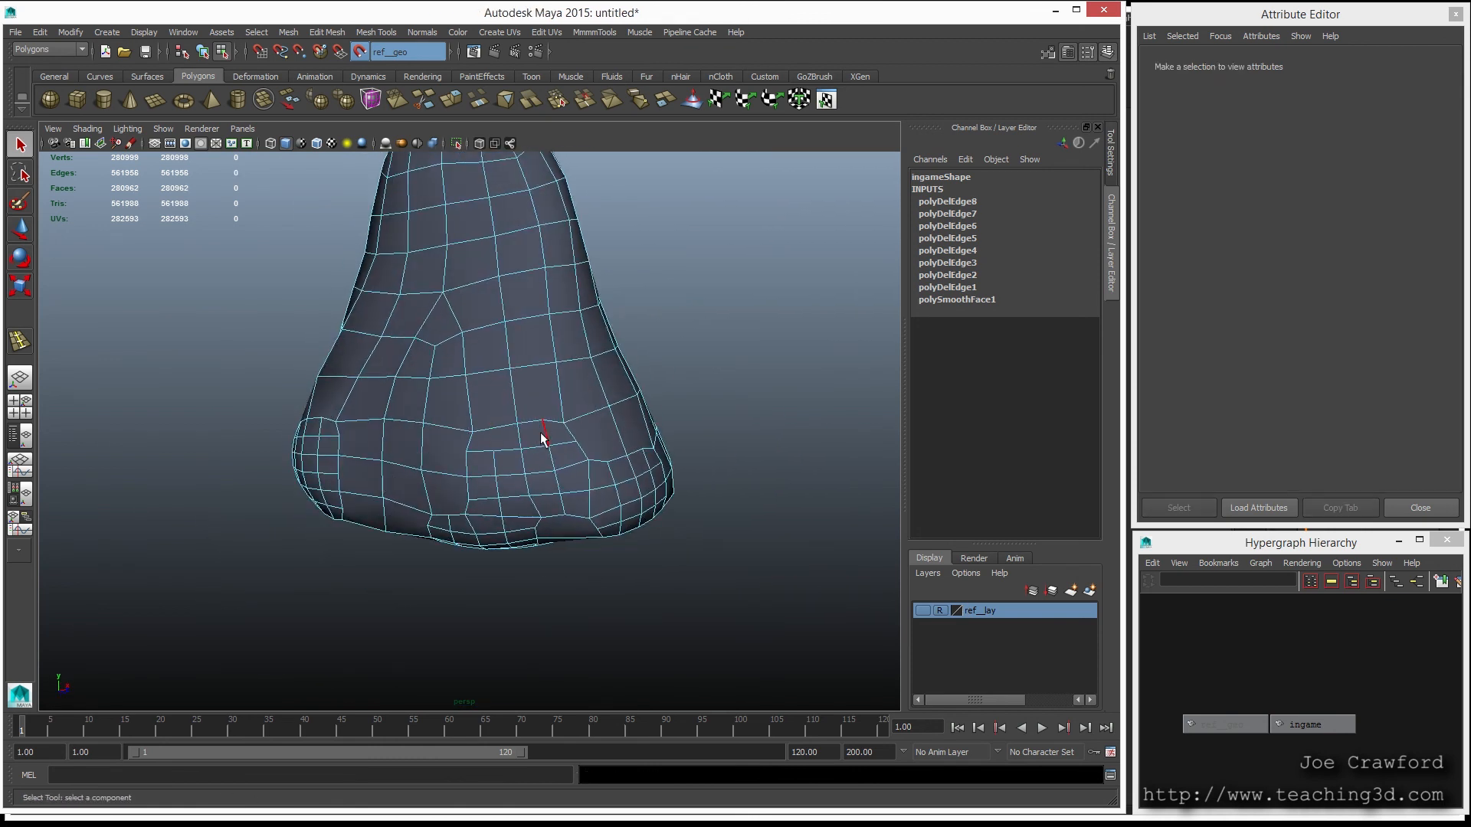
{"action": "key", "text": "Delete"}
{"action": "left_click_drag", "start_coordinate": [426, 450], "coordinate": [625, 421], "text": "alt"}
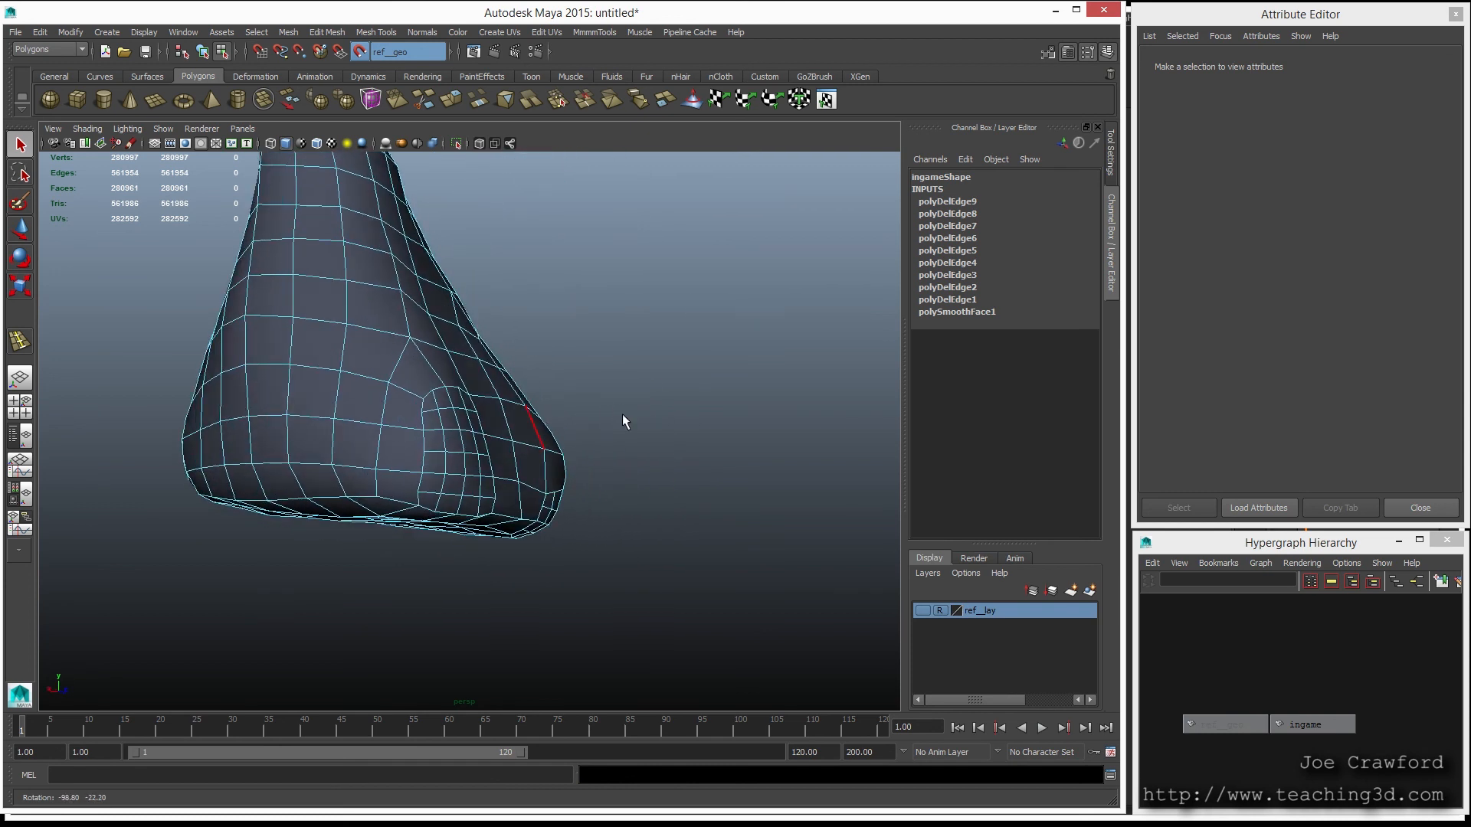
{"action": "left_click", "coordinate": [548, 509]}
{"action": "key", "text": "Delete"}
Step: Try to delete the row of four edges across the dense patch near the rock's base in one go, and undo the deletion
{"action": "left_click_drag", "start_coordinate": [657, 469], "coordinate": [502, 498], "text": "alt"}
{"action": "left_click", "coordinate": [489, 472]}
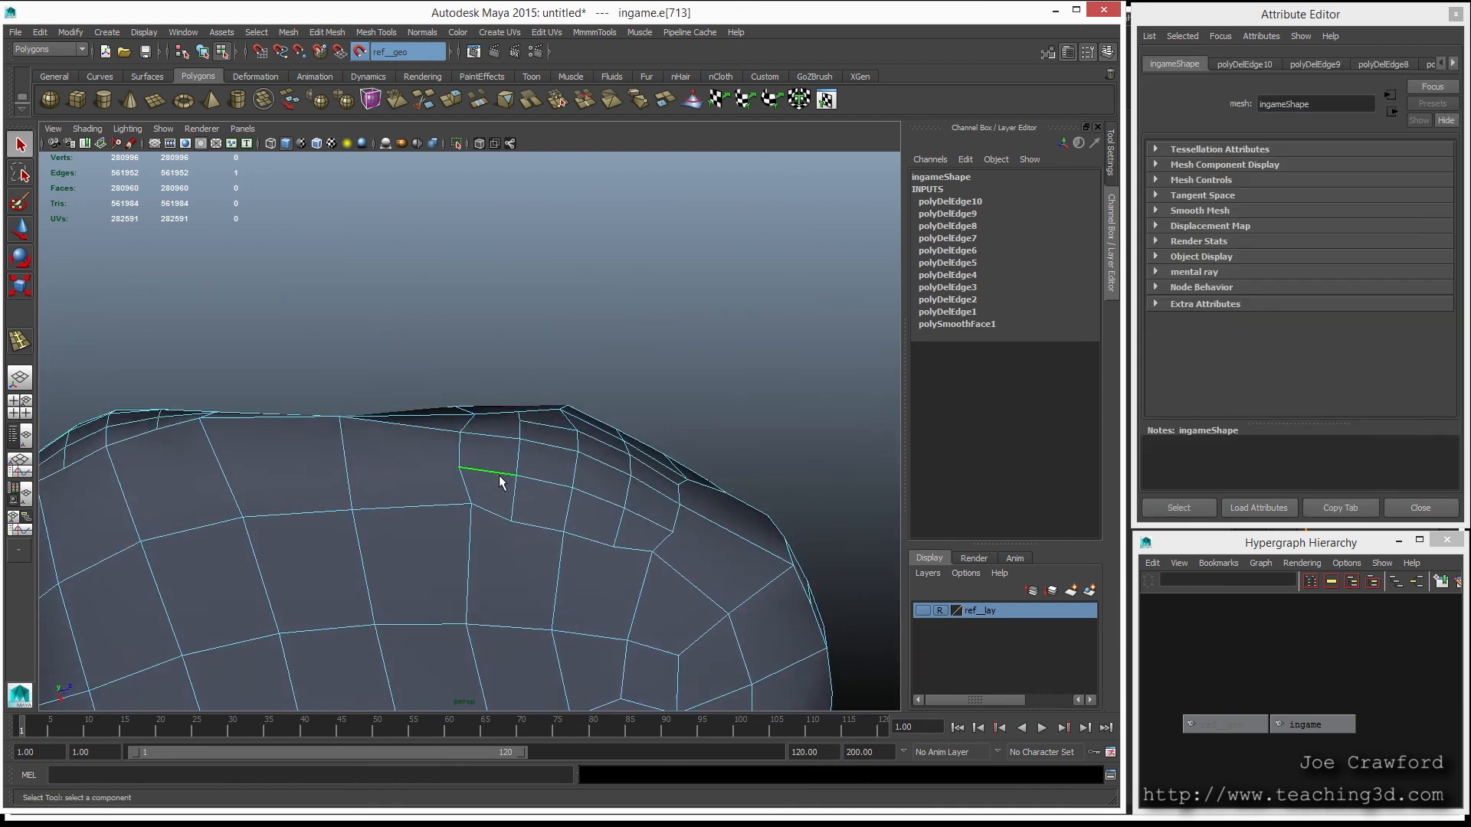
{"action": "left_click", "coordinate": [537, 478], "text": "shift"}
{"action": "left_click", "coordinate": [633, 509], "text": "shift"}
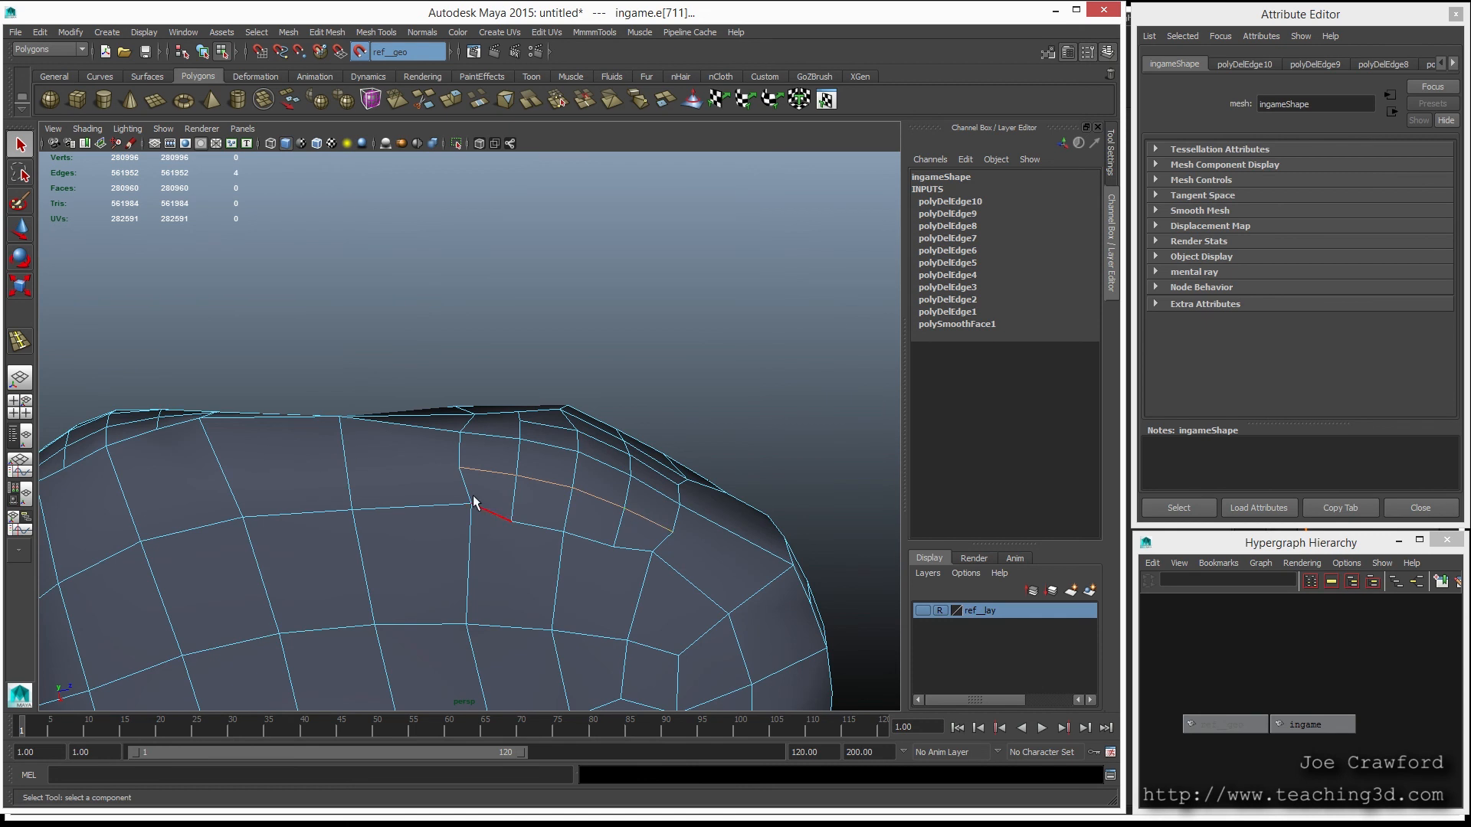
{"action": "left_click_drag", "start_coordinate": [637, 510], "coordinate": [576, 591], "text": "alt"}
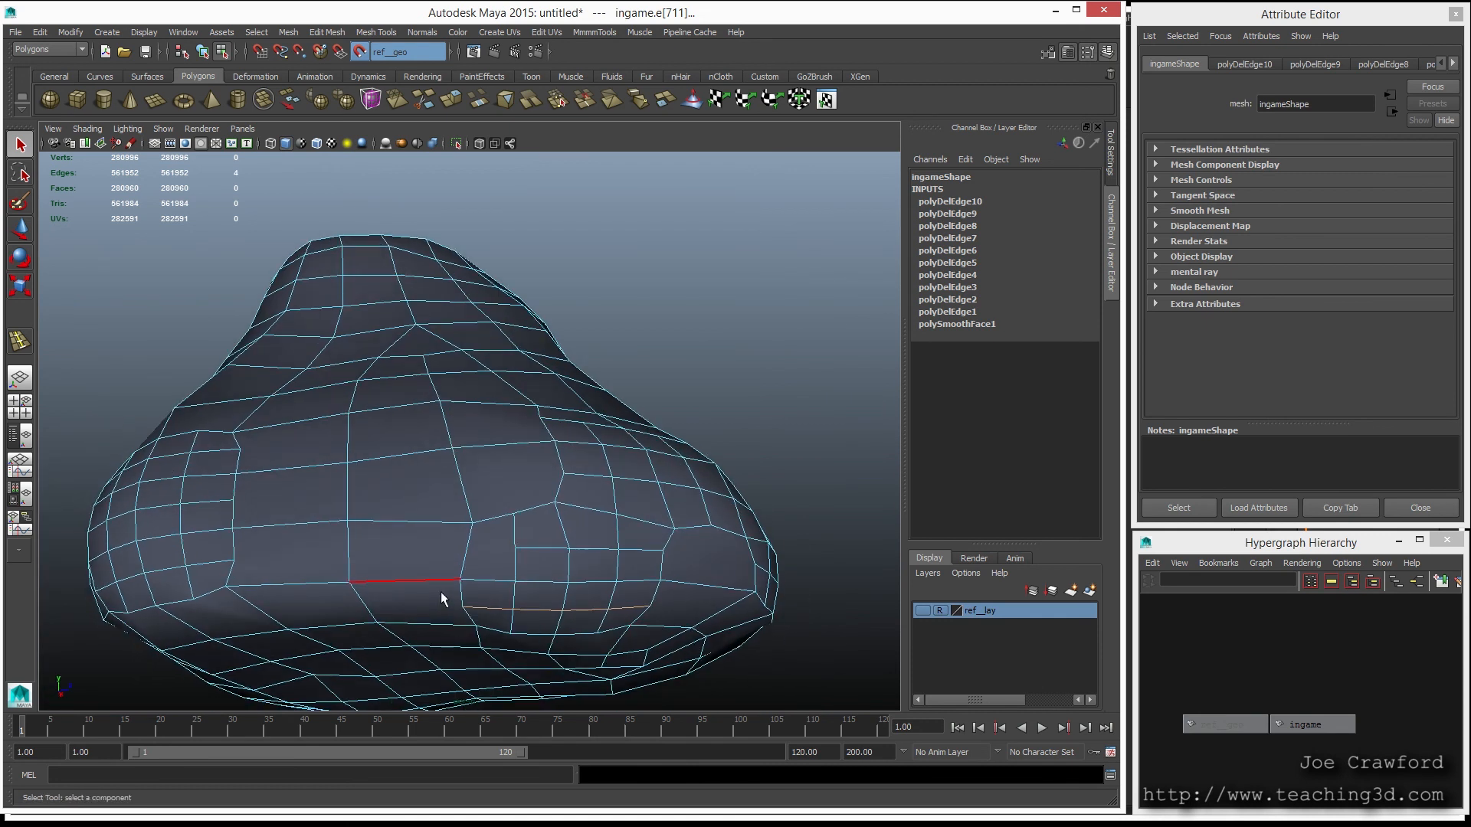
{"action": "key", "text": "Delete"}
{"action": "left_click_drag", "start_coordinate": [419, 599], "coordinate": [290, 632], "text": "alt"}
{"action": "key", "text": "ctrl+z"}
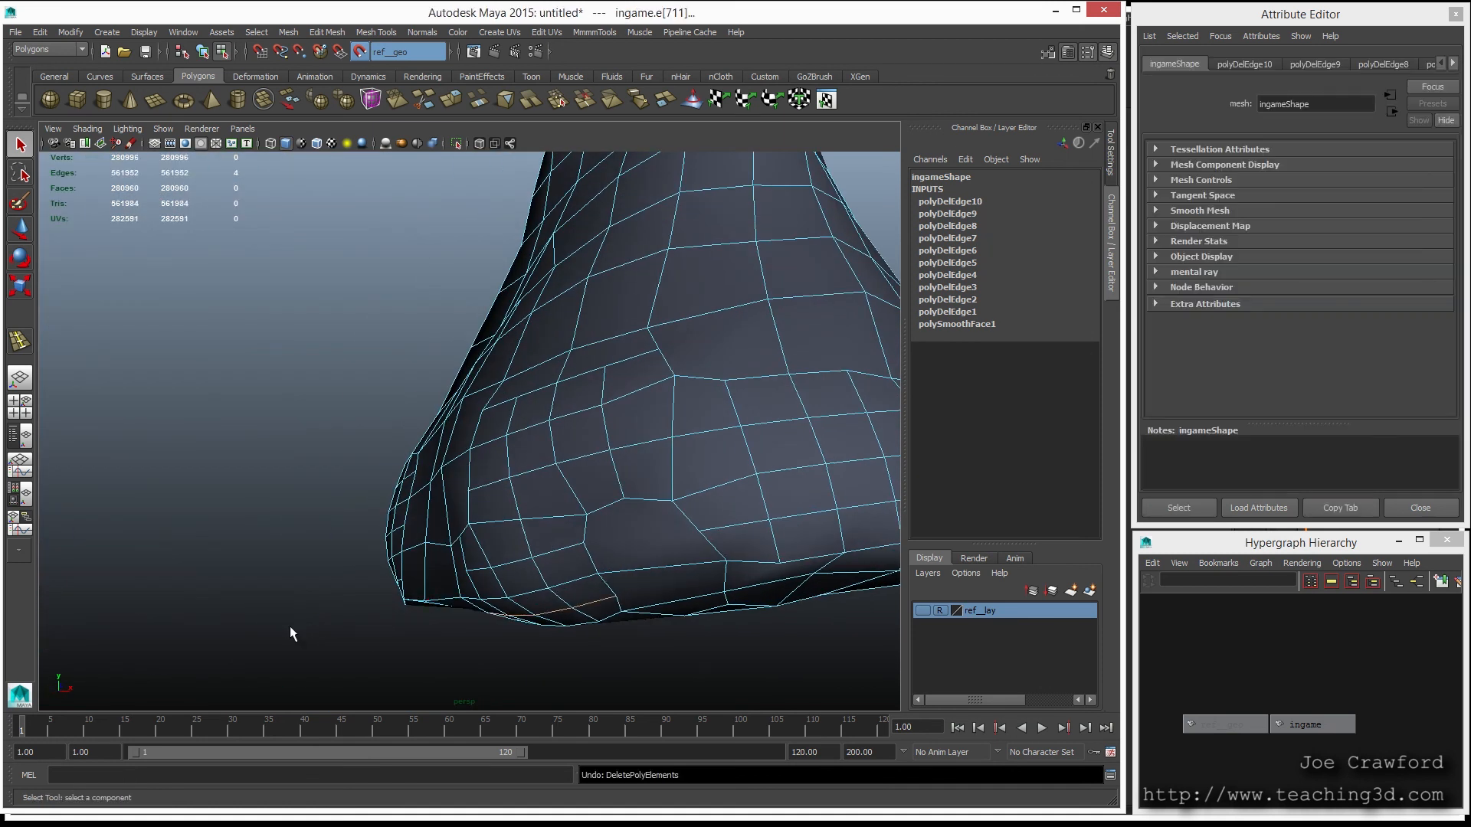
Step: Delete three of the four edges in that row near the rock's base one at a time, together with their vertices
{"action": "mouse_move", "coordinate": [636, 528]}
{"action": "left_mouse_down", "text": "alt"}
{"action": "mouse_move", "coordinate": [550, 527]}
{"action": "mouse_move", "coordinate": [666, 532]}
{"action": "mouse_move", "coordinate": [645, 536]}
{"action": "left_mouse_up", "text": "alt"}
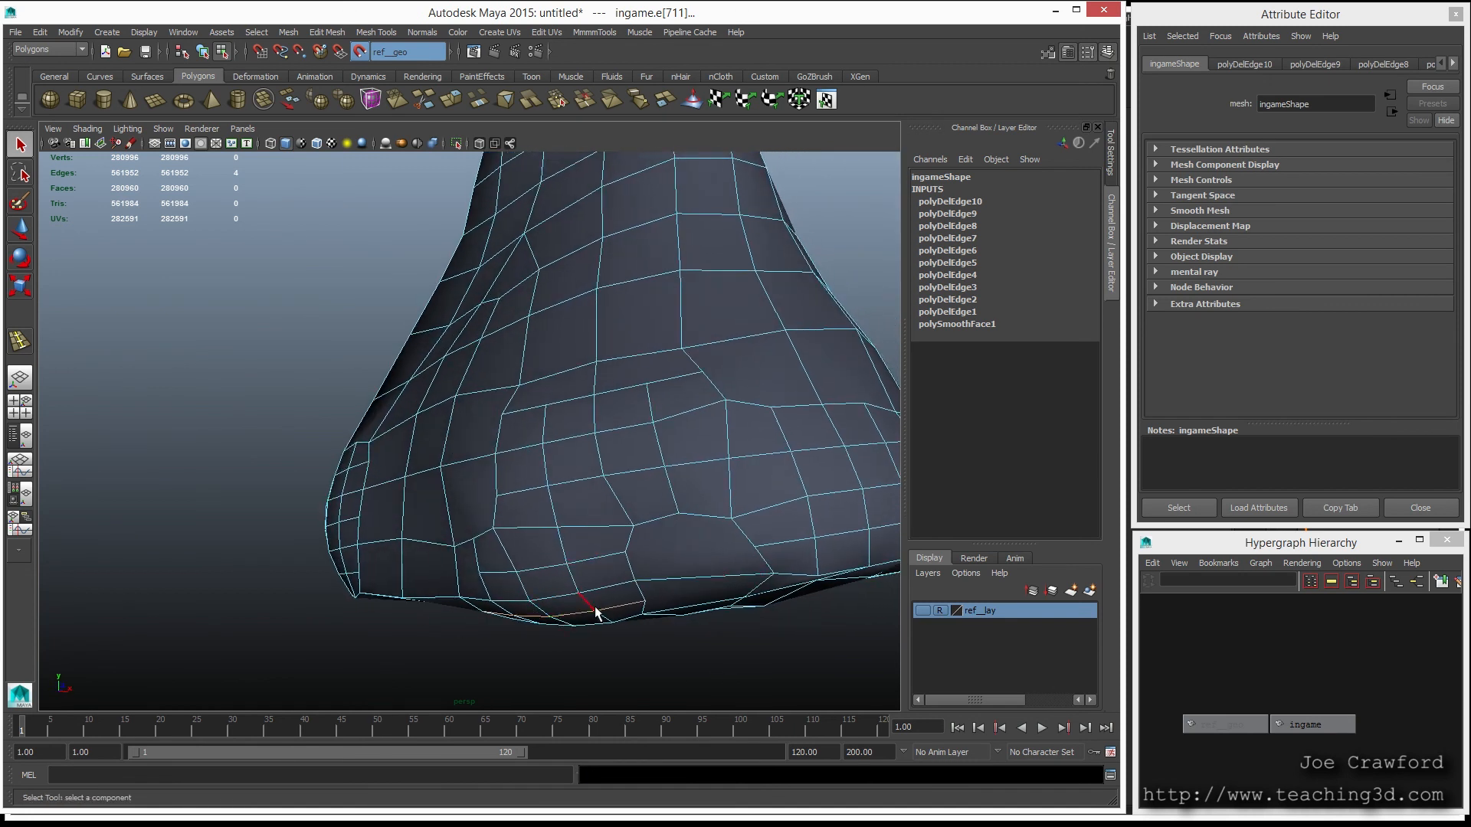
{"action": "key", "text": "Delete"}
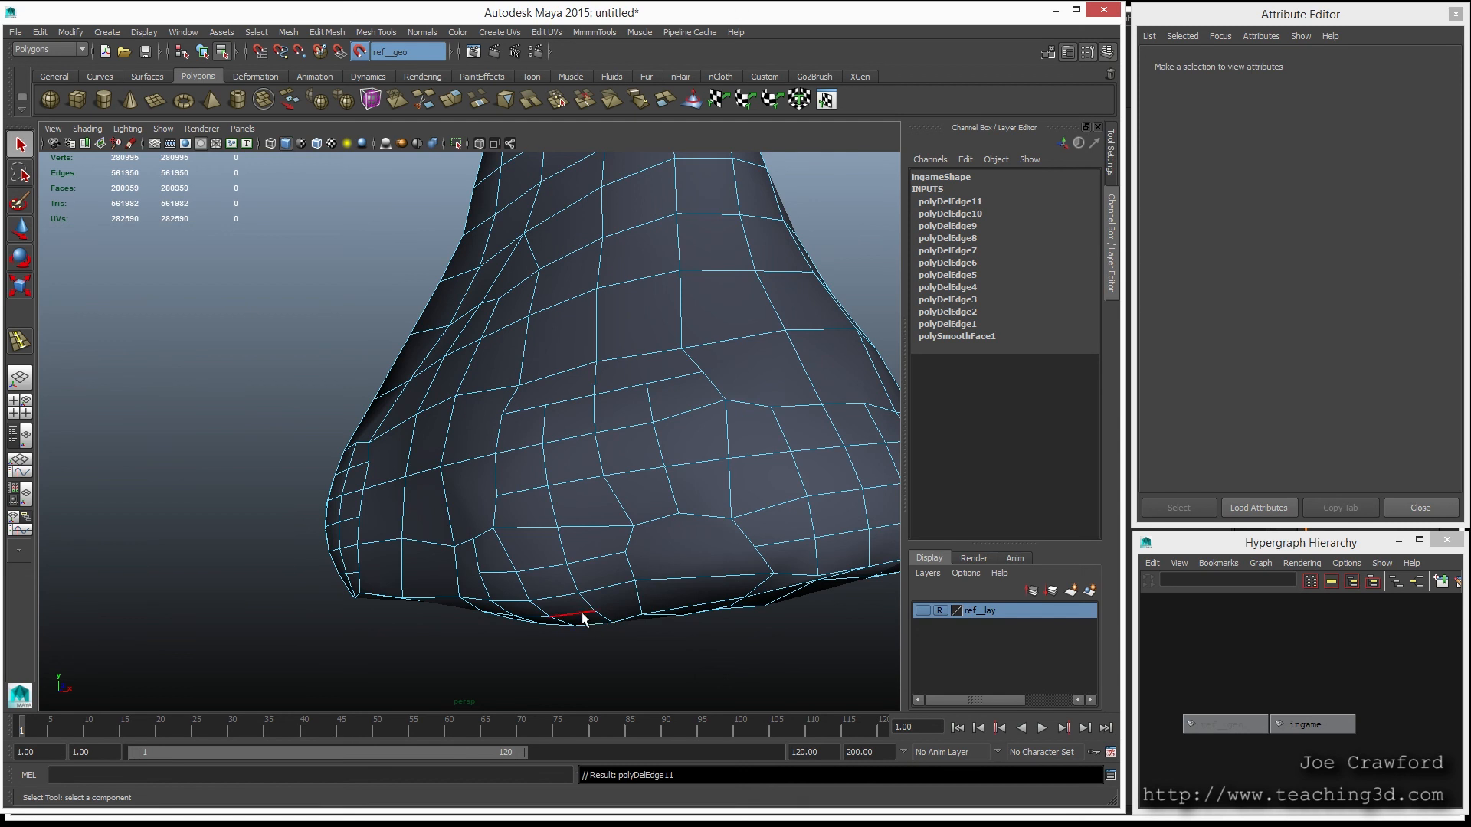
{"action": "left_click", "coordinate": [582, 614]}
{"action": "key", "text": "Delete"}
{"action": "mouse_move", "coordinate": [515, 643]}
{"action": "left_mouse_down", "text": "alt"}
{"action": "mouse_move", "coordinate": [407, 669]}
{"action": "mouse_move", "coordinate": [595, 647]}
{"action": "mouse_move", "coordinate": [495, 633]}
{"action": "left_mouse_up", "text": "alt"}
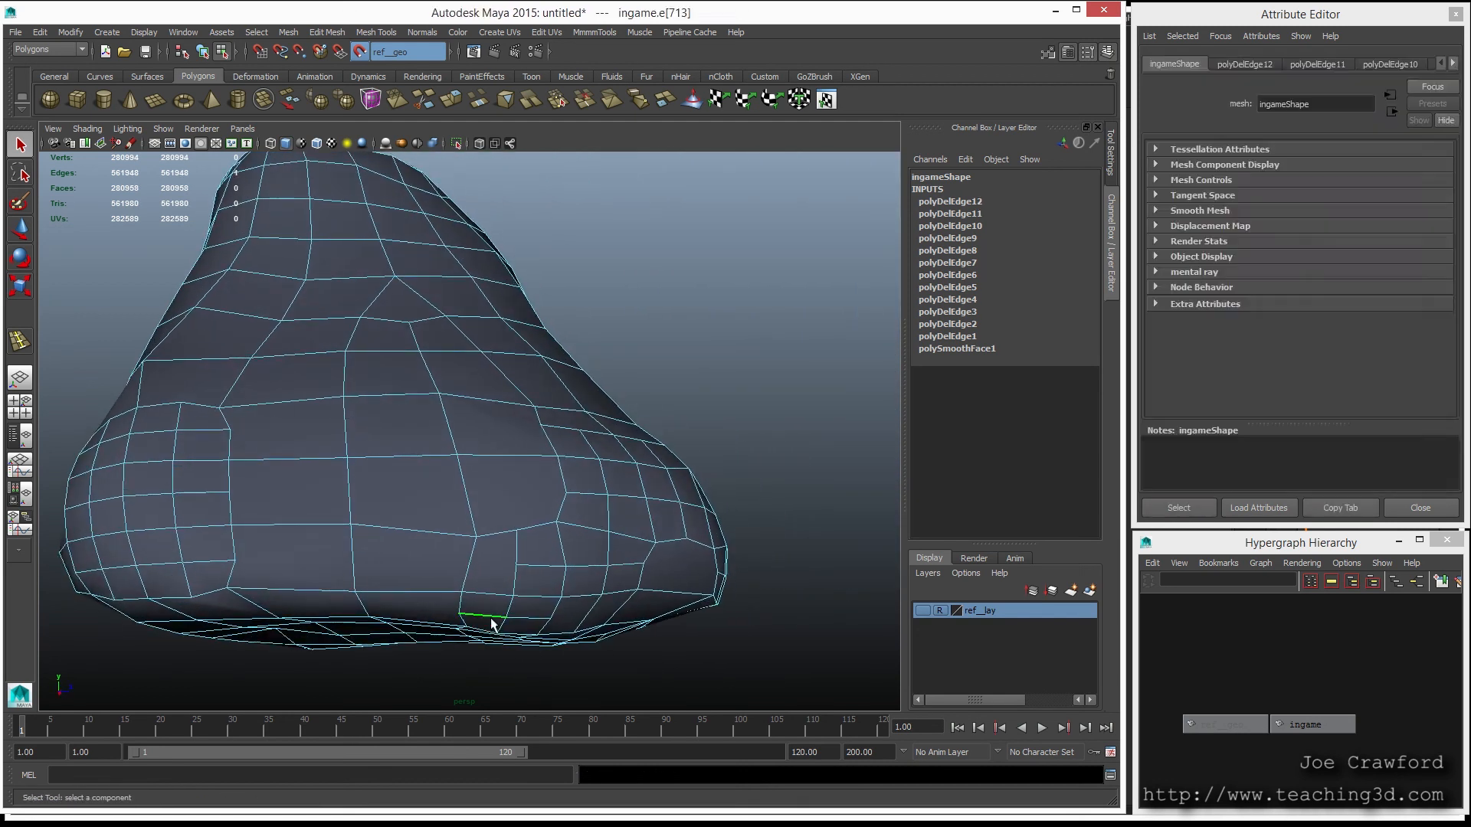
{"action": "left_click_drag", "start_coordinate": [484, 684], "coordinate": [584, 508], "text": "alt"}
{"action": "right_click_drag", "start_coordinate": [584, 508], "coordinate": [351, 540], "text": "alt"}
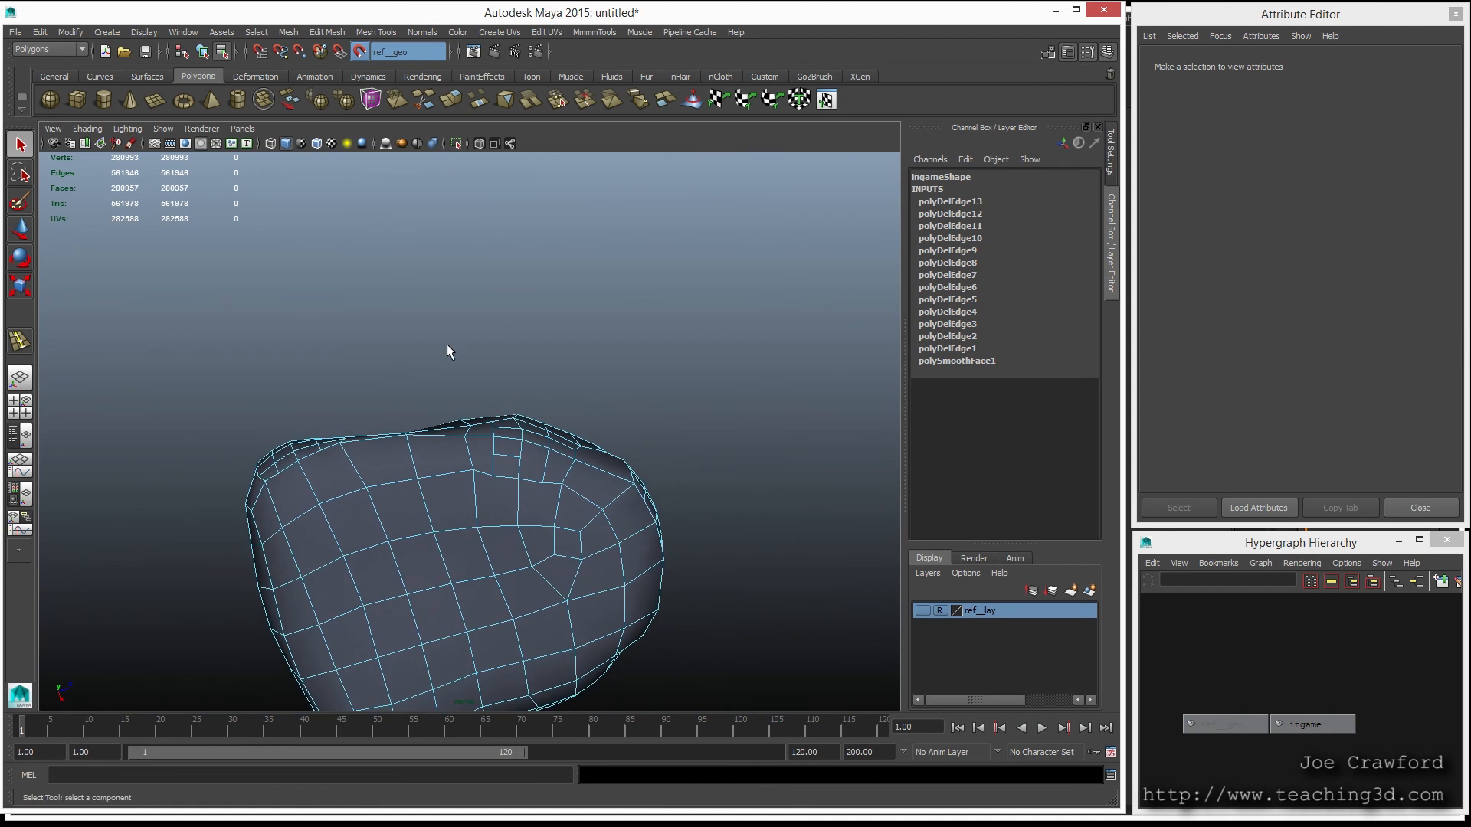
Step: Examine the cleaned-up patch border from the rock's underside and side for the remaining uneven edges
{"action": "left_click_drag", "start_coordinate": [431, 343], "coordinate": [406, 364], "text": "alt"}
{"action": "middle_click_drag", "start_coordinate": [423, 428], "coordinate": [388, 393], "text": "alt"}
{"action": "right_click_drag", "start_coordinate": [500, 451], "coordinate": [621, 526], "text": "alt"}
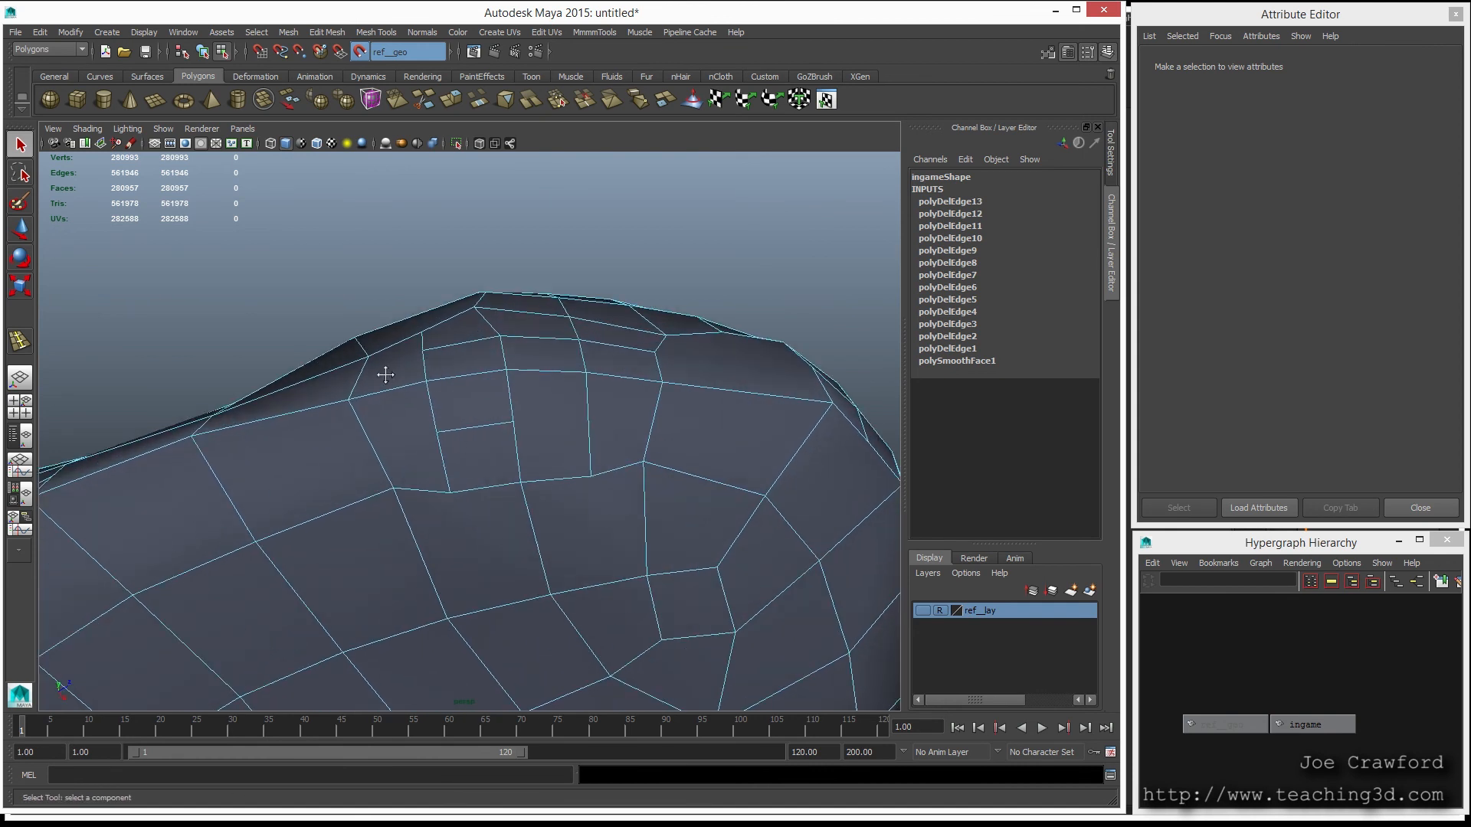
{"action": "middle_click_drag", "start_coordinate": [386, 380], "coordinate": [565, 397], "text": "alt"}
{"action": "left_click_drag", "start_coordinate": [547, 478], "coordinate": [504, 461], "text": "alt"}
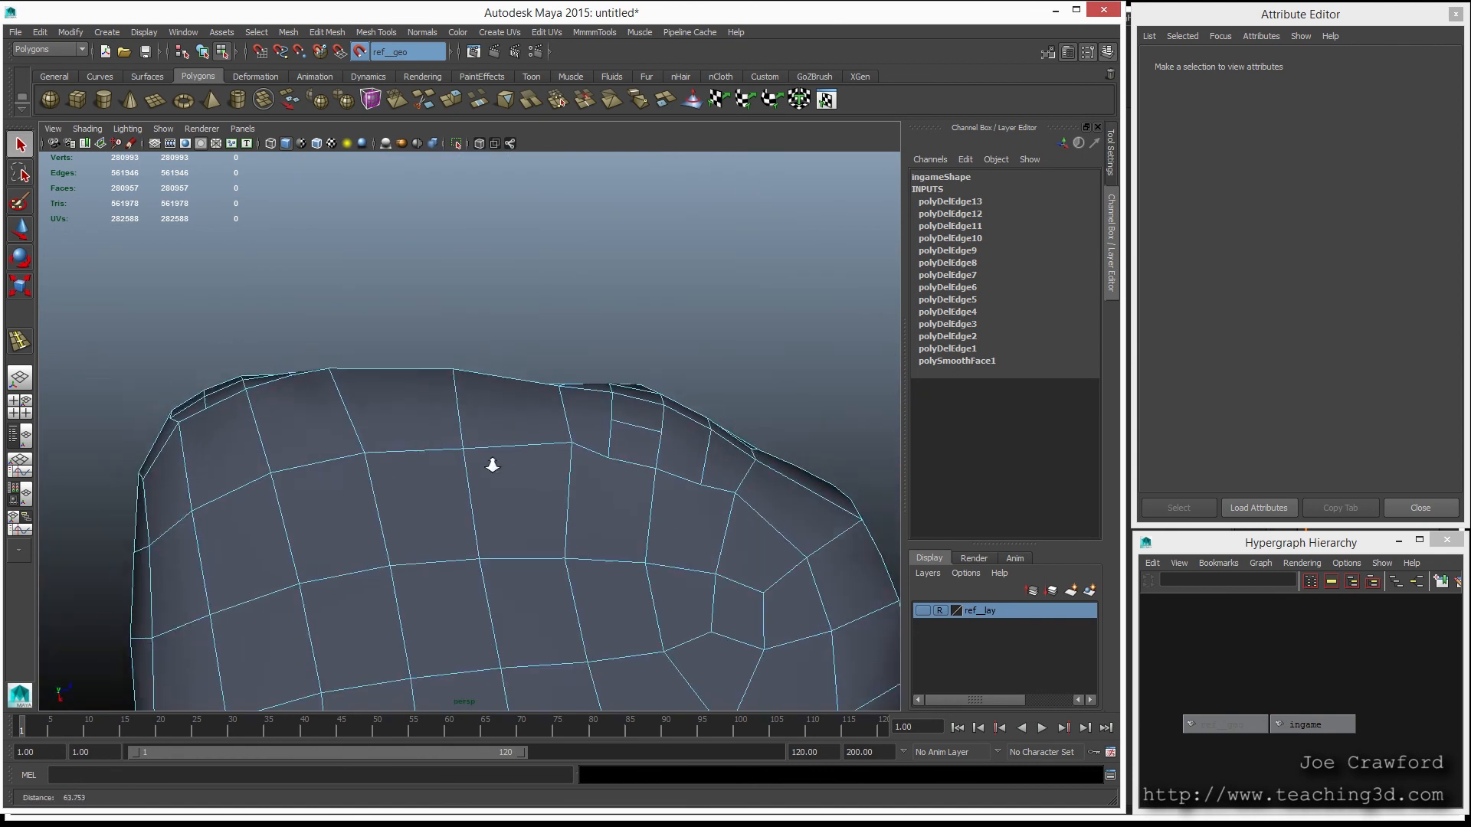
{"action": "middle_click_drag", "start_coordinate": [506, 481], "coordinate": [441, 409], "text": "alt"}
{"action": "left_click_drag", "start_coordinate": [440, 410], "coordinate": [406, 446], "text": "alt"}
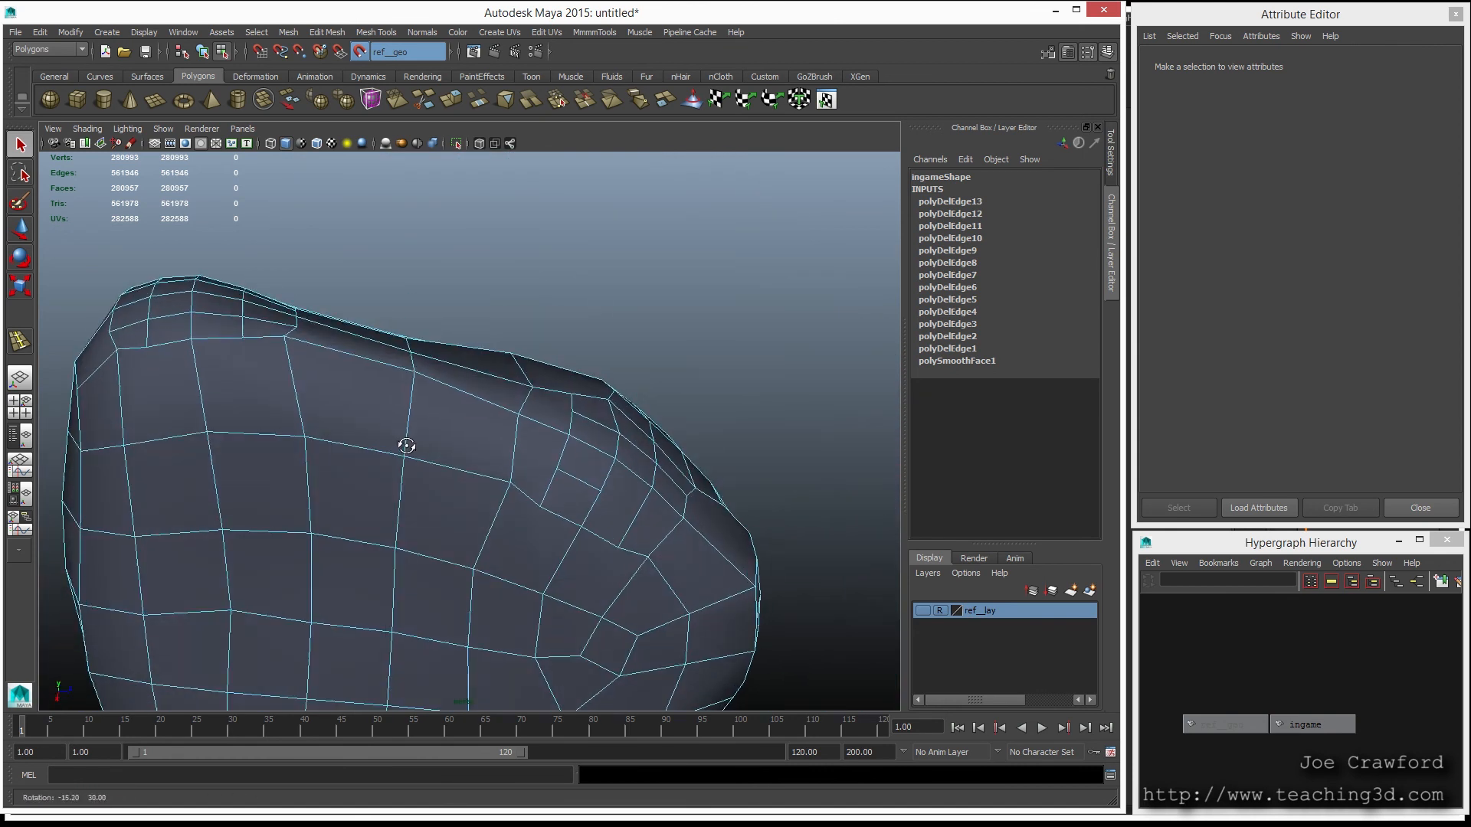
{"action": "left_click", "coordinate": [564, 497]}
{"action": "mouse_move", "coordinate": [551, 500]}
{"action": "left_mouse_down", "text": "alt"}
{"action": "mouse_move", "coordinate": [513, 505]}
{"action": "mouse_move", "coordinate": [466, 551]}
{"action": "mouse_move", "coordinate": [460, 530]}
{"action": "mouse_move", "coordinate": [329, 547]}
{"action": "mouse_move", "coordinate": [368, 516]}
{"action": "mouse_move", "coordinate": [292, 529]}
{"action": "mouse_move", "coordinate": [373, 533]}
{"action": "mouse_move", "coordinate": [463, 584]}
{"action": "mouse_move", "coordinate": [457, 486]}
{"action": "mouse_move", "coordinate": [548, 493]}
{"action": "left_mouse_up", "text": "alt"}
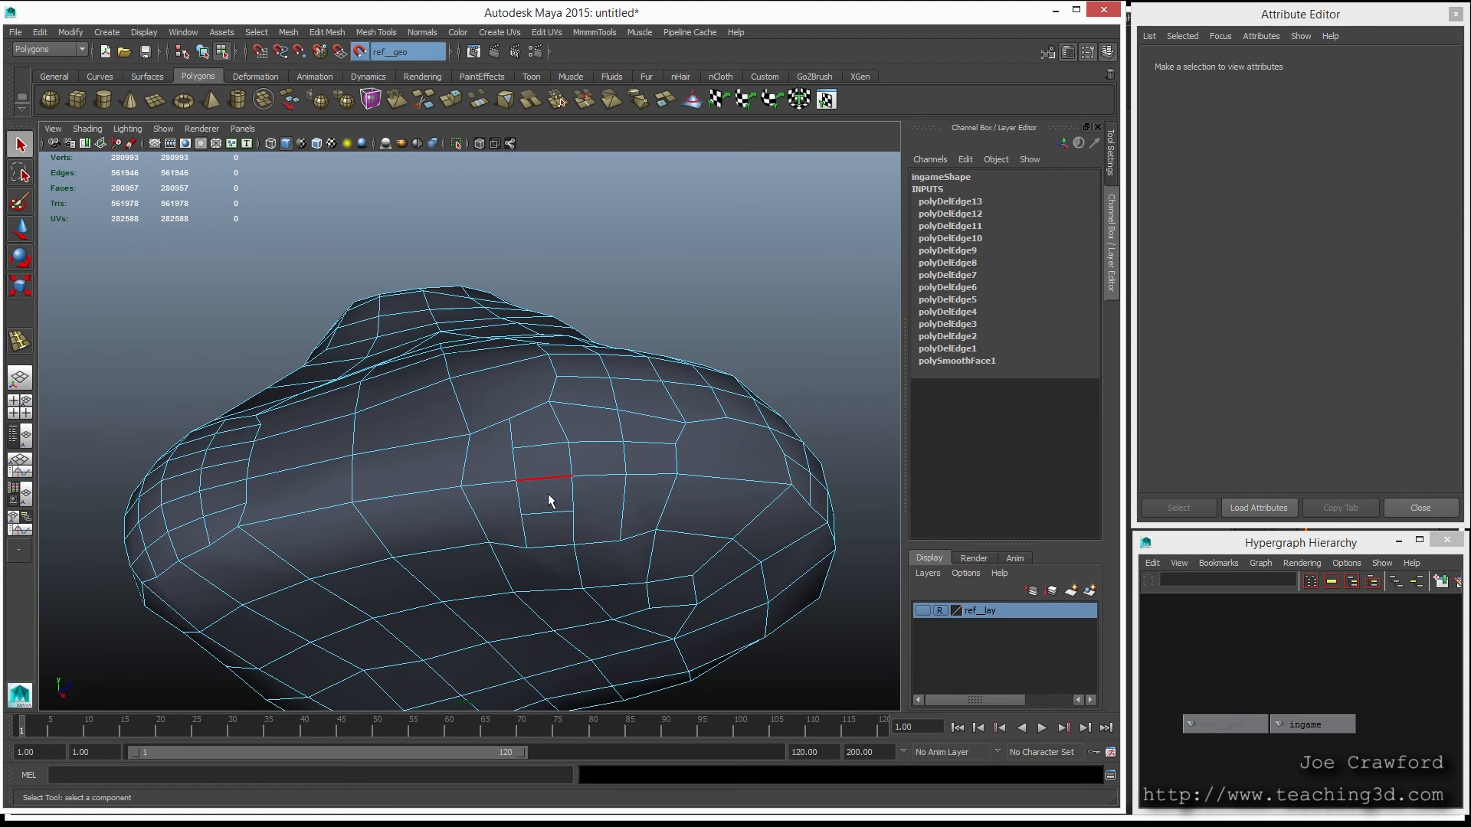
Step: Collapse the border edge below the remaining small cell near the rock's base, and collapse the short row edge above it
{"action": "left_click", "coordinate": [547, 553]}
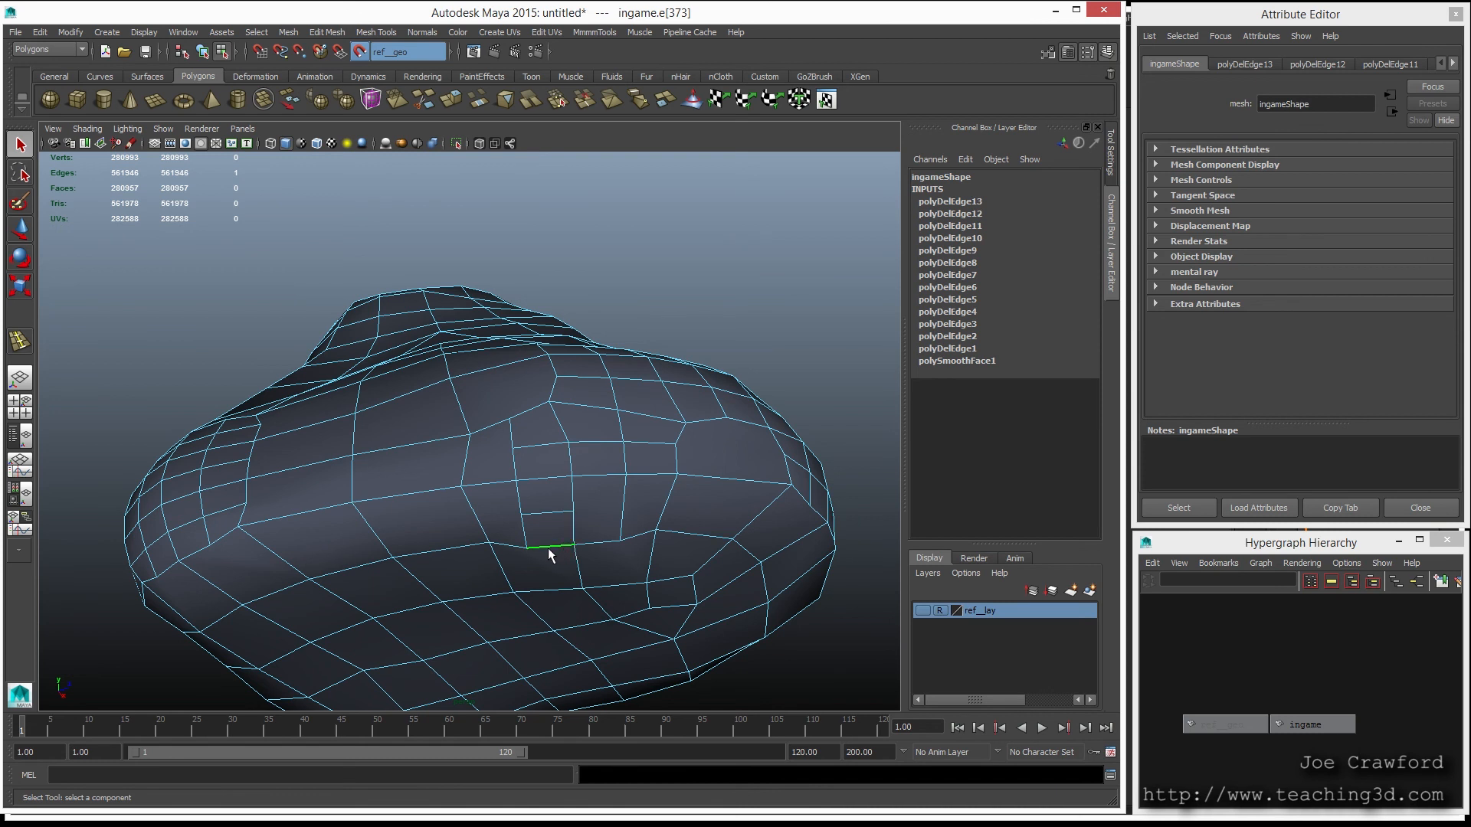
{"action": "right_click", "coordinate": [547, 553], "text": "shift"}
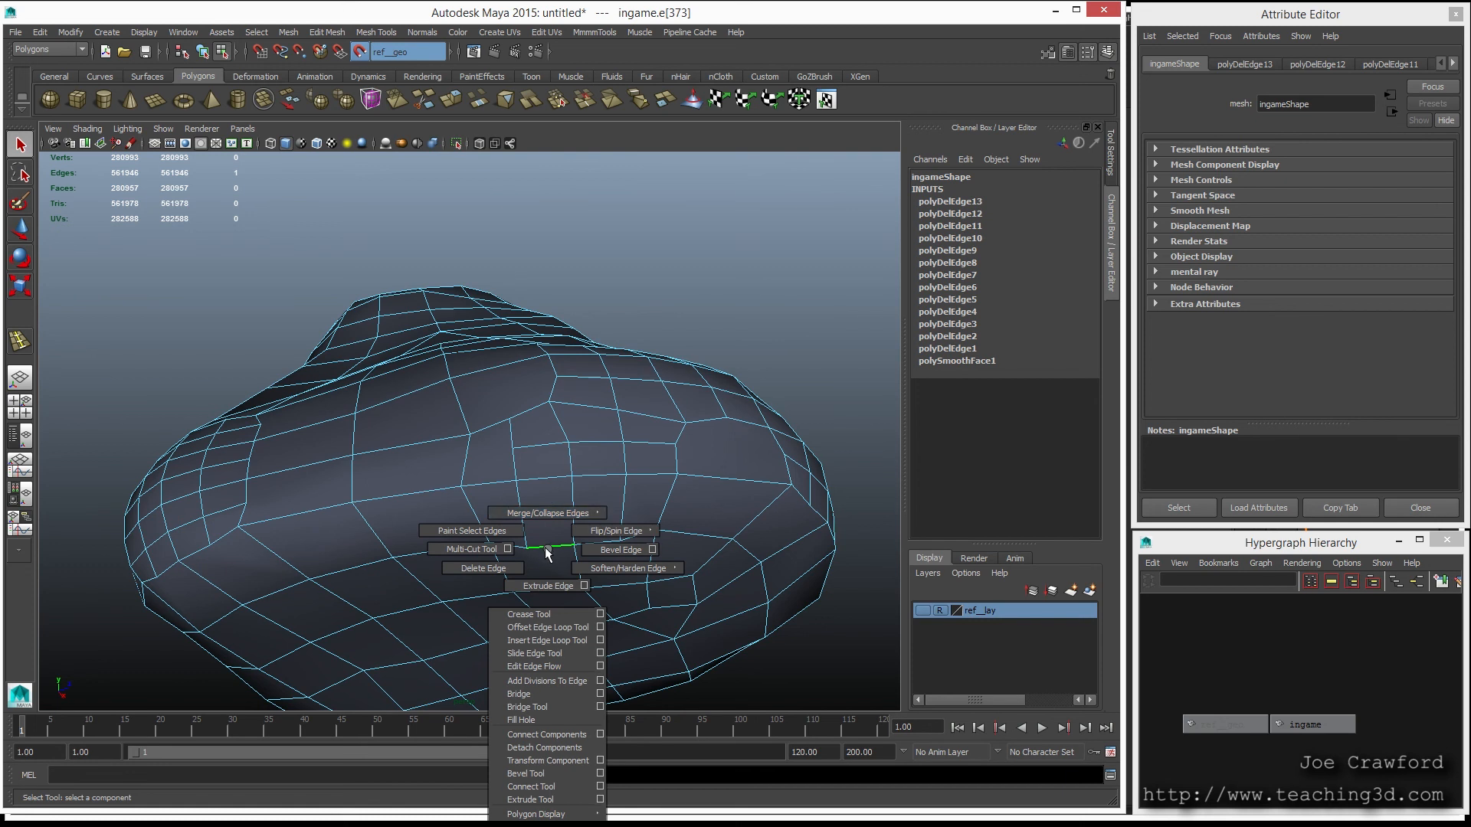
{"action": "right_click_drag", "start_coordinate": [547, 500], "coordinate": [545, 500], "text": "shift"}
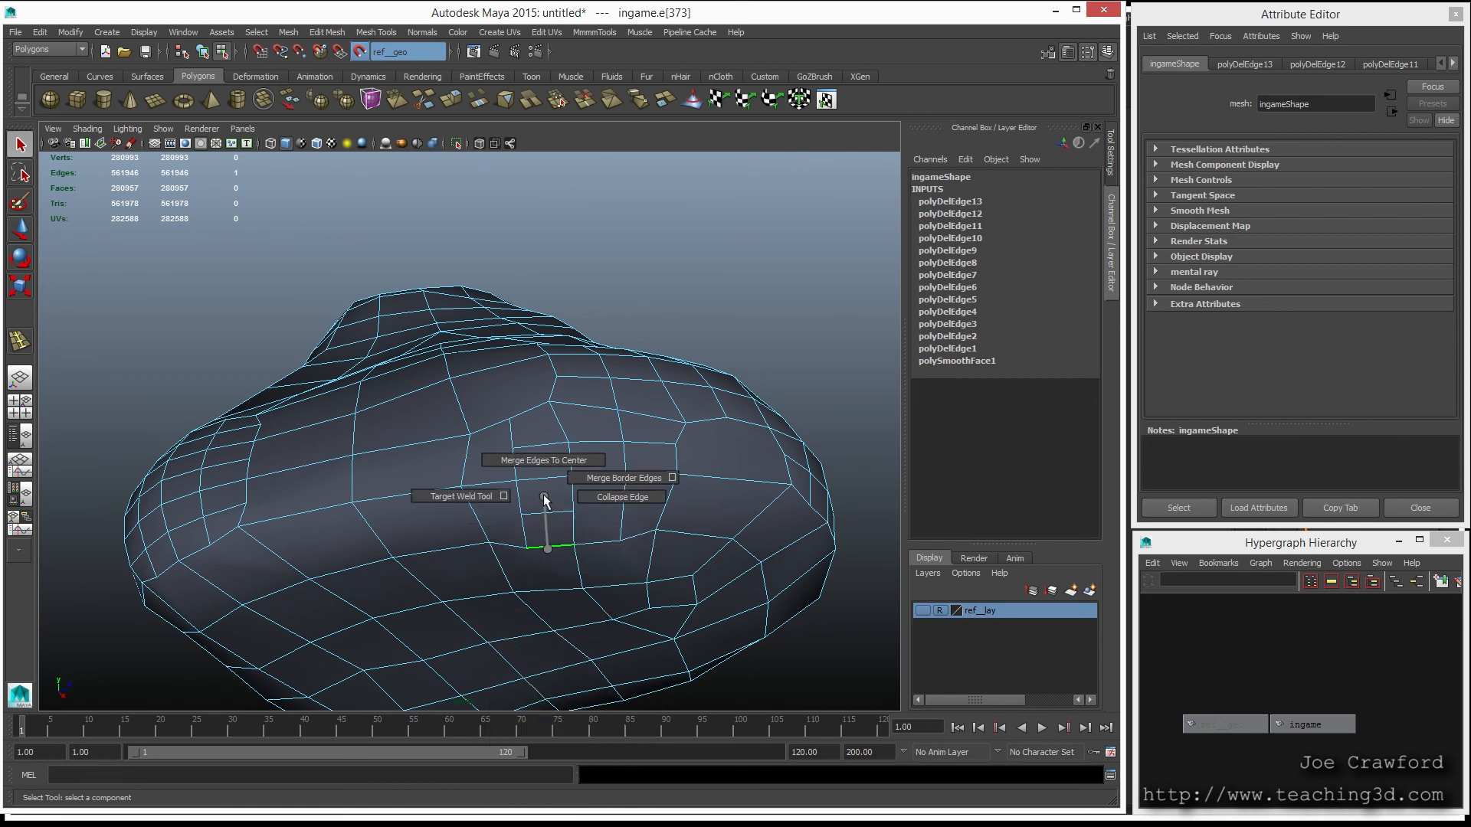
{"action": "right_click_drag", "start_coordinate": [637, 499], "coordinate": [636, 501], "text": "shift"}
{"action": "left_click_drag", "start_coordinate": [552, 536], "coordinate": [531, 592], "text": "alt"}
{"action": "left_click", "coordinate": [522, 604]}
{"action": "right_click", "coordinate": [523, 605], "text": "shift"}
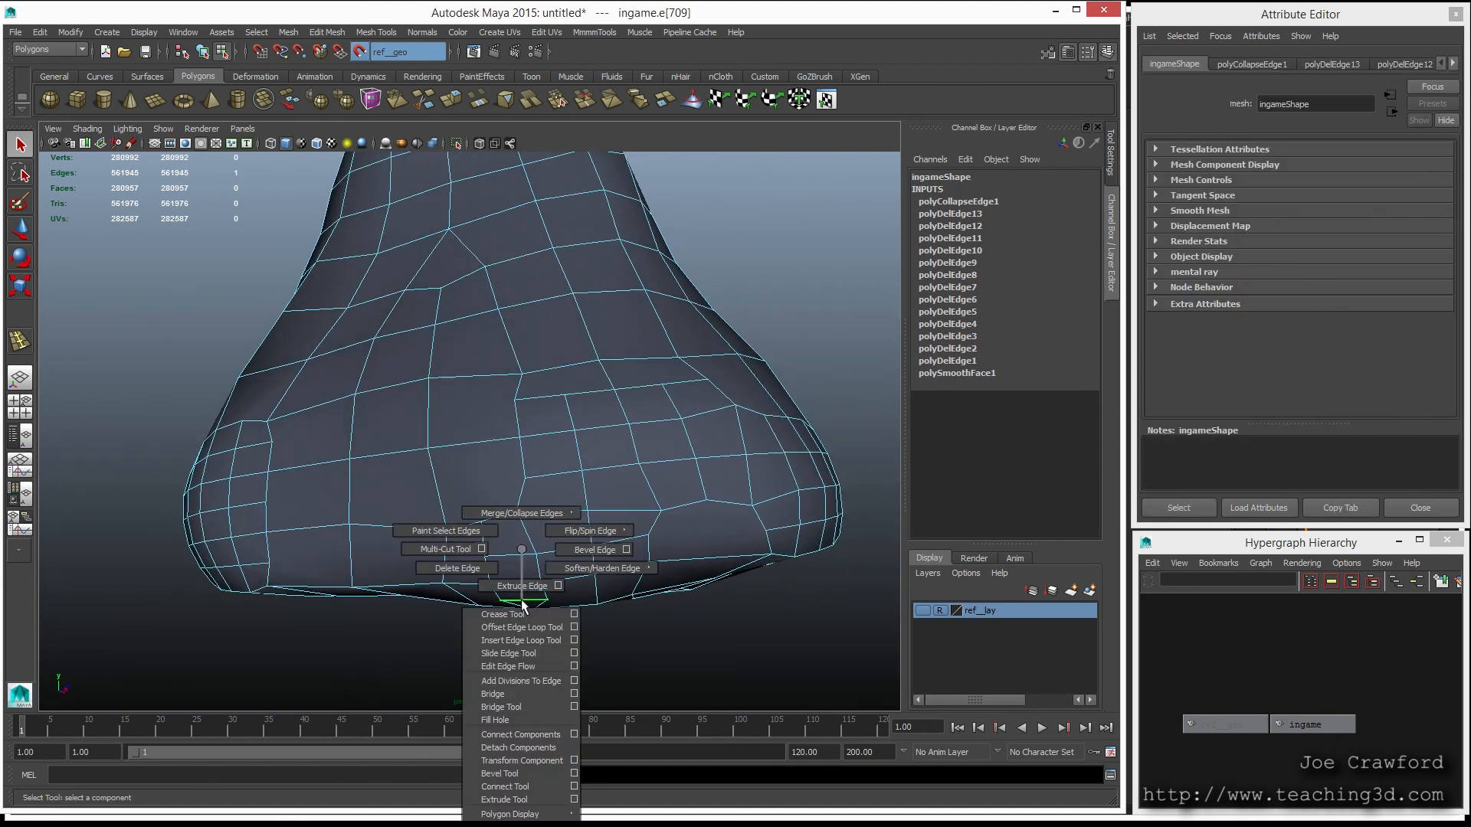
{"action": "left_click", "coordinate": [538, 498]}
Step: Try to move the vertex at the patch's lower corner along its short edge with curve snapping, and undo the move
{"action": "left_click_drag", "start_coordinate": [505, 507], "coordinate": [476, 485], "text": "alt"}
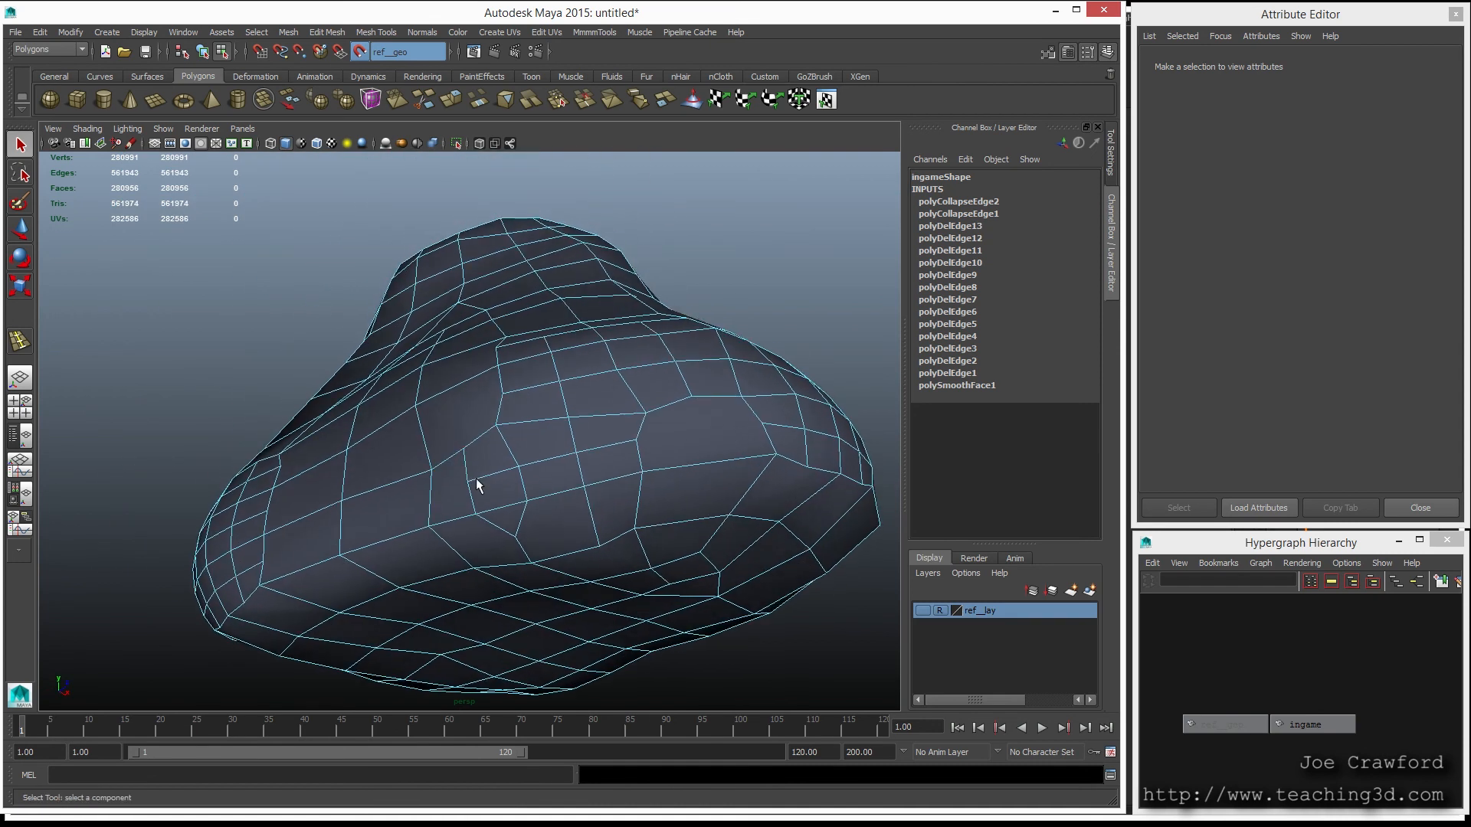
{"action": "left_click", "coordinate": [519, 546]}
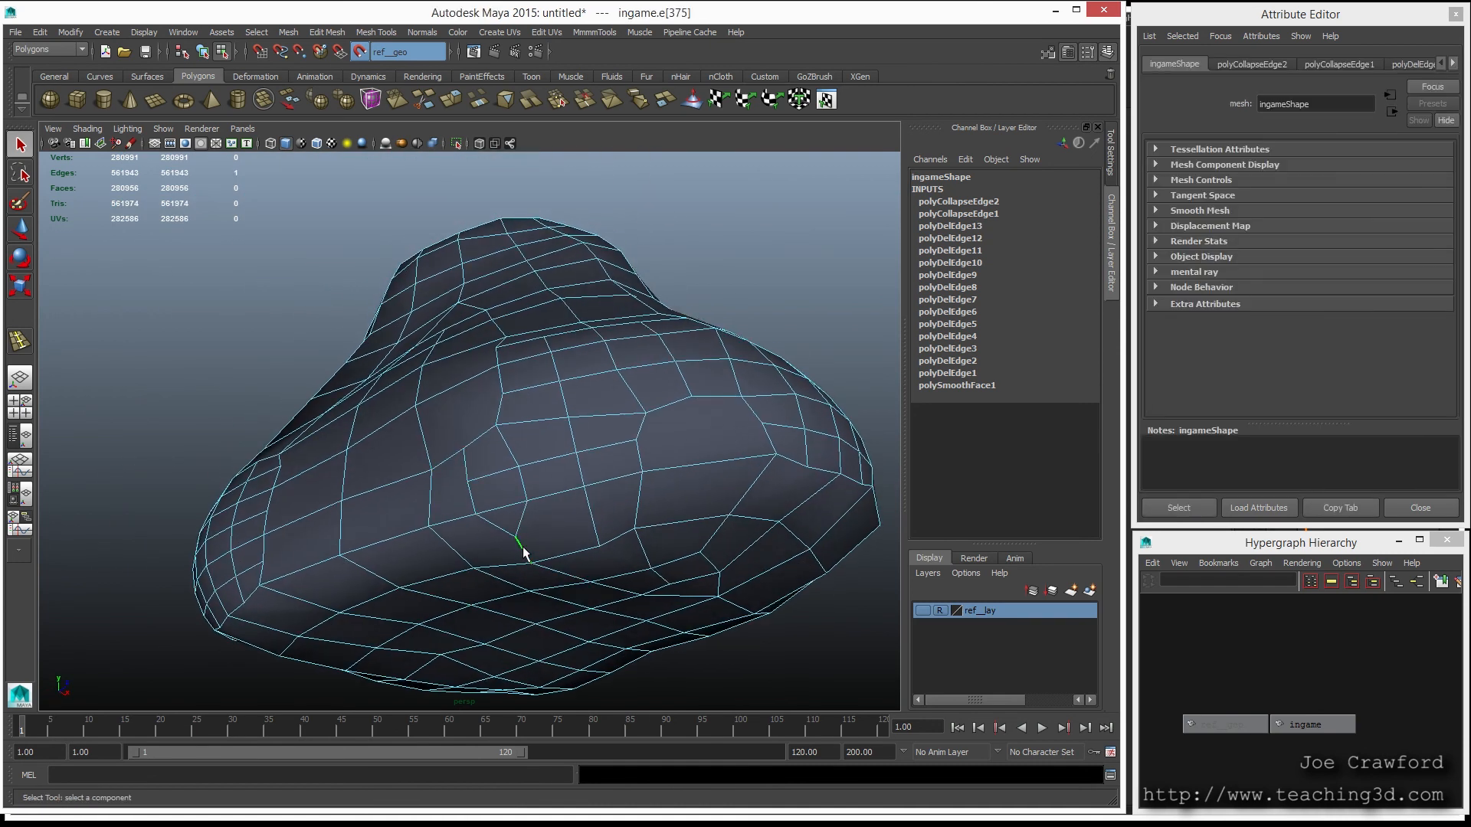
{"action": "key", "text": "F9"}
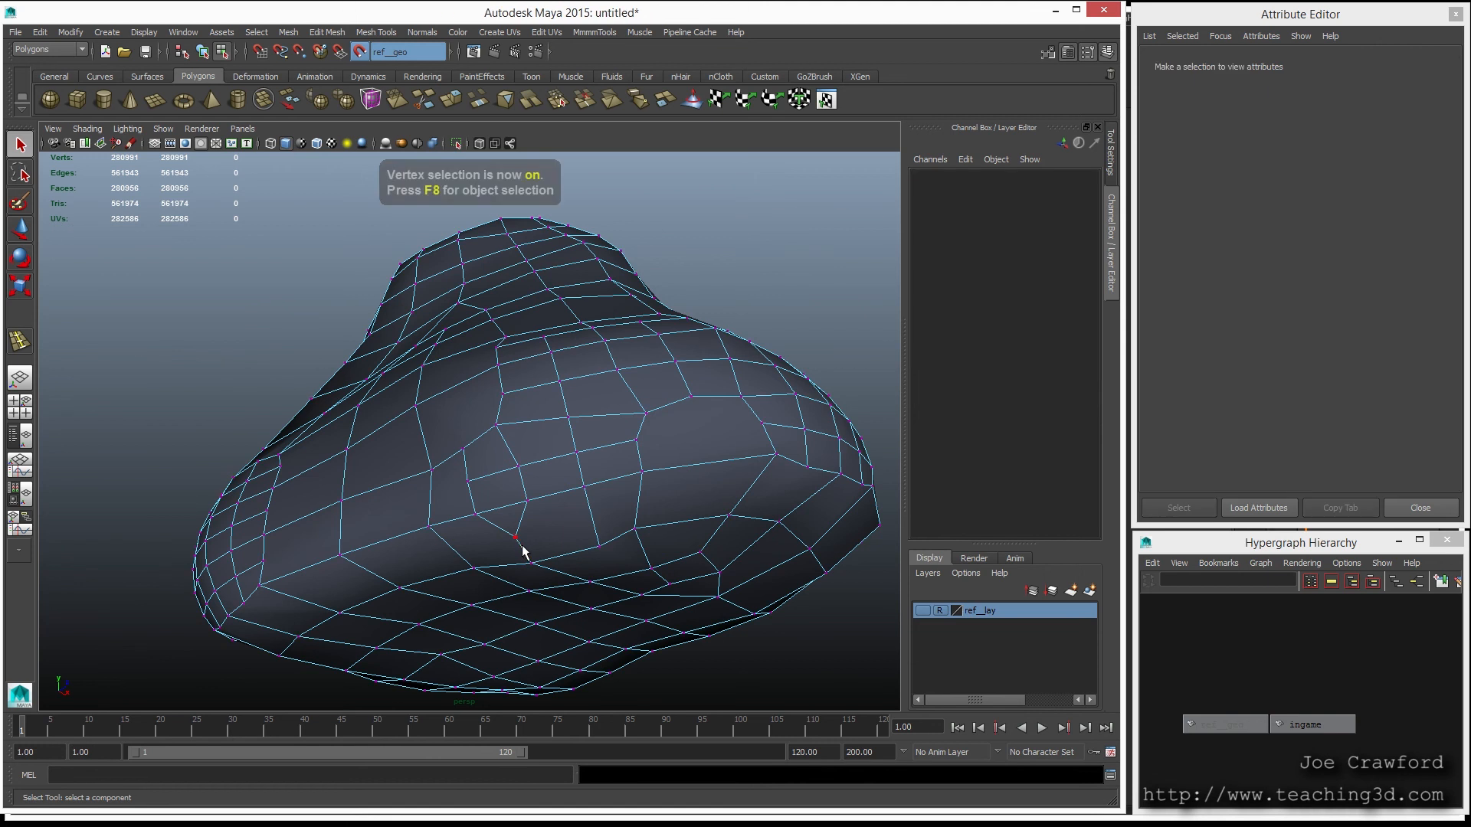
{"action": "left_click", "coordinate": [516, 539]}
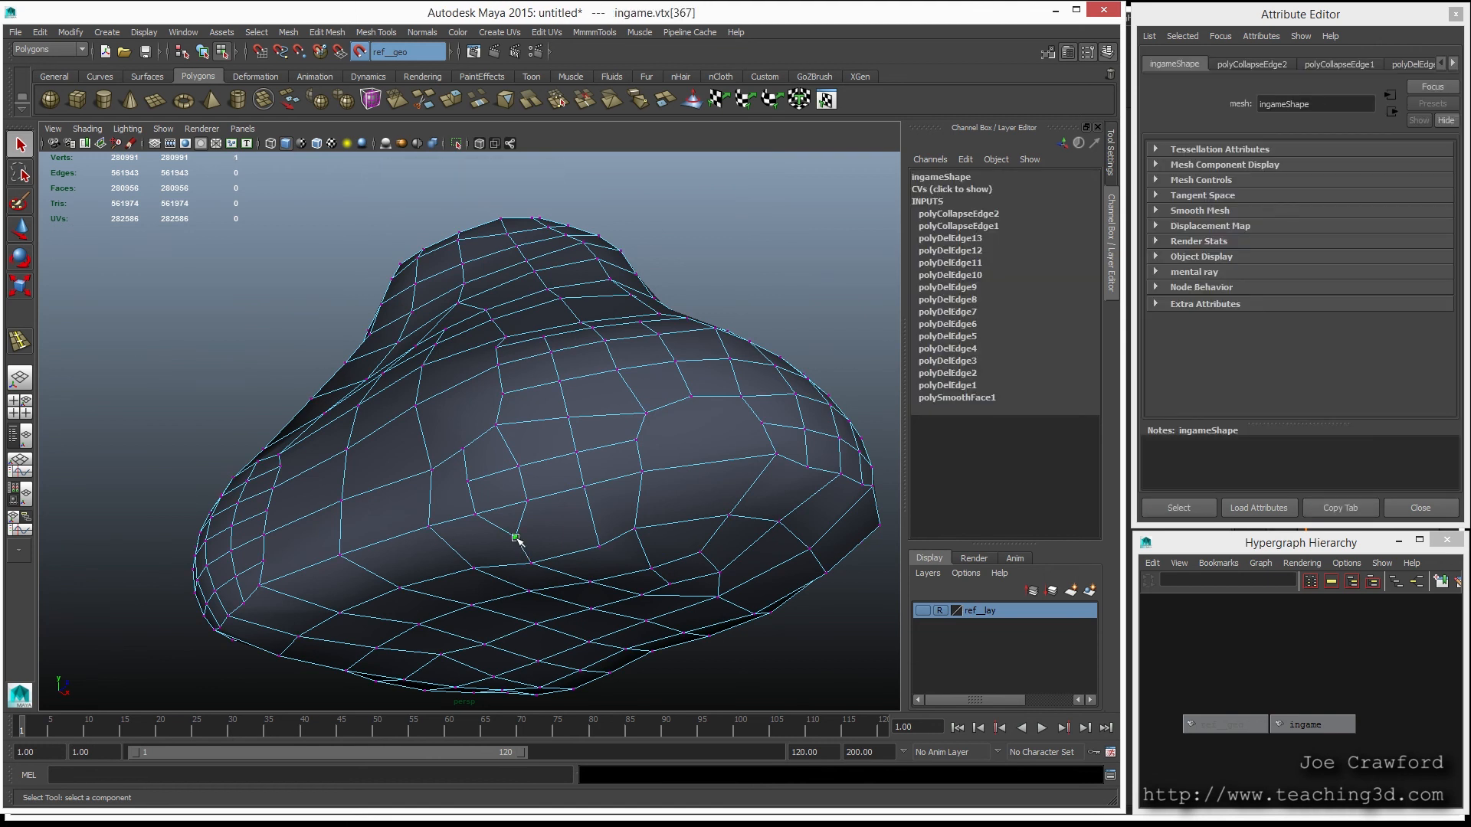
{"action": "key", "text": "w"}
{"action": "key", "text": "c"}
{"action": "middle_click_drag", "start_coordinate": [527, 559], "coordinate": [531, 562]}
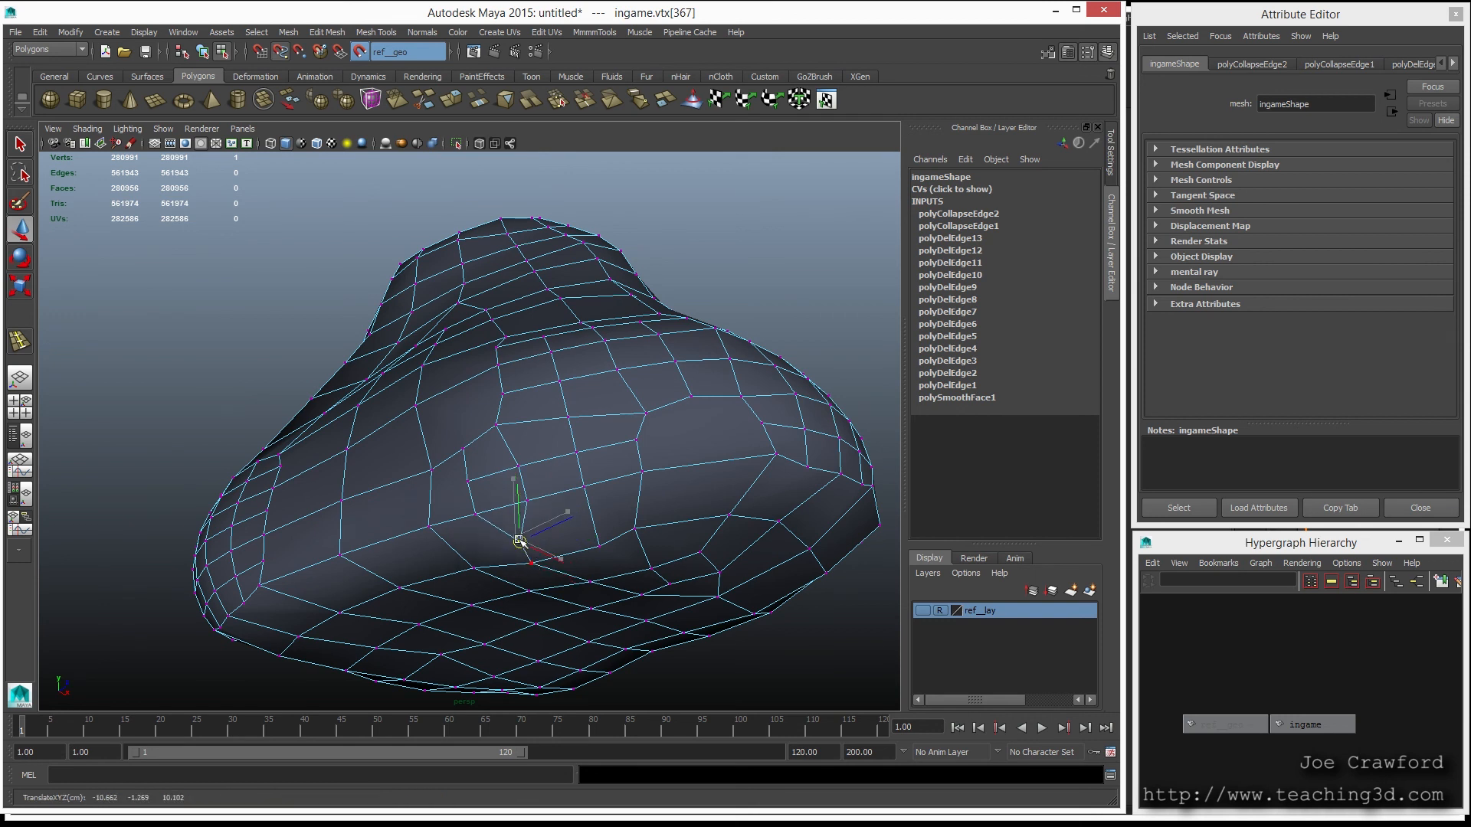
{"action": "key", "text": "ctrl+z"}
Step: Slide the corner vertex along its short edge down to the neighbouring vertex and collapse the tiny edge between them
{"action": "key", "text": "f"}
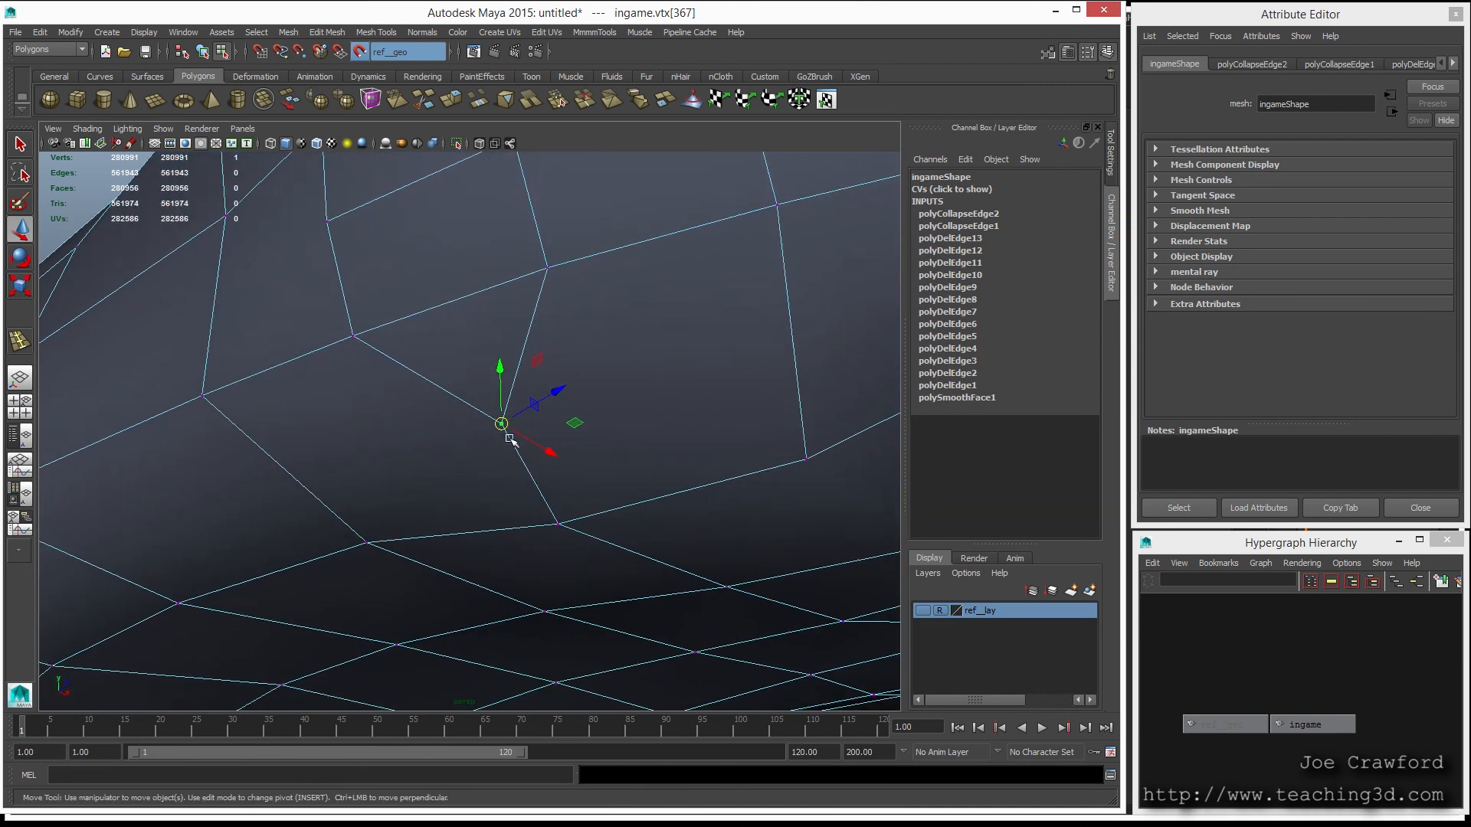
{"action": "mouse_move", "coordinate": [546, 494]}
{"action": "left_mouse_down", "text": "alt"}
{"action": "mouse_move", "coordinate": [503, 486]}
{"action": "mouse_move", "coordinate": [548, 494]}
{"action": "left_mouse_up", "text": "alt"}
{"action": "key", "text": "c"}
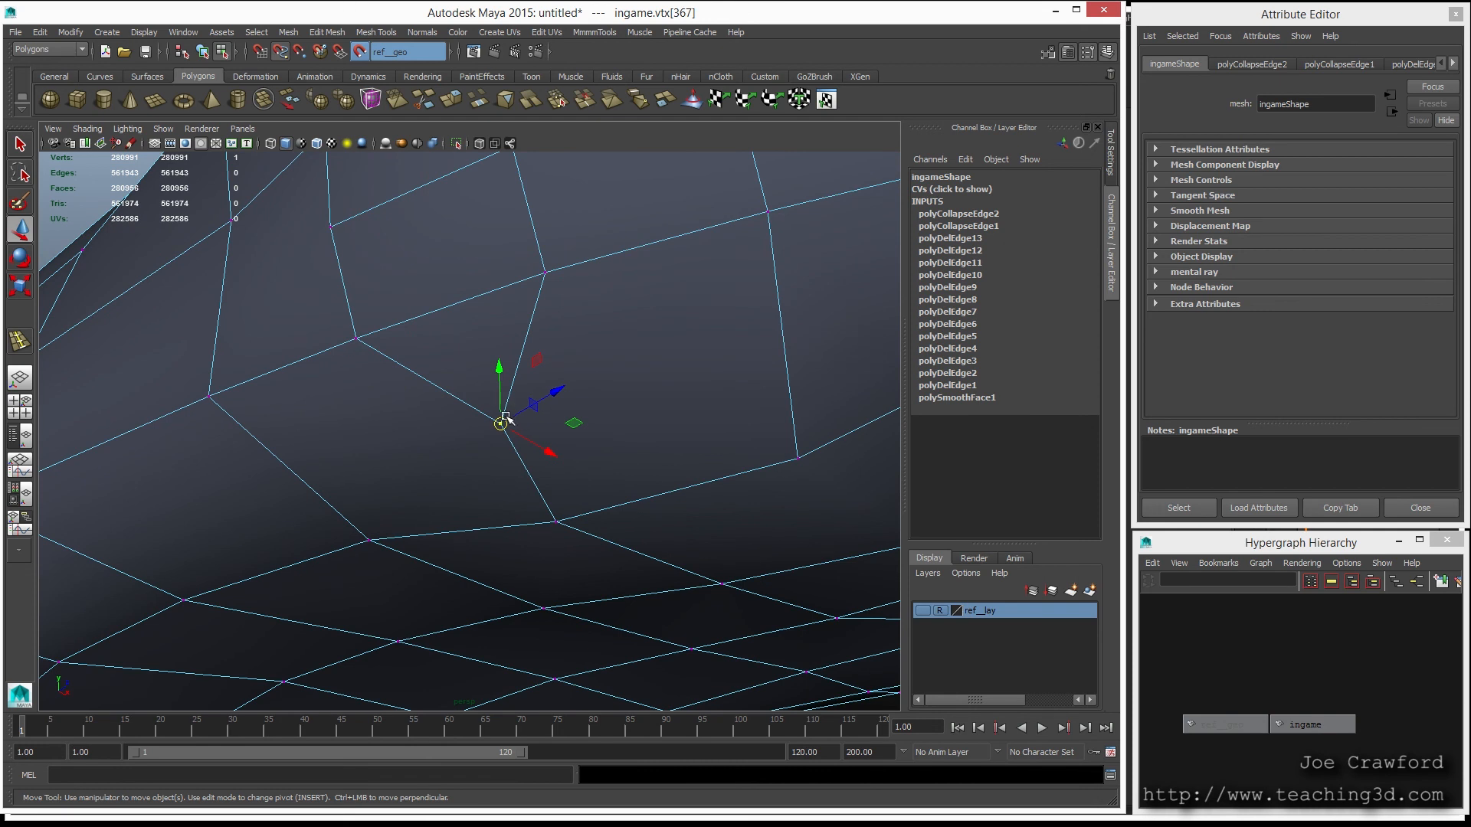
{"action": "middle_click_drag", "start_coordinate": [518, 462], "coordinate": [553, 515]}
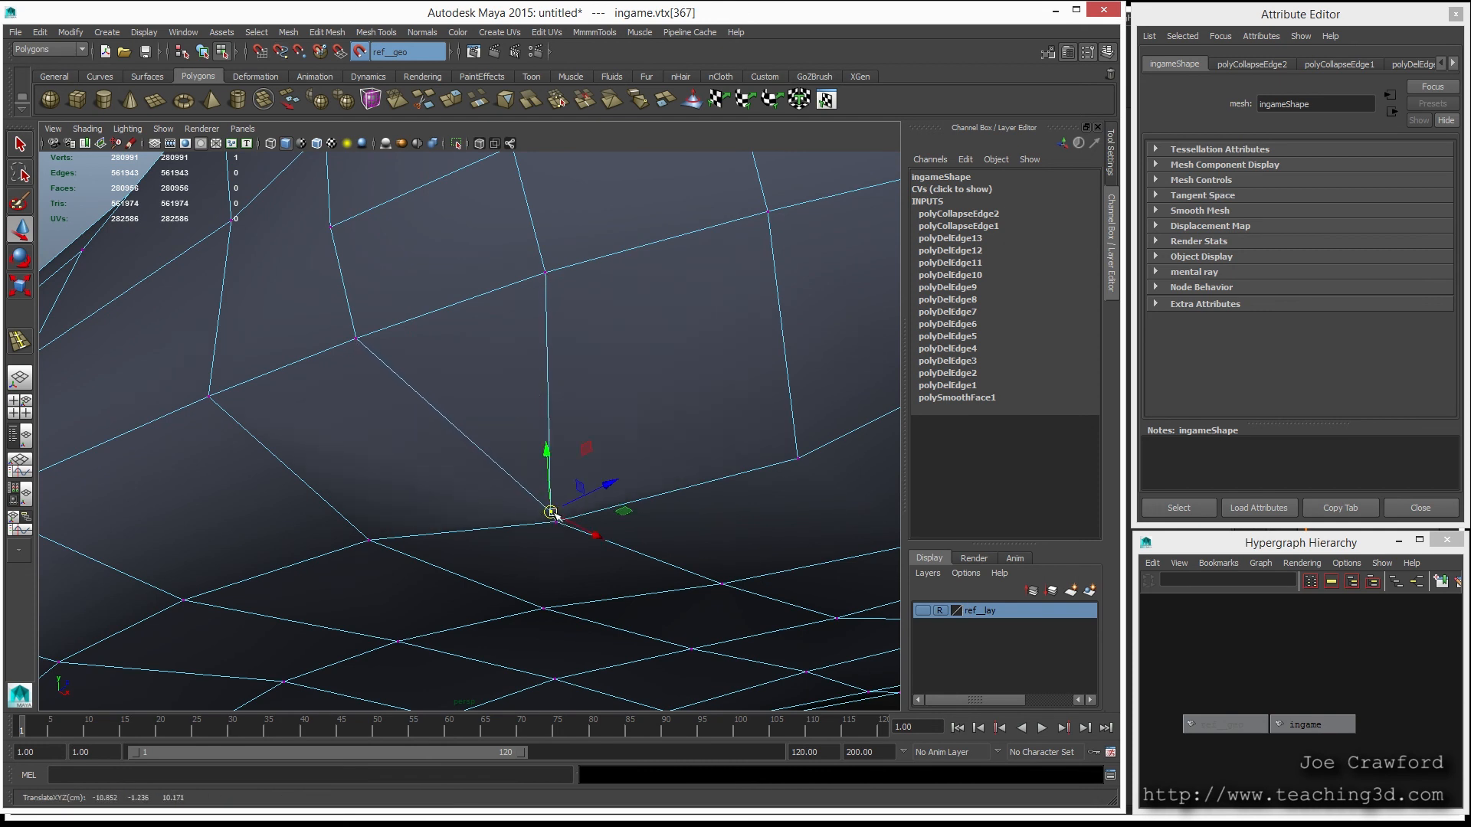
{"action": "key", "text": "F10"}
{"action": "left_click", "coordinate": [566, 528]}
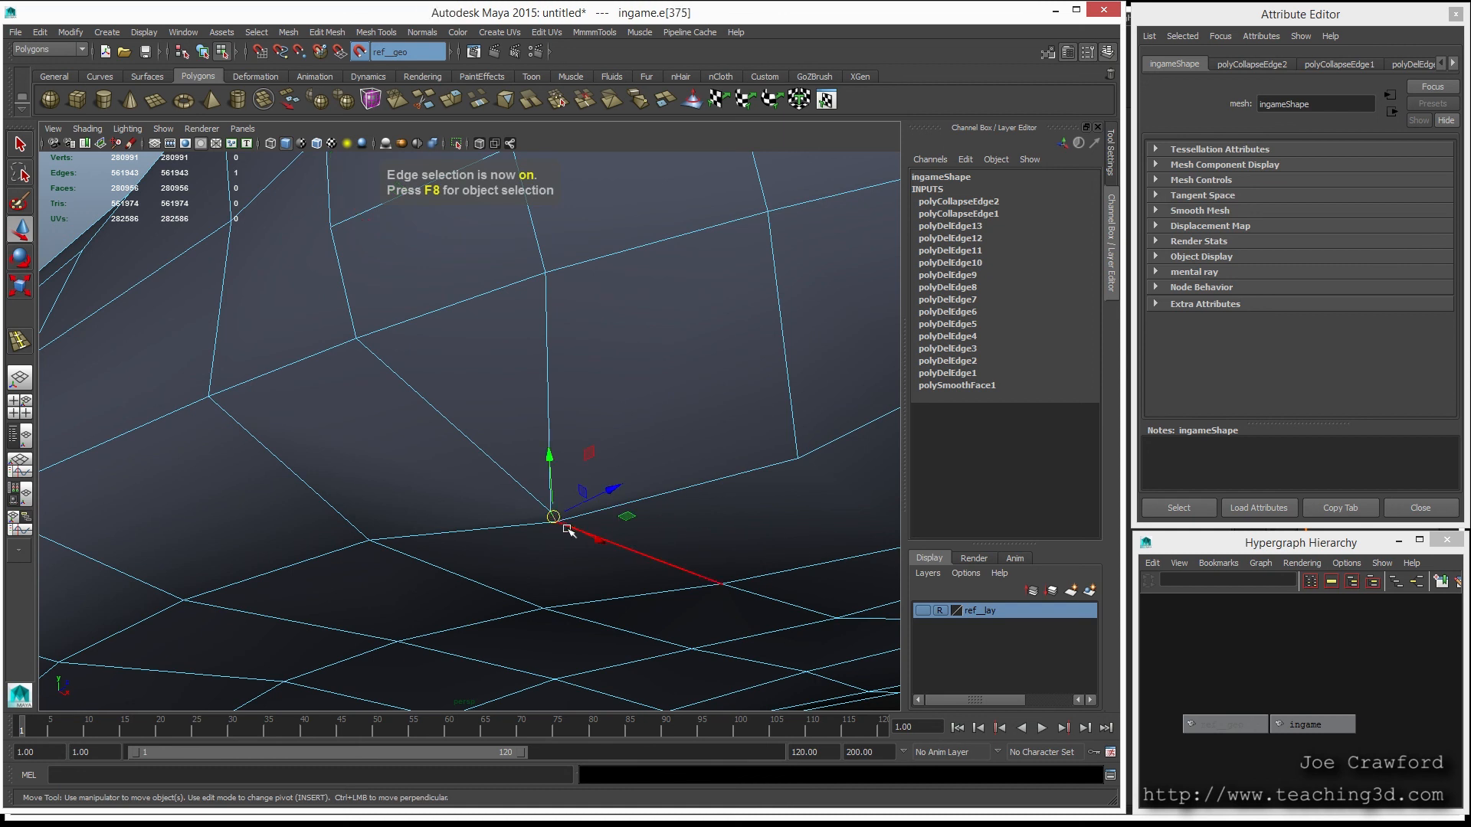
{"action": "right_click_drag", "start_coordinate": [567, 528], "coordinate": [605, 494], "text": "shift"}
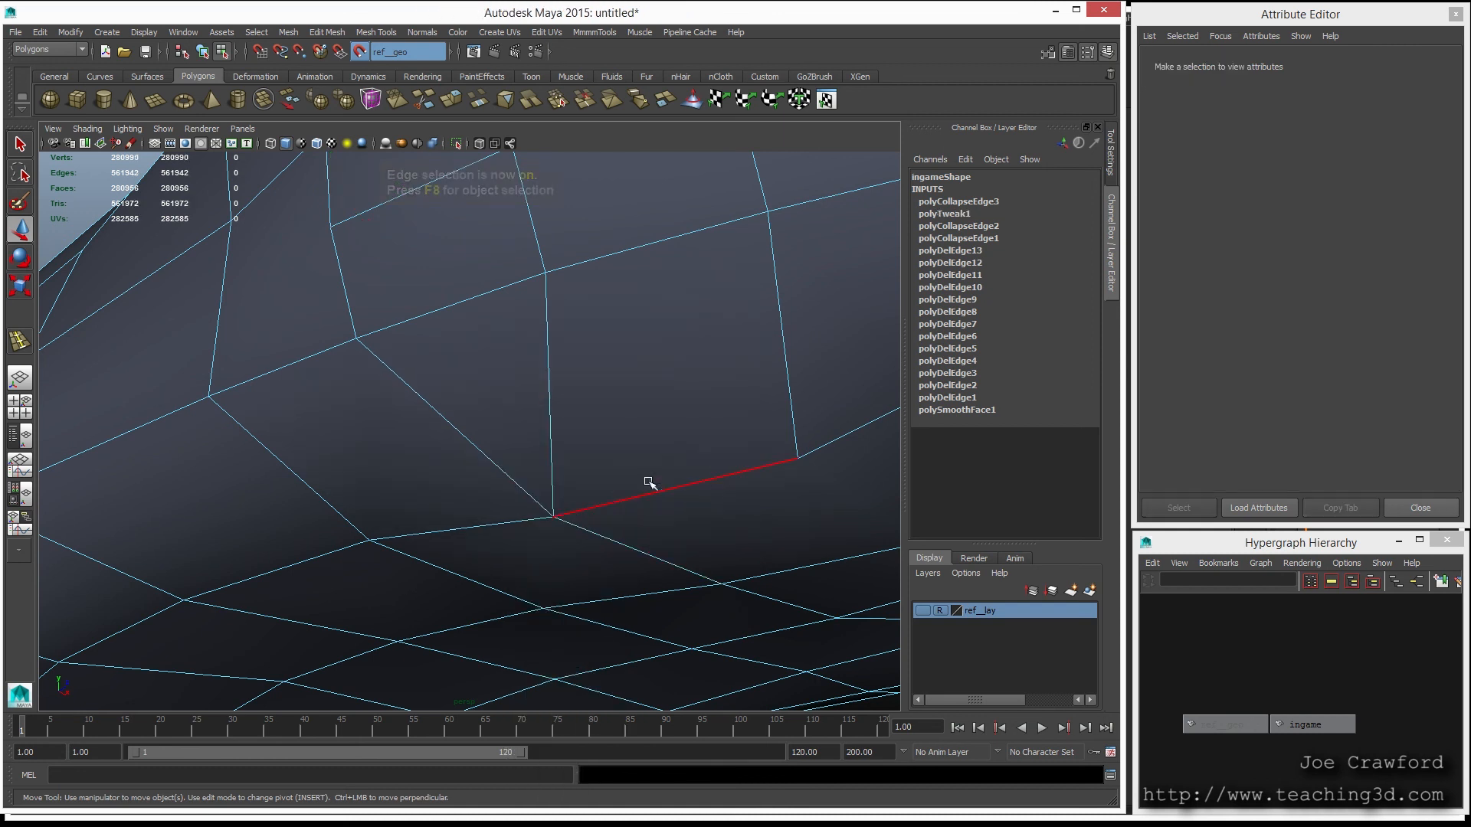
Step: Undo the collapse of the tiny edge and the corner vertex's slide
{"action": "key", "text": "ctrl+z"}
{"action": "key", "text": "ctrl+z"}
{"action": "key", "text": "ctrl+z"}
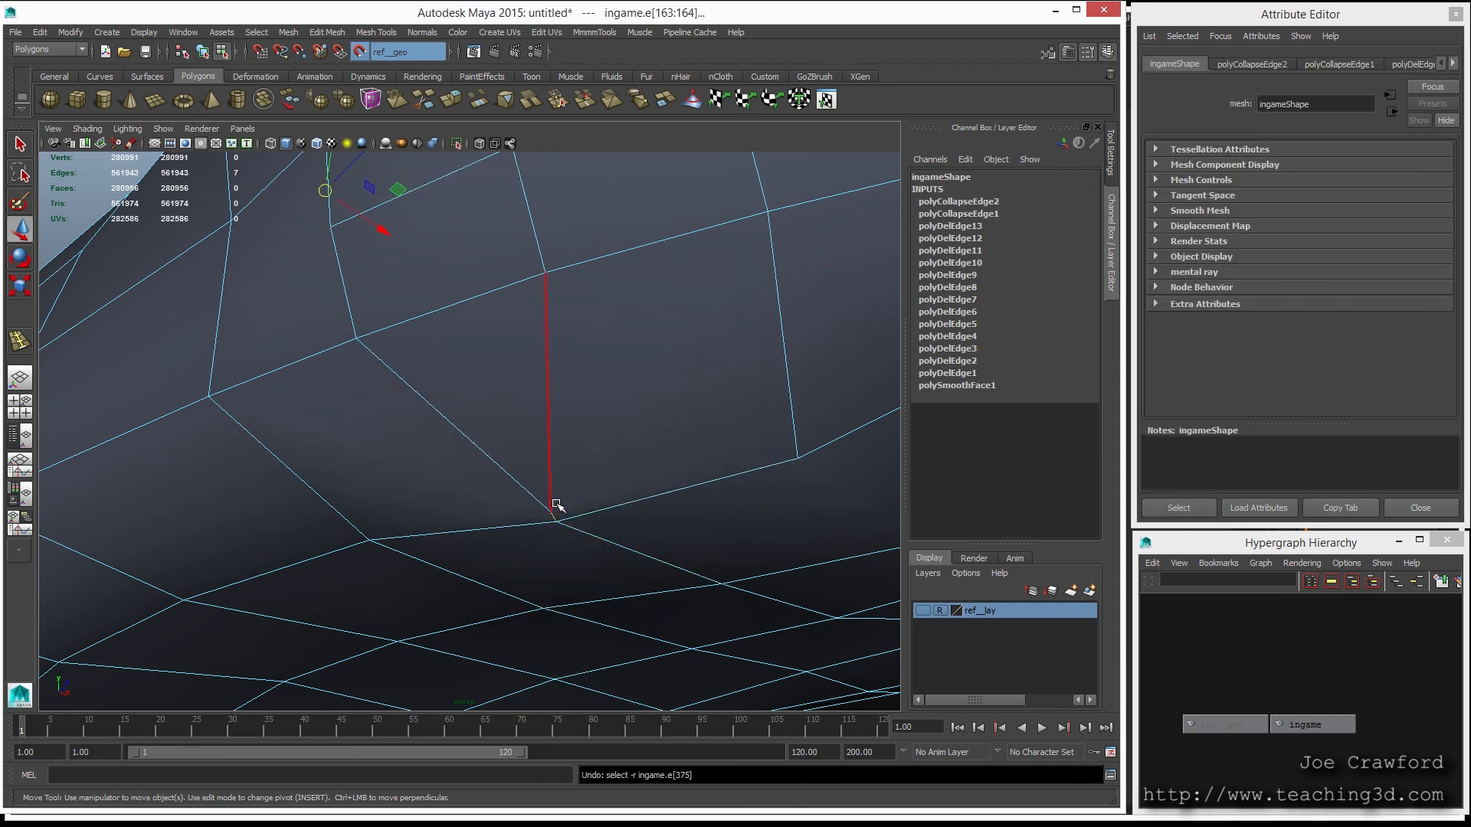
{"action": "key", "text": "ctrl+z"}
Step: Return to object selection and bring up the vertex and edge merge tools for the ingame rock
{"action": "key", "text": "F8"}
{"action": "right_click", "coordinate": [513, 435], "text": "shift"}
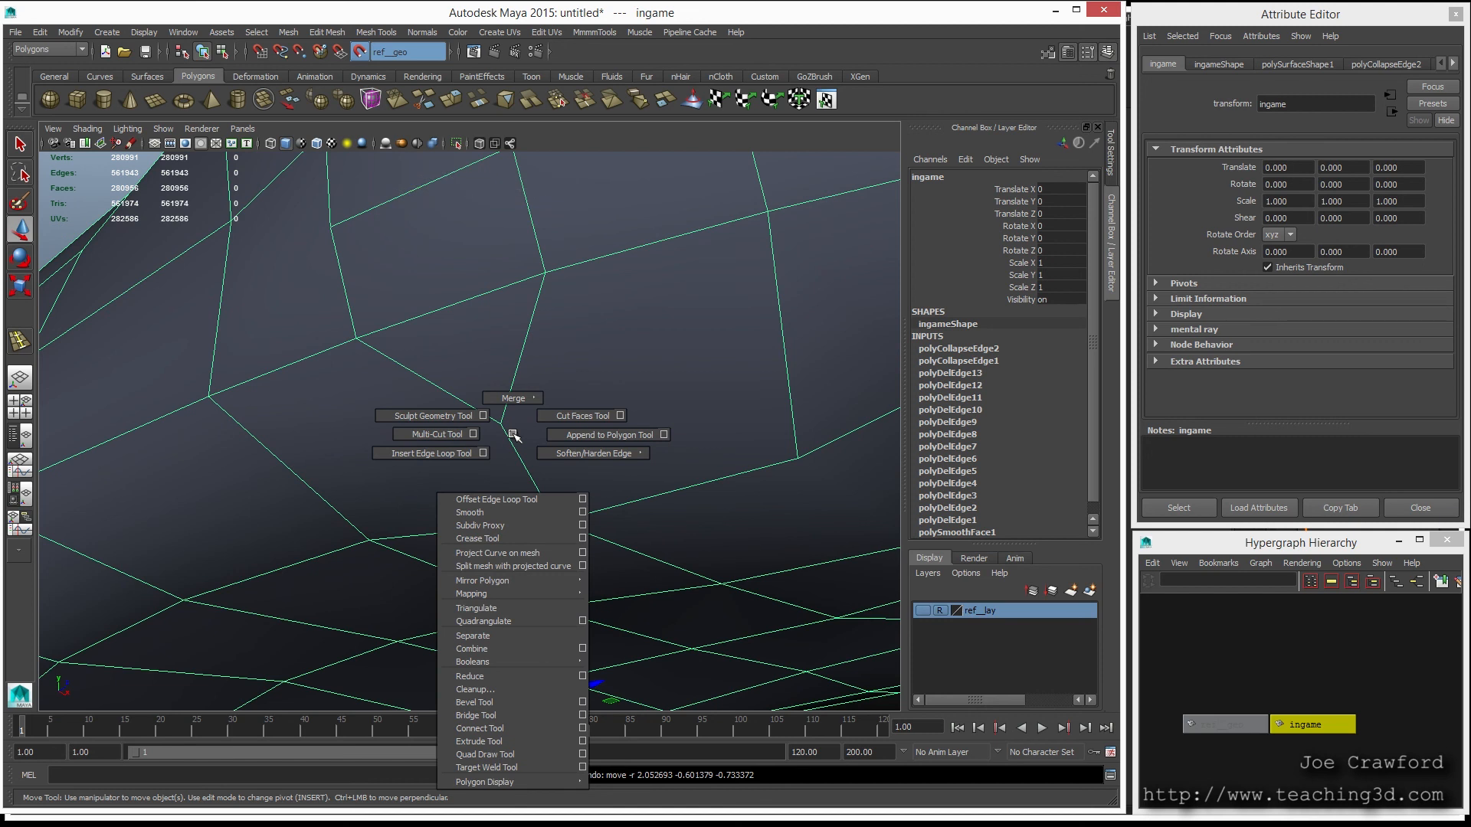
{"action": "right_click_drag", "start_coordinate": [512, 434], "coordinate": [510, 399], "text": "shift"}
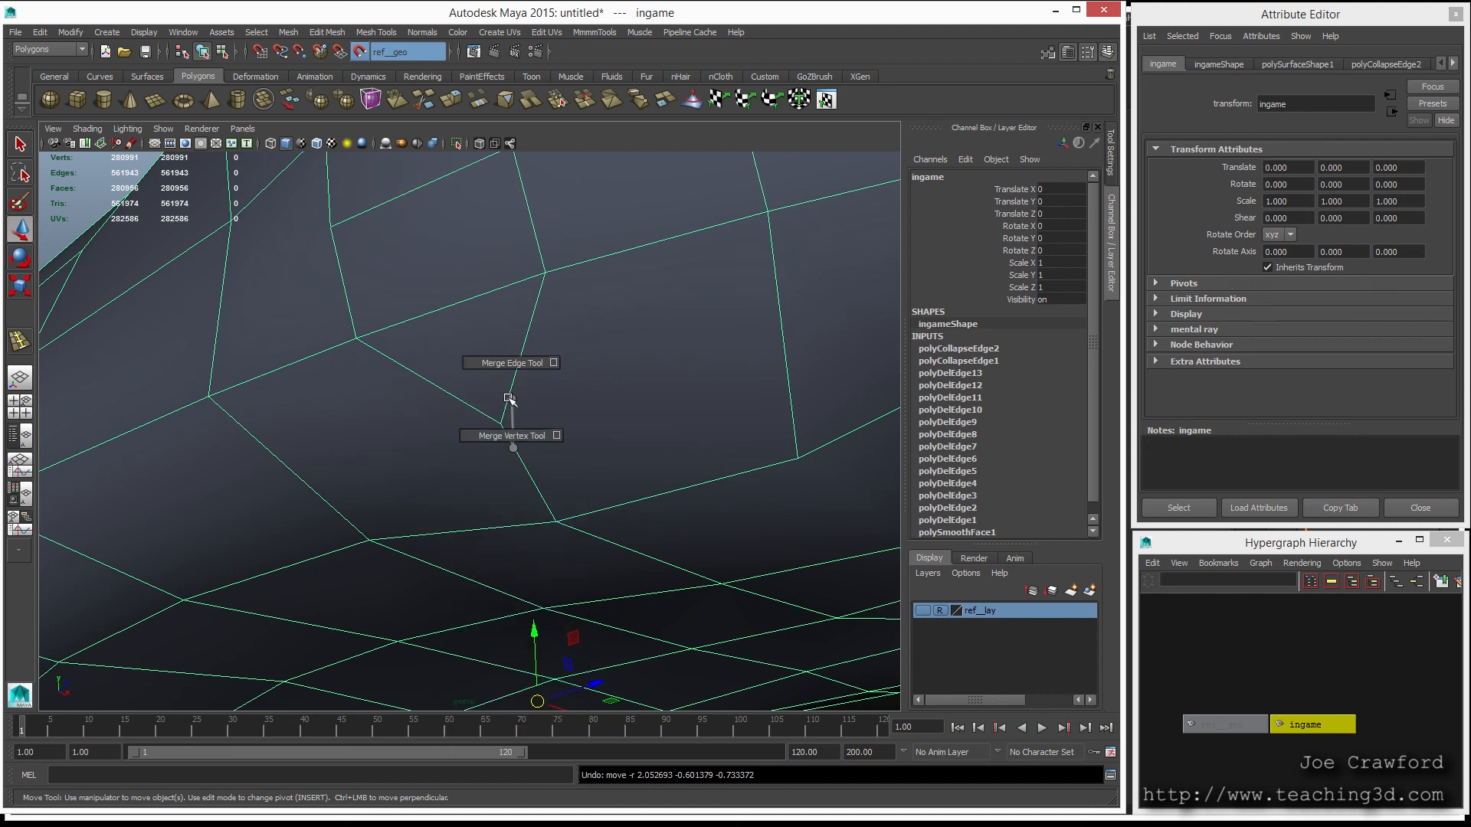